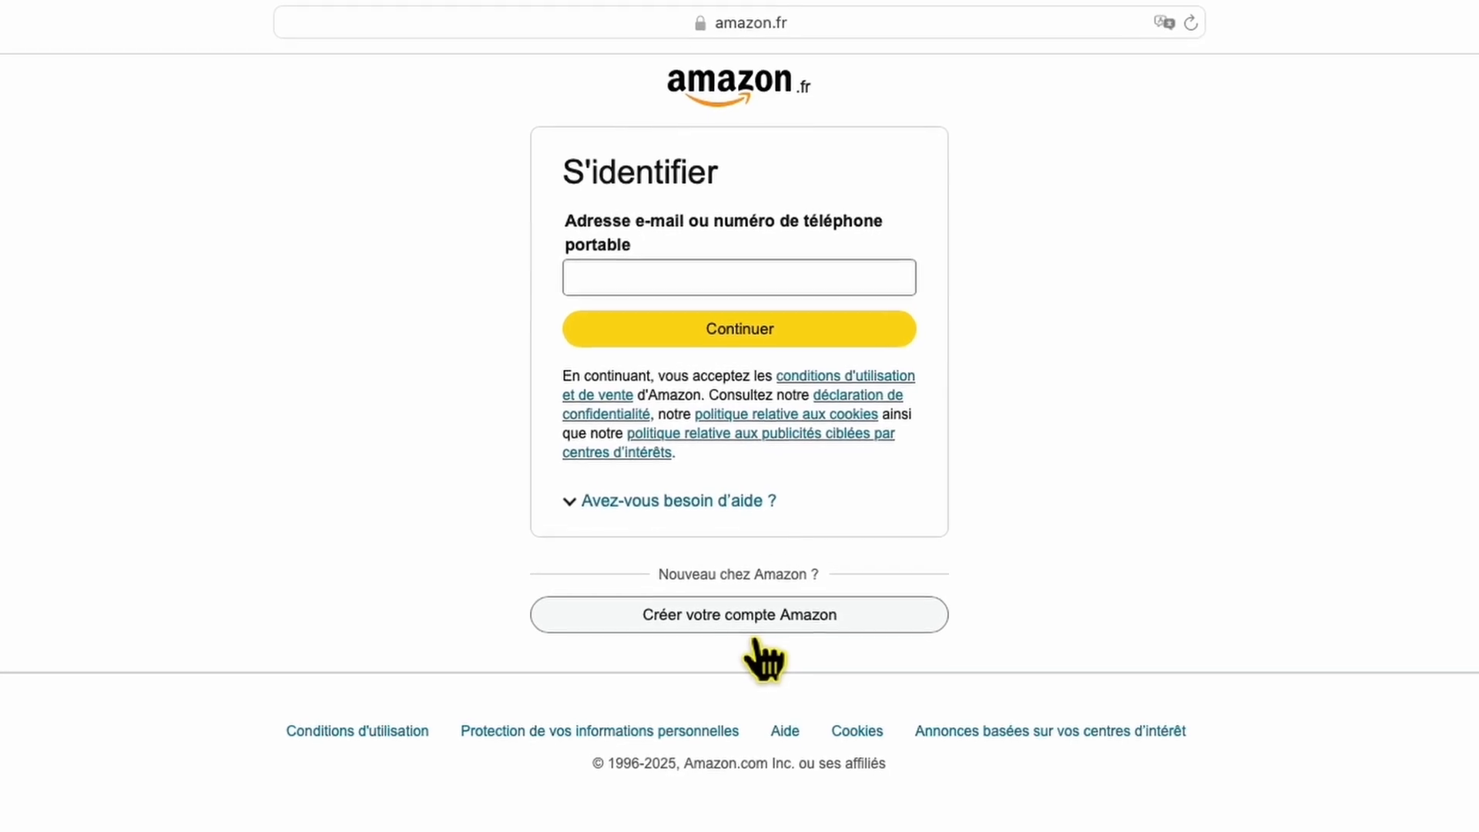
Step: Submit the new Amazon account's name, e-mail and password, and pass the ant-image puzzle
left_click(757, 610)
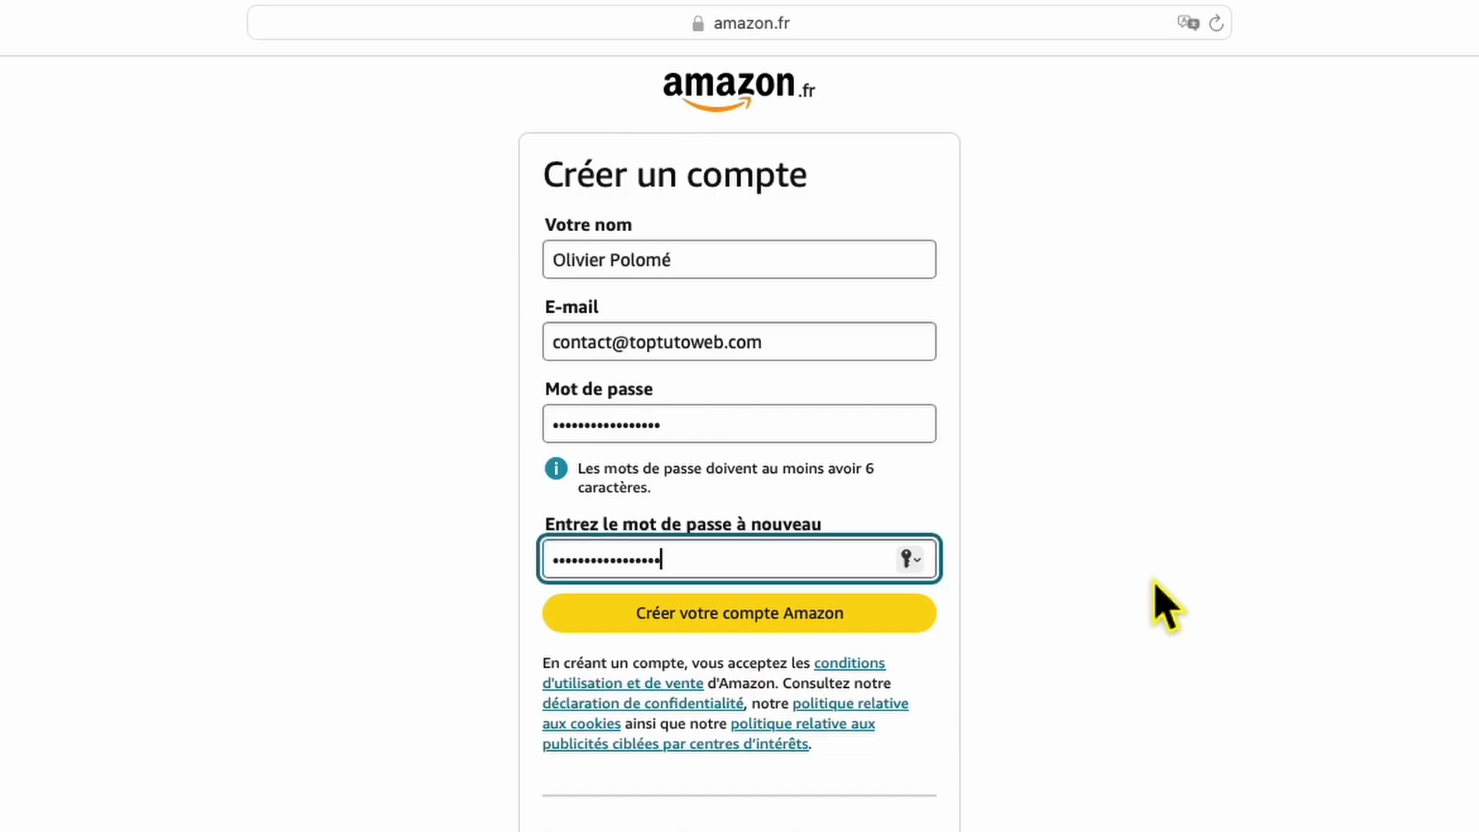
left_click(756, 630)
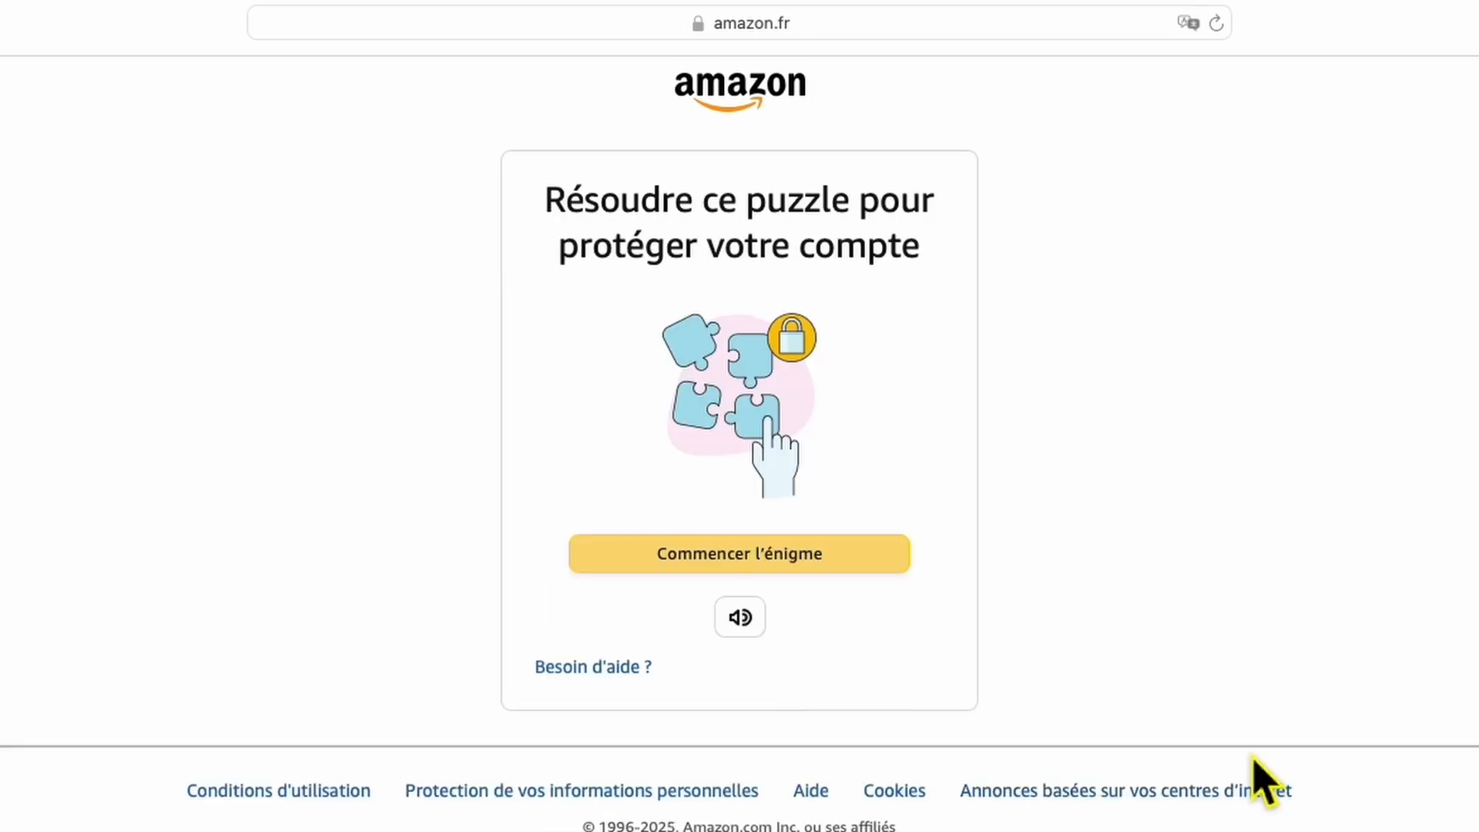
left_click(805, 548)
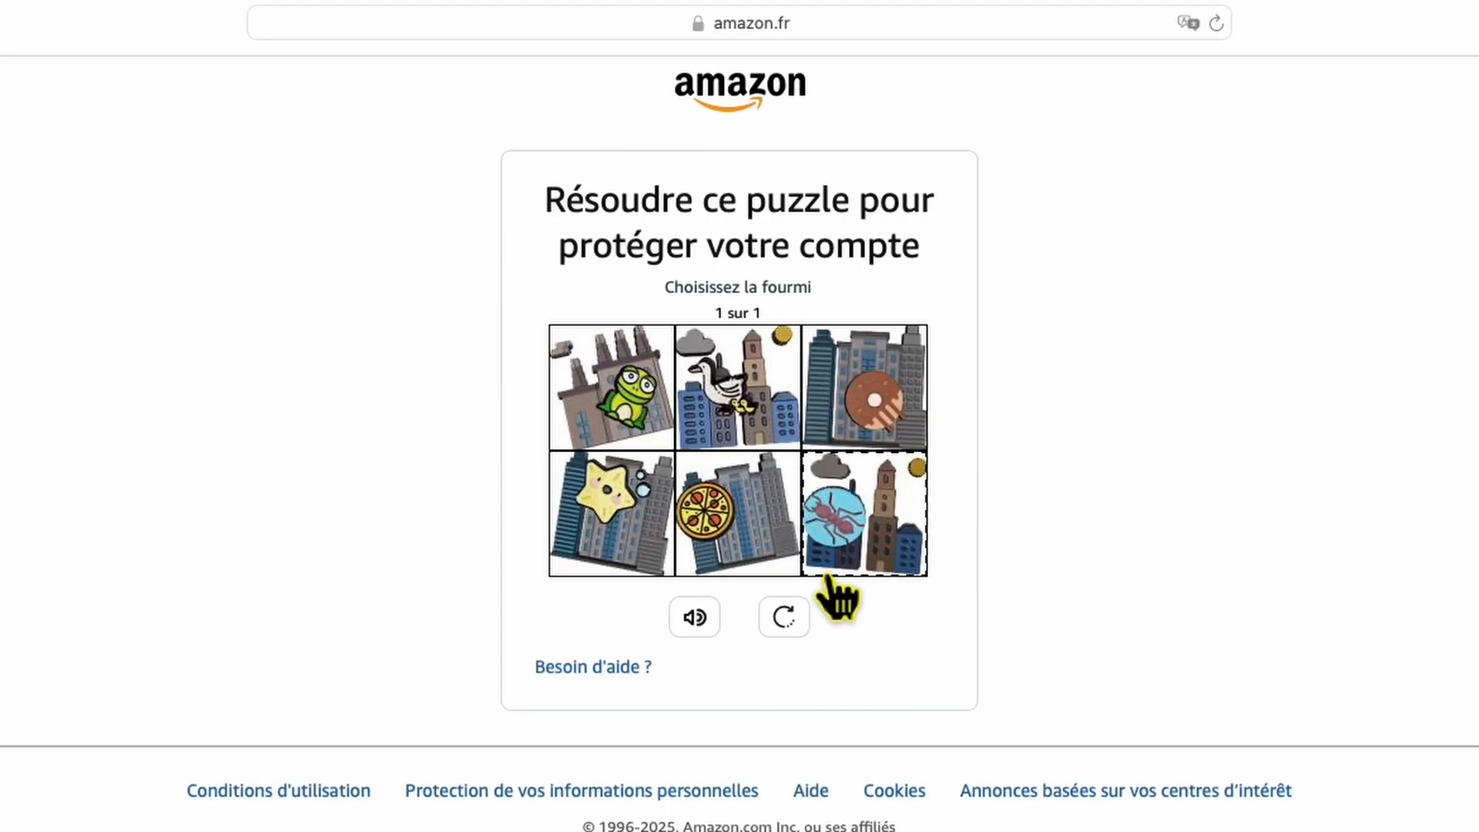
left_click(892, 510)
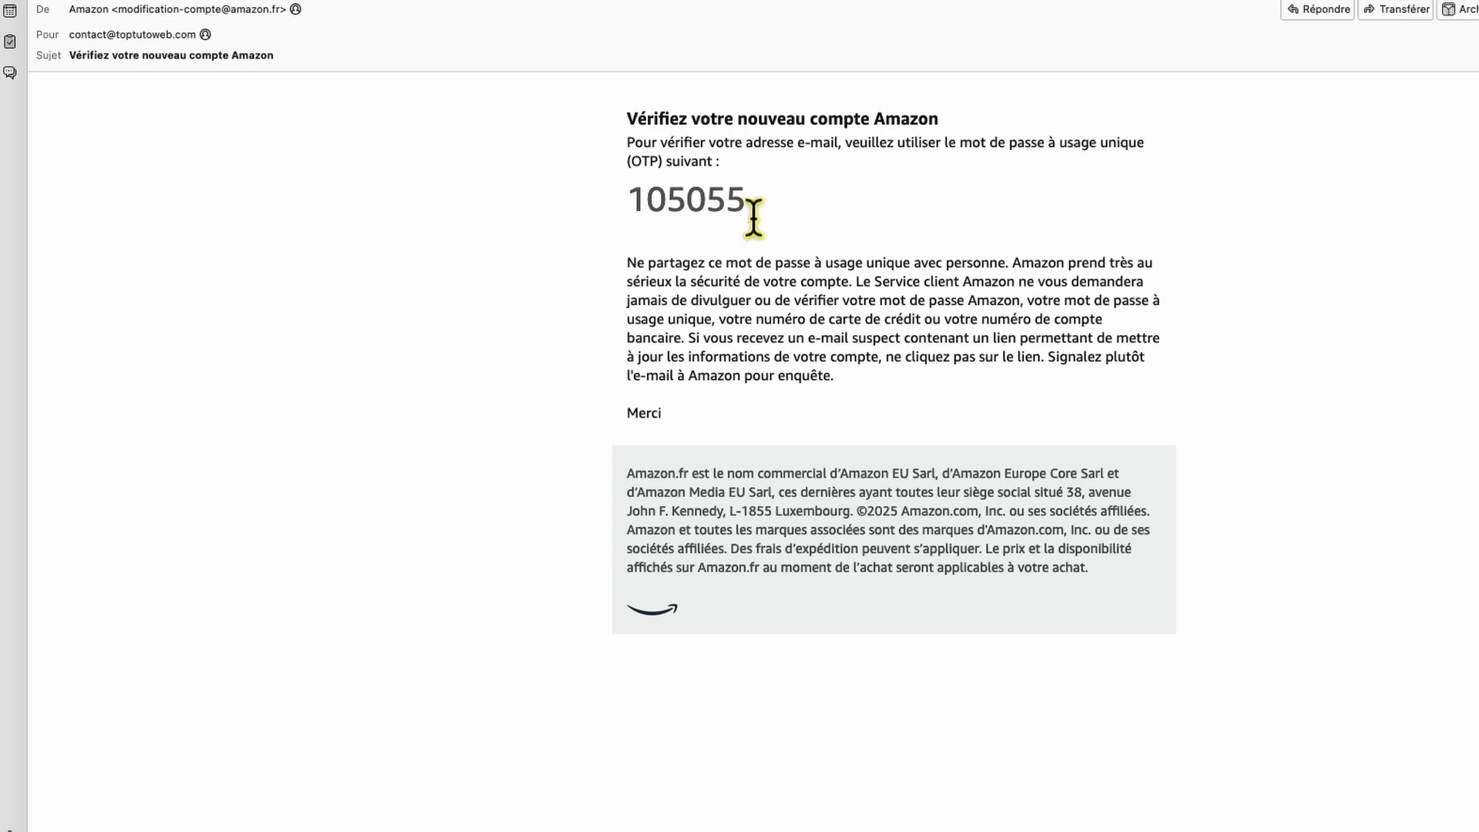
Step: Copy the verification code from the Amazon e-mail
left_click_drag(752, 218, 627, 215)
right_click(680, 217)
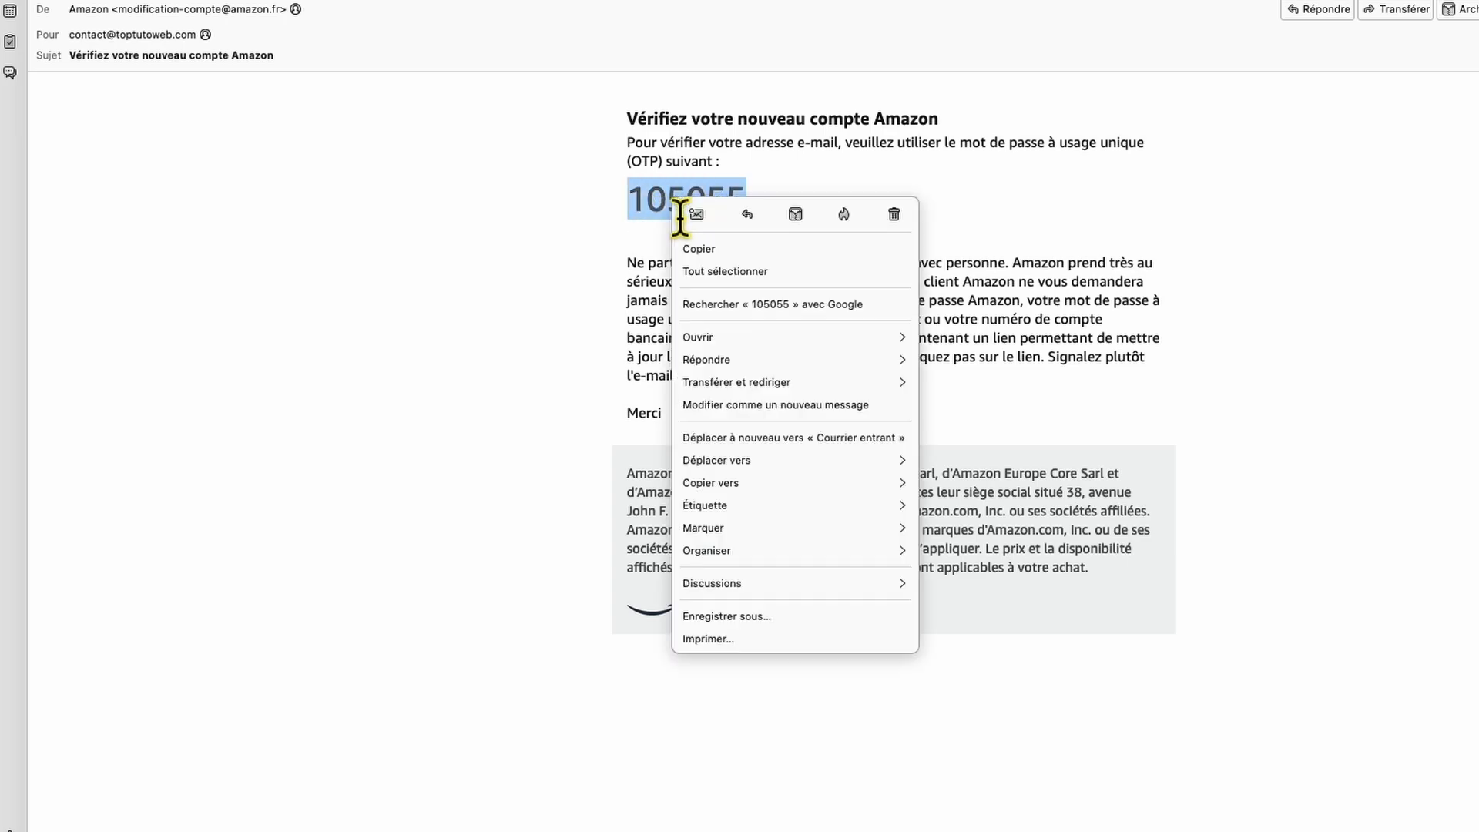
left_click(705, 248)
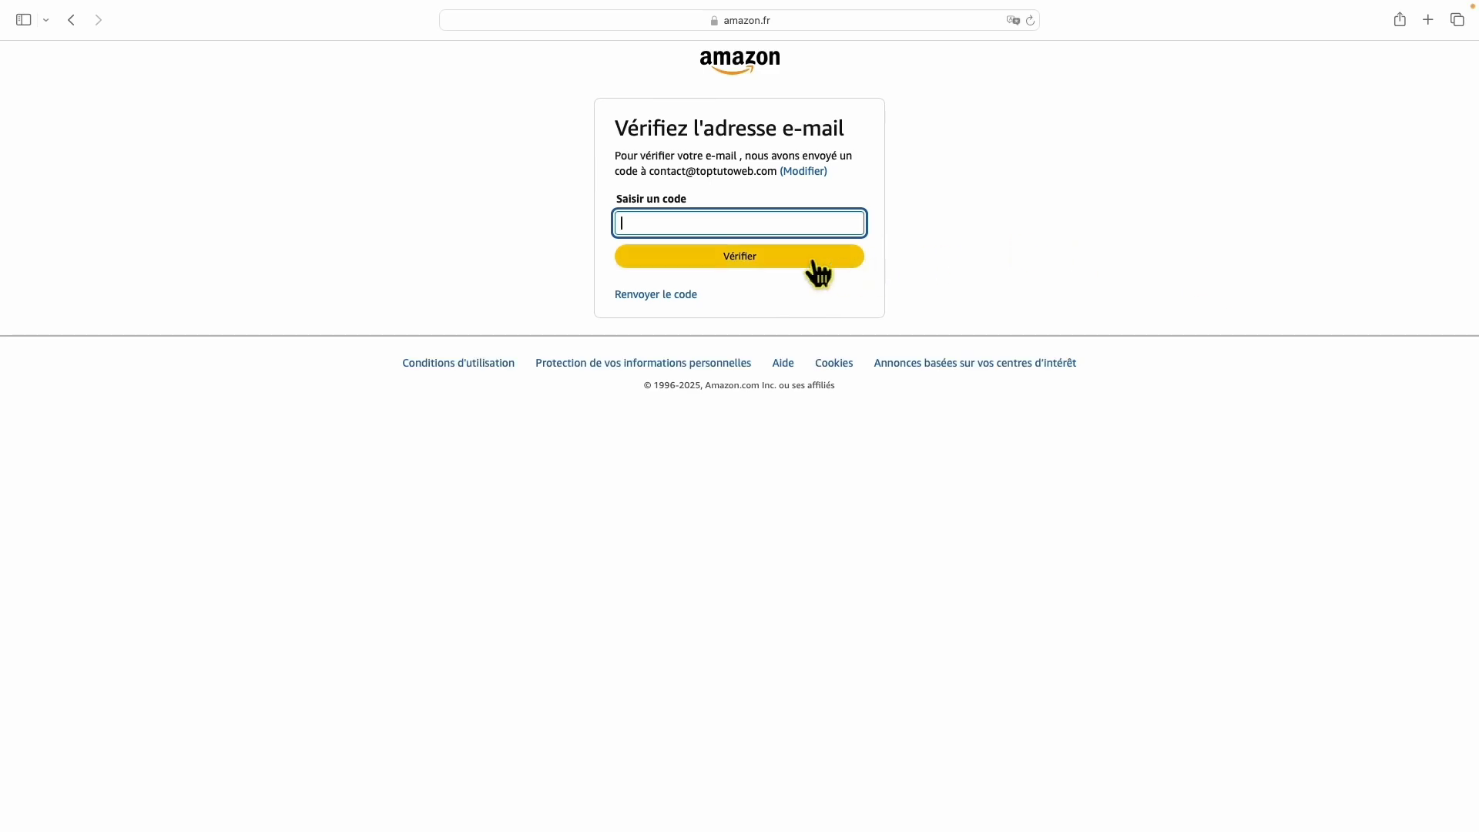
Step: Paste the e-mail verification code and submit it
right_click(668, 223)
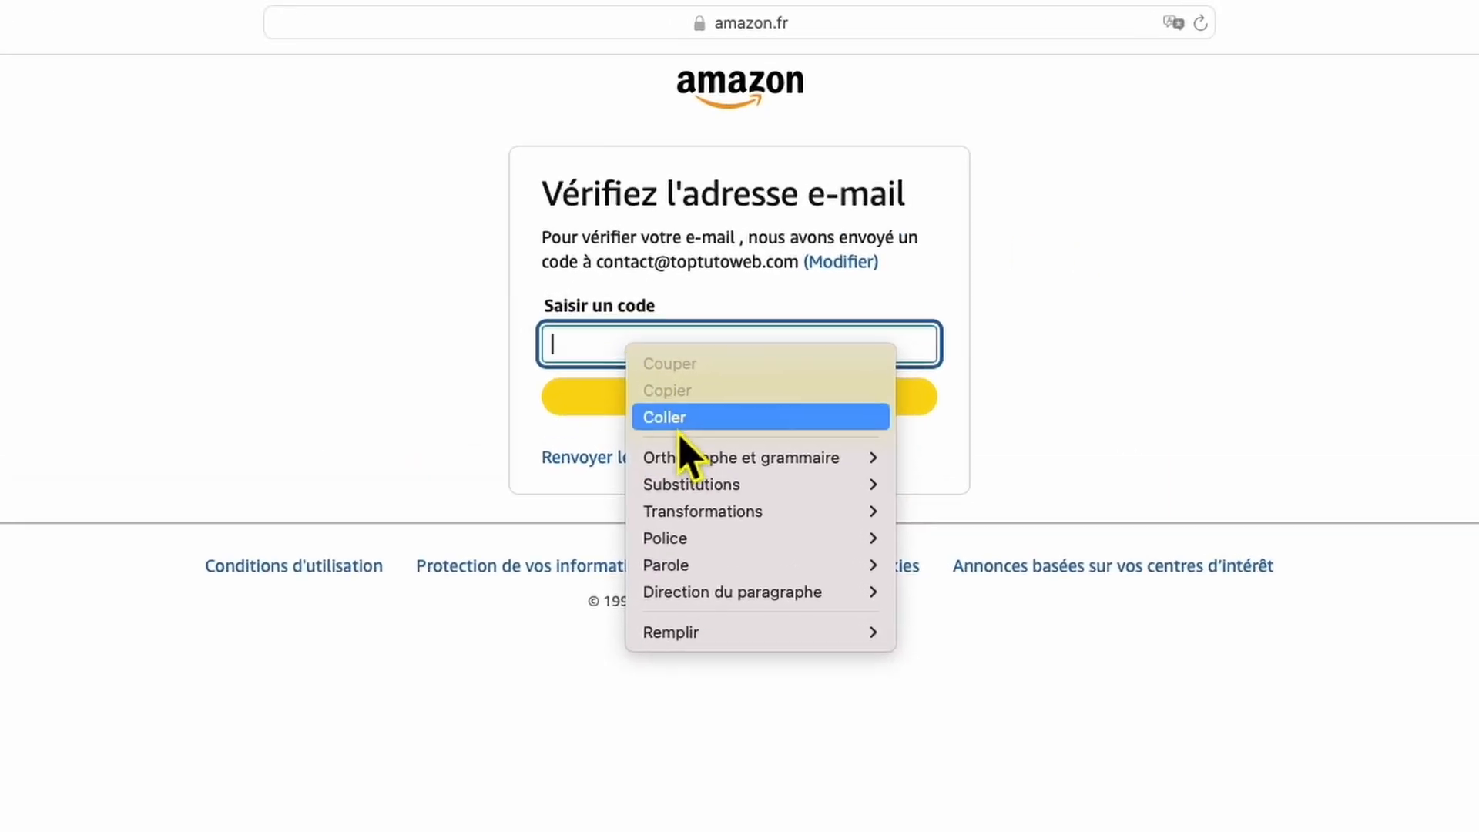
left_click(681, 428)
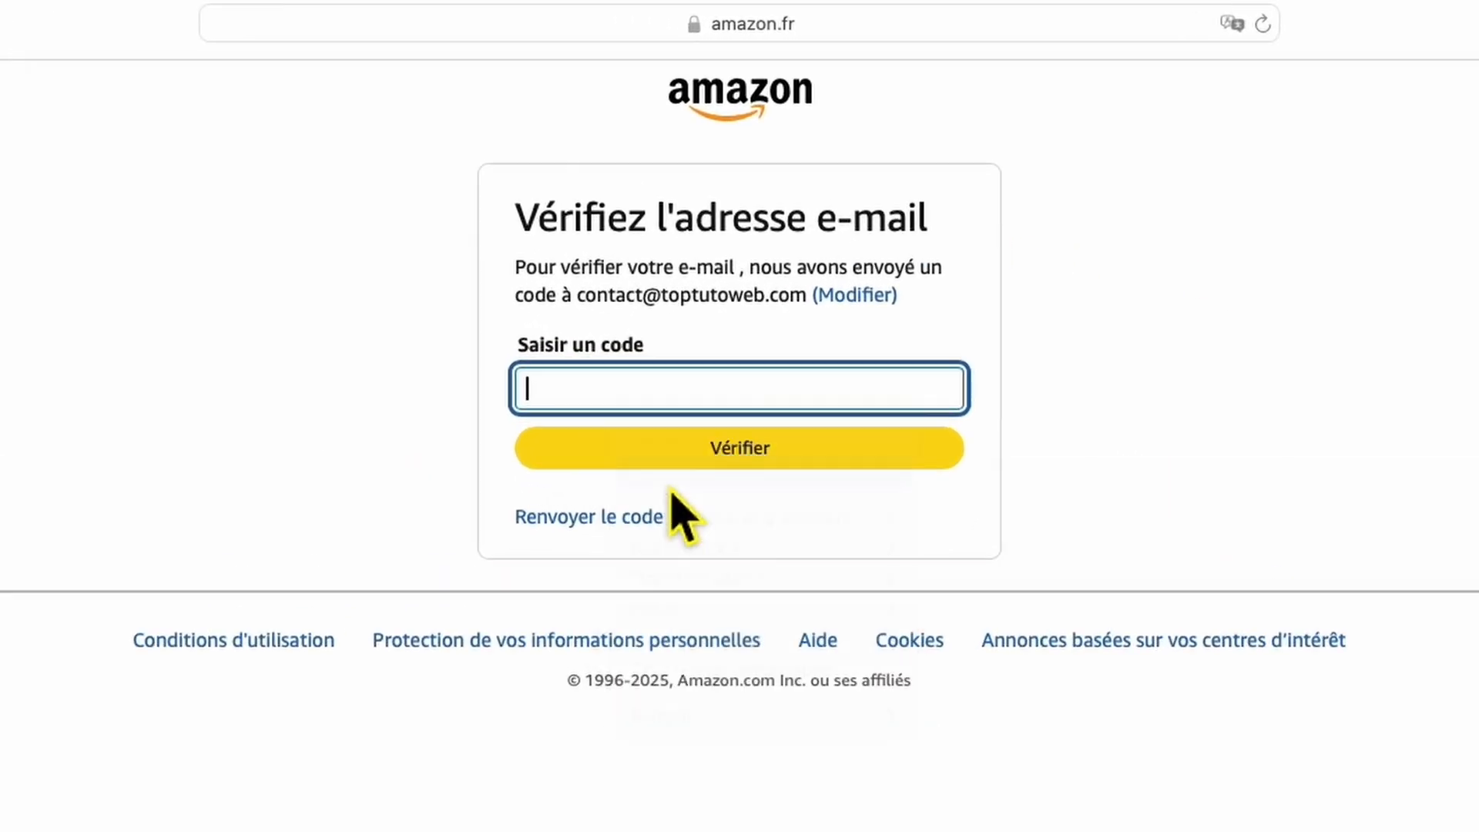
left_click(767, 408)
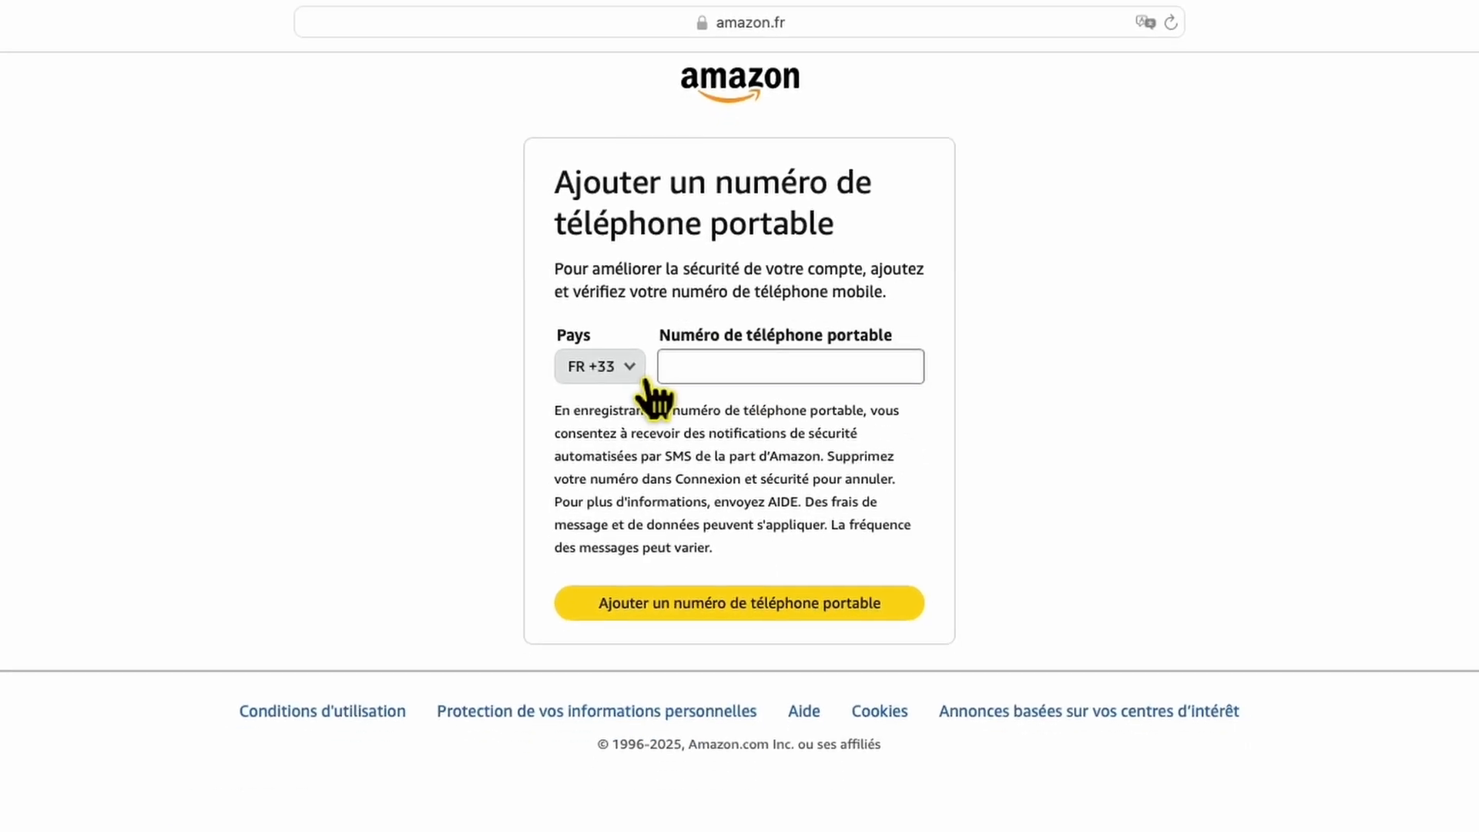
Step: Add a Thaïlande +66 mobile number, enter the SMS code and create the account
left_click(675, 260)
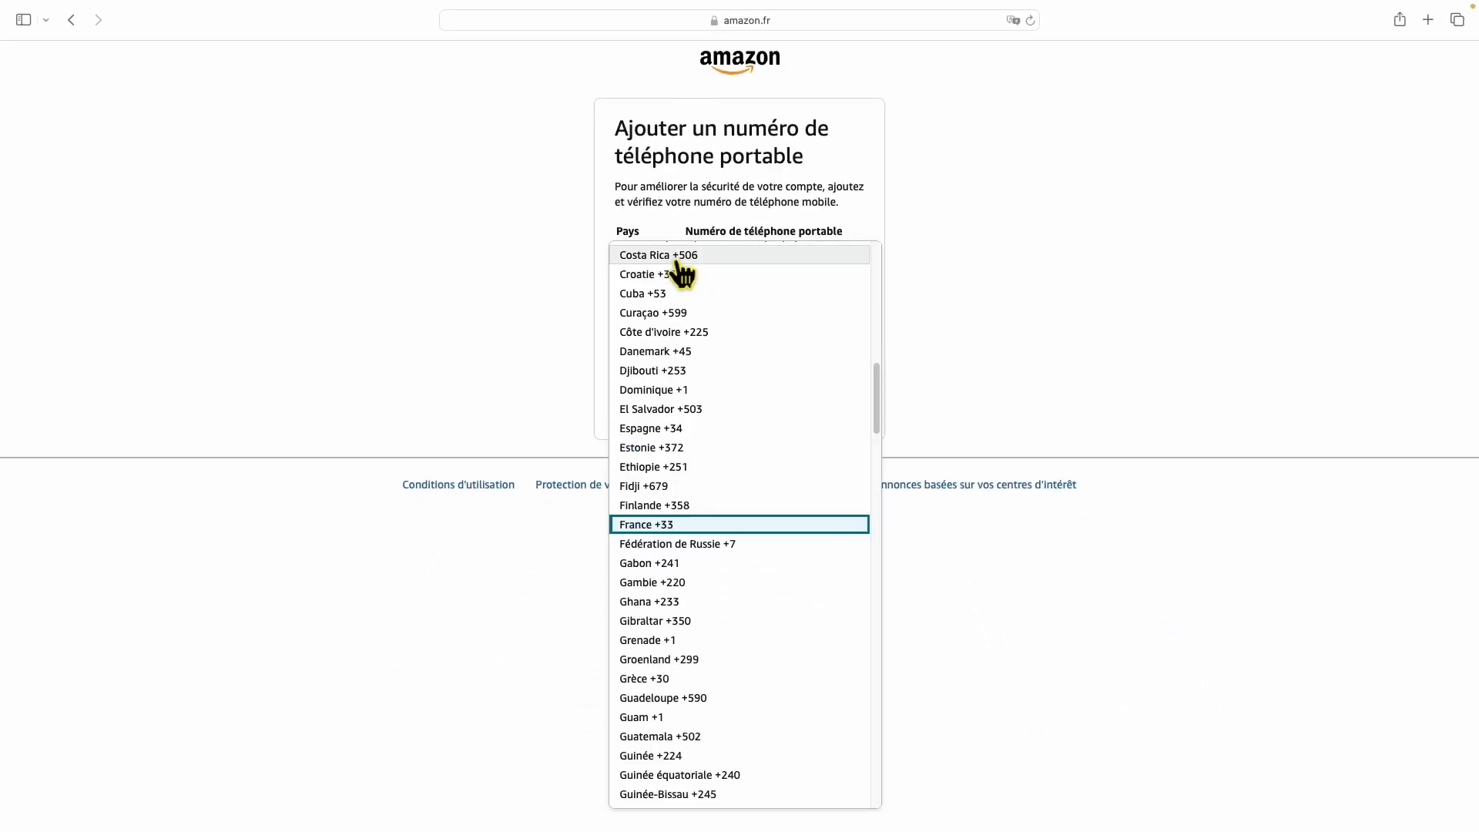
scroll(757, 593, "down", 20)
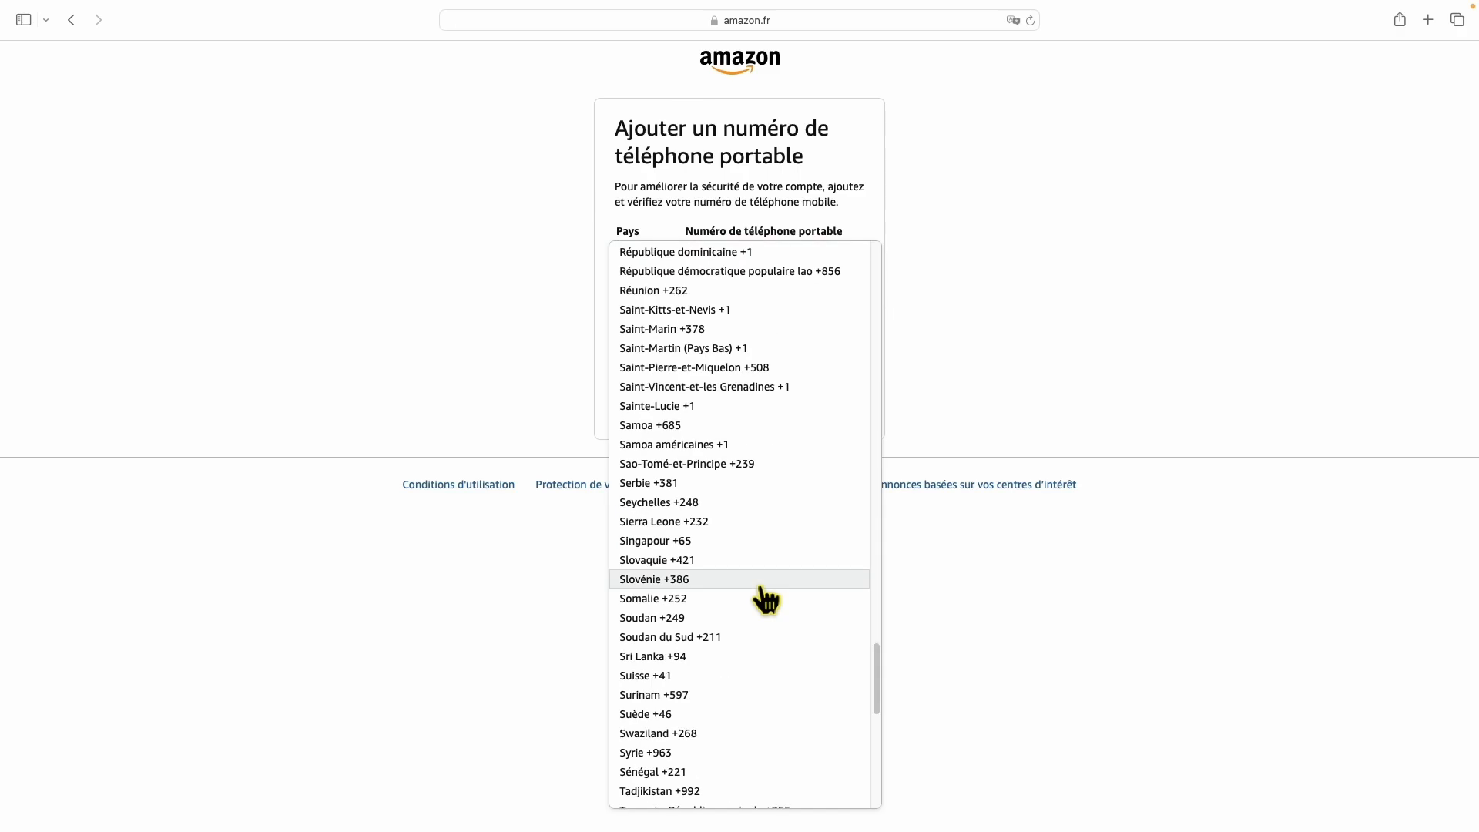
left_click(681, 299)
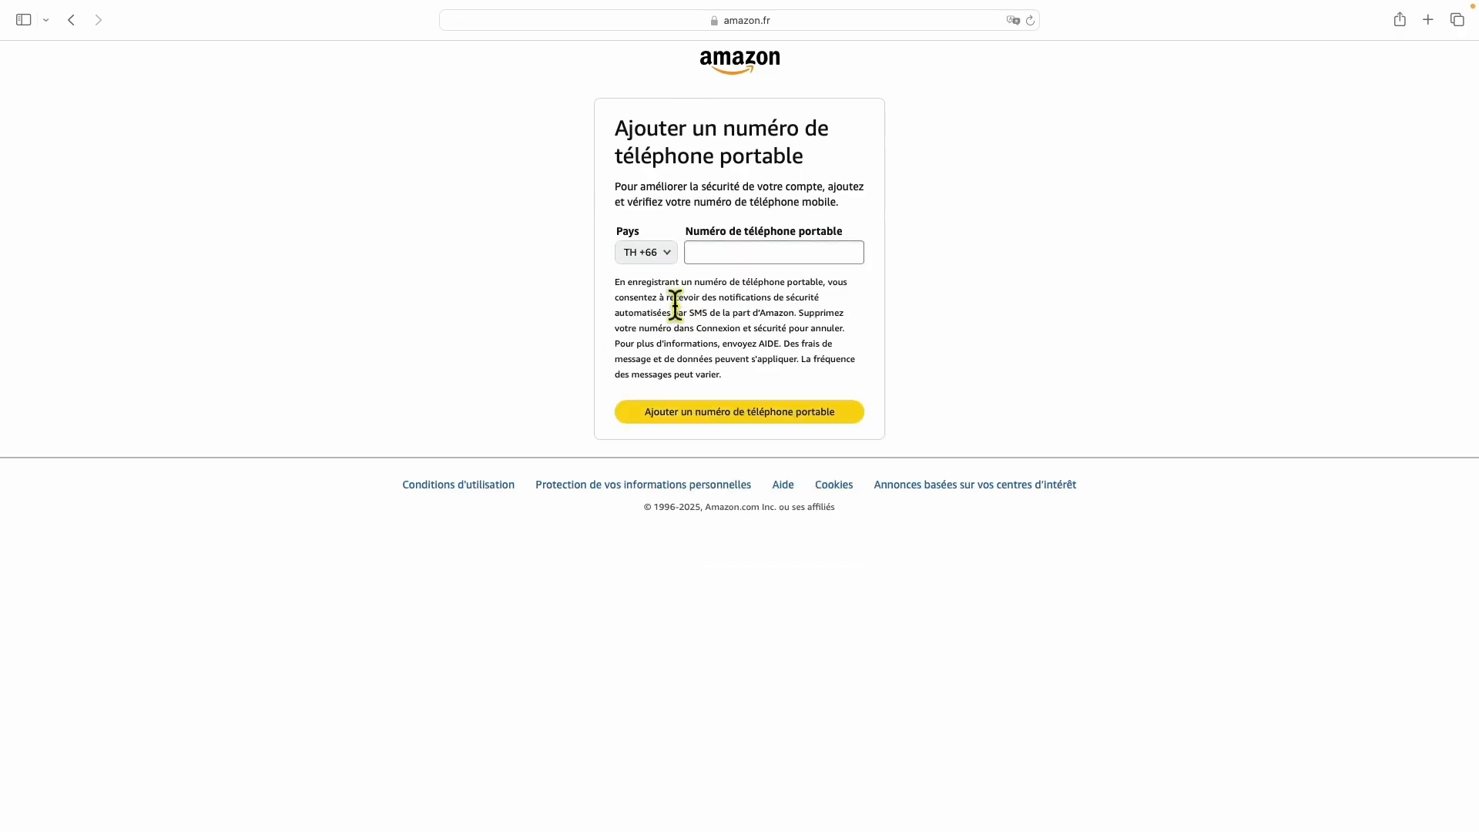
left_click(758, 266)
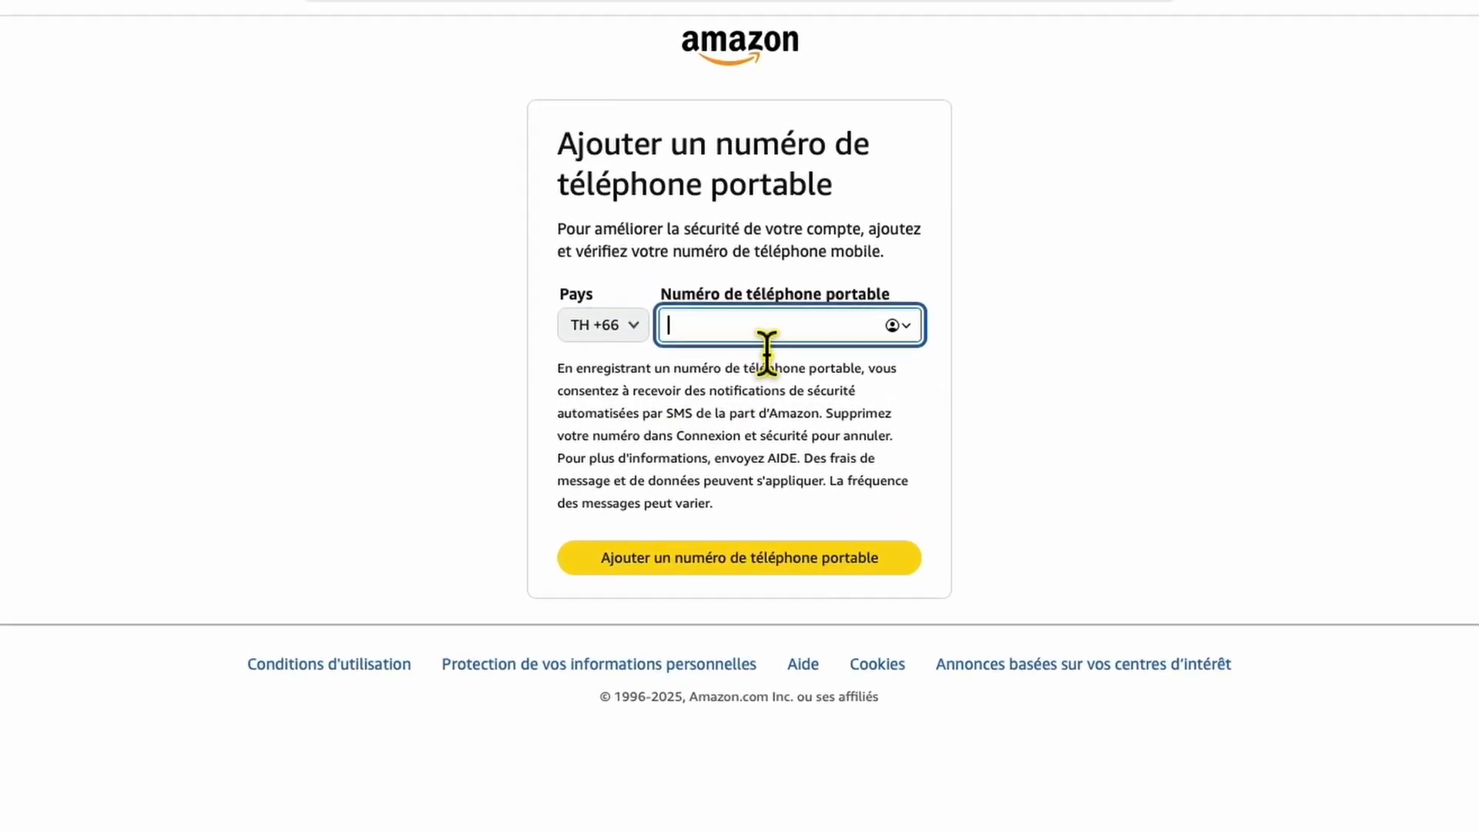
type("061")
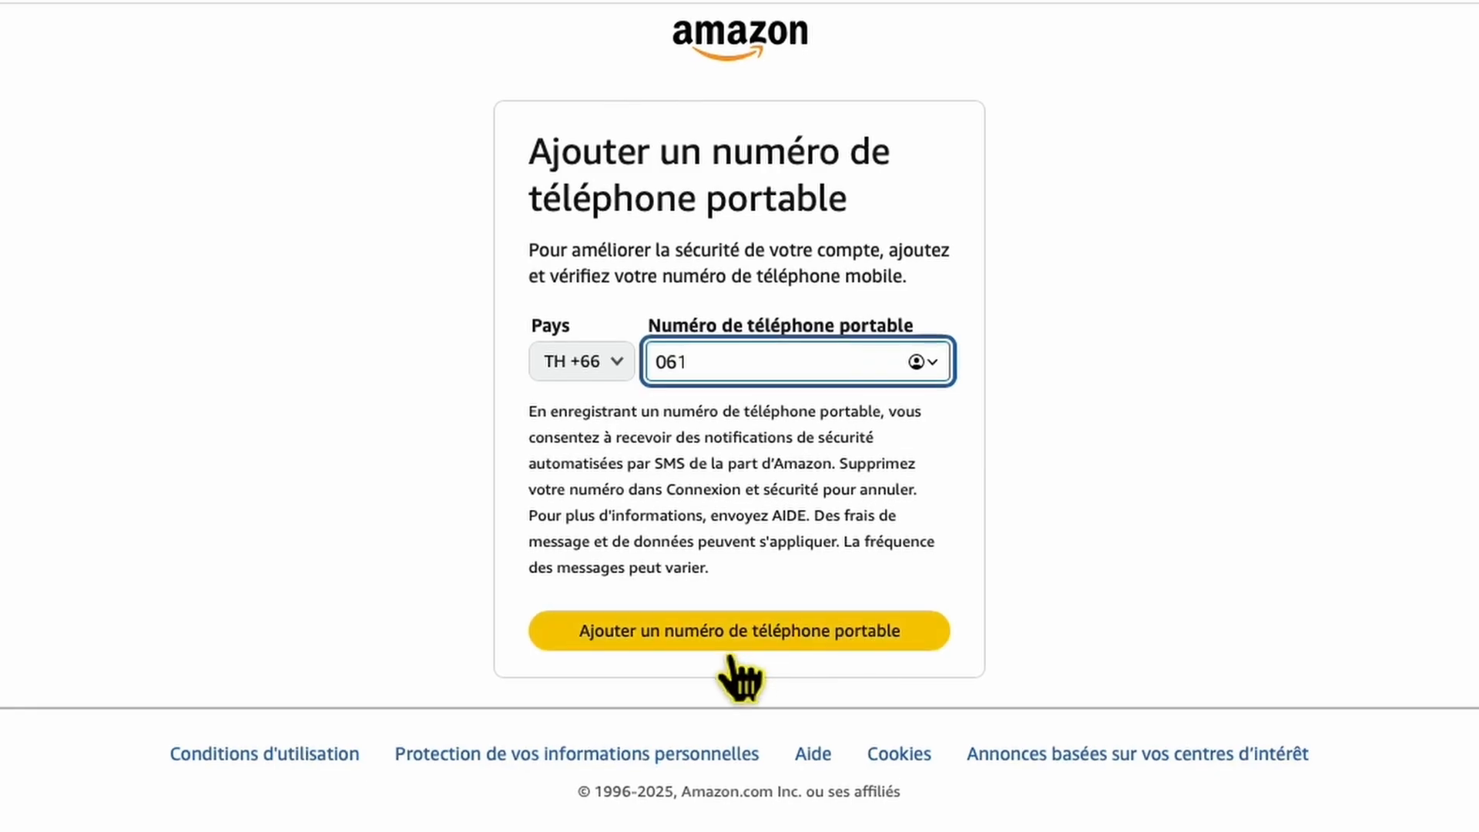
left_click(738, 646)
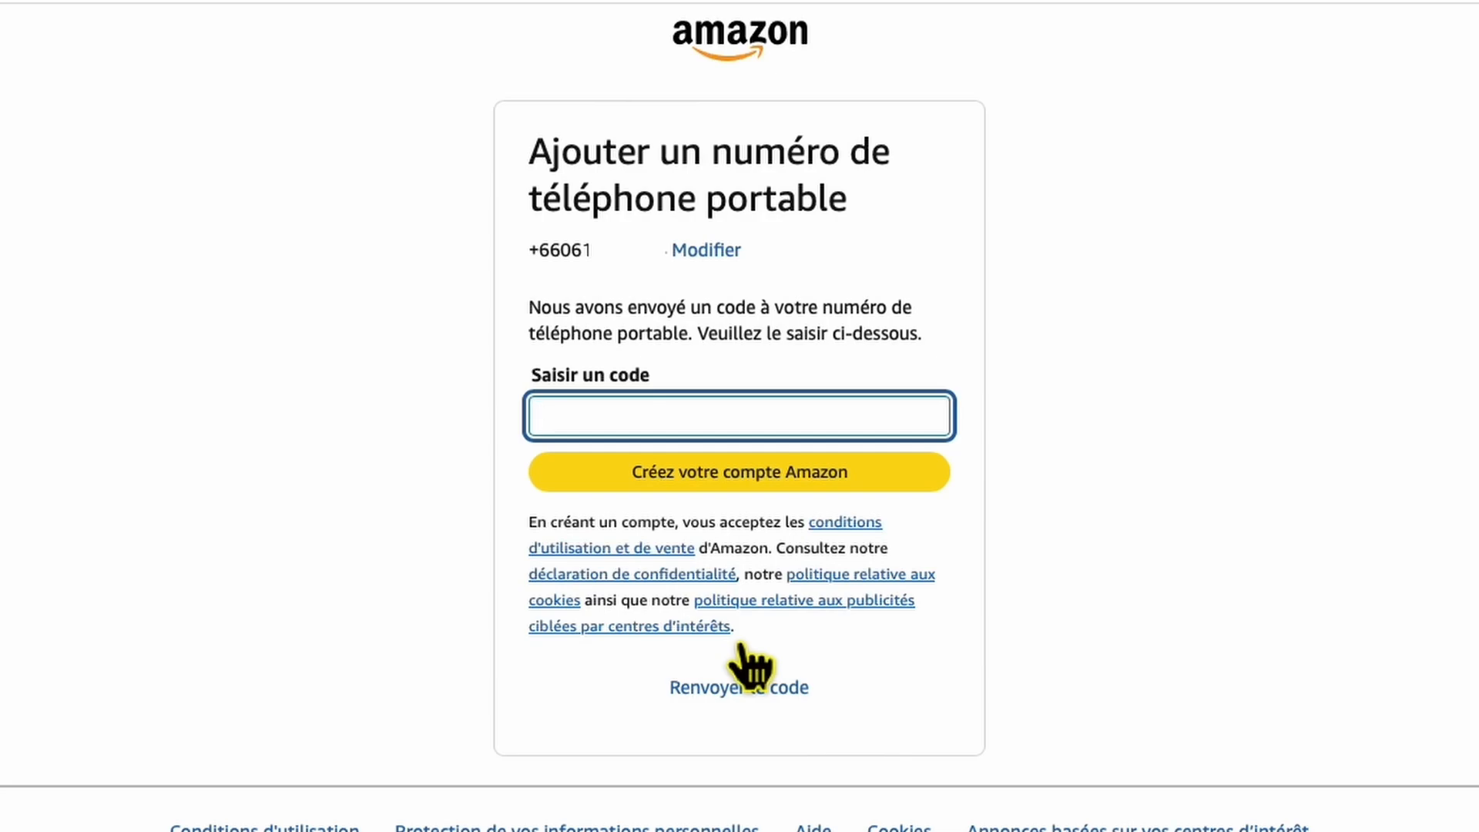
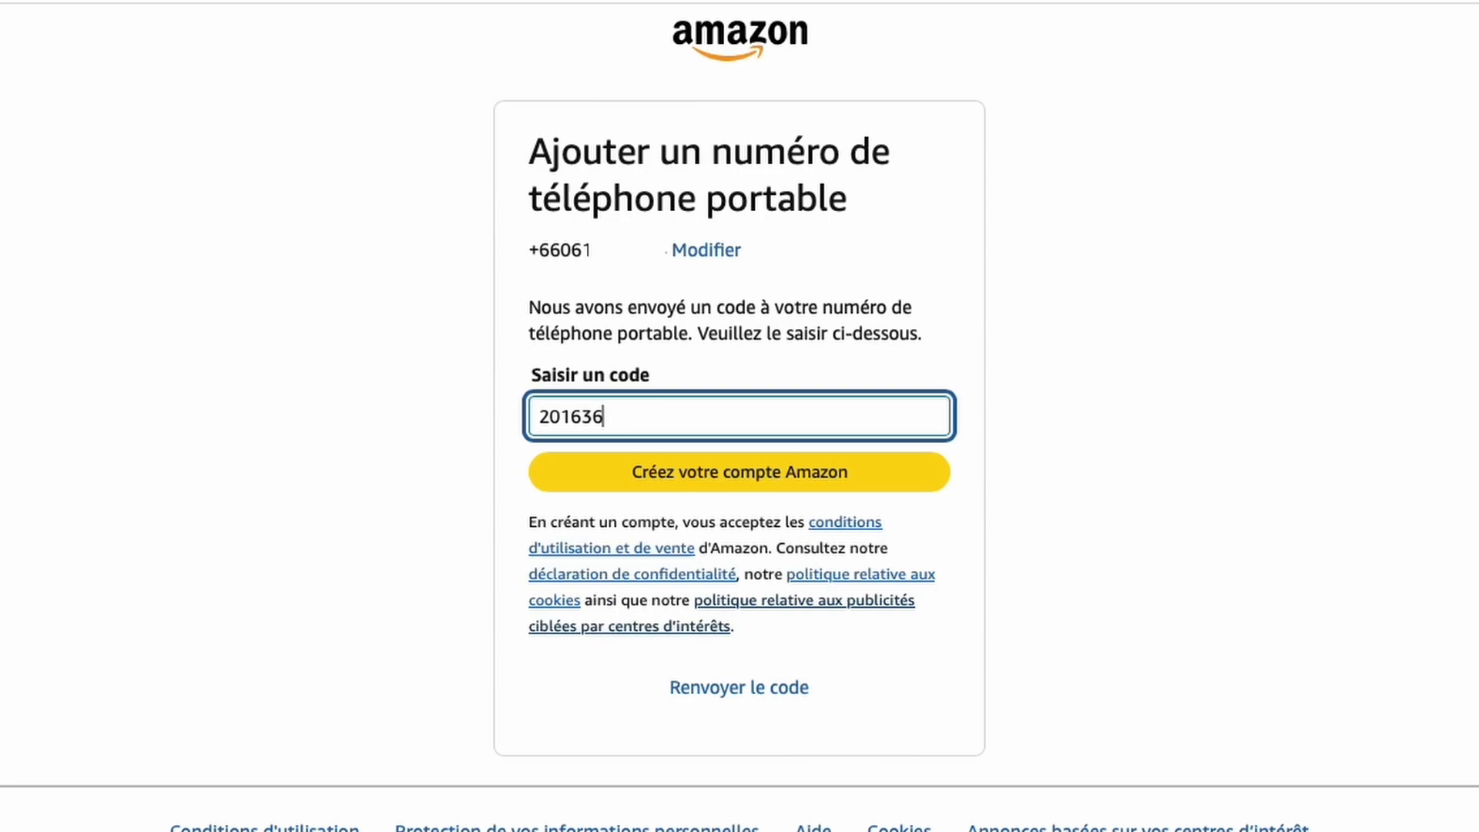
left_click(727, 490)
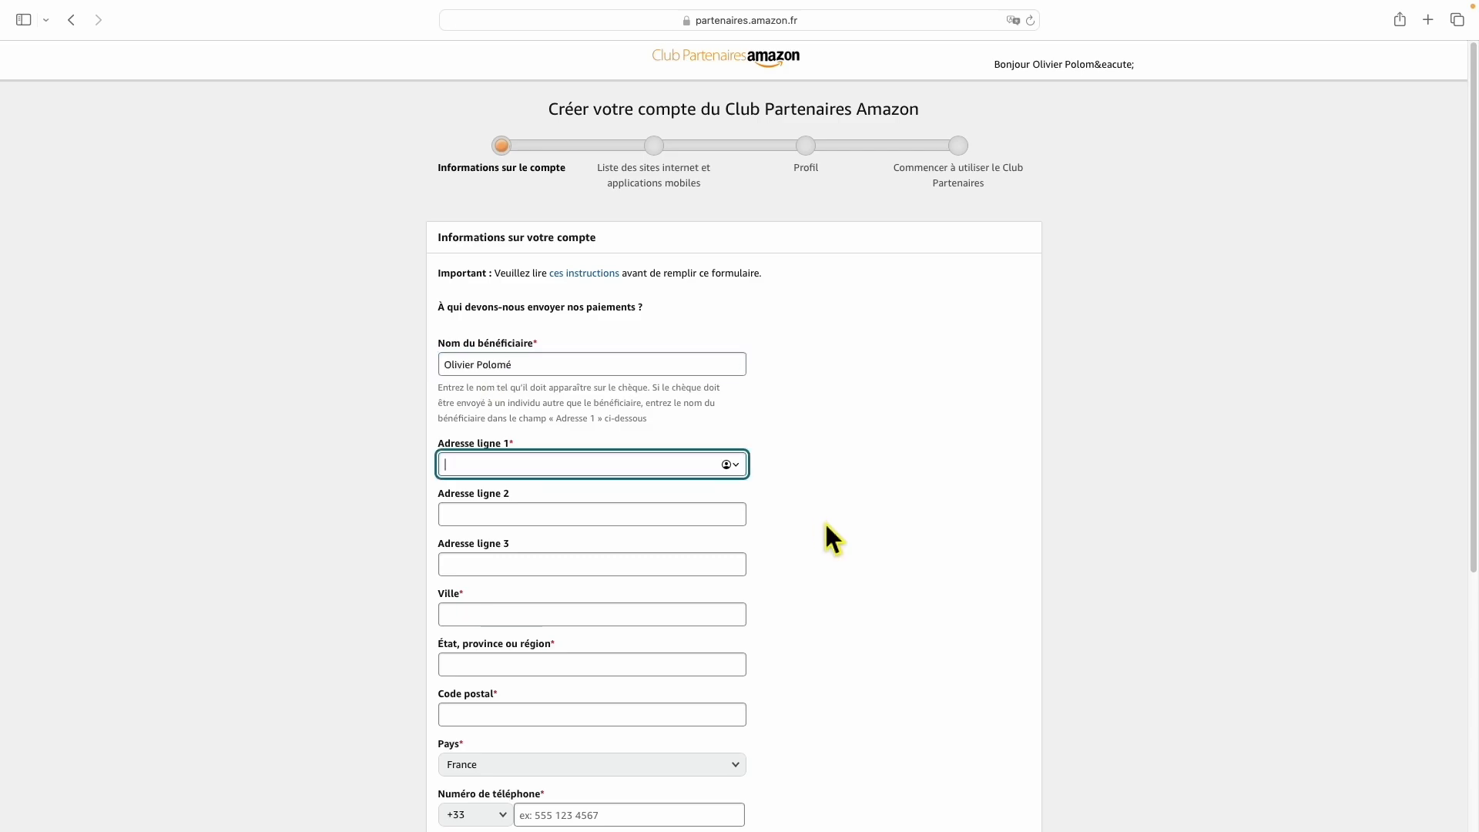
Step: Enter the payee name and address, keep the payee as main contact and 'Non', then continue
scroll(851, 552, "down", 3)
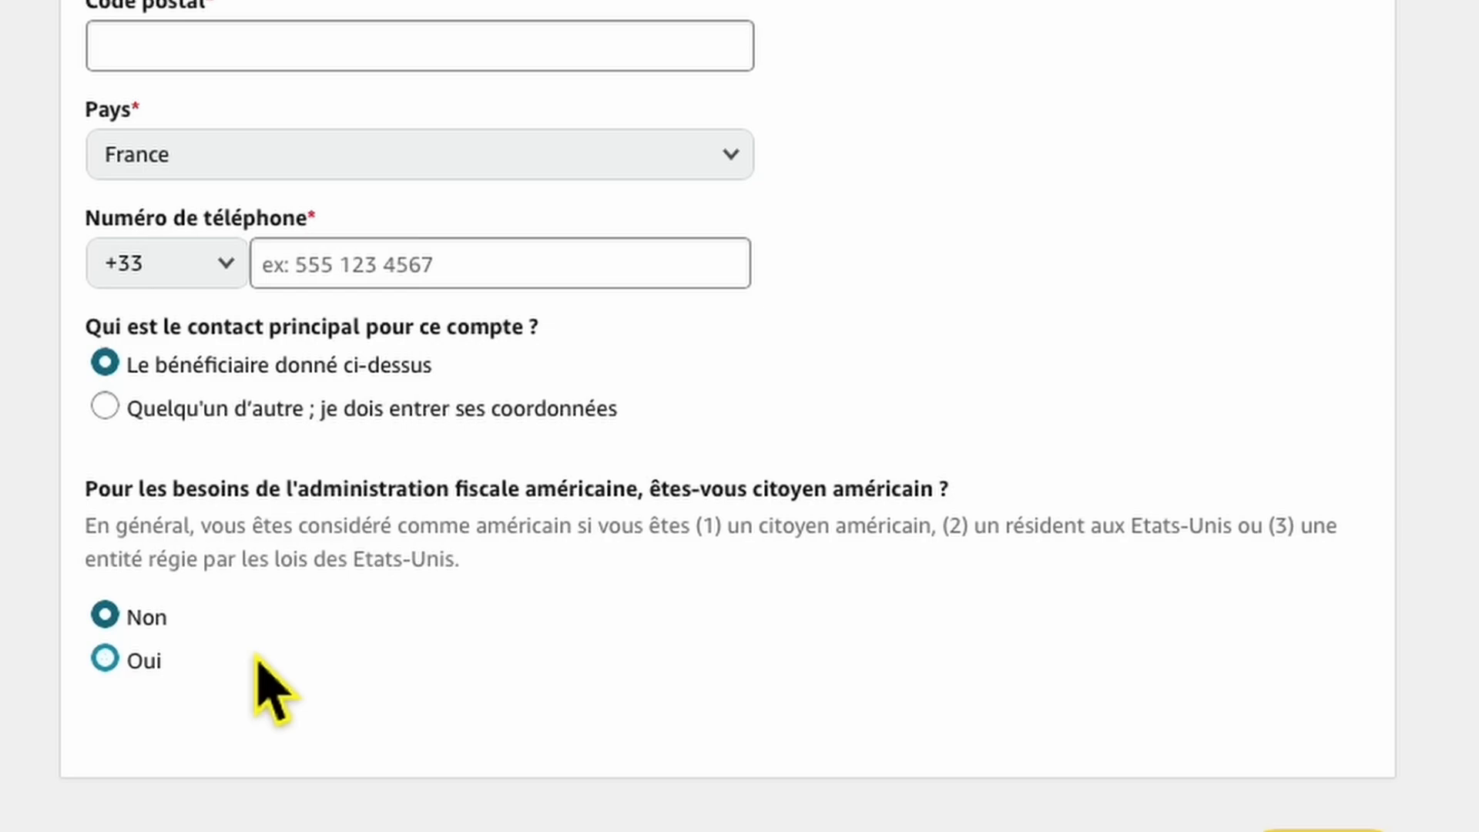
scroll(260, 662, "down", 4)
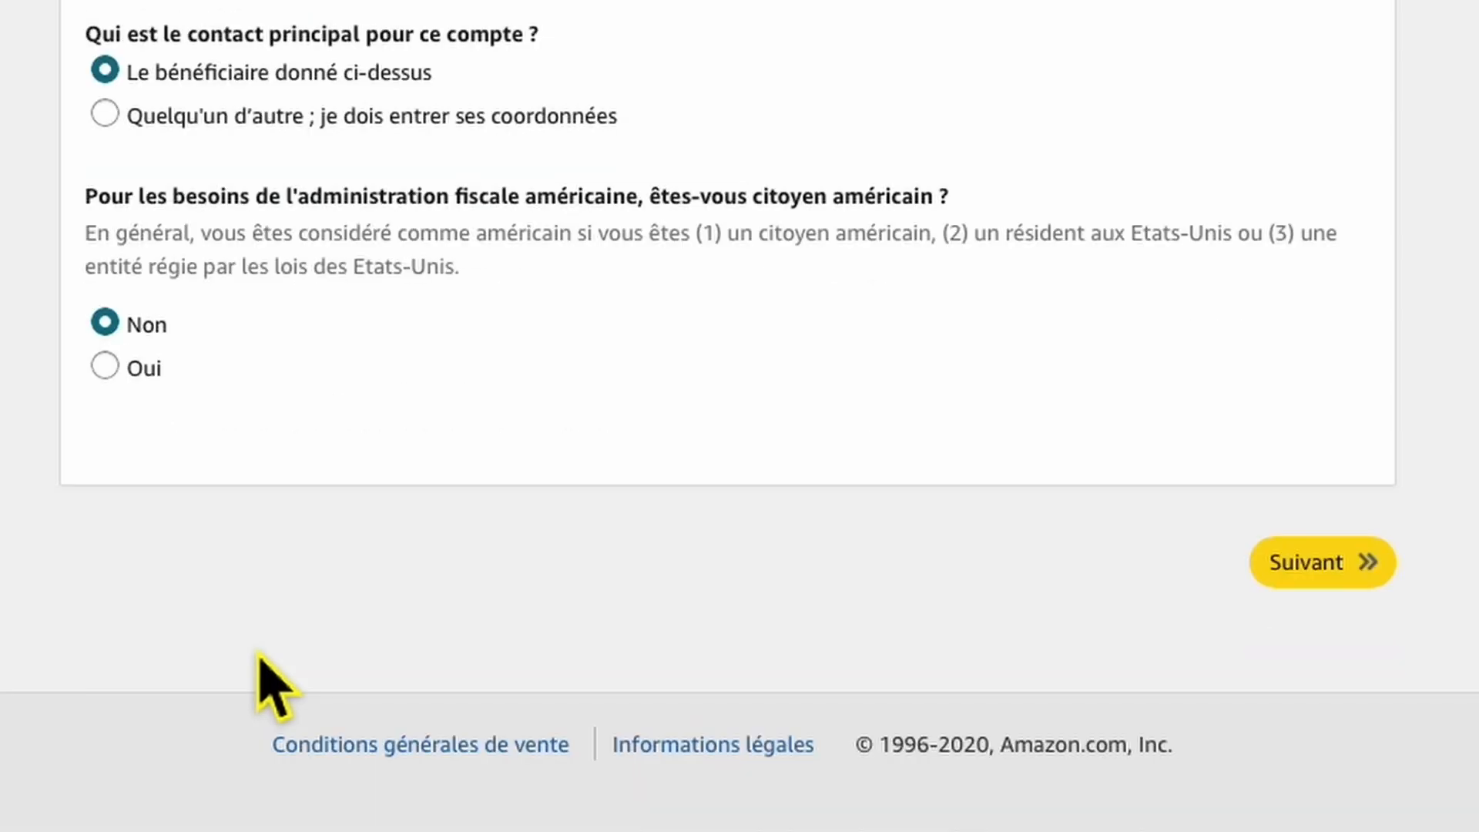
left_click(1355, 586)
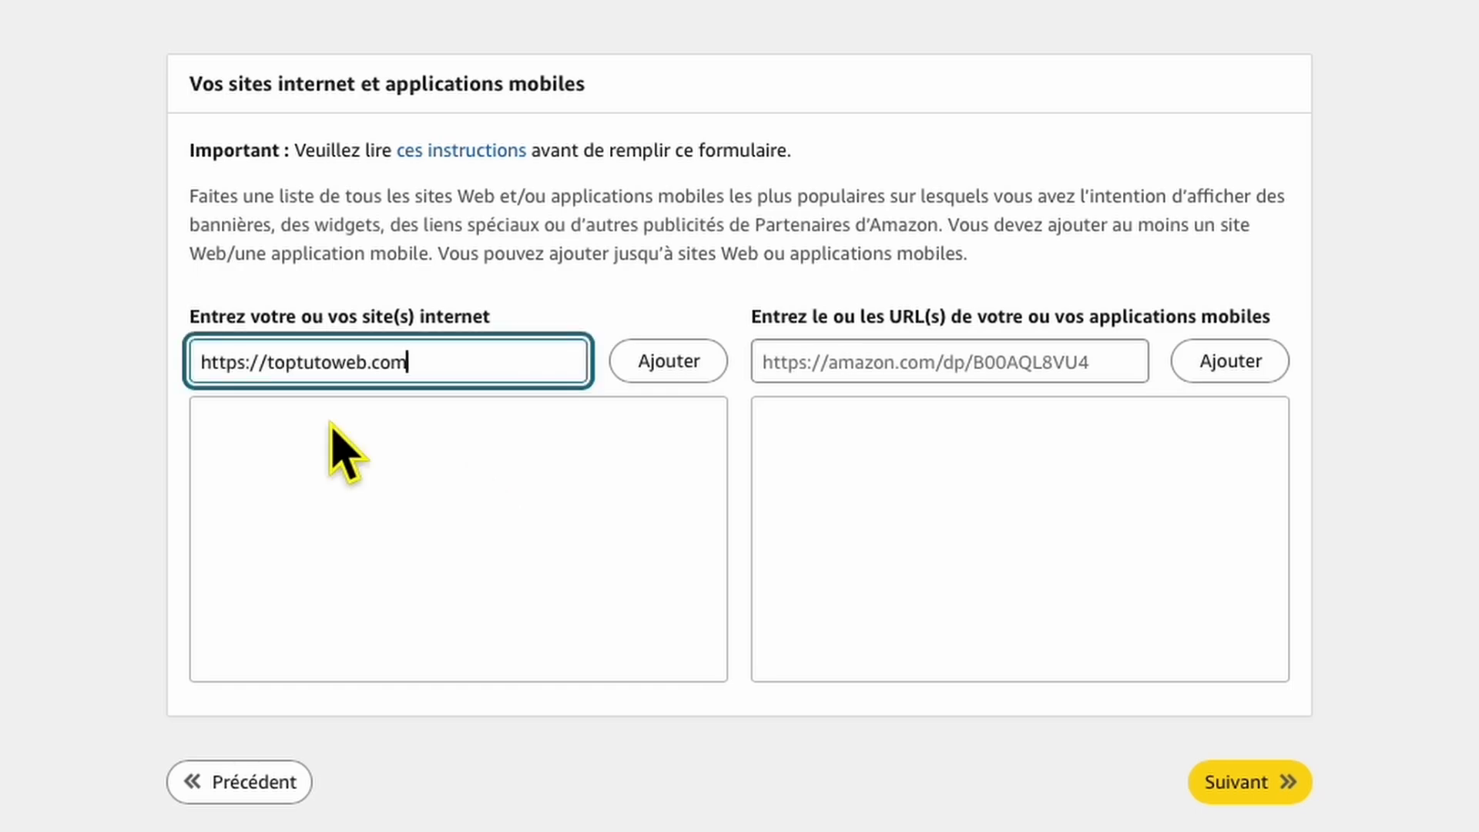
left_click(706, 376)
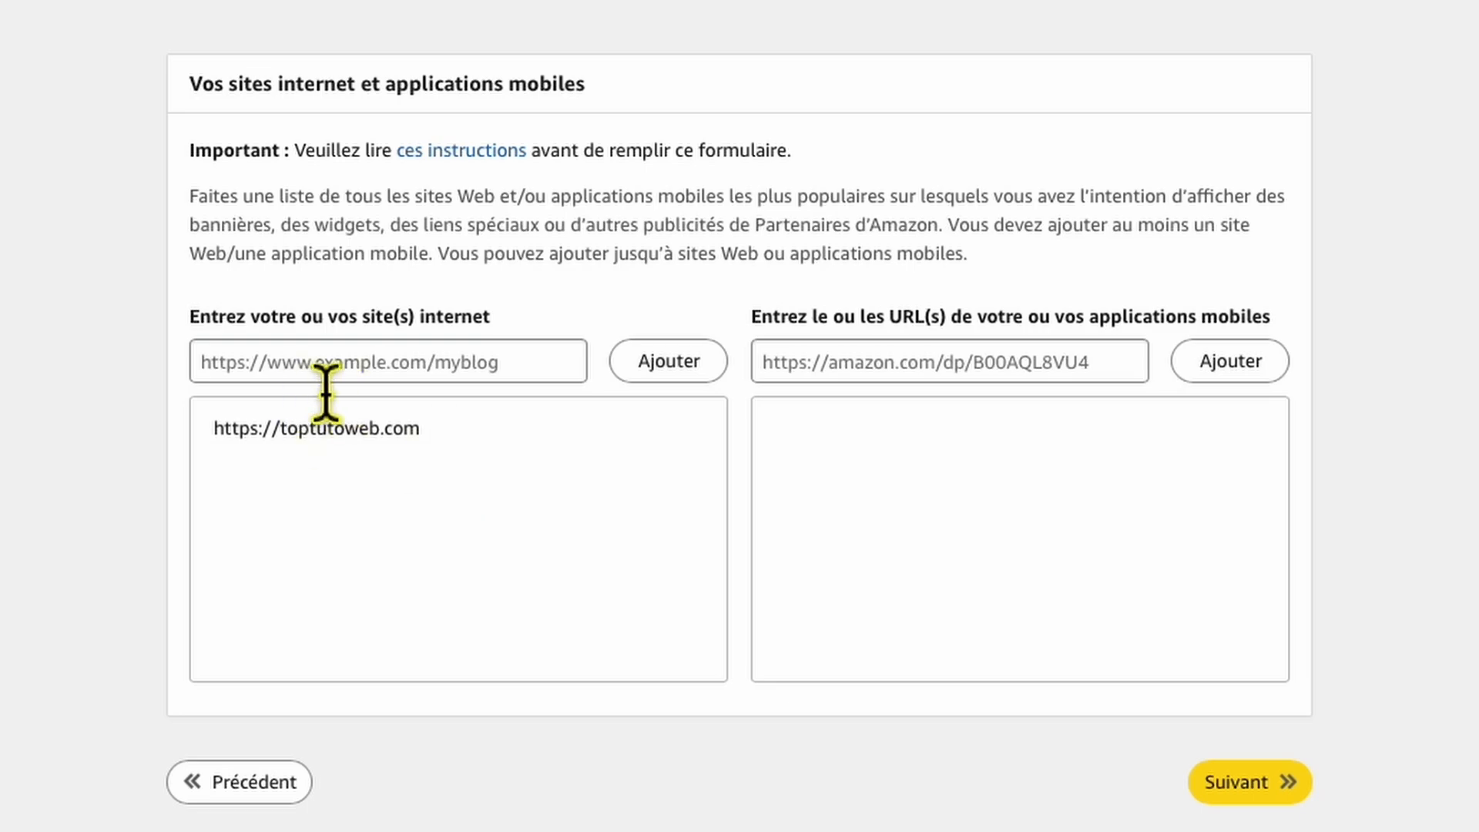
right_click(273, 378)
left_click(301, 436)
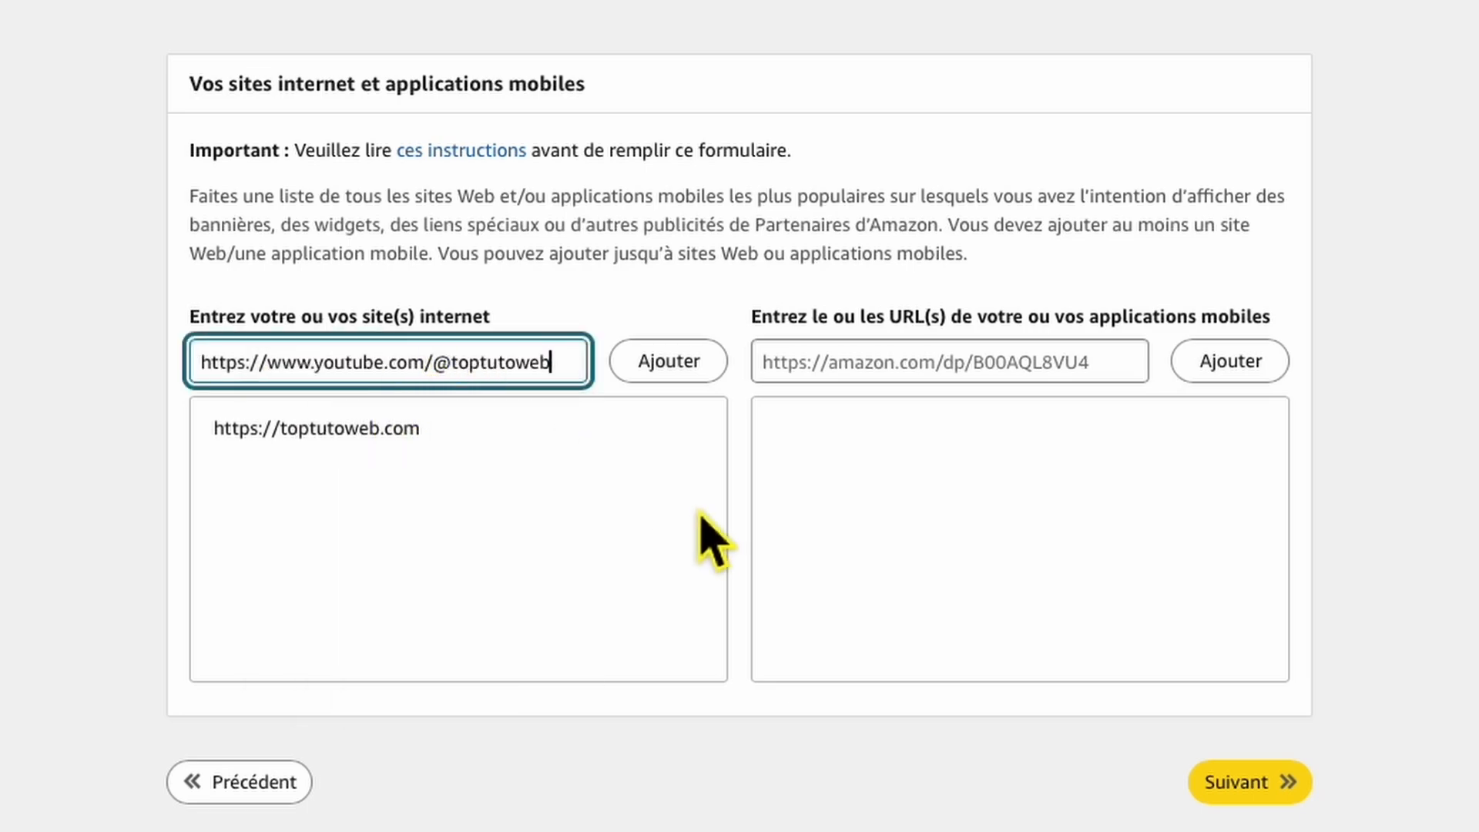
left_click(701, 381)
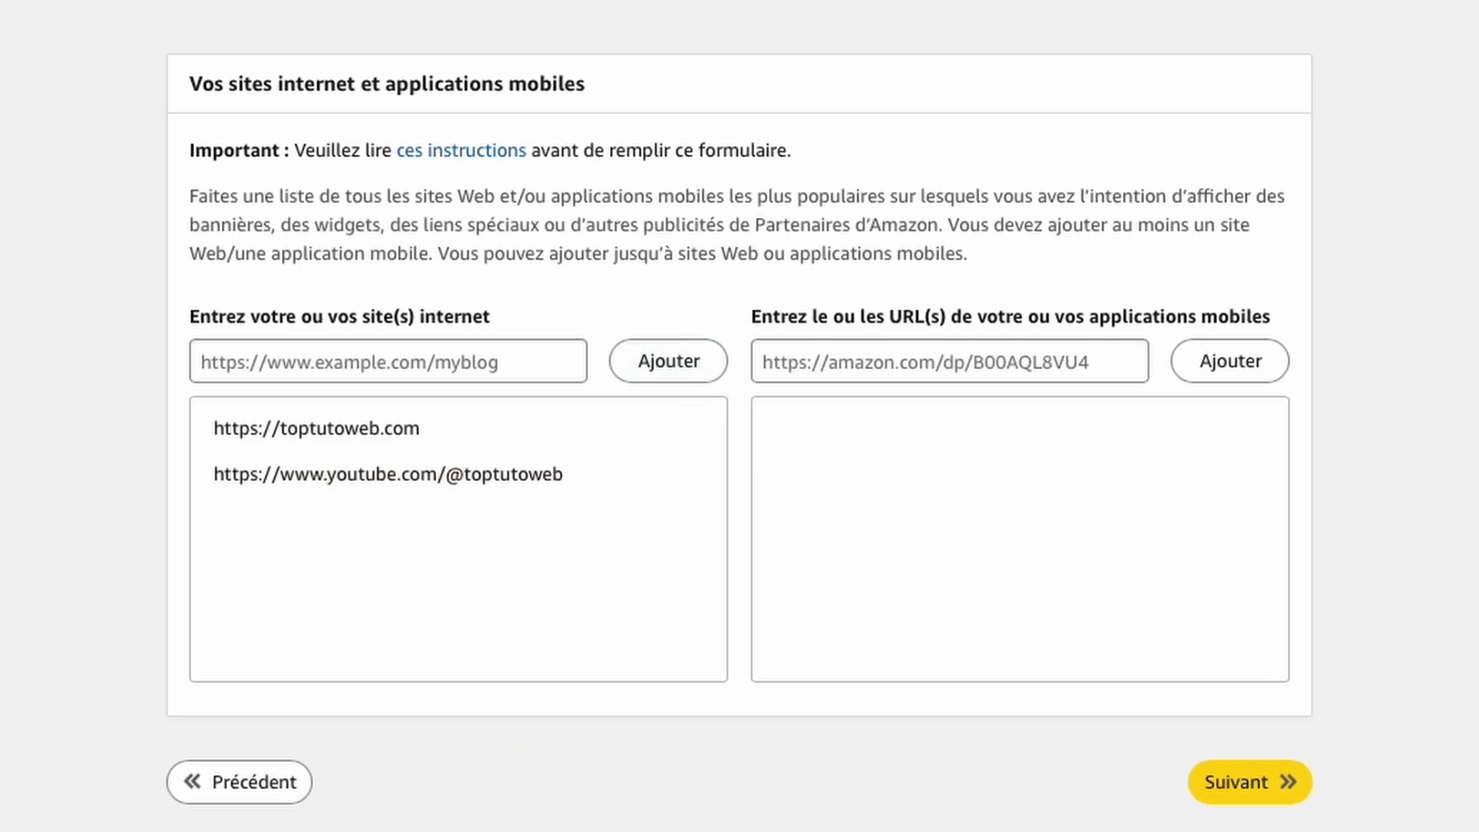
left_click(1294, 801)
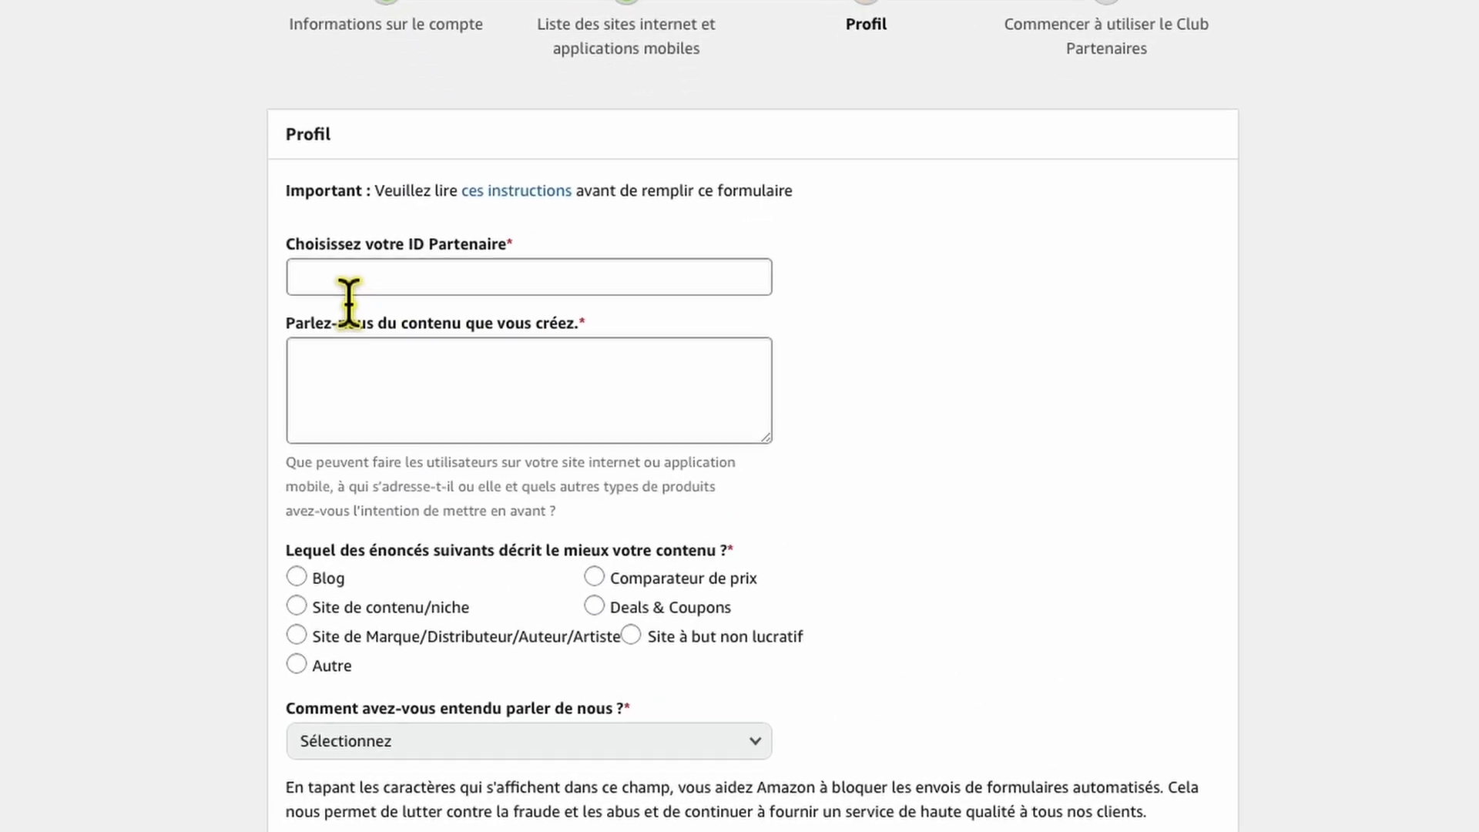
Step: Enter the partner ID and describe the content as Site de contenu/niche and Blog
left_click(351, 291)
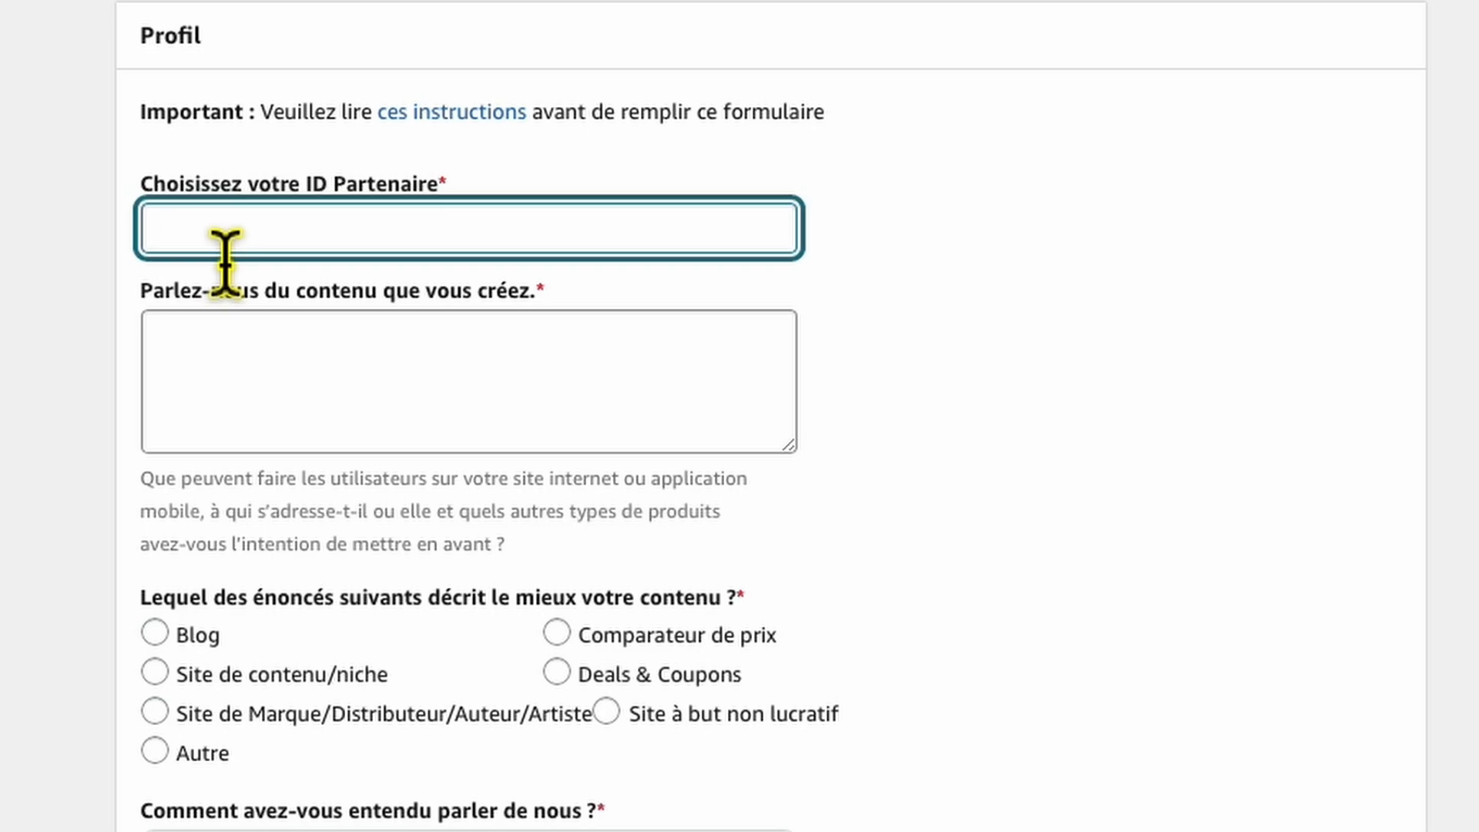
type("toptutoweb")
left_click(234, 389)
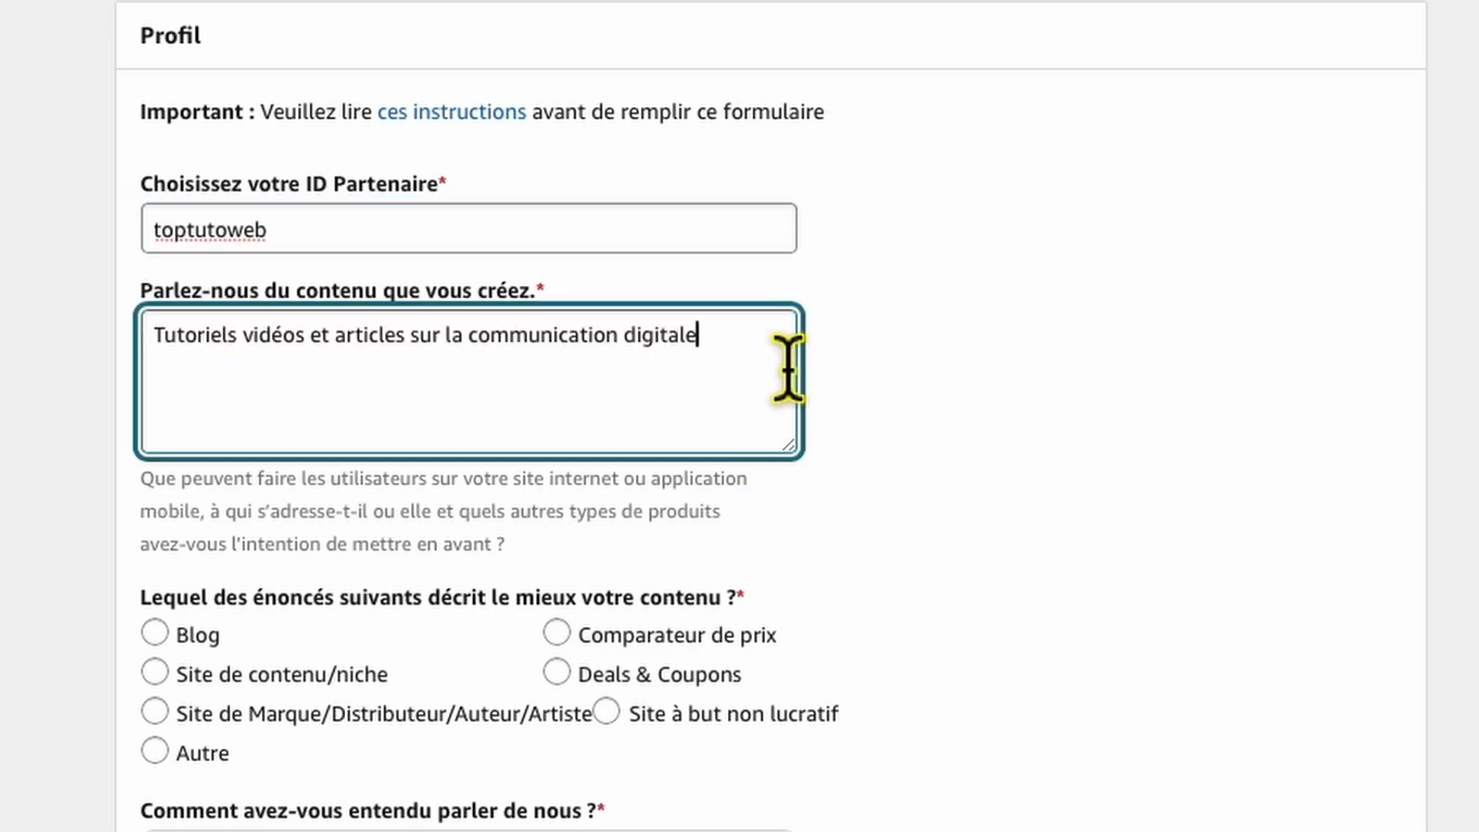
scroll(774, 397, "down", 1)
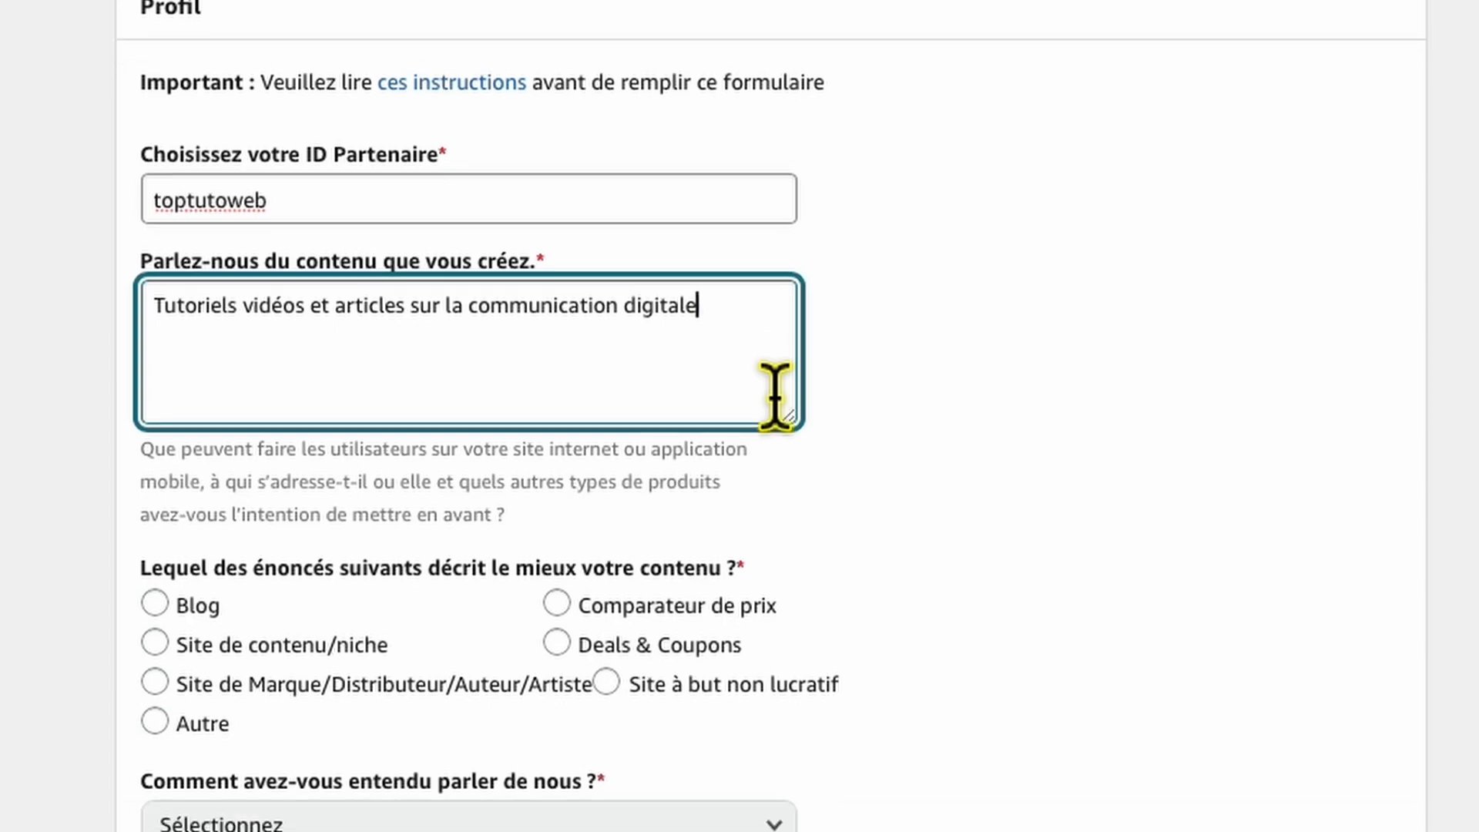
scroll(771, 393, "down", 4)
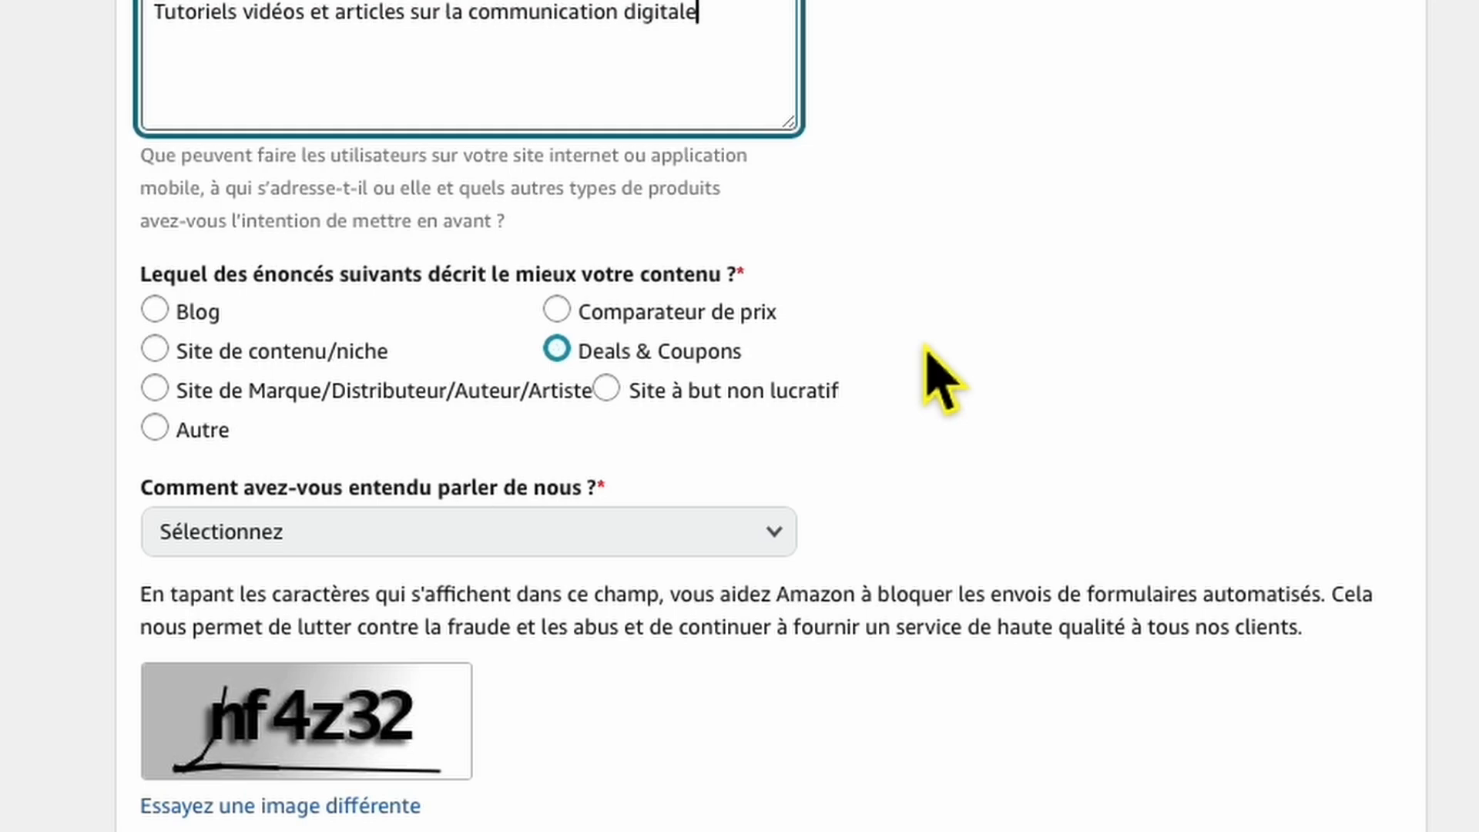
left_click(187, 347)
left_click(177, 319)
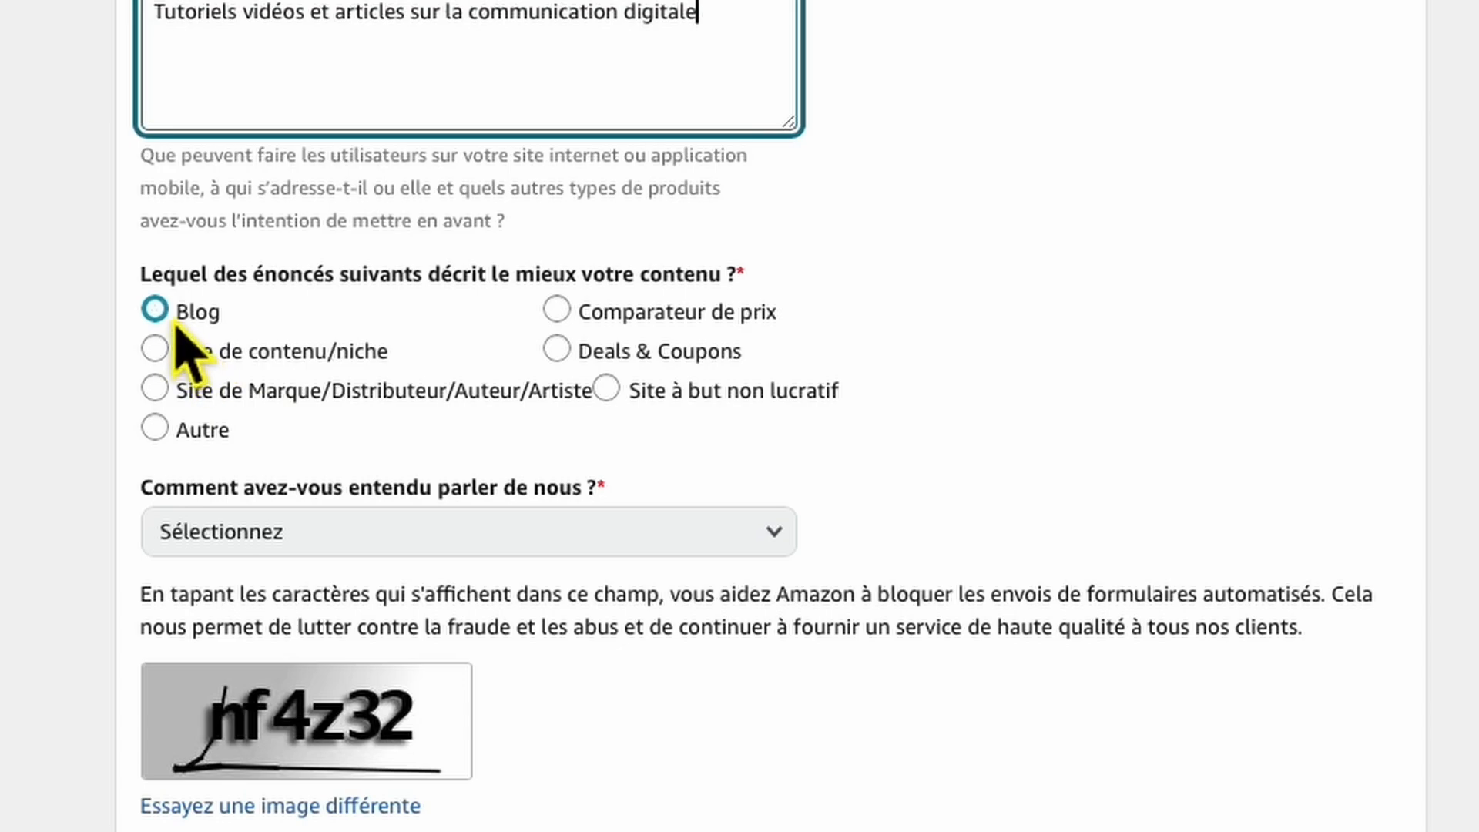
Step: Answer Bouche-à-oreille for how you heard about the programme
left_click(790, 548)
left_click(377, 663)
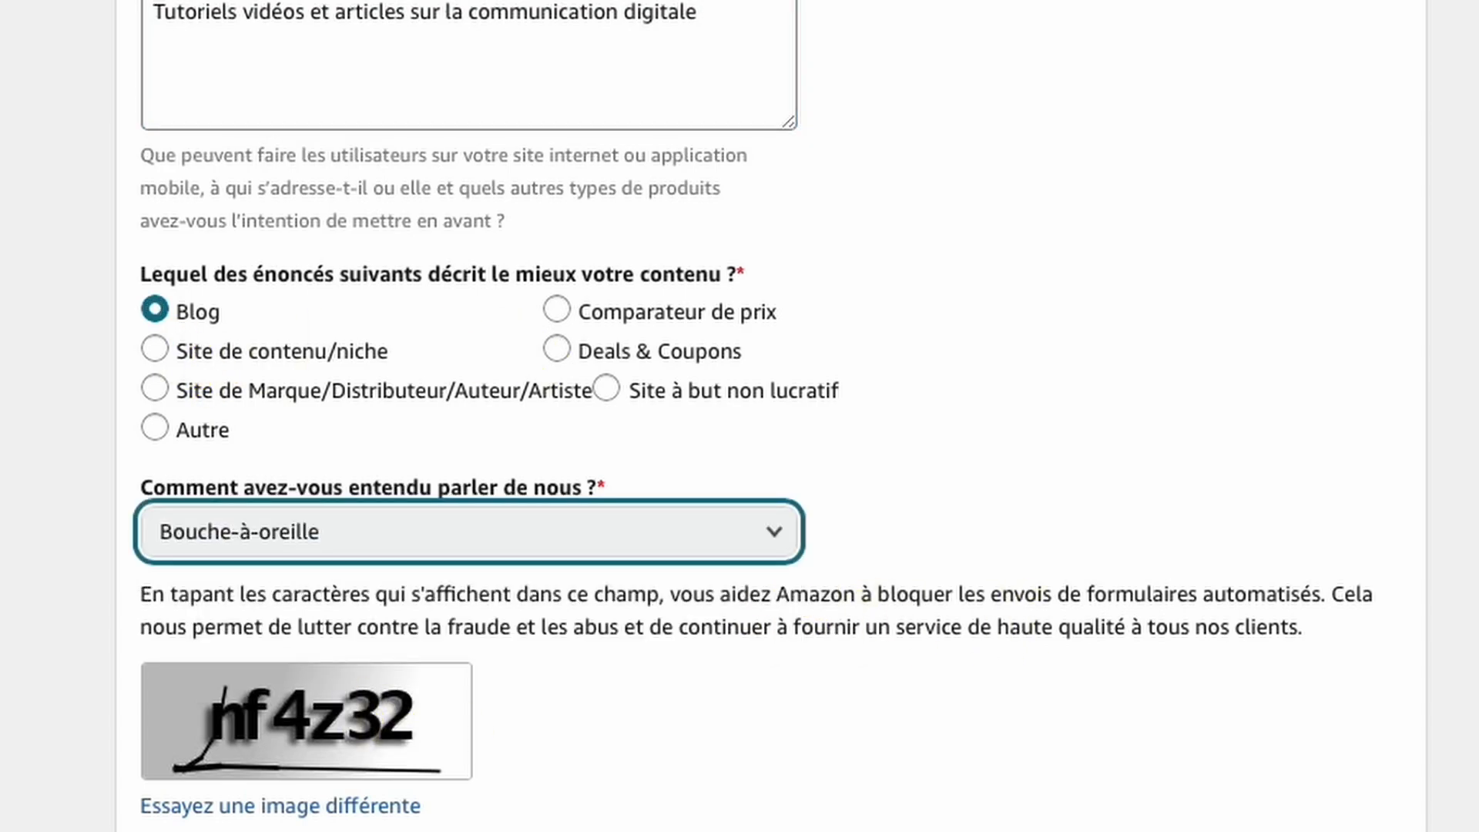
scroll(990, 604, "down", 5)
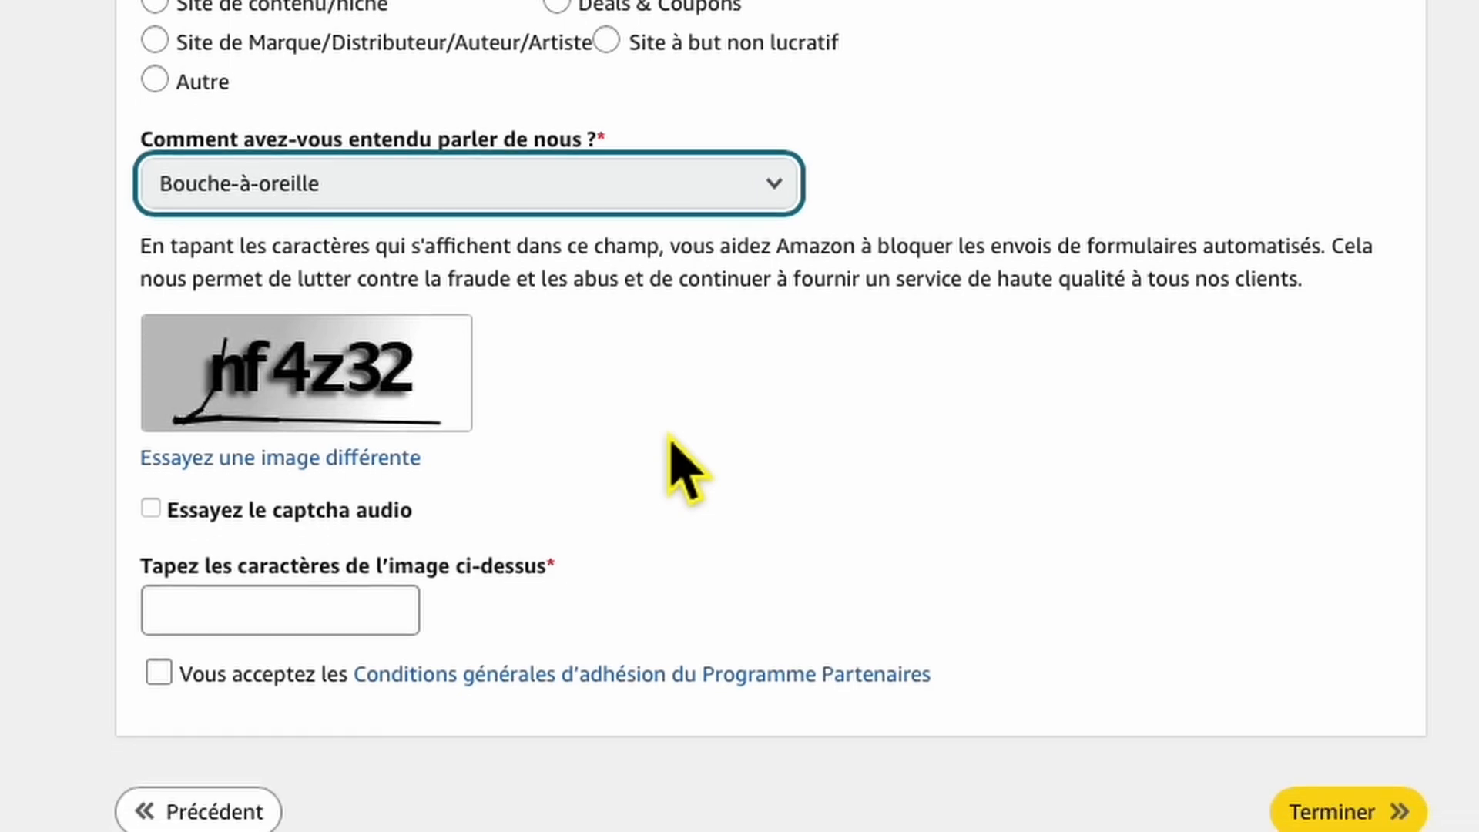
scroll(670, 444, "down", 1)
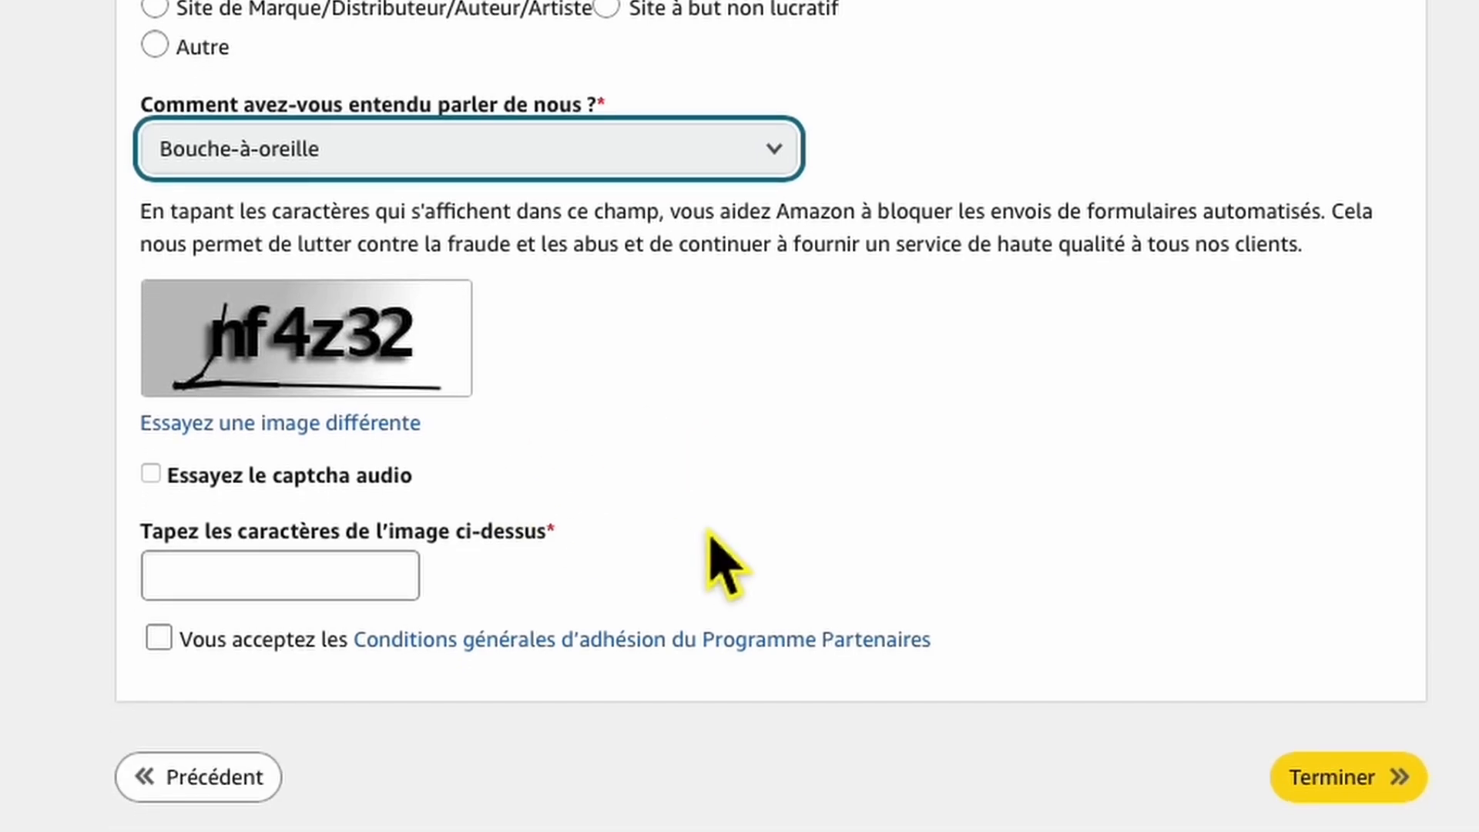
Step: Enter the captcha characters, accept the Partner Programme terms and submit the registration
left_click(225, 574)
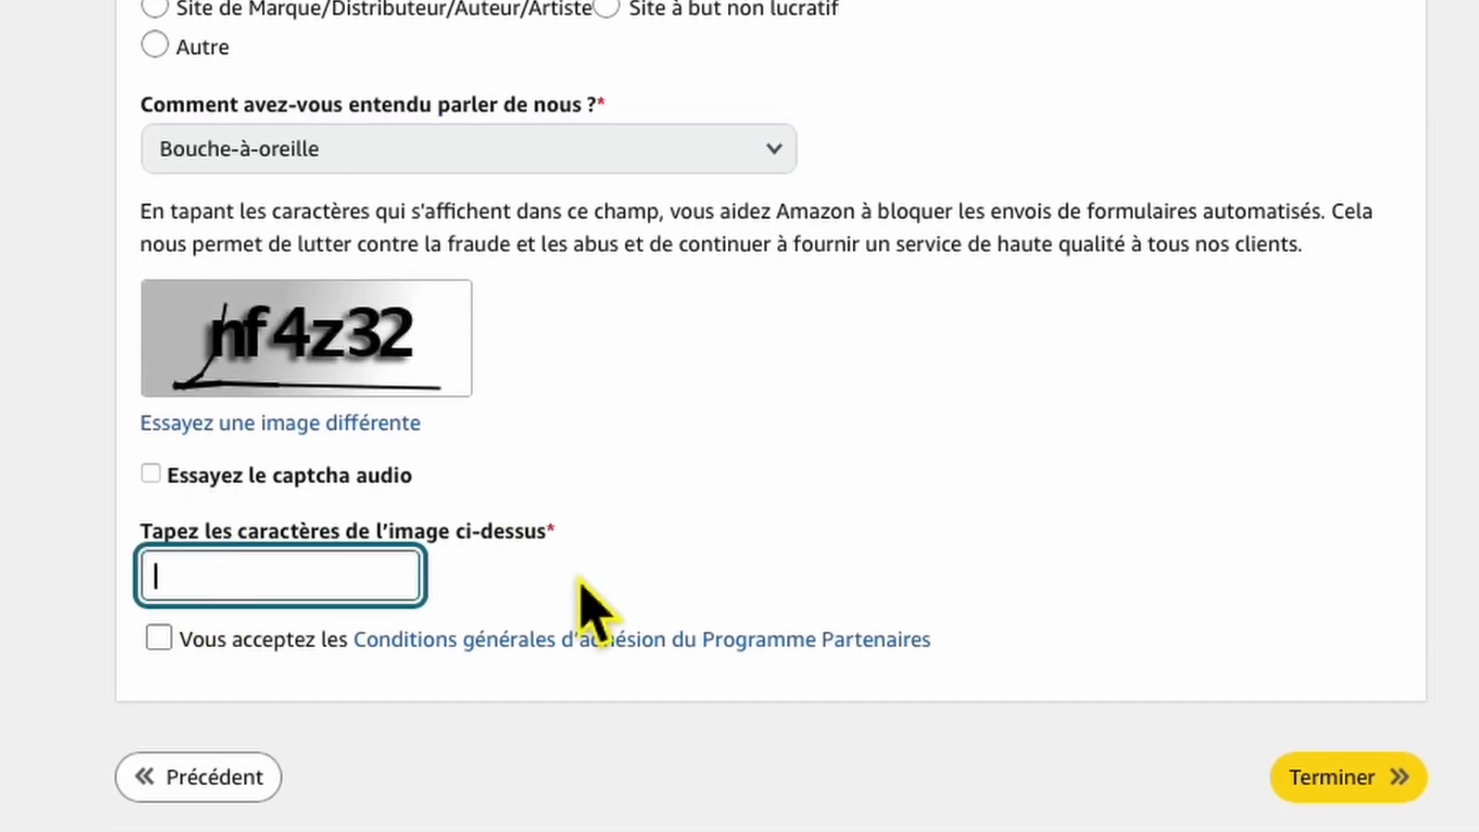
type("nf4")
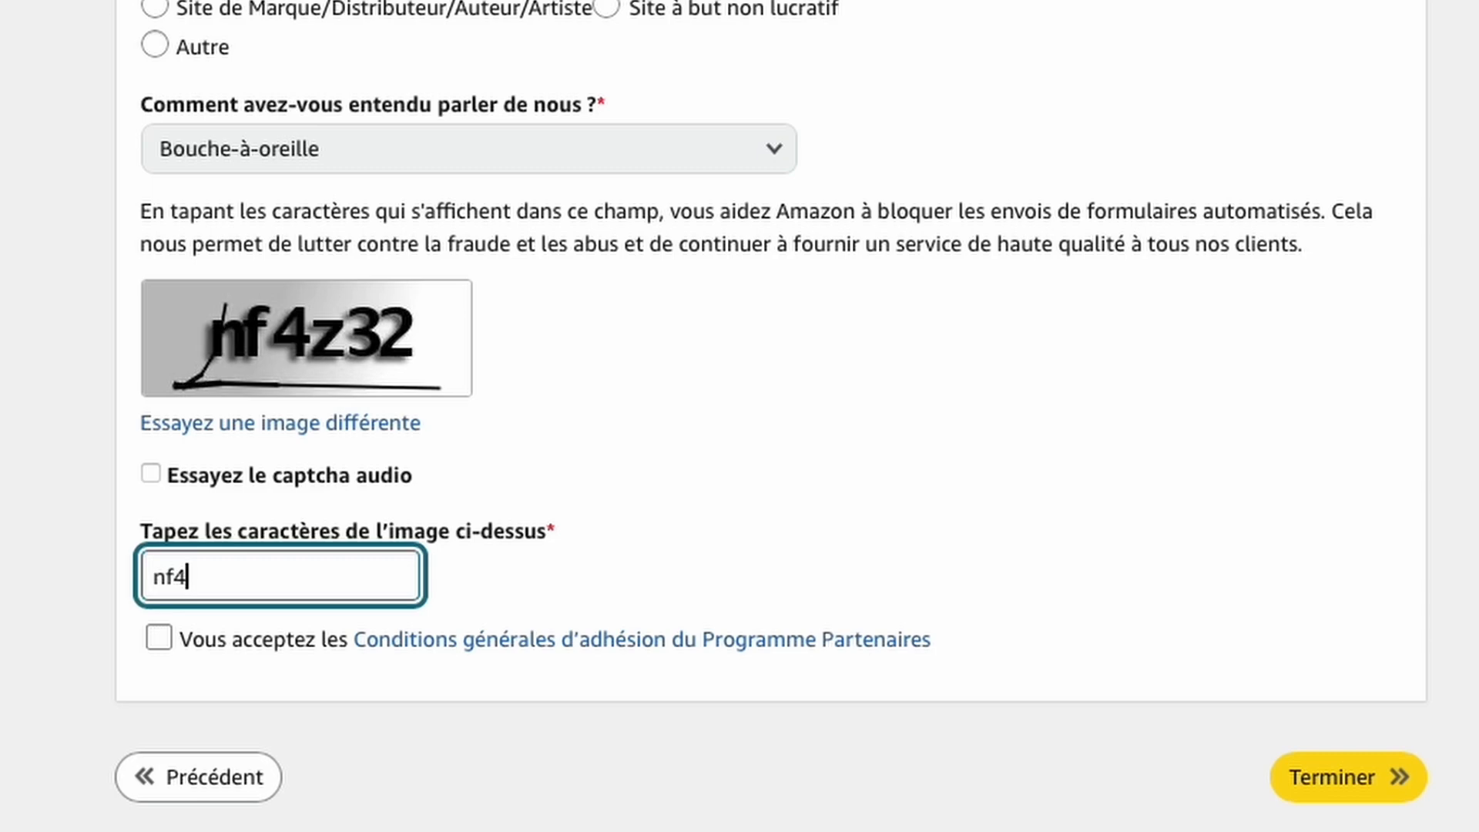
type("z32")
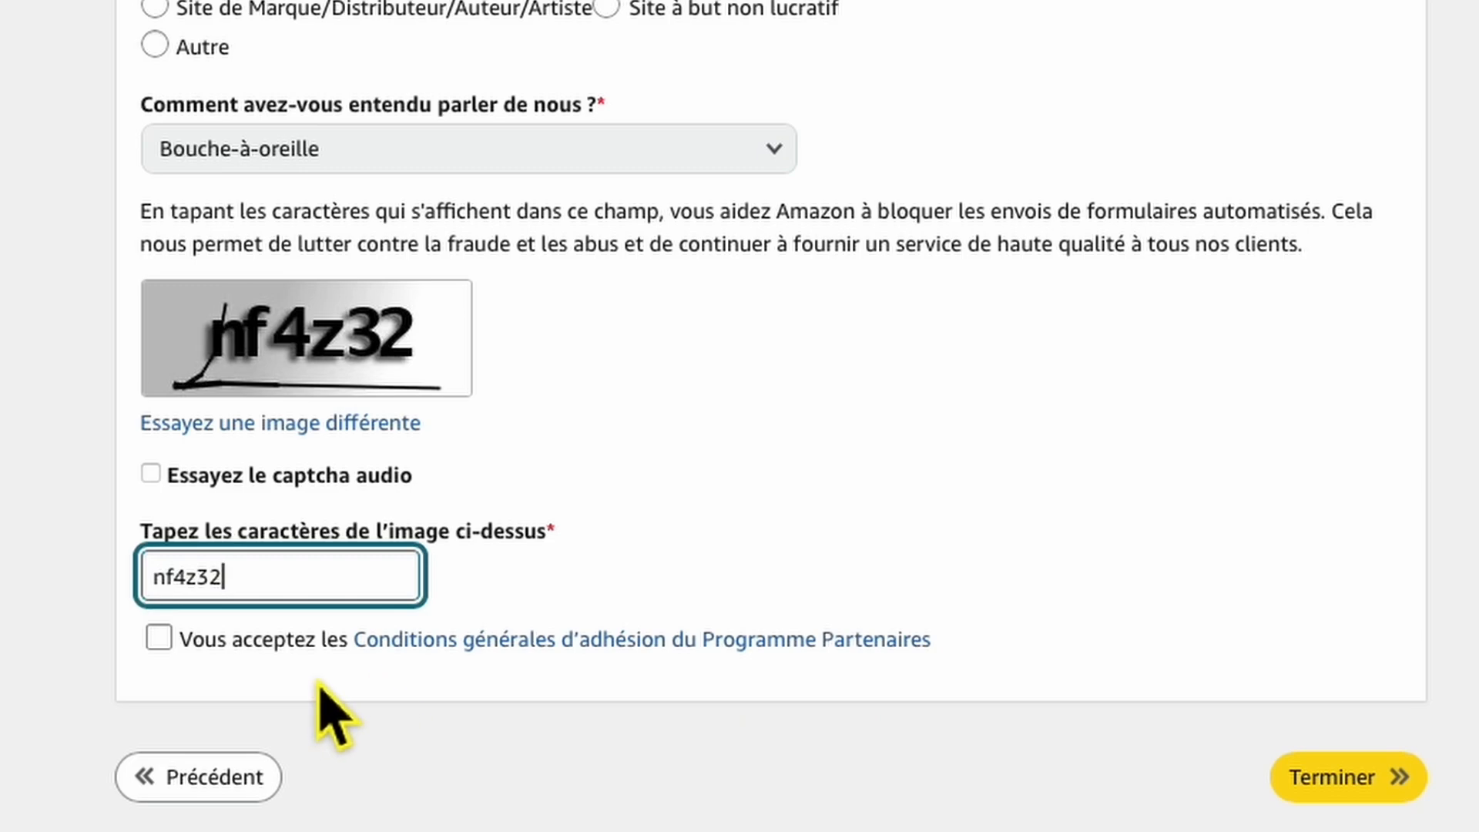
left_click(165, 648)
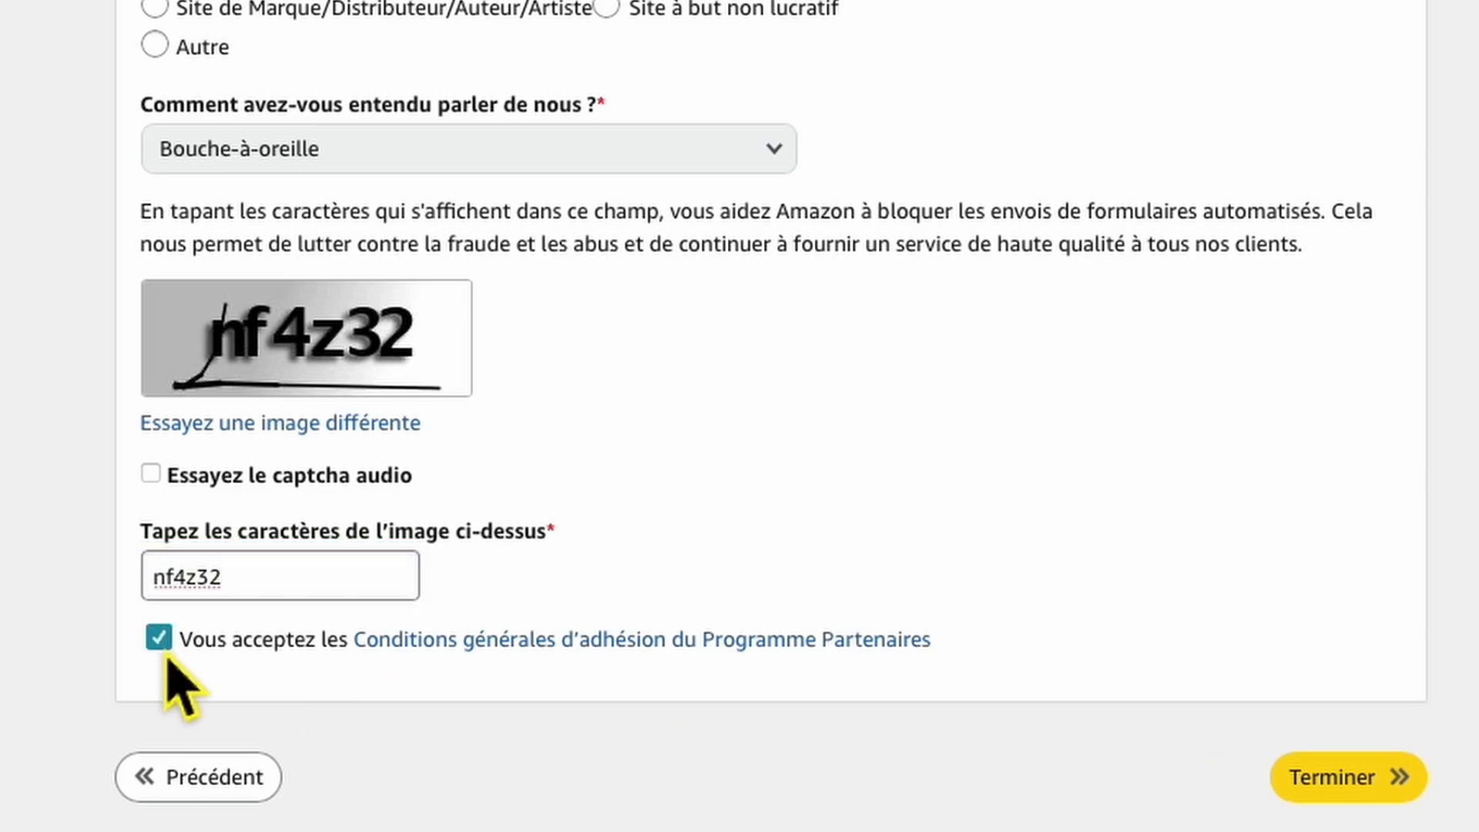
left_click(1377, 803)
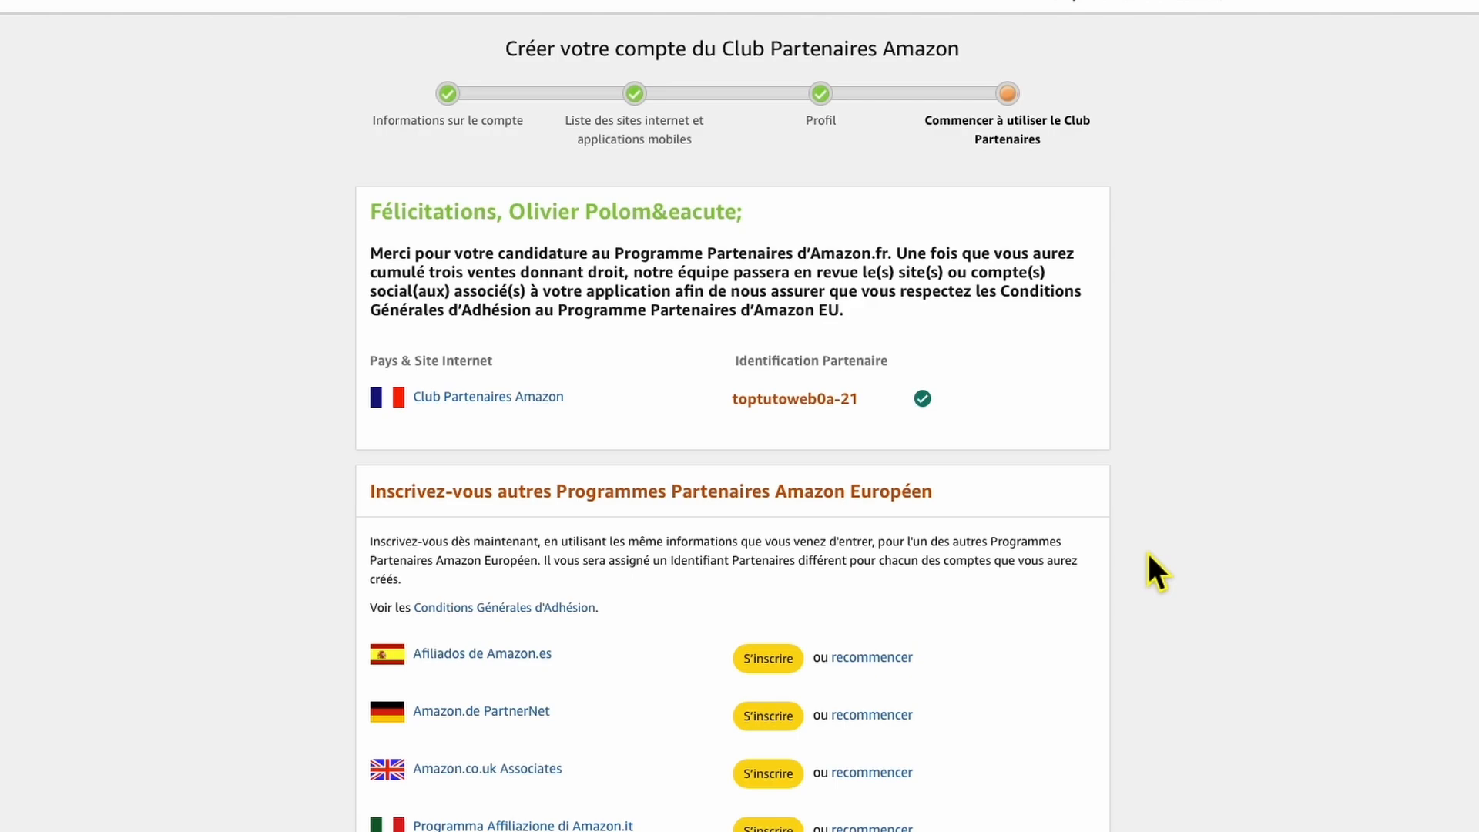
Step: Choose Maintenant to enter payment and tax information right away
scroll(1146, 550, "down", 5)
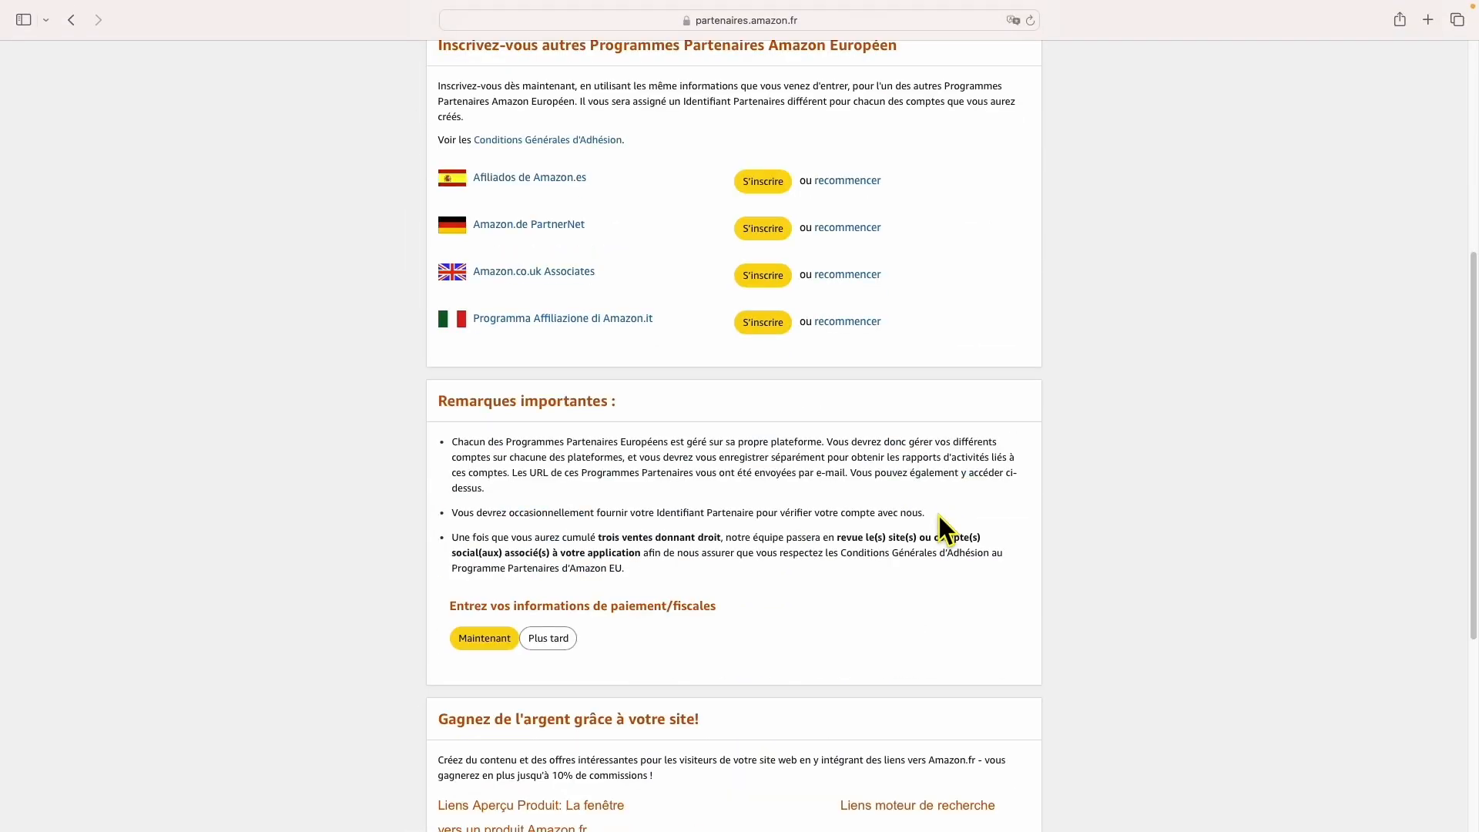
scroll(938, 514, "up", 1)
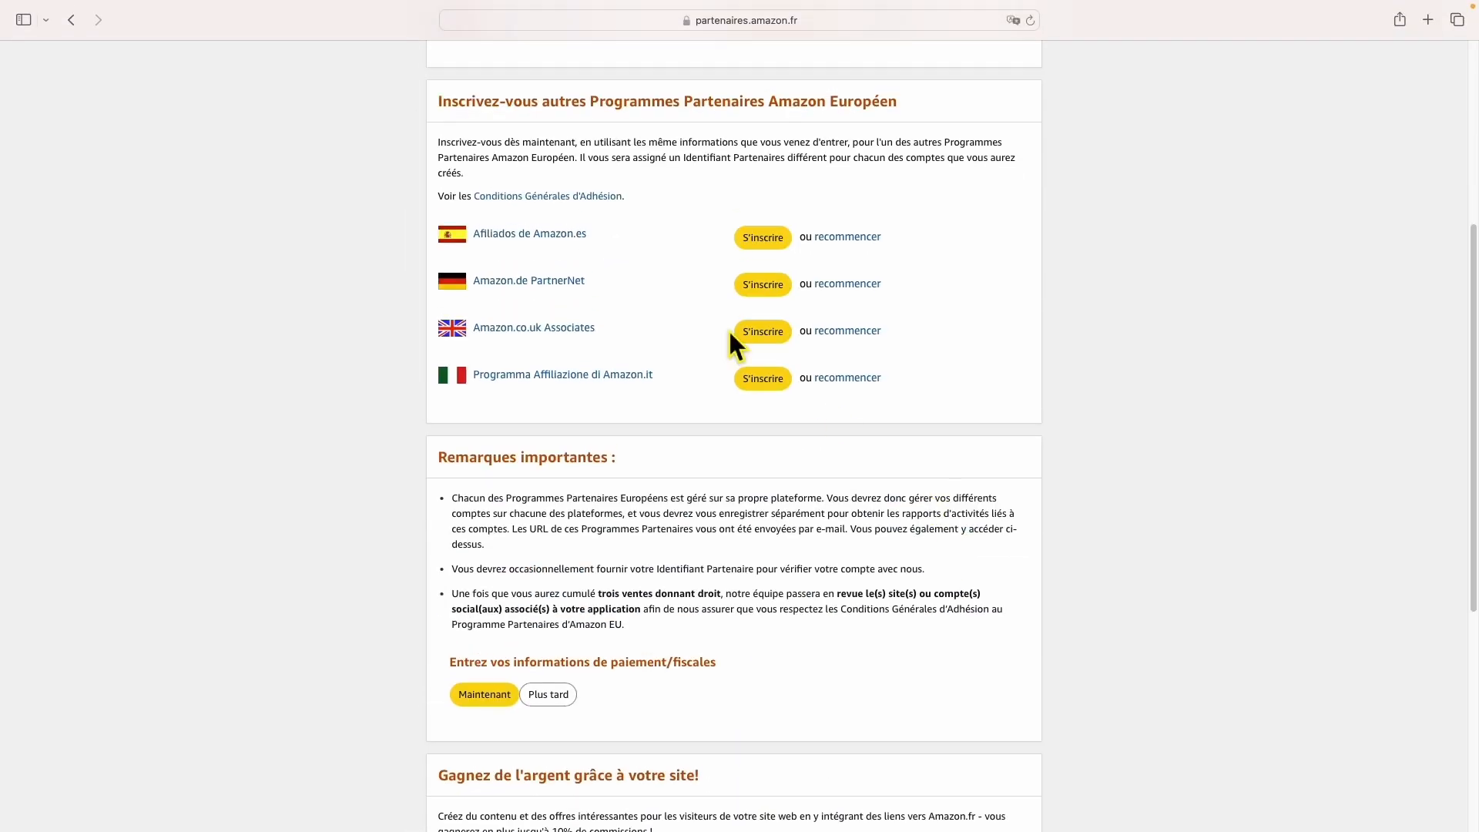
scroll(908, 543, "down", 5)
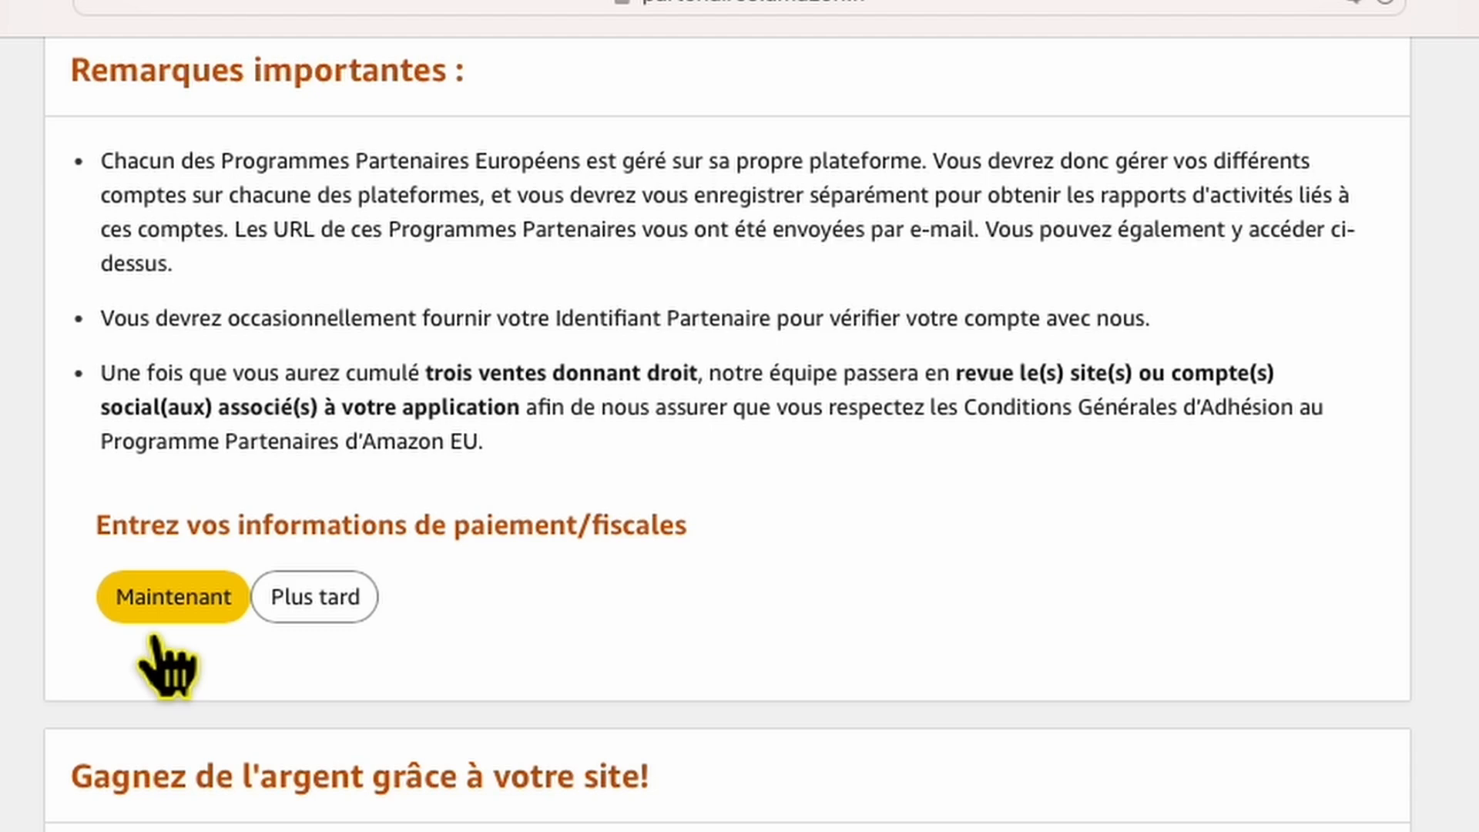
left_click(177, 618)
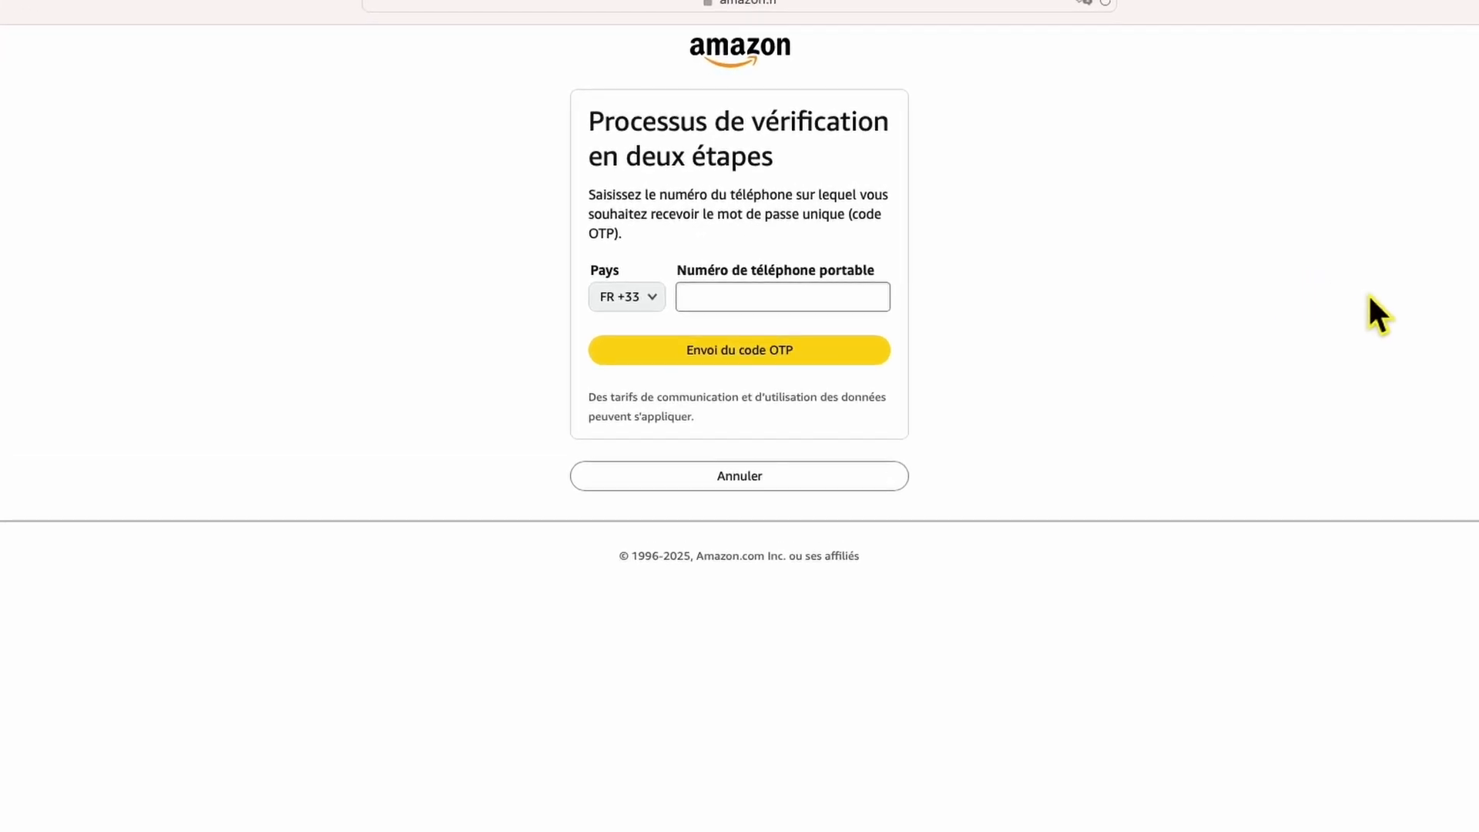
Step: Request an OTP for the mobile number, then cancel after the too-many-codes error
left_click(649, 312)
scroll(651, 359, "down", 20)
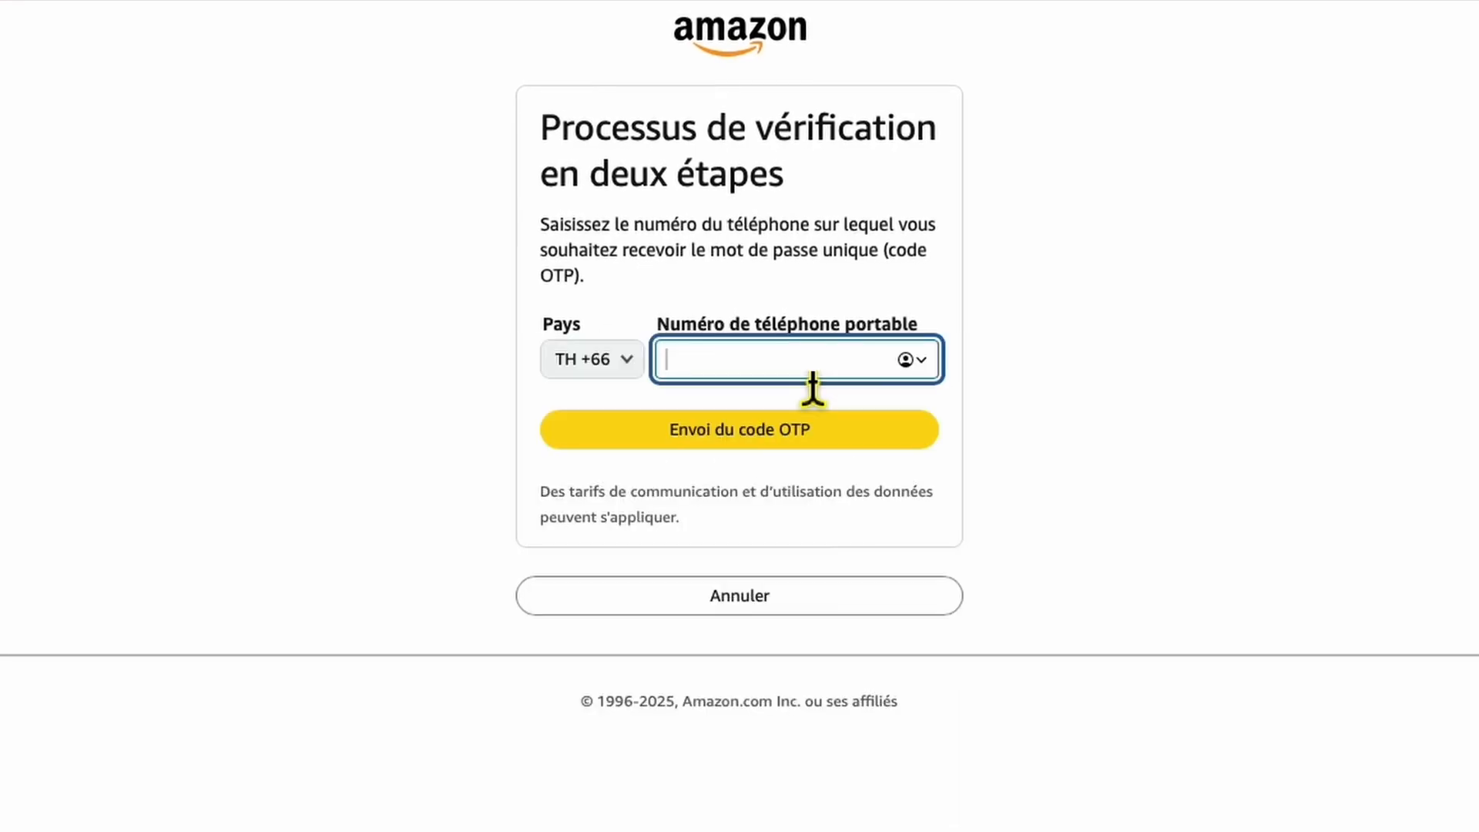
type("061")
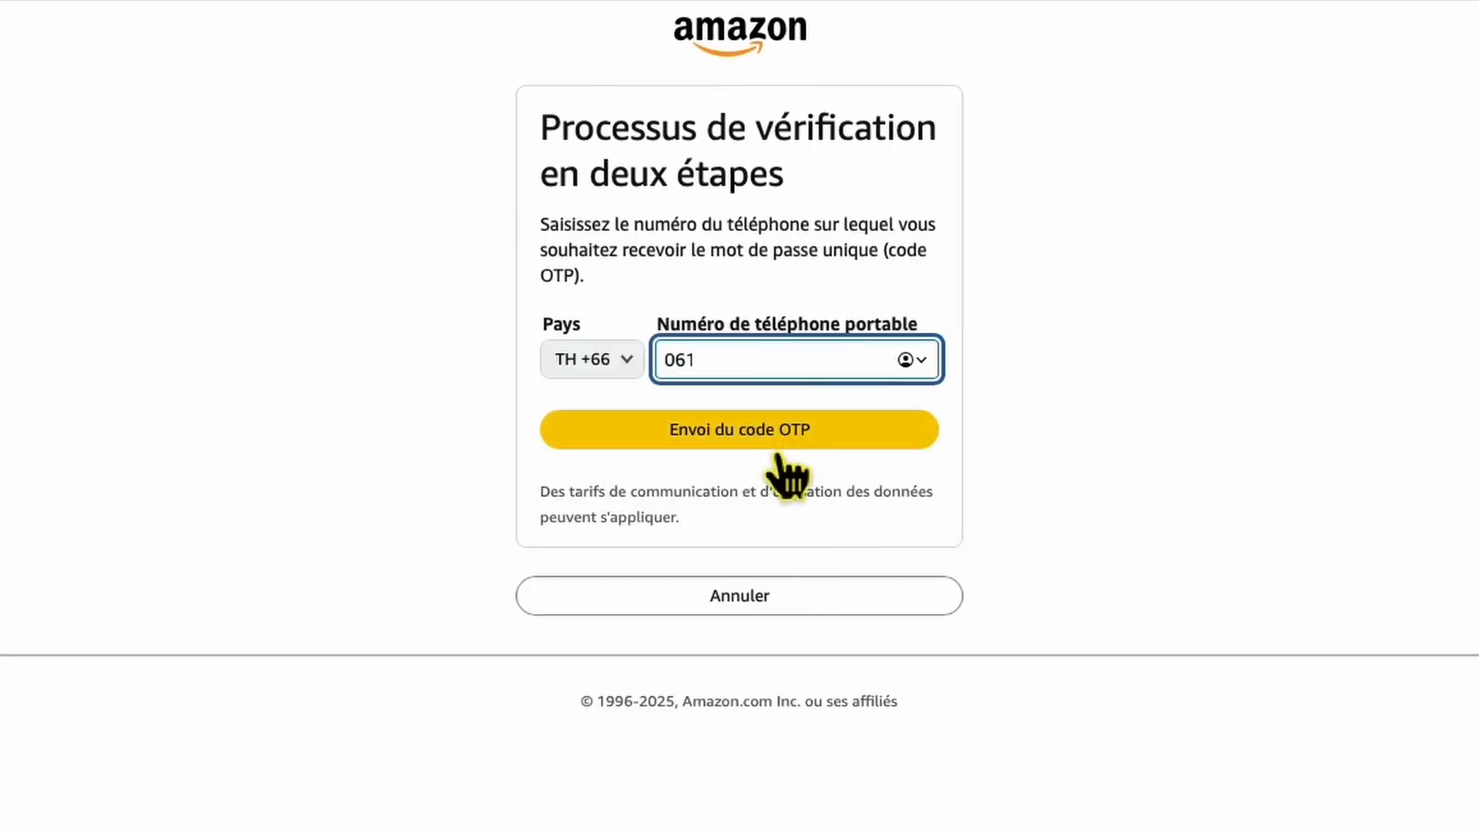
left_click(780, 447)
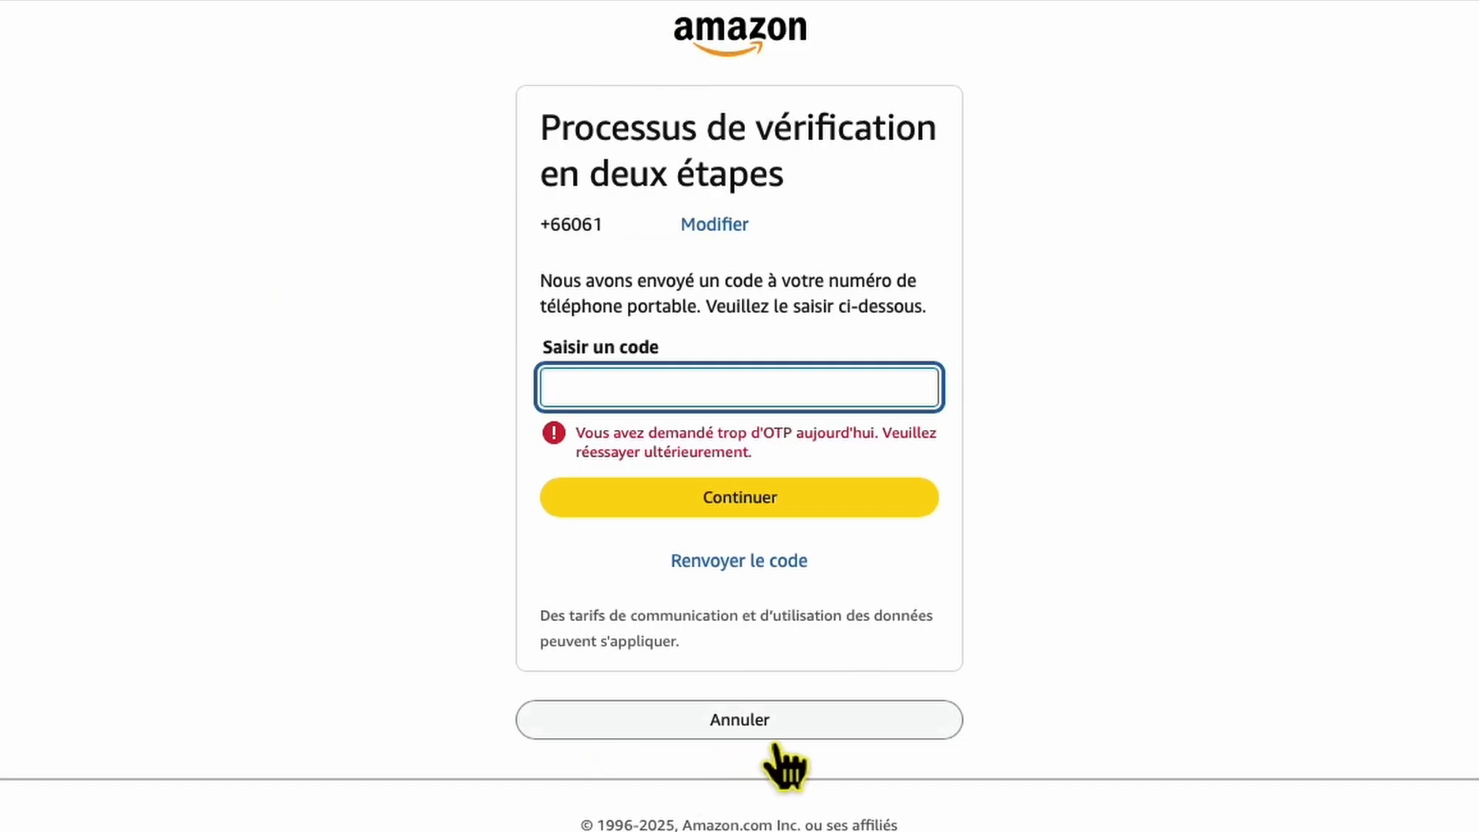
left_click(774, 735)
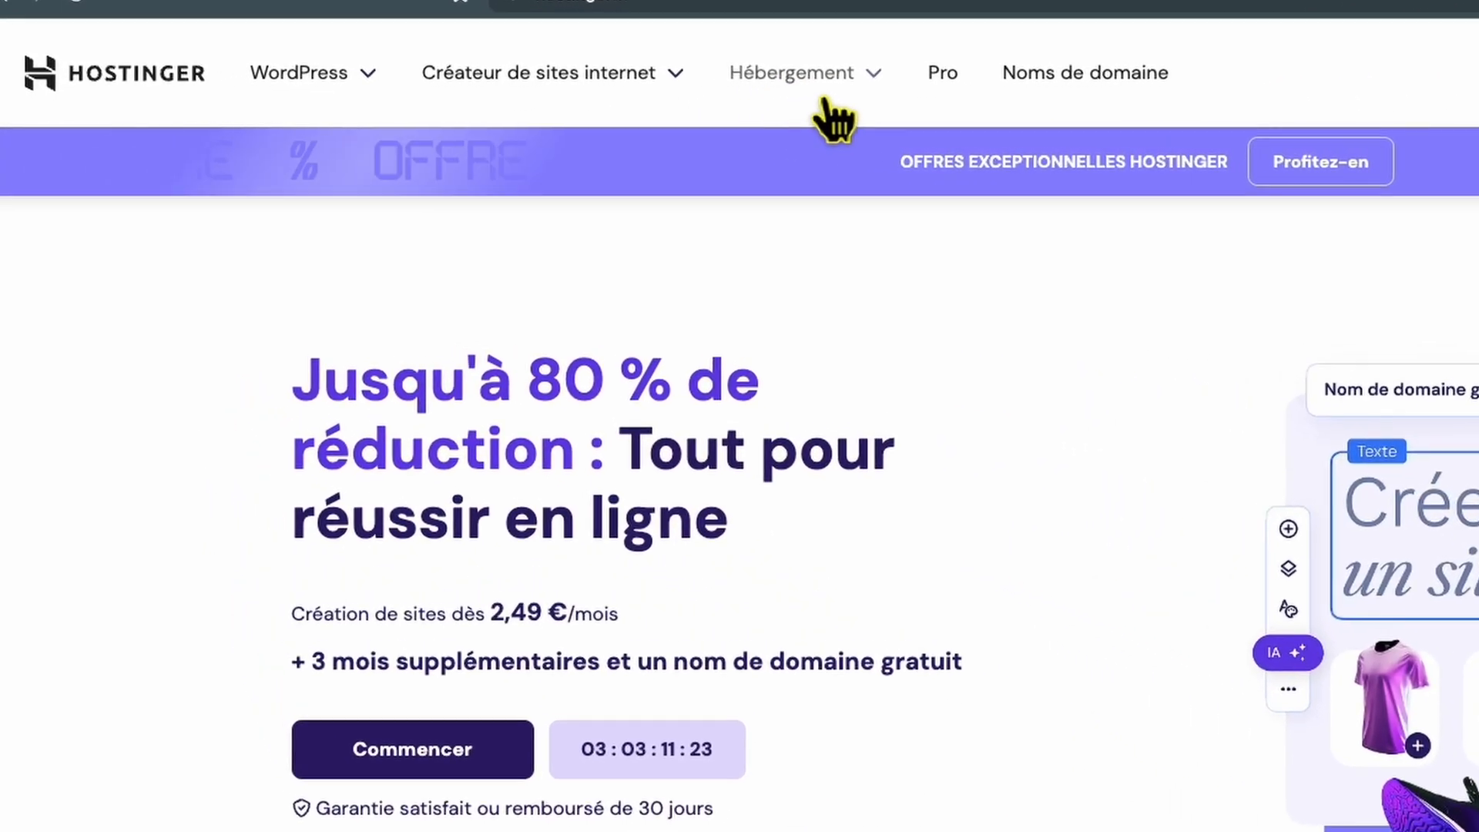
Step: Go to Hostinger's Hébergement web page and scroll to the Premium, Business and Cloud Startup plans
left_click(917, 94)
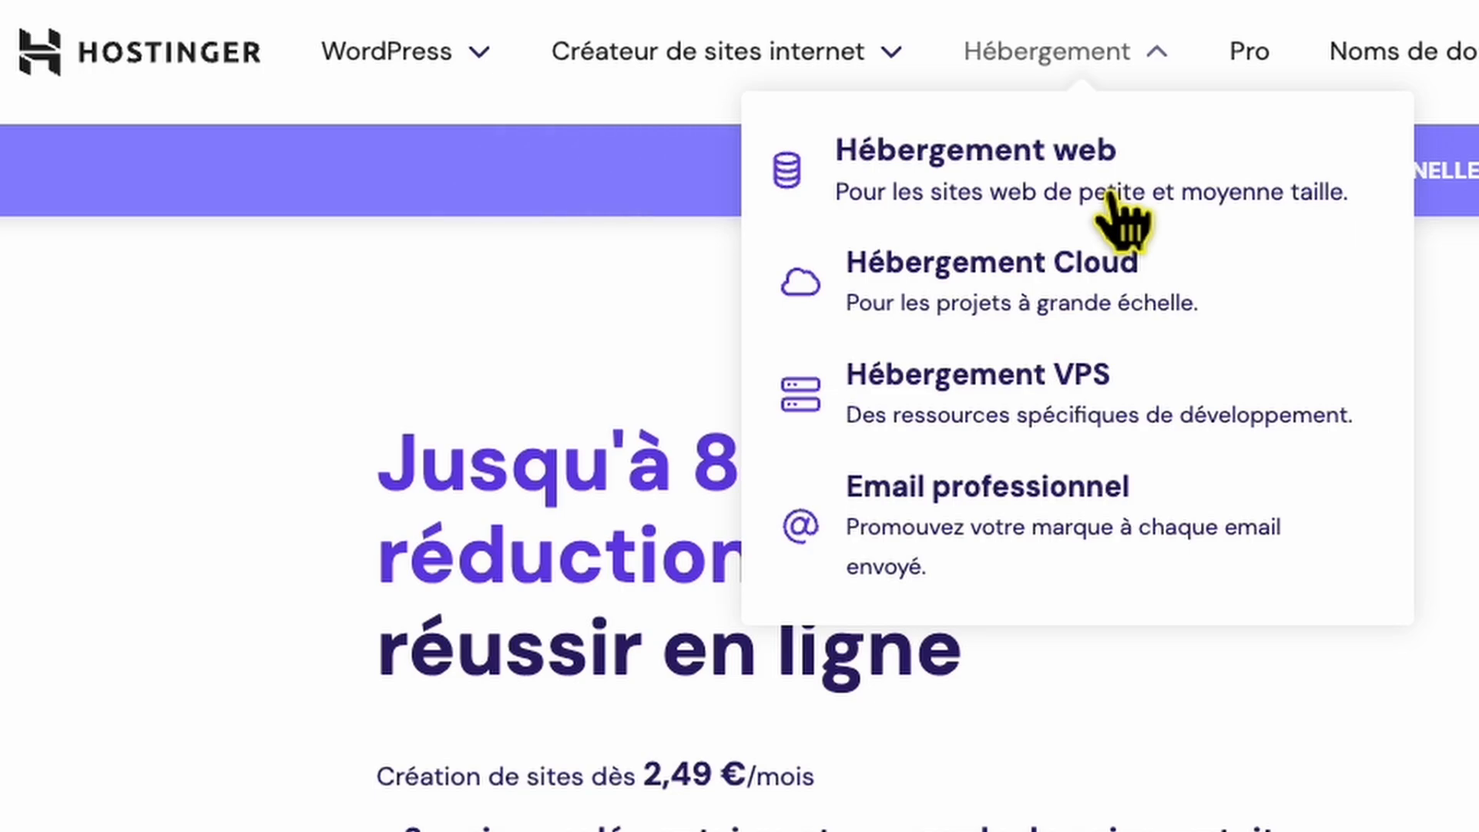
left_click(1110, 202)
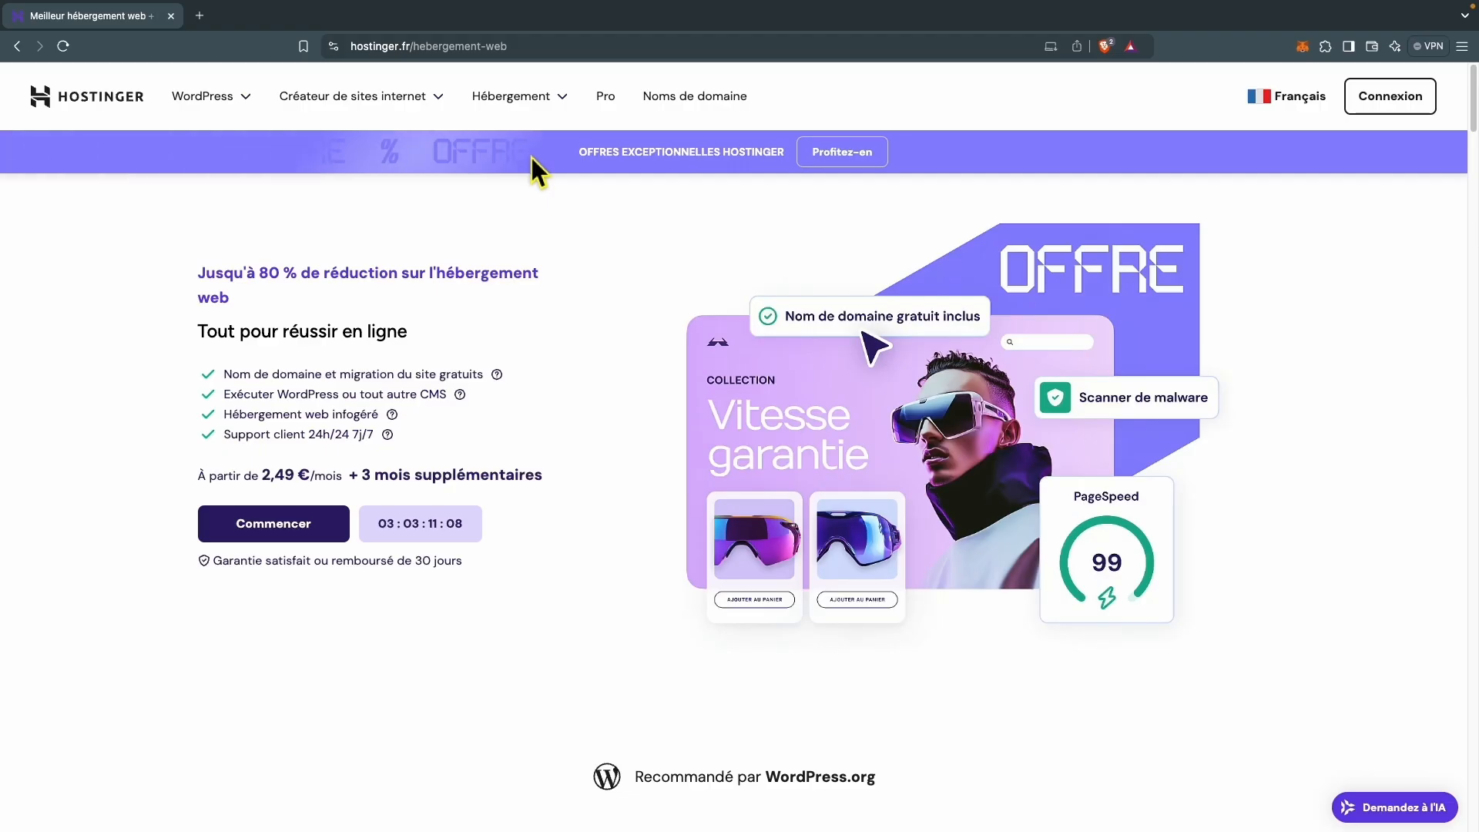
scroll(620, 463, "down", 5)
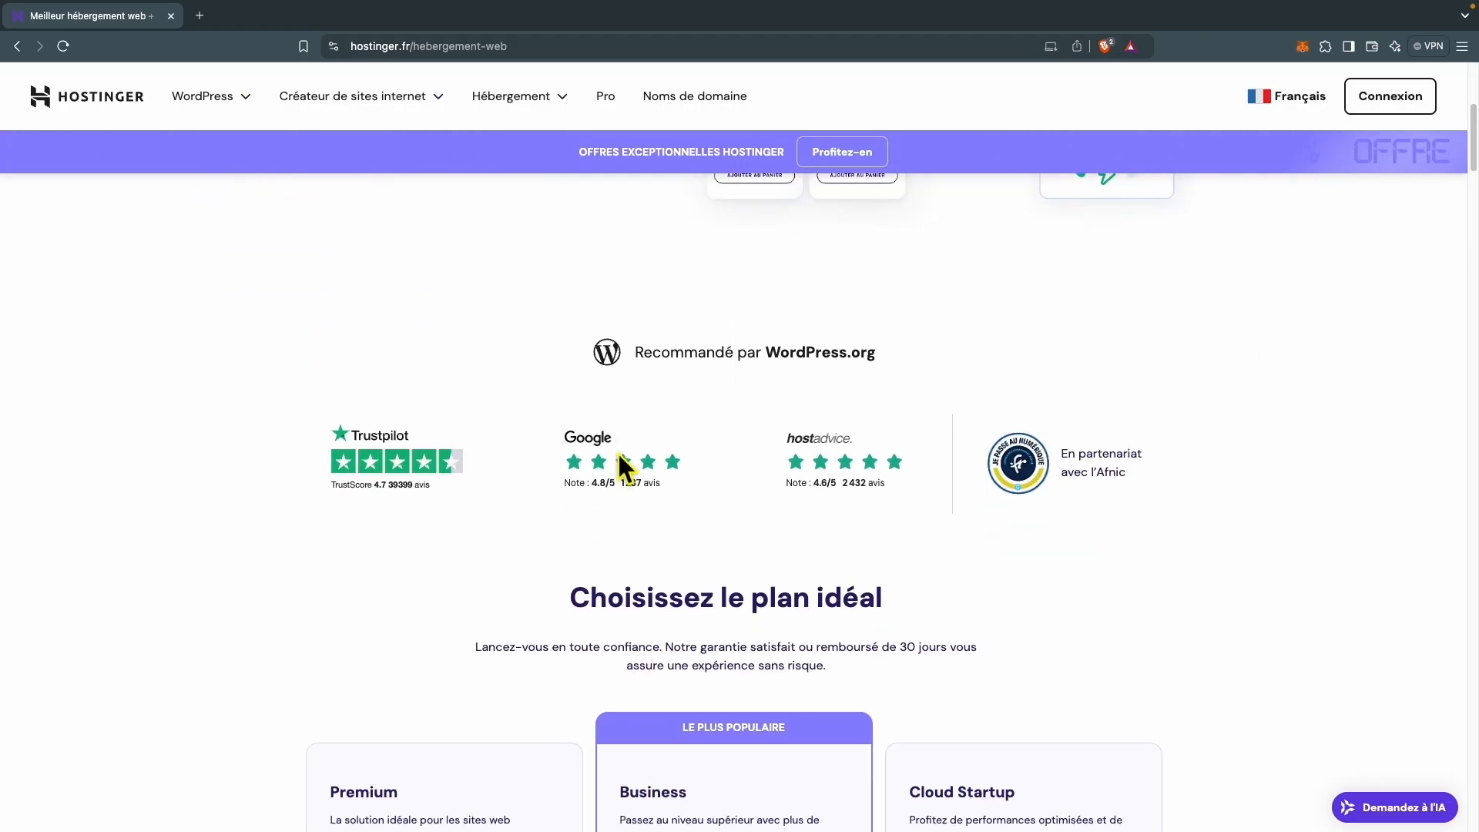
scroll(618, 455, "down", 6)
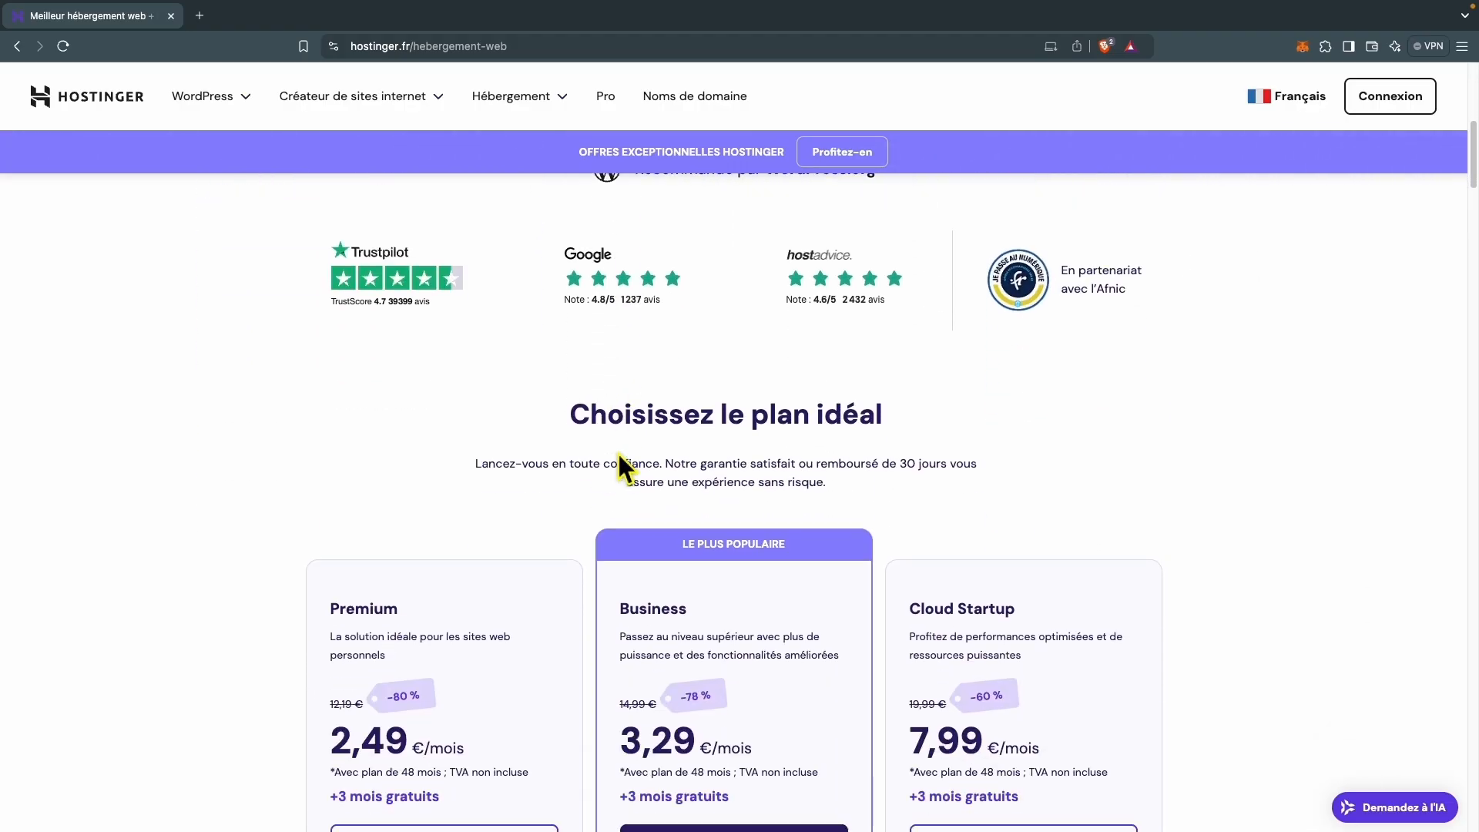
scroll(618, 455, "down", 2)
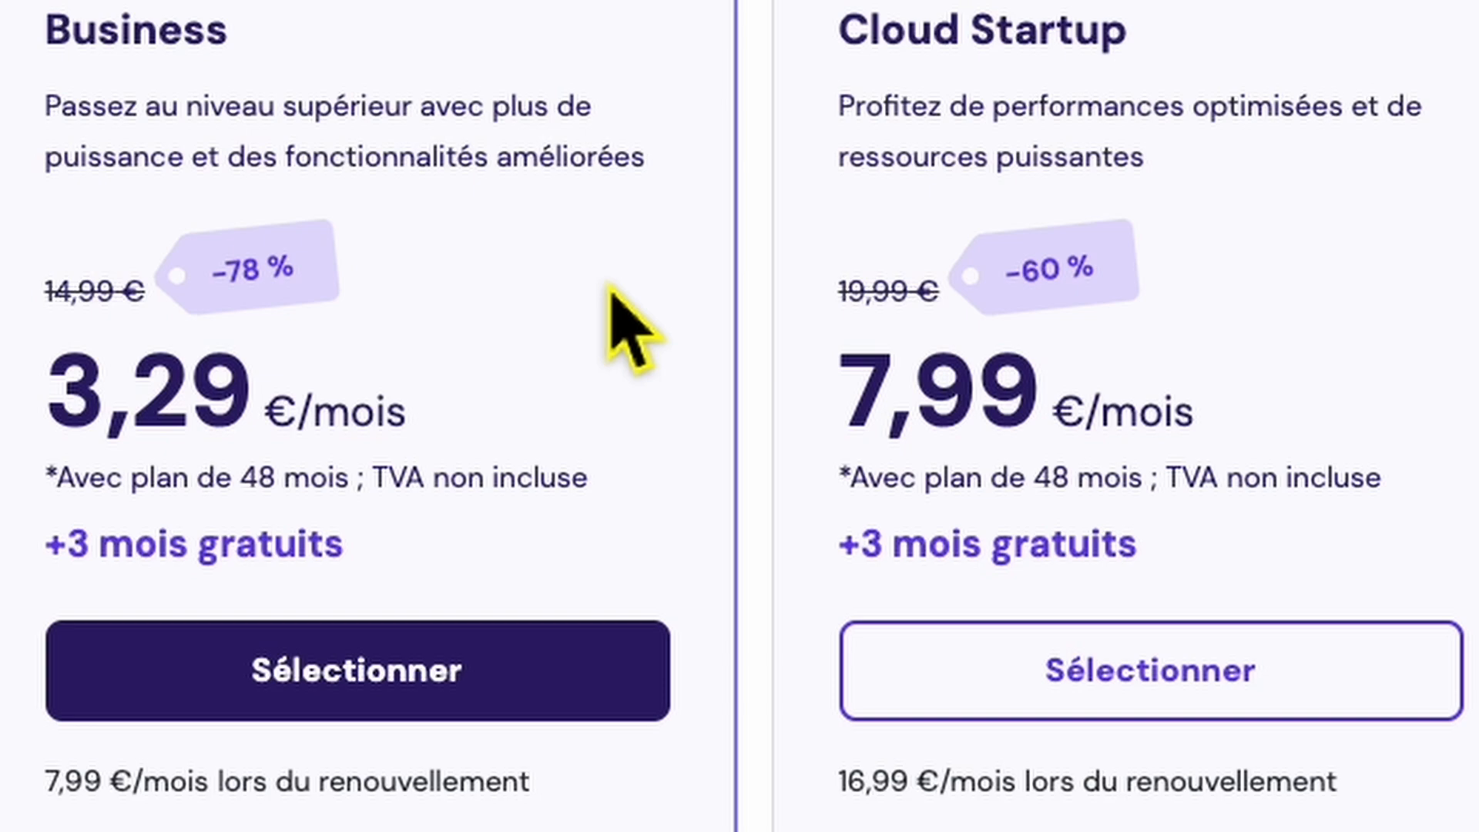
Step: Add the Business plan to the cart, try 24 mois, then settle on 48 mois
left_click(447, 715)
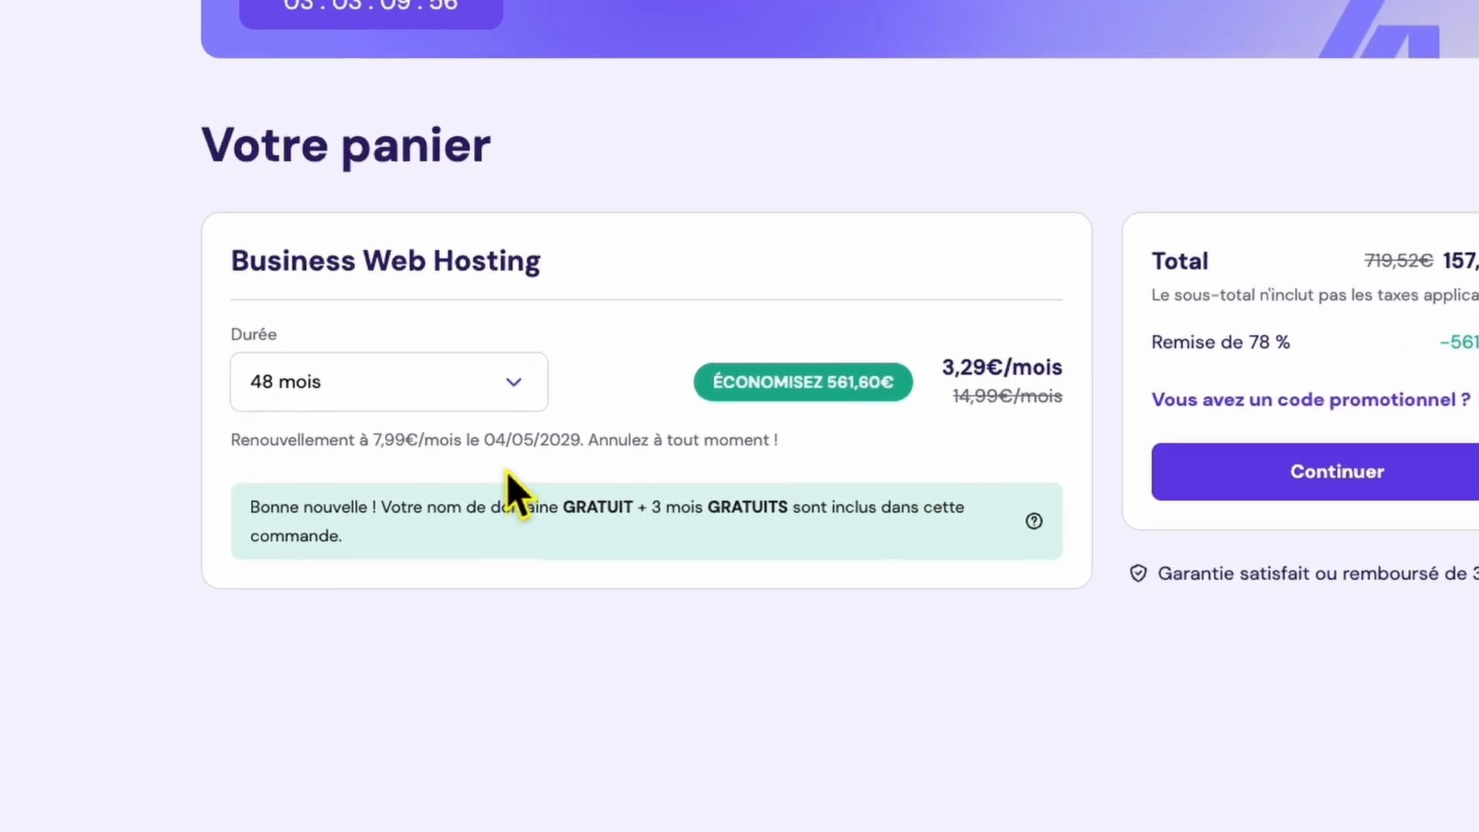
left_click(513, 408)
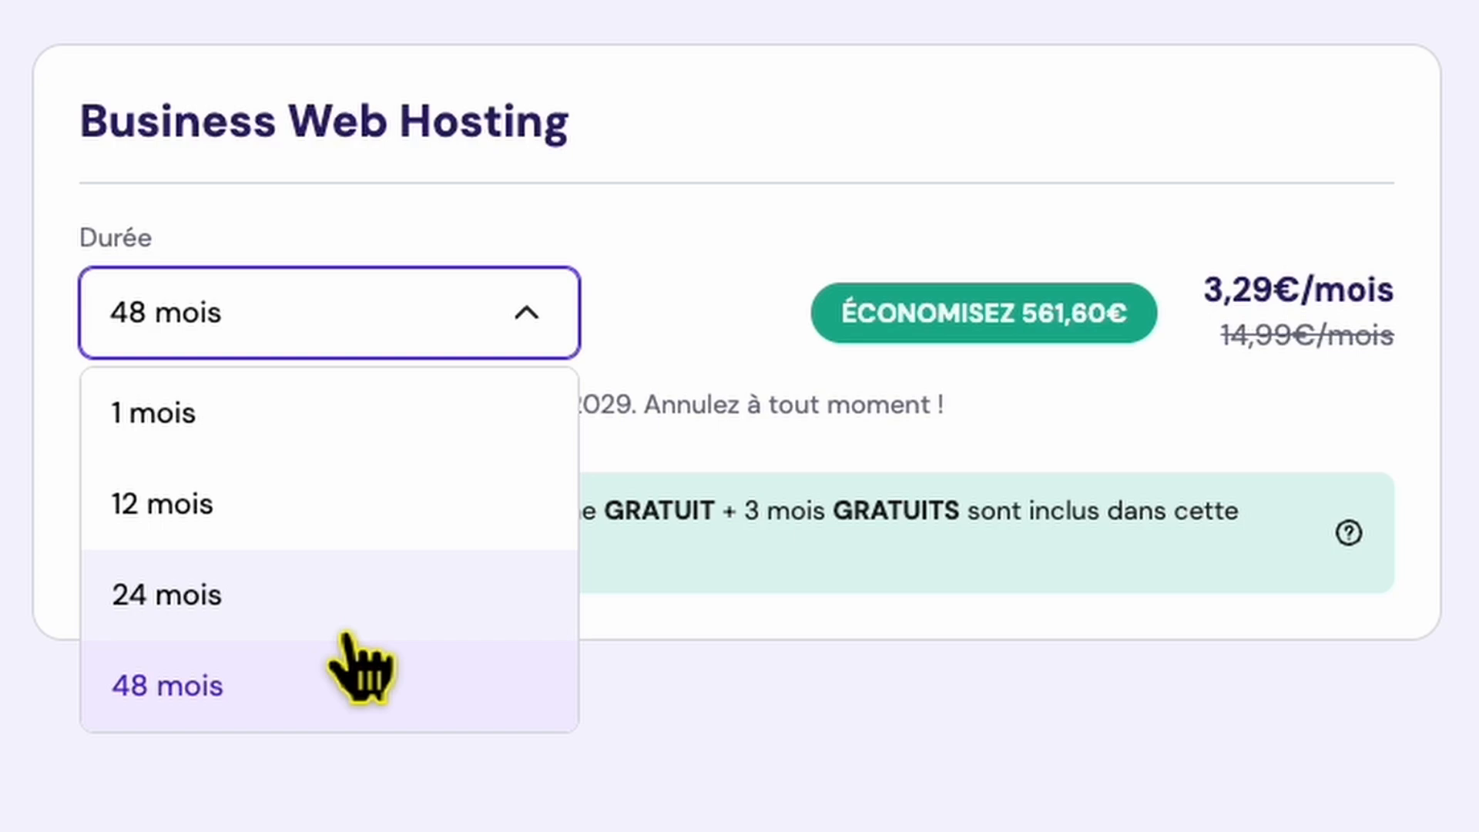
left_click(344, 635)
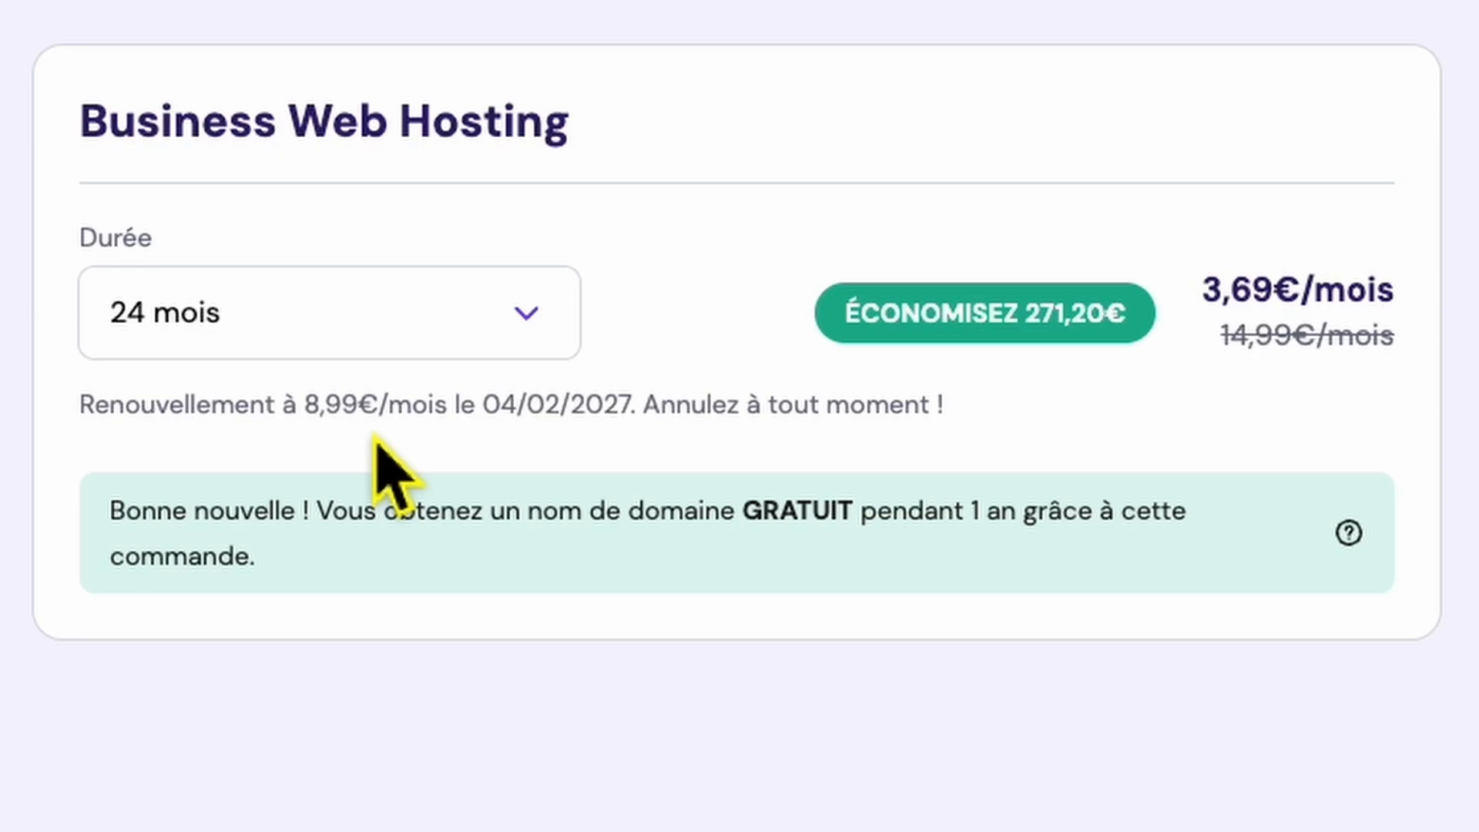
left_click(551, 353)
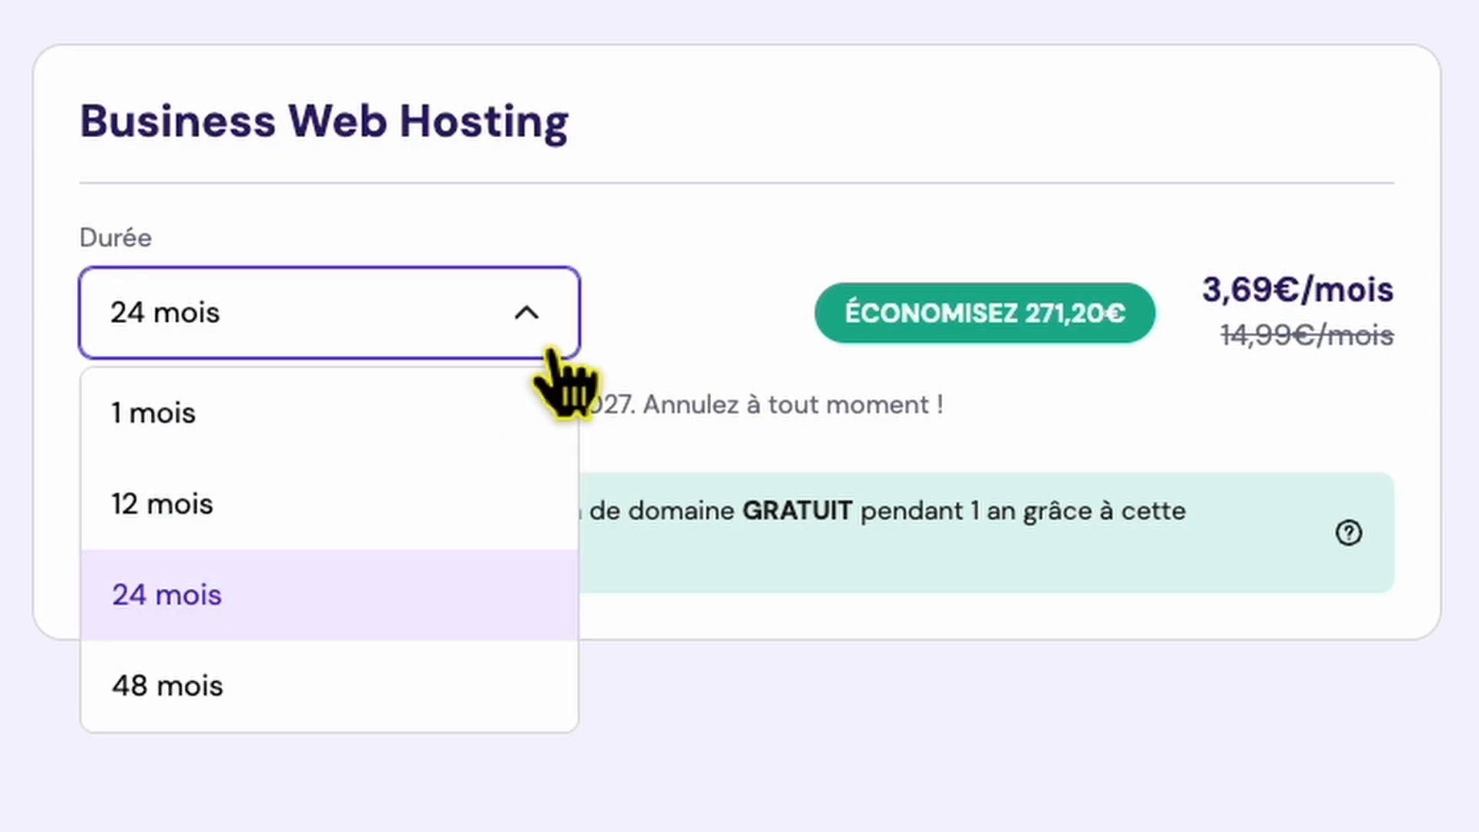
left_click(265, 712)
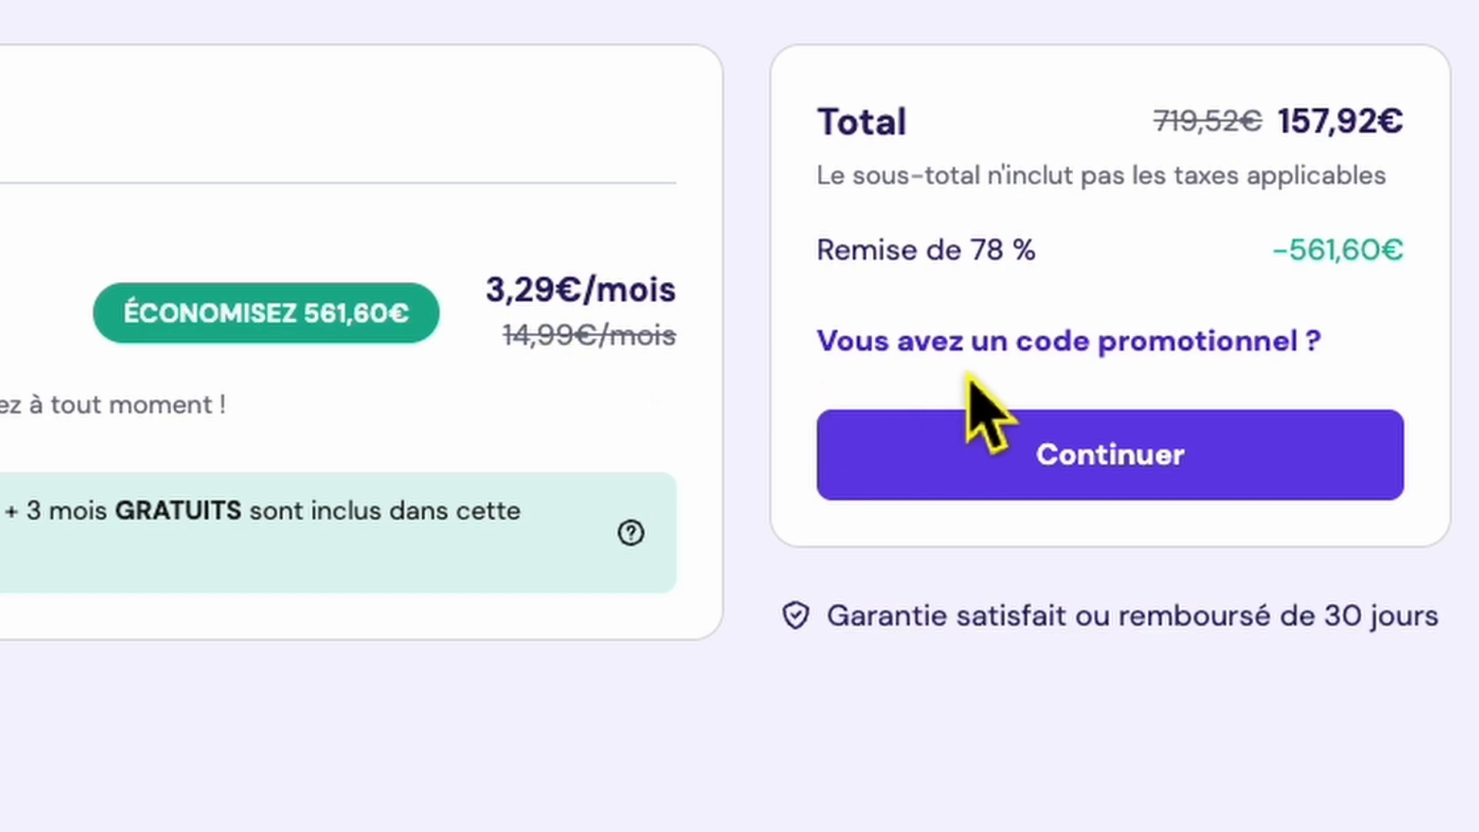
Step: Apply promo code TOPTUTOWEB, lowering the cart total to 142,13€
left_click(1084, 375)
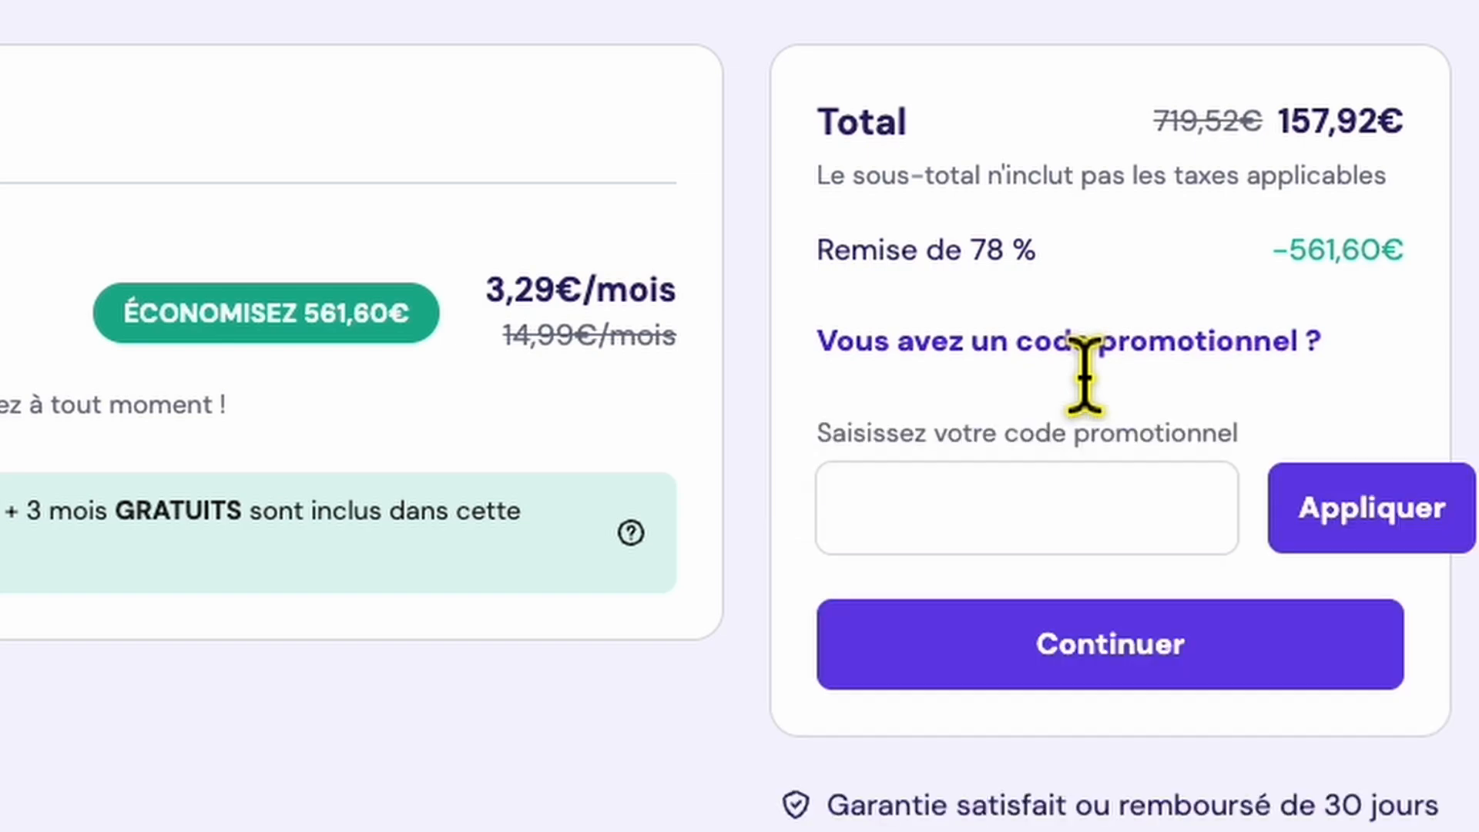
left_click(1045, 539)
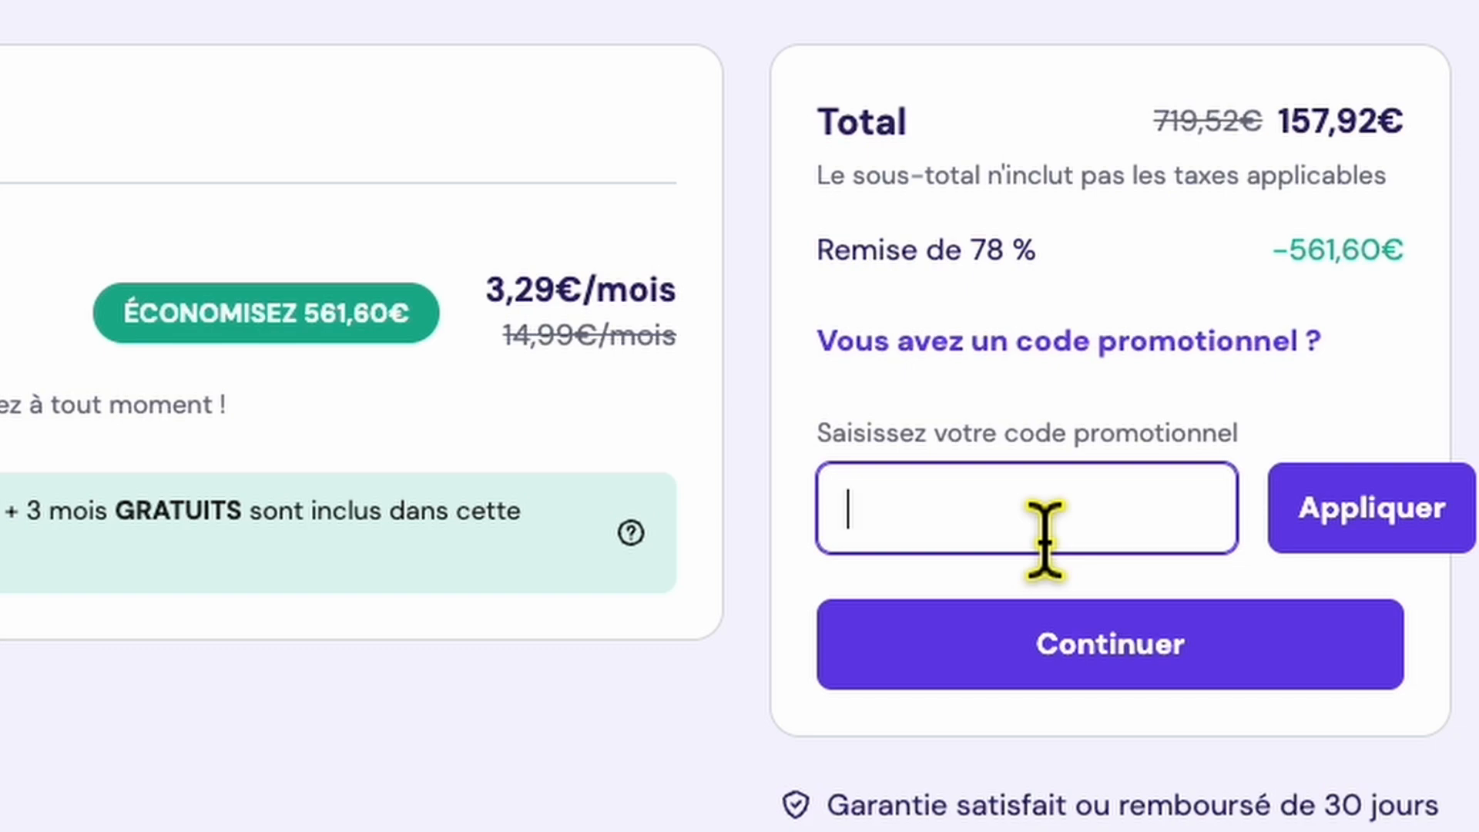
type("TOPTUTOWEB")
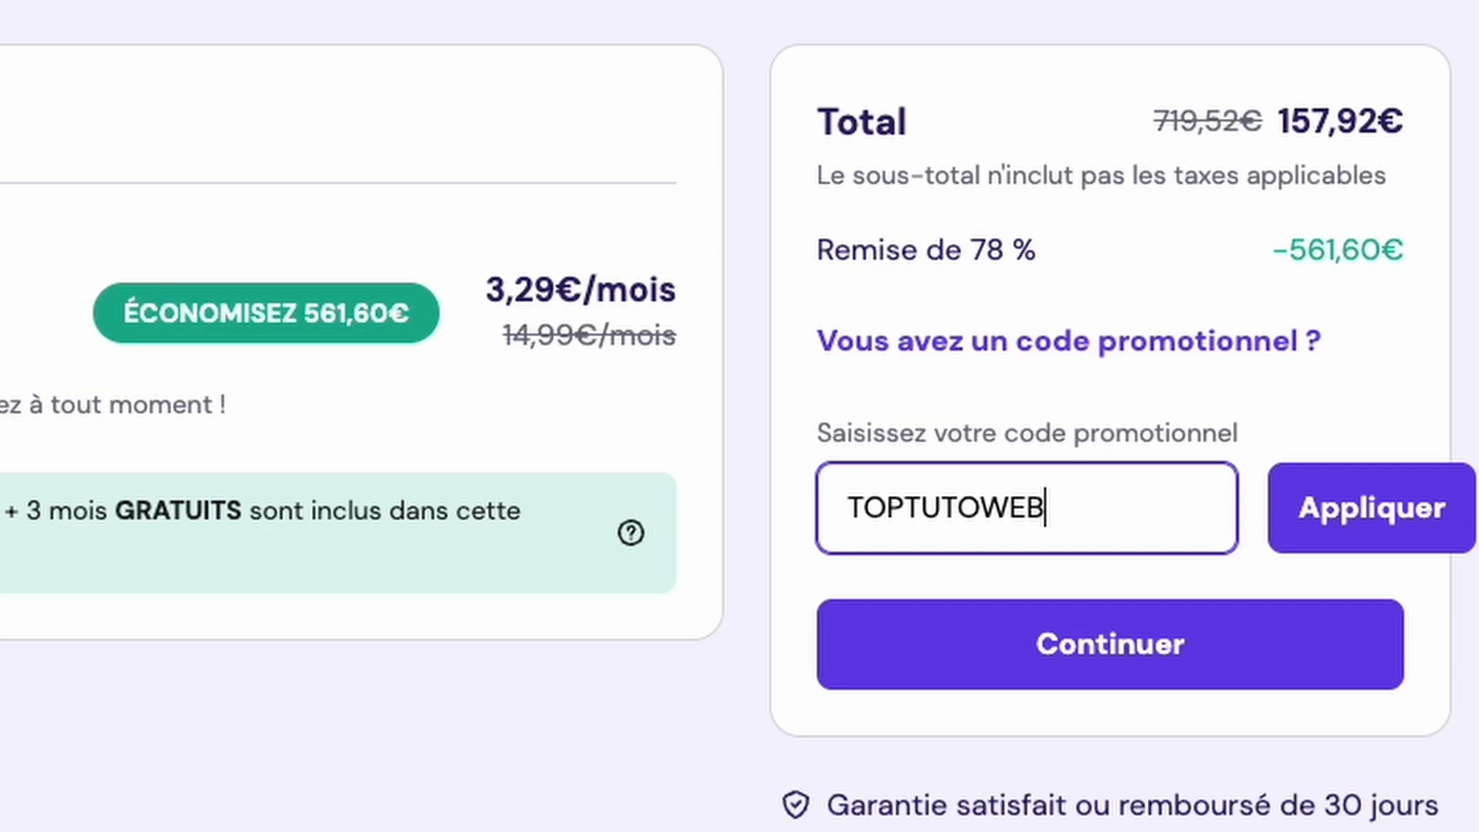
left_click(1395, 548)
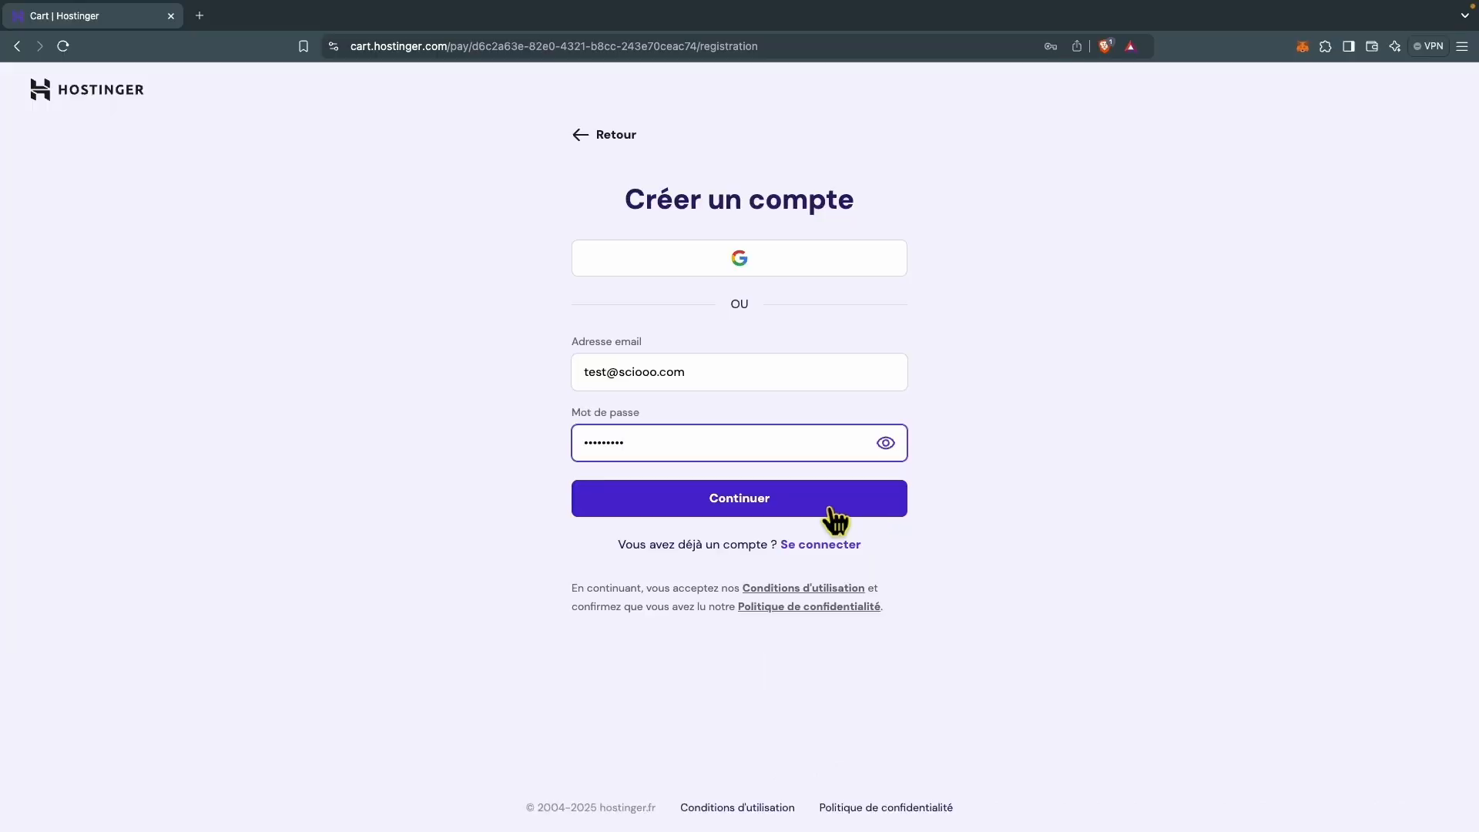
Step: Create the Hostinger account and continue to the Adresse de facturation checkout step
left_click(793, 510)
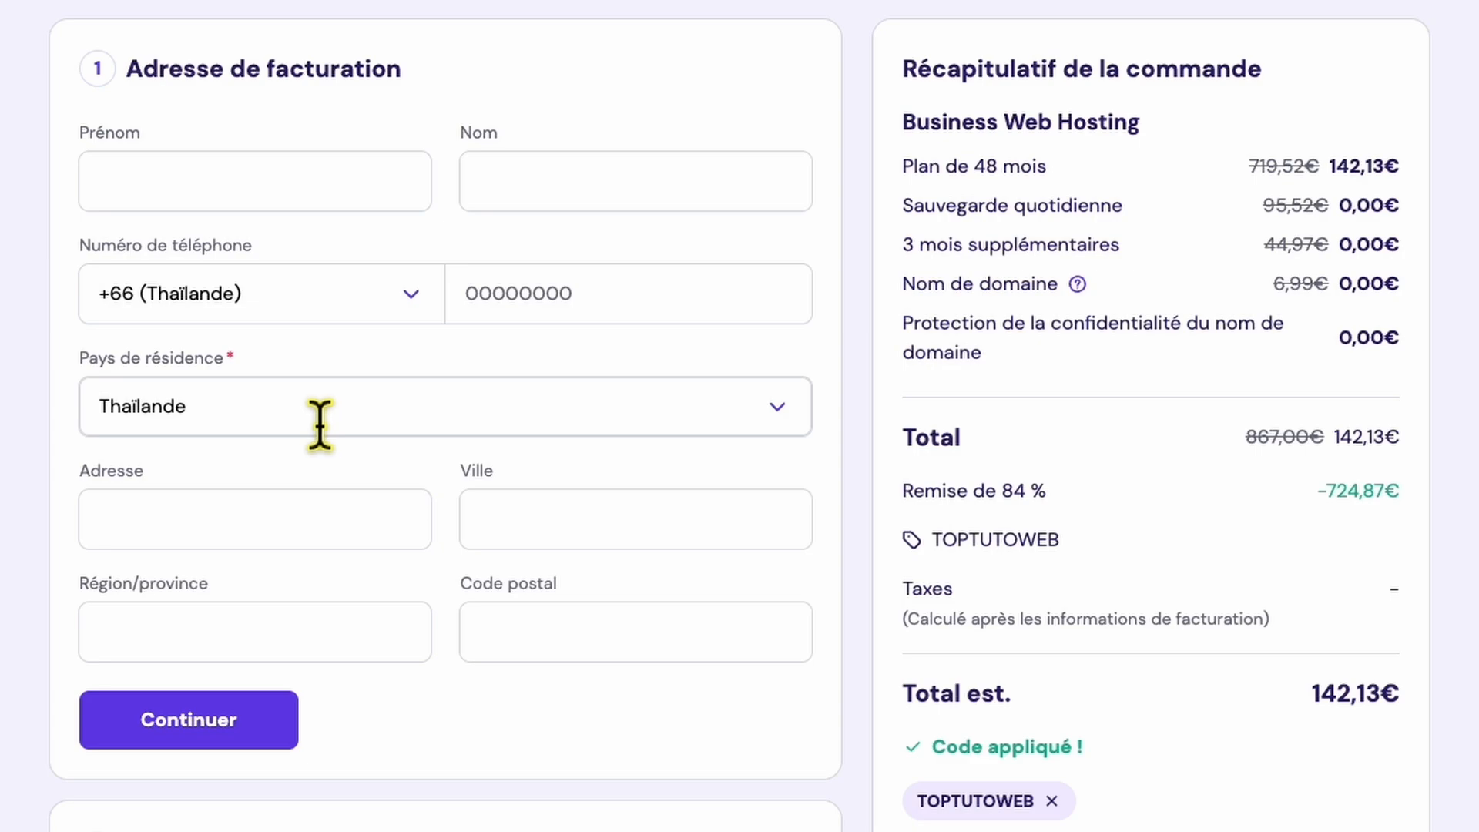
Step: Choose Thaïlande as the country of residence and continue to the Paiement step
left_click(803, 423)
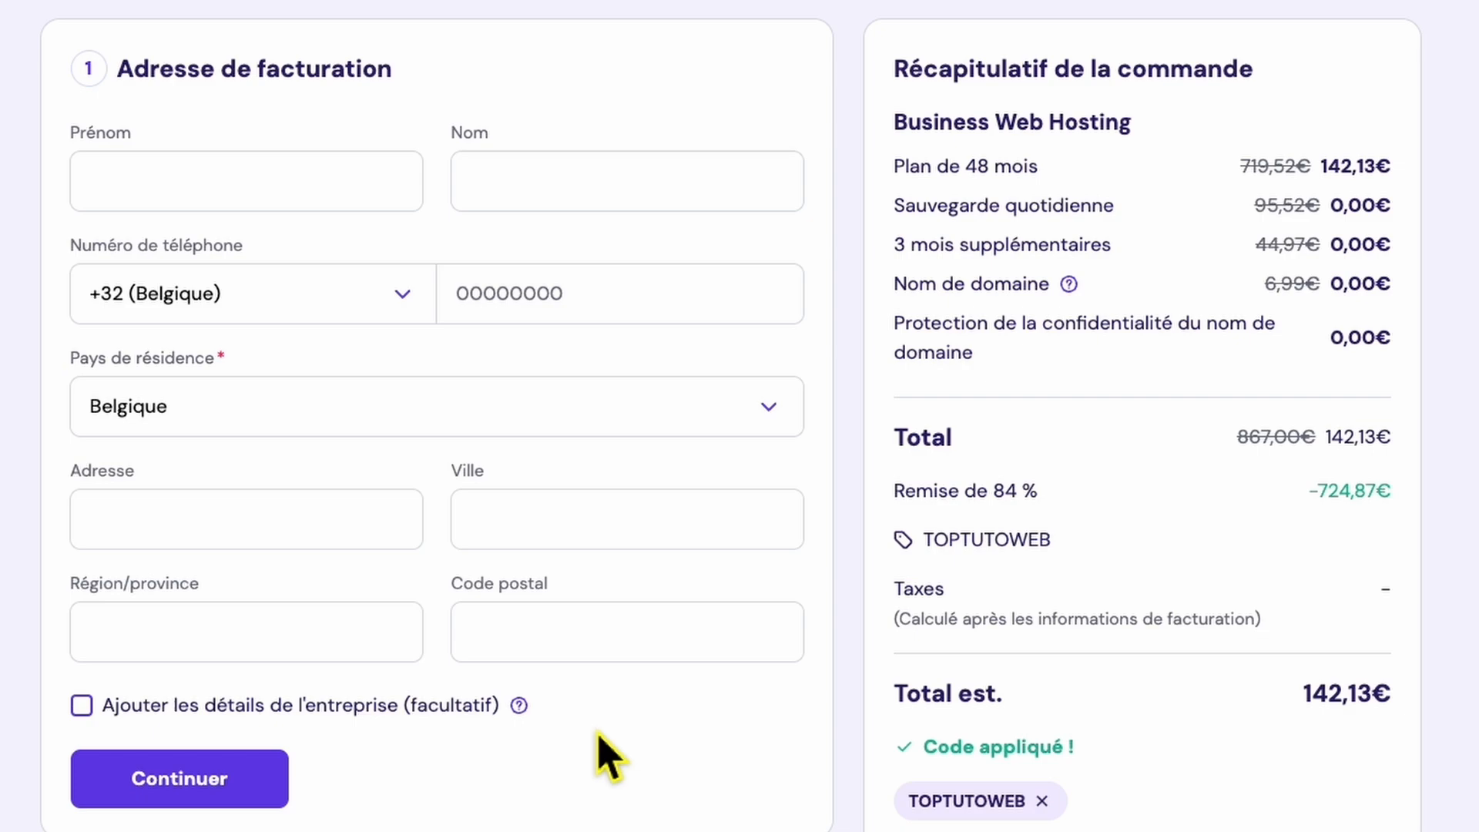
left_click(173, 789)
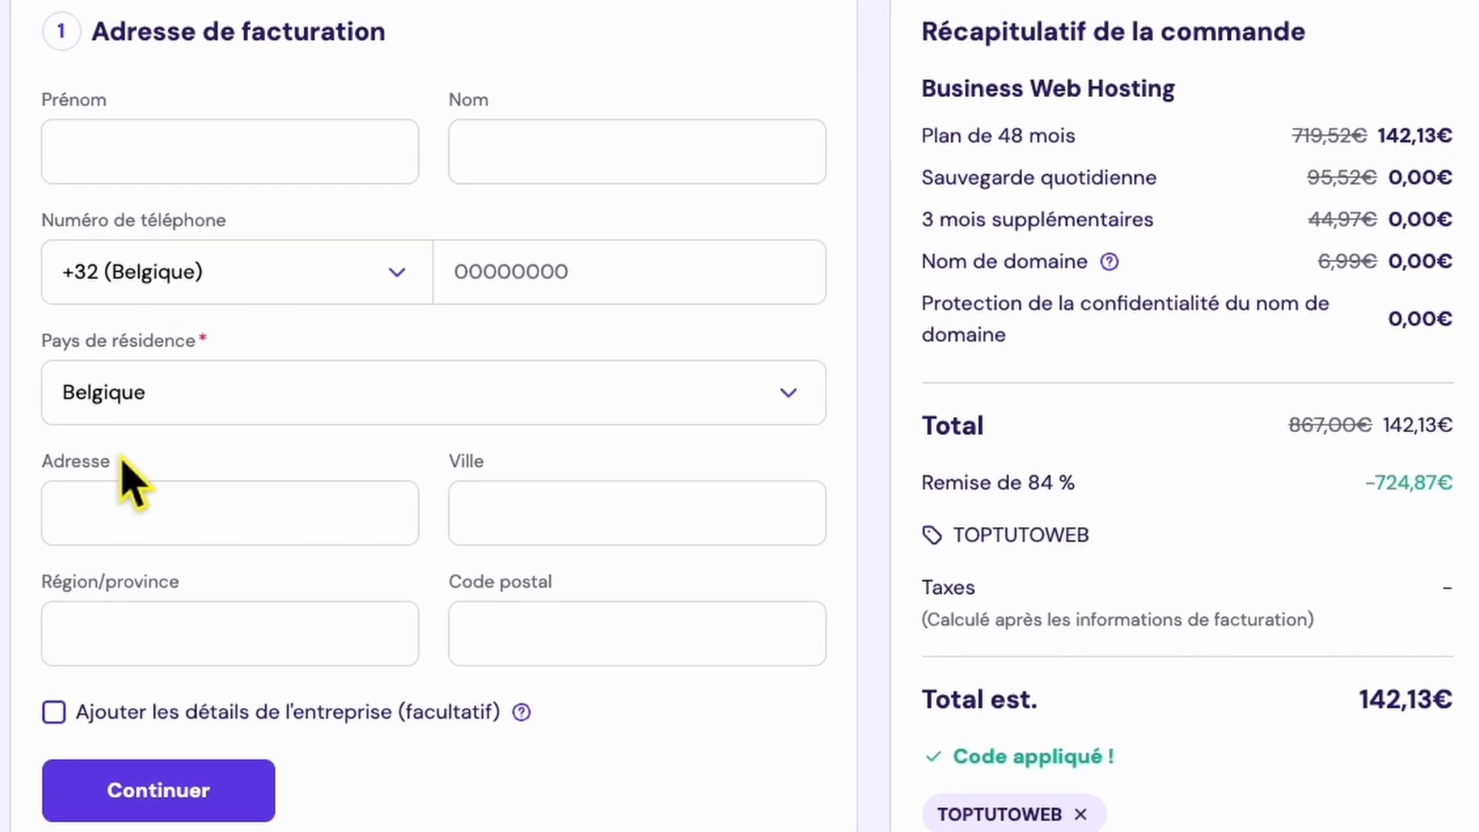
left_click(808, 408)
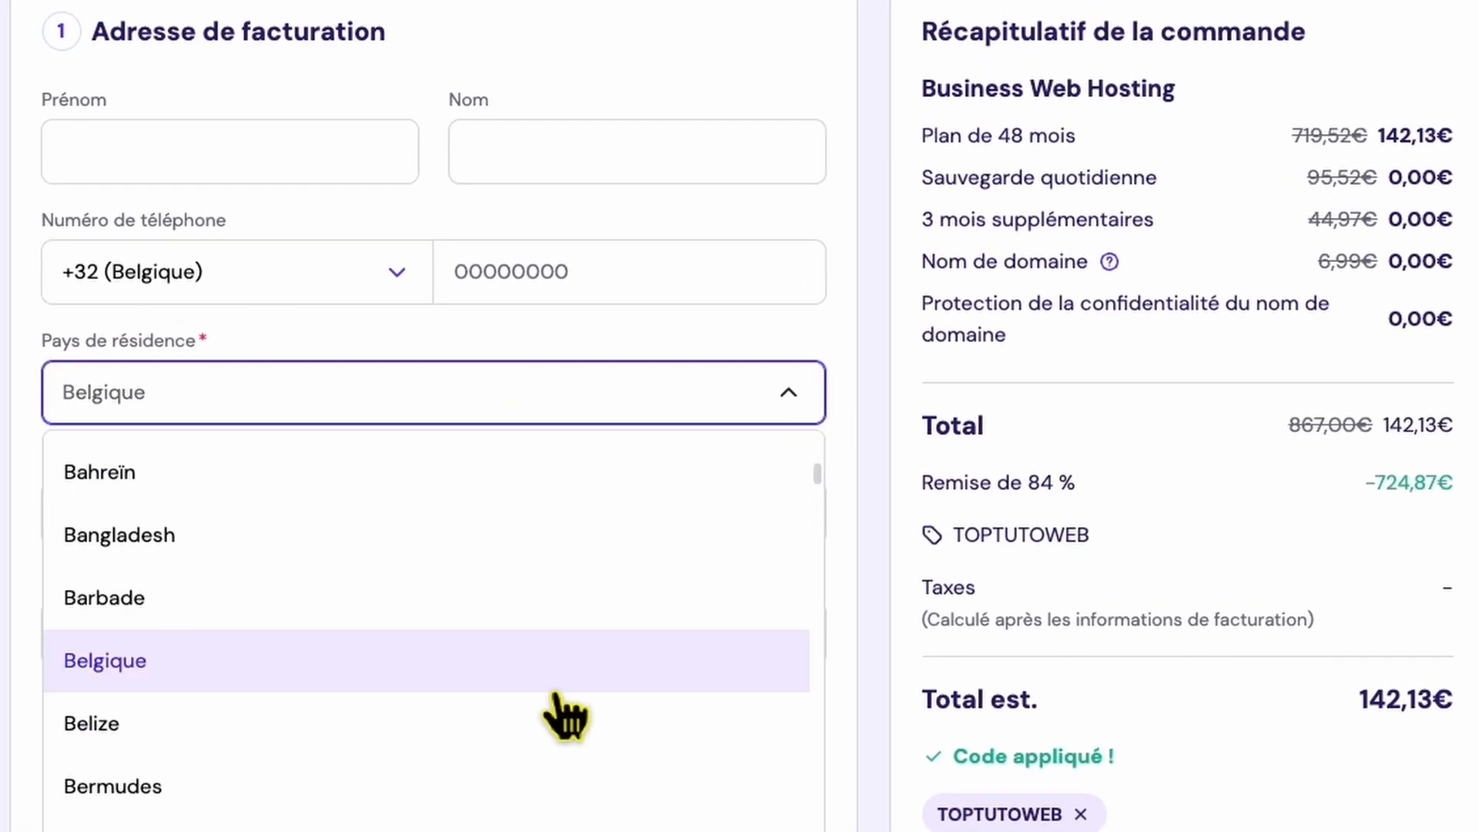
scroll(539, 701, "down", 15)
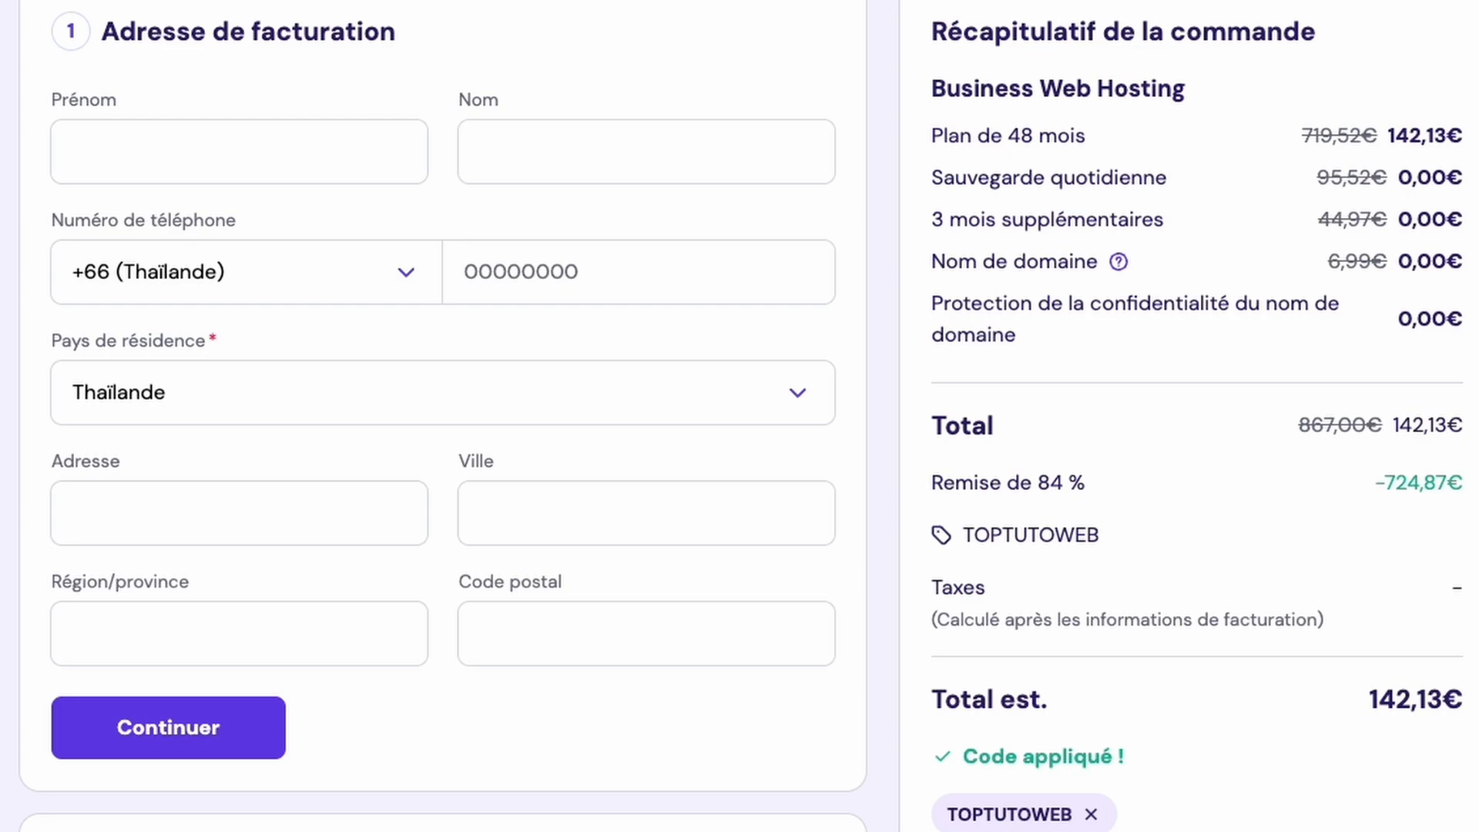
left_click(115, 733)
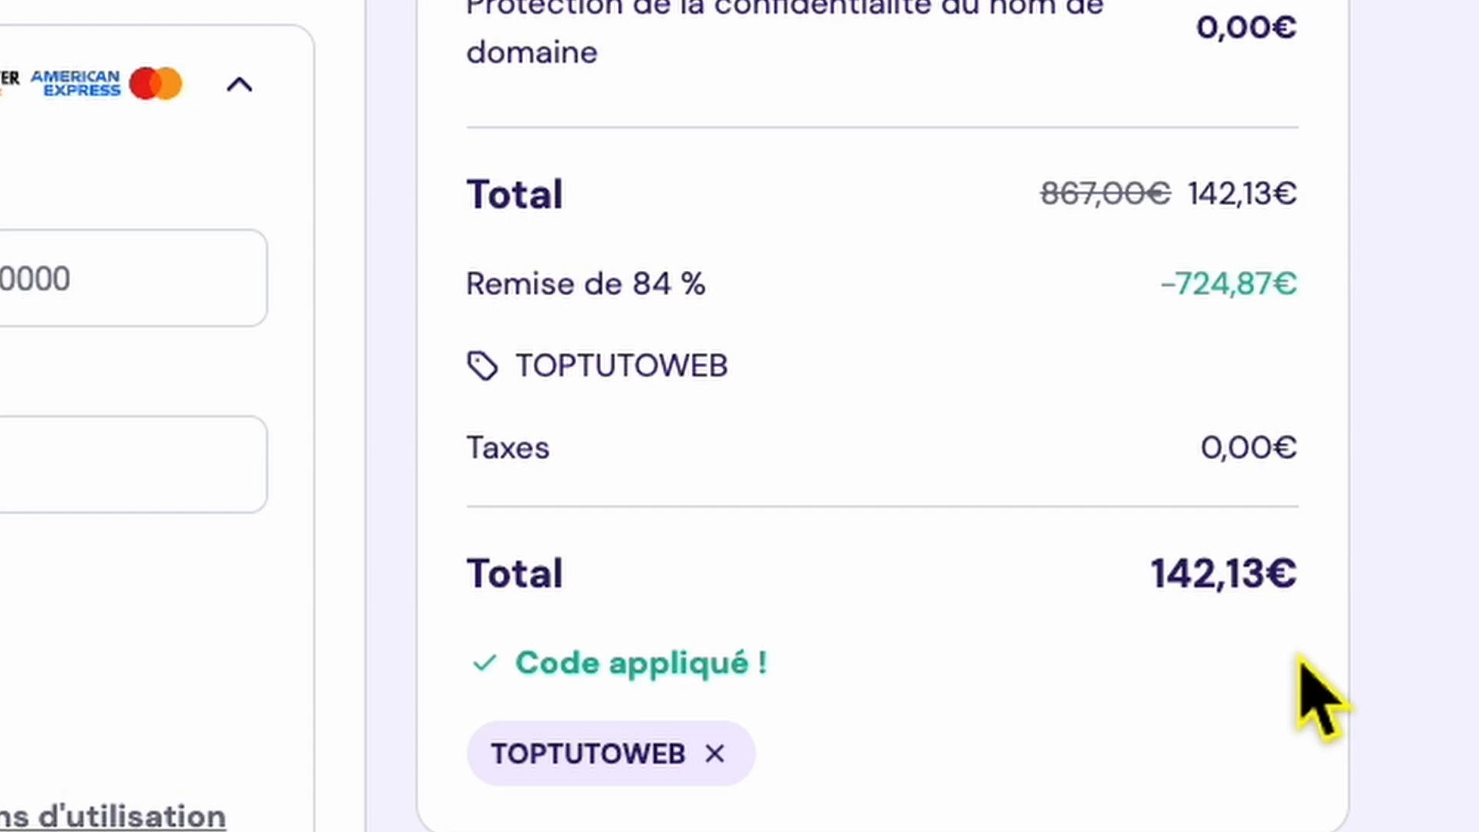
Step: Scroll up through the checkout's 142,13€ order summary
scroll(1320, 697, "up", 5)
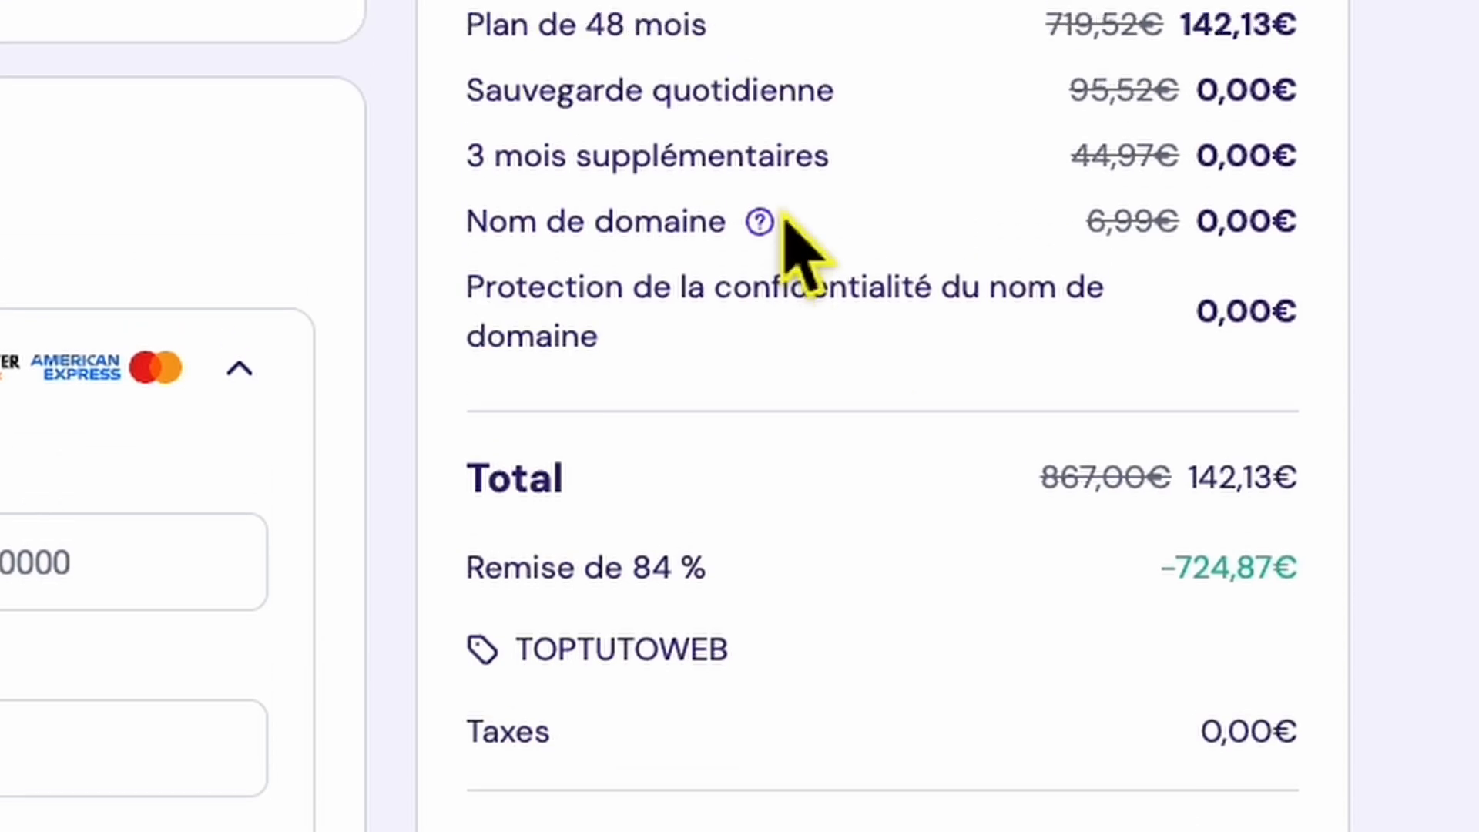
scroll(1106, 396, "up", 2)
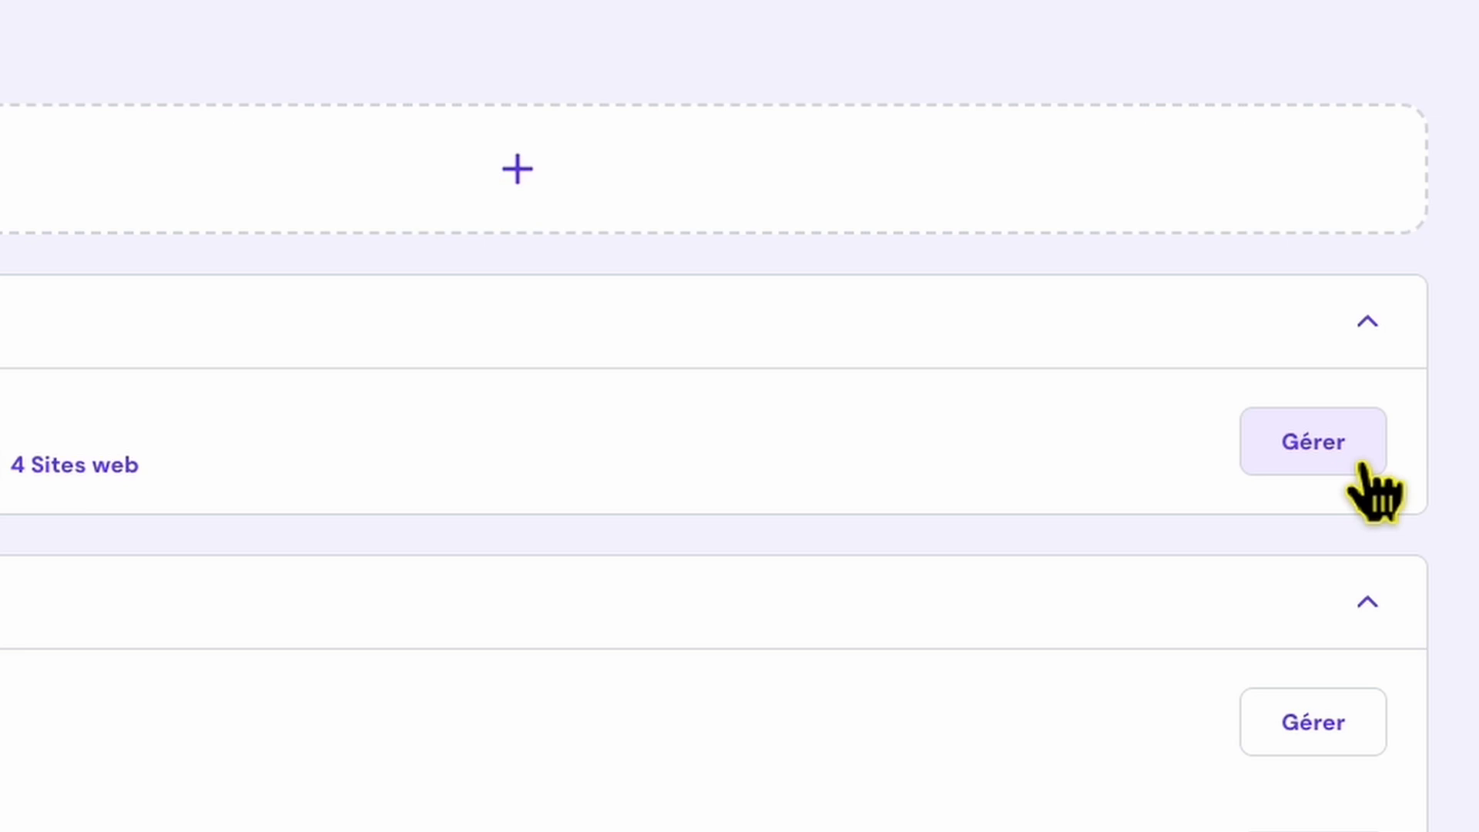
Step: Open toptutoweb.com's WordPress Aperçu, browse its recommended installations, then return to Menu principal
left_click(1360, 466)
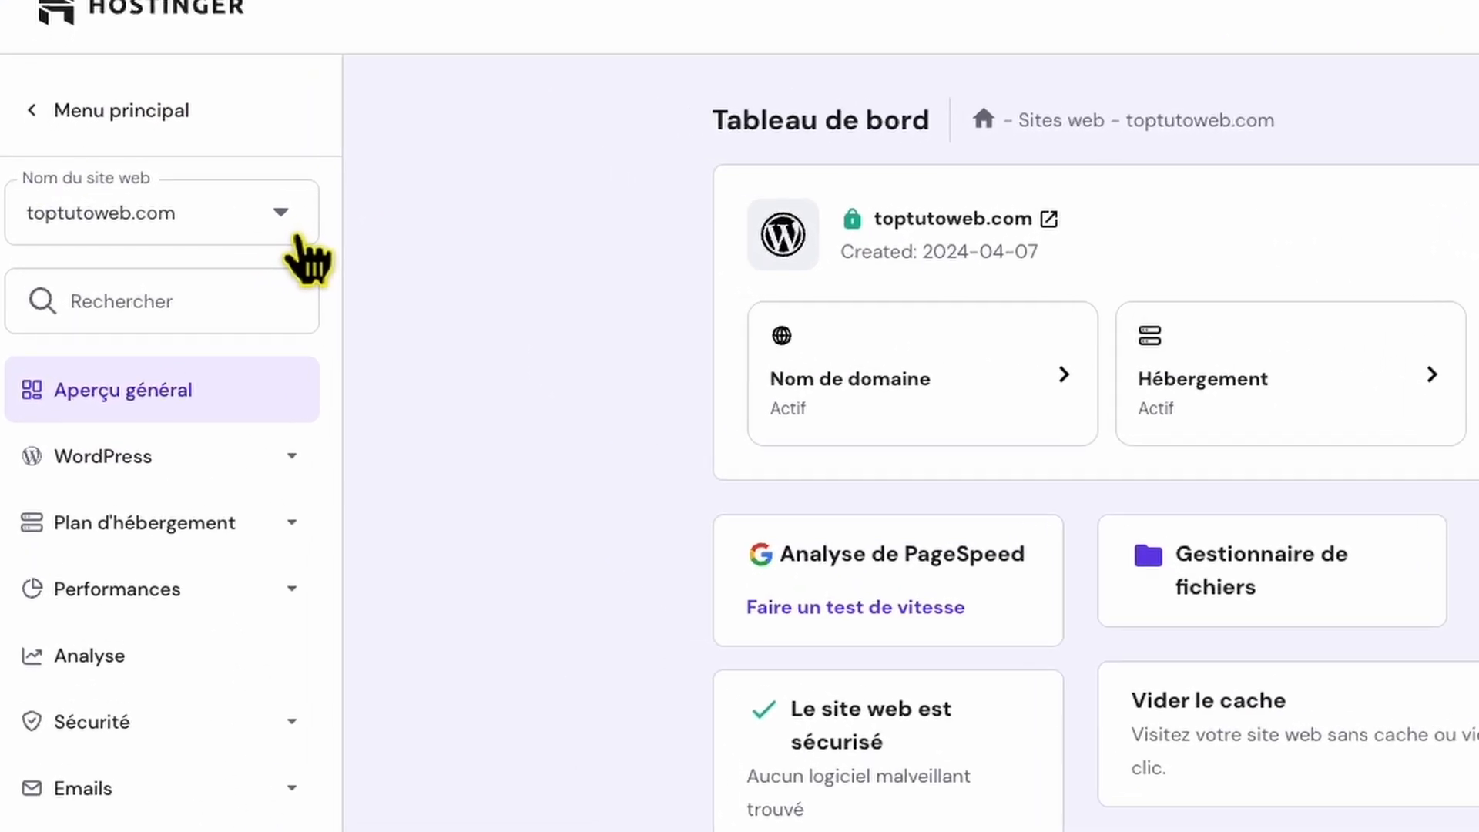
left_click(300, 231)
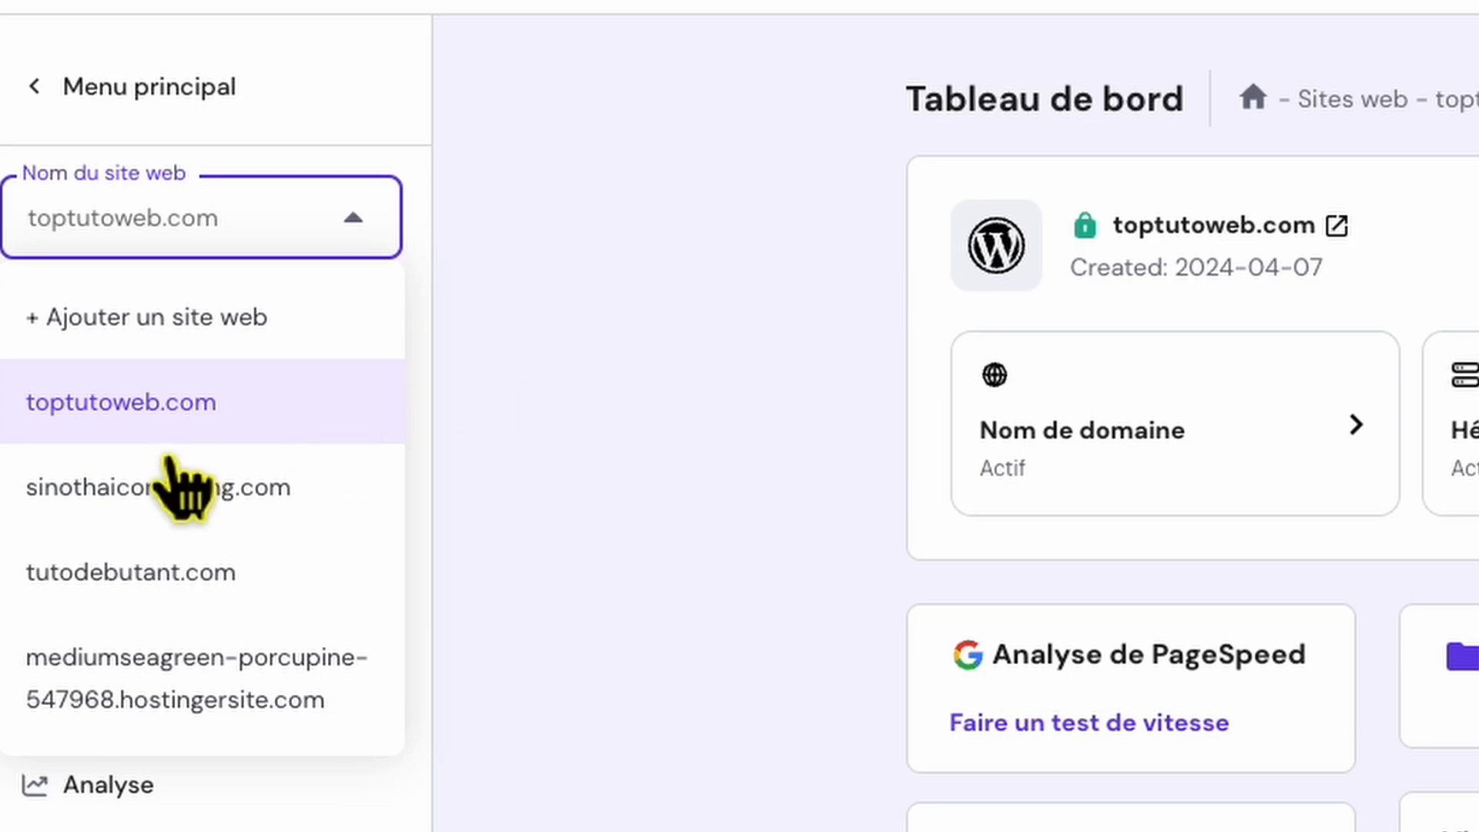
left_click(181, 429)
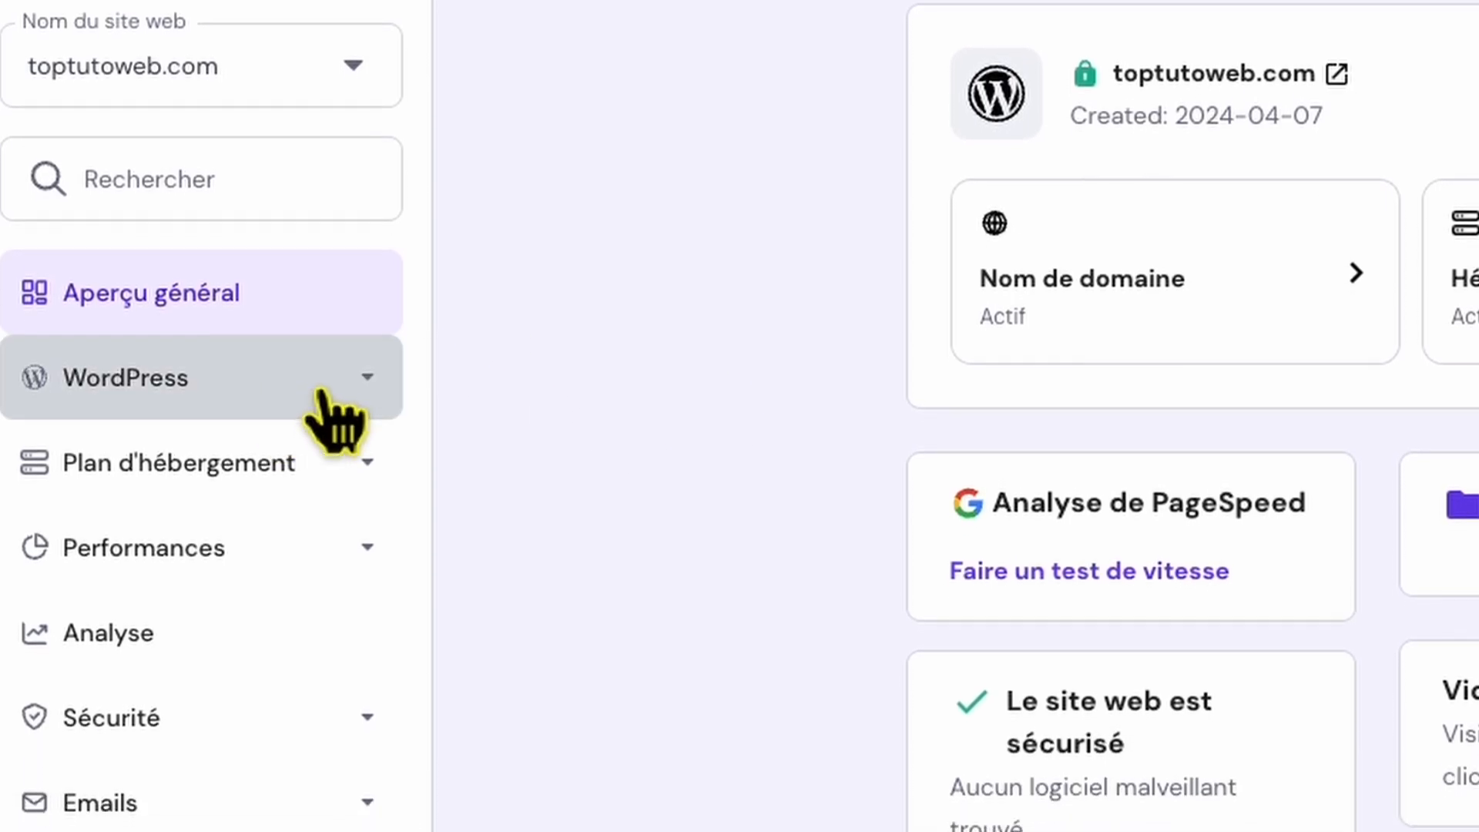
left_click(385, 400)
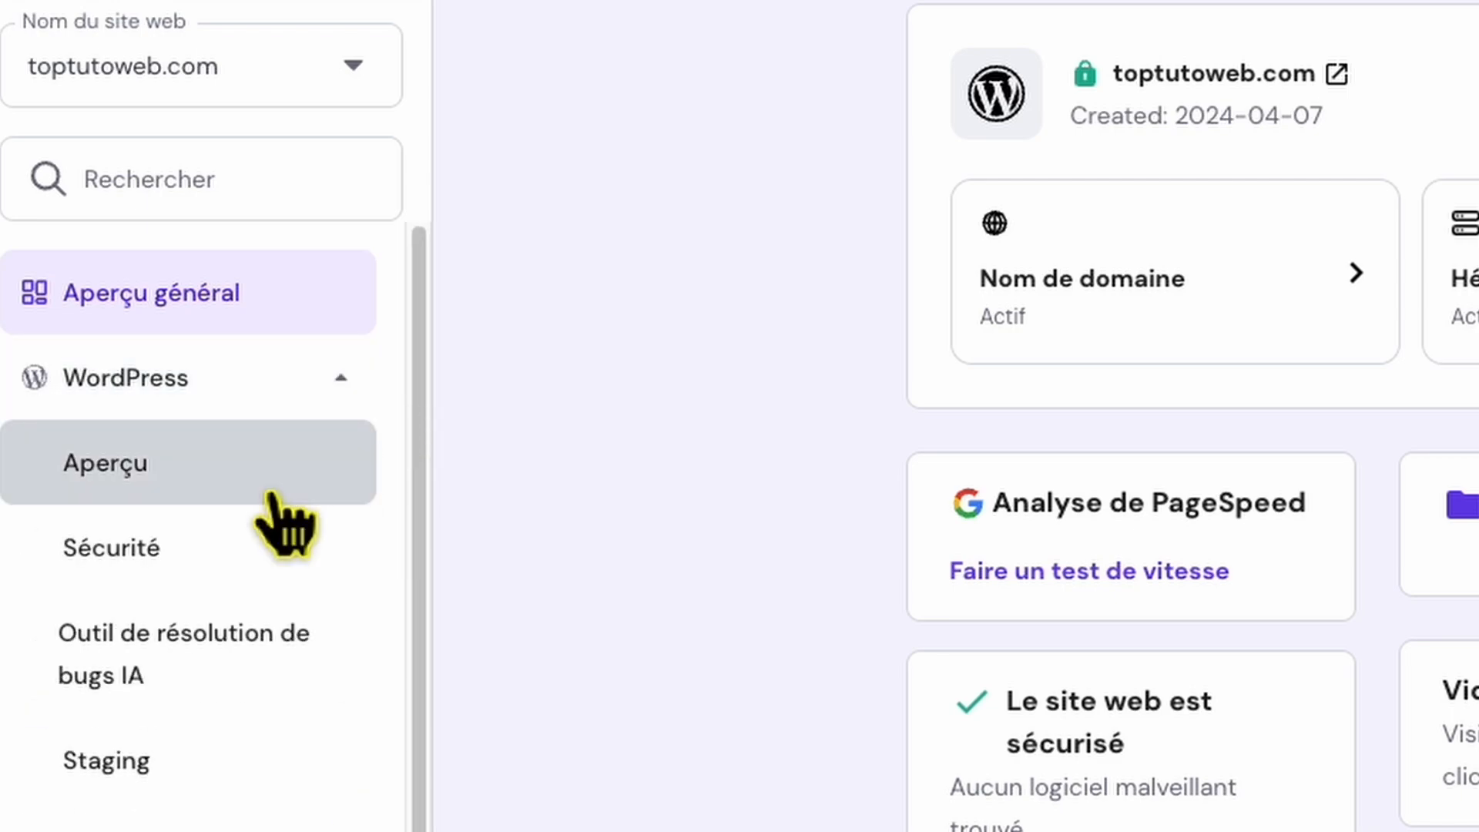
left_click(148, 491)
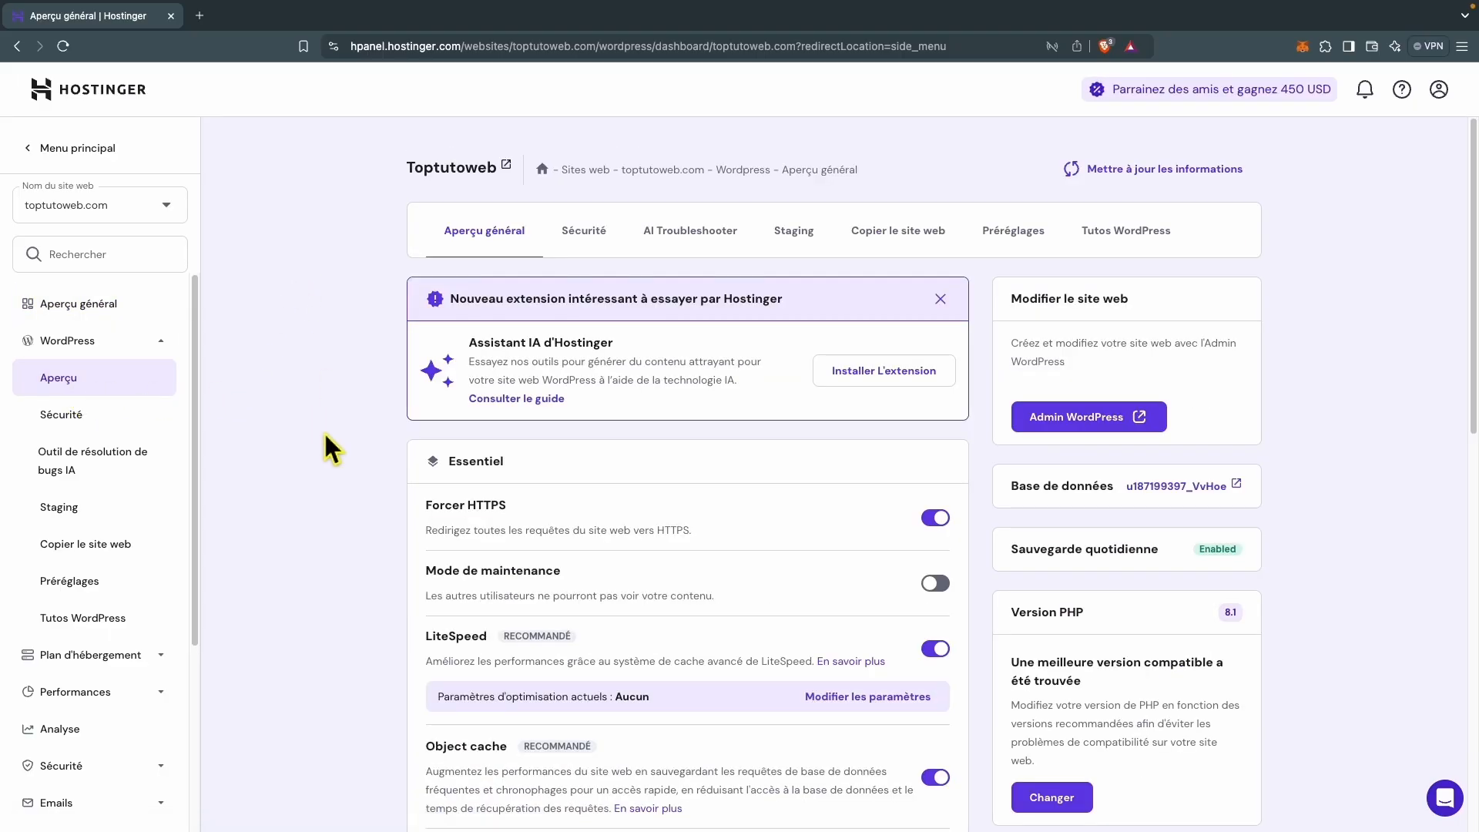
scroll(335, 439, "down", 3)
scroll(336, 440, "down", 10)
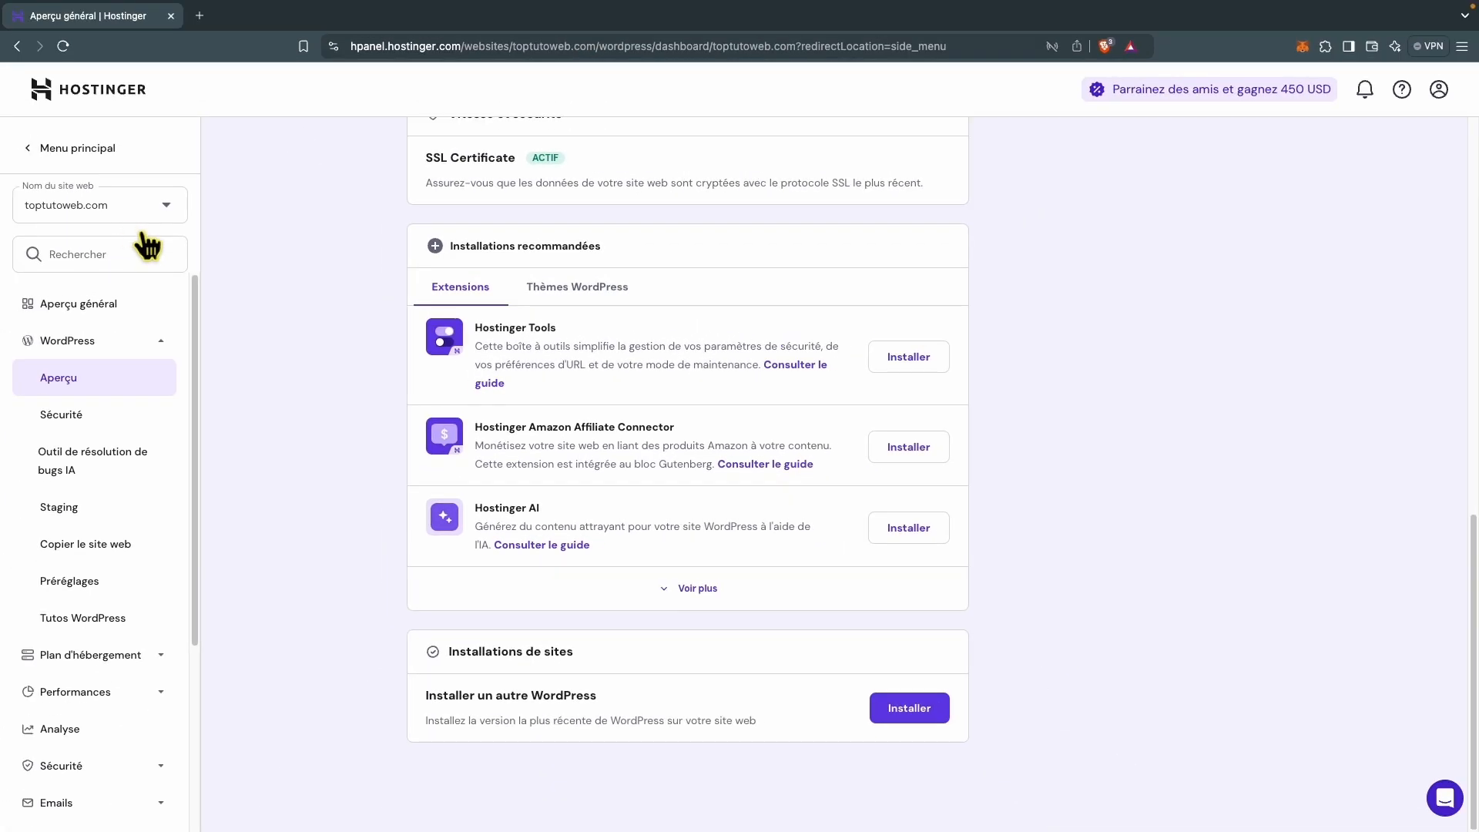
left_click(50, 151)
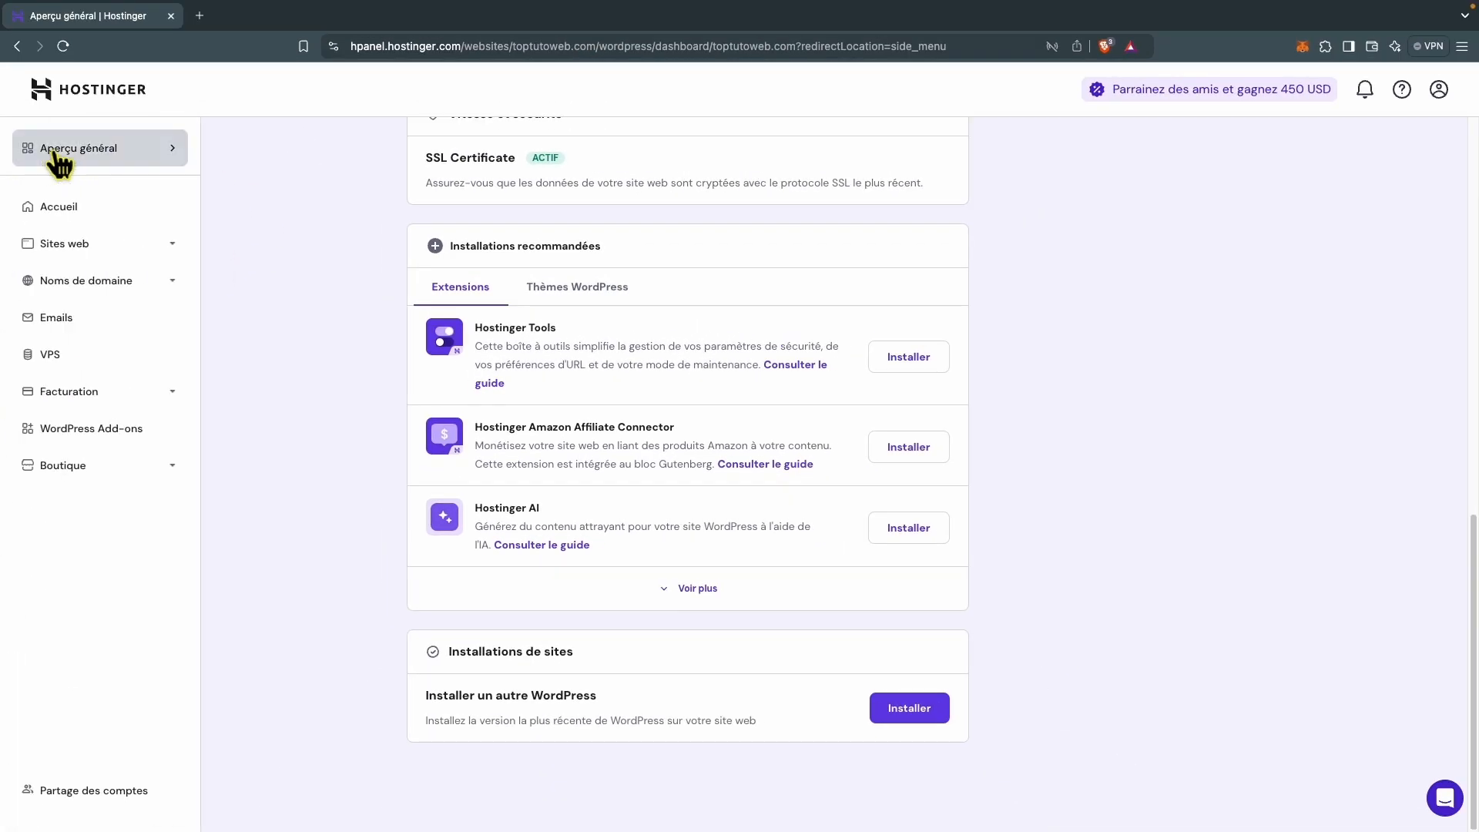
Step: From Accueil, open Sites web > Liste des sites and bring up Ajouter un site web
left_click(83, 209)
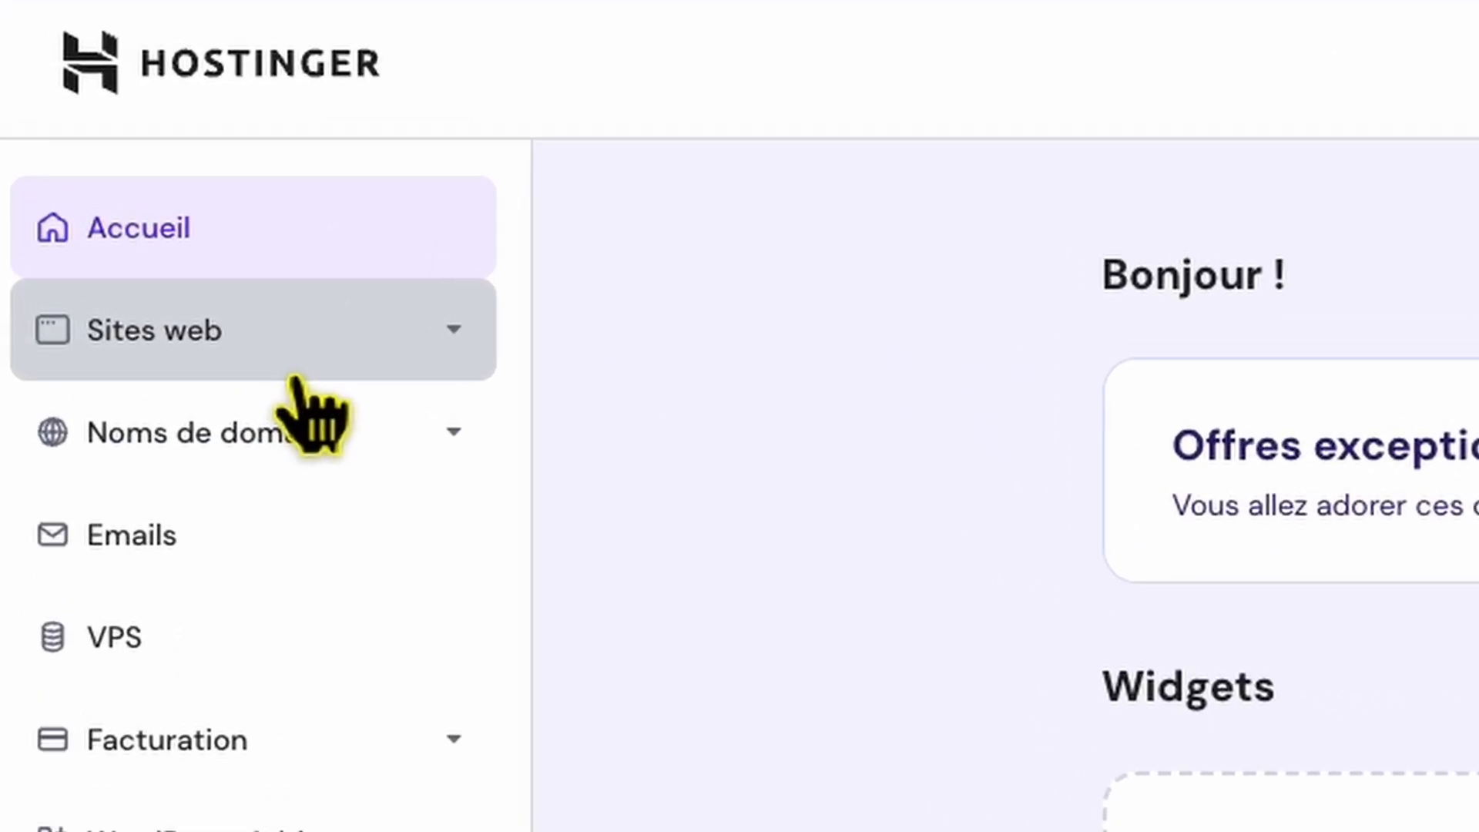
left_click(297, 381)
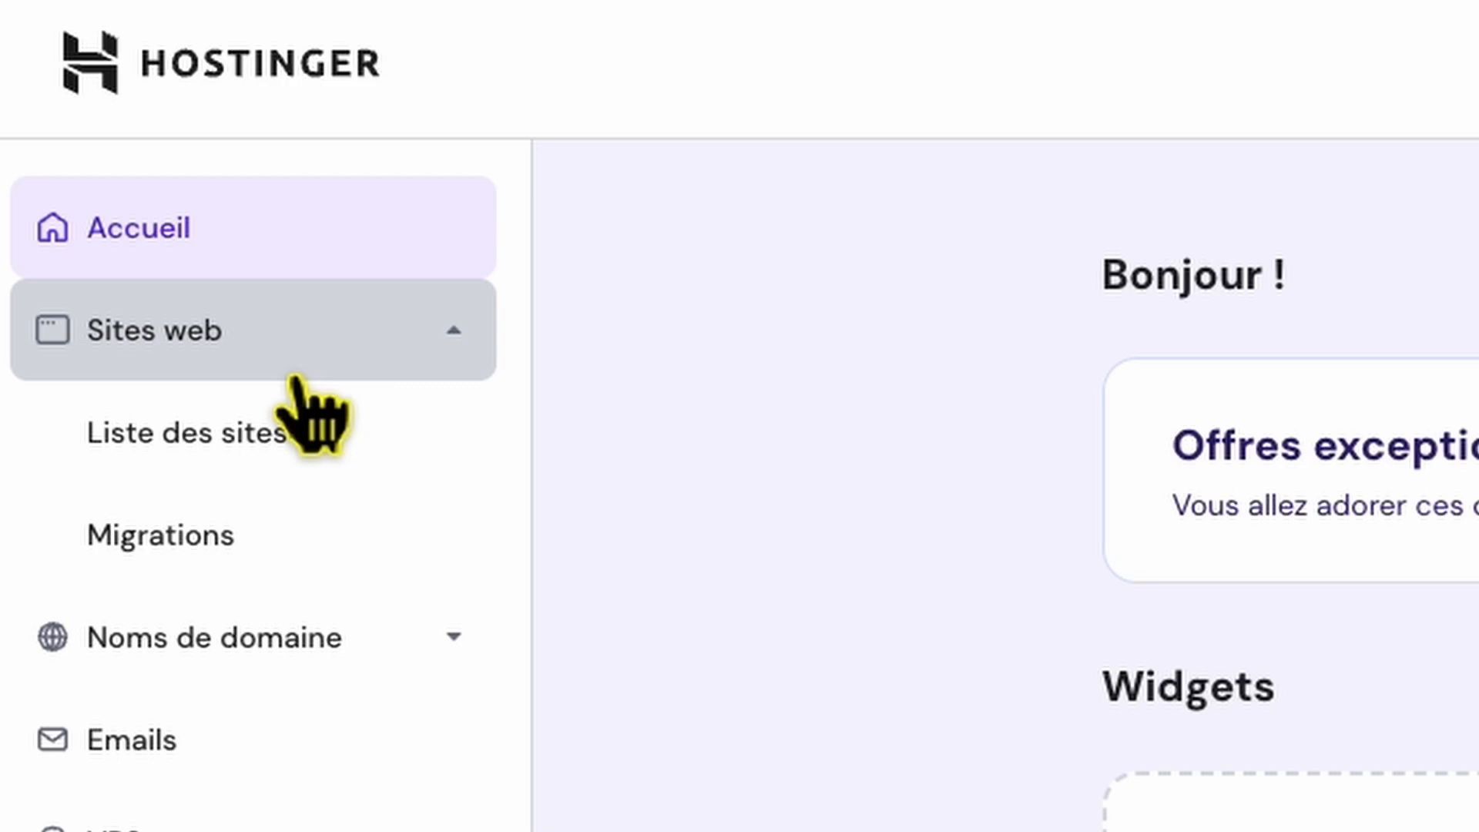
left_click(266, 470)
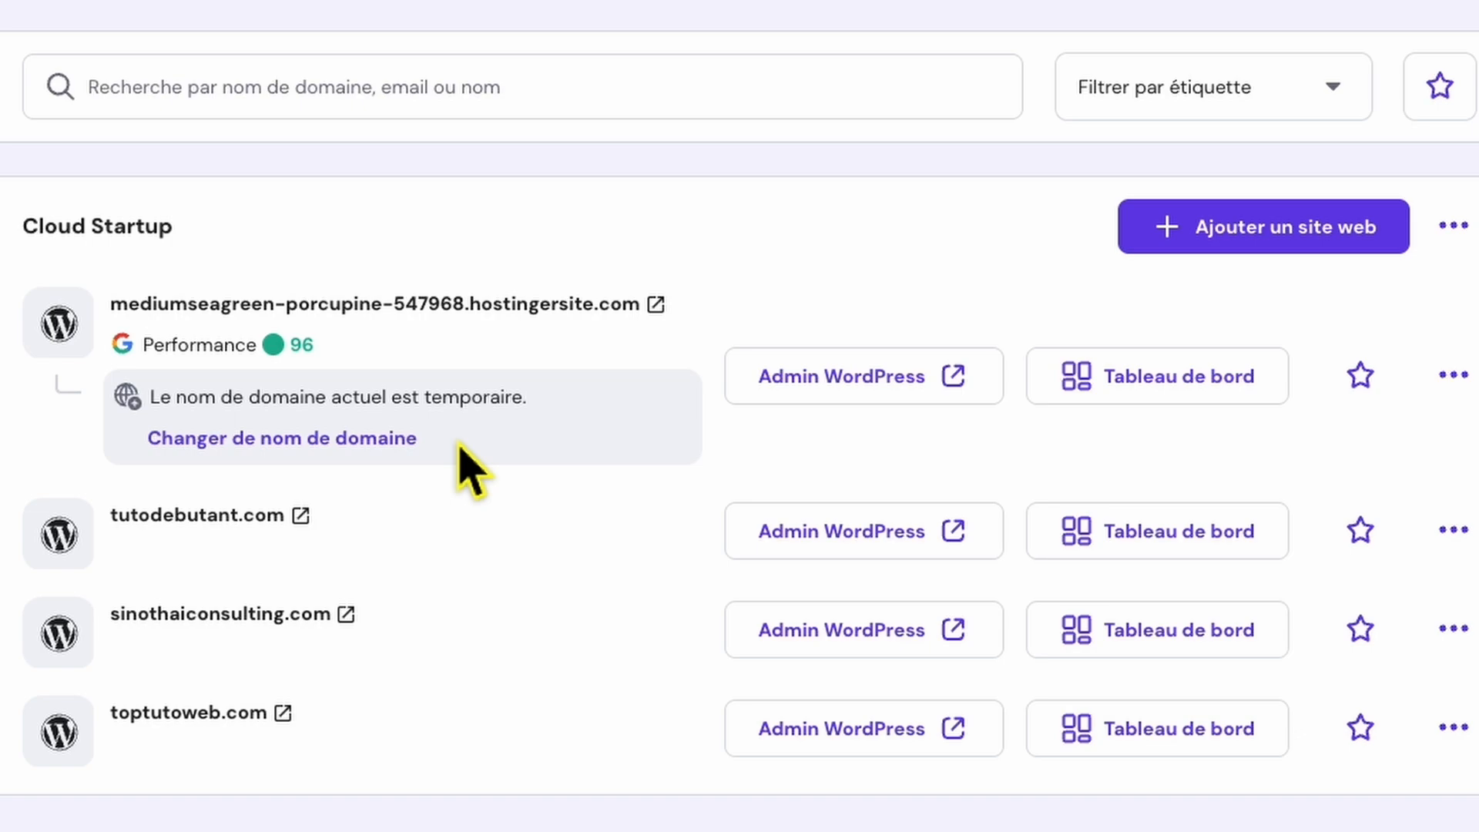
left_click(1294, 231)
Step: Start a WordPress site from the Marketing d'affiliation blog template
left_click(1086, 337)
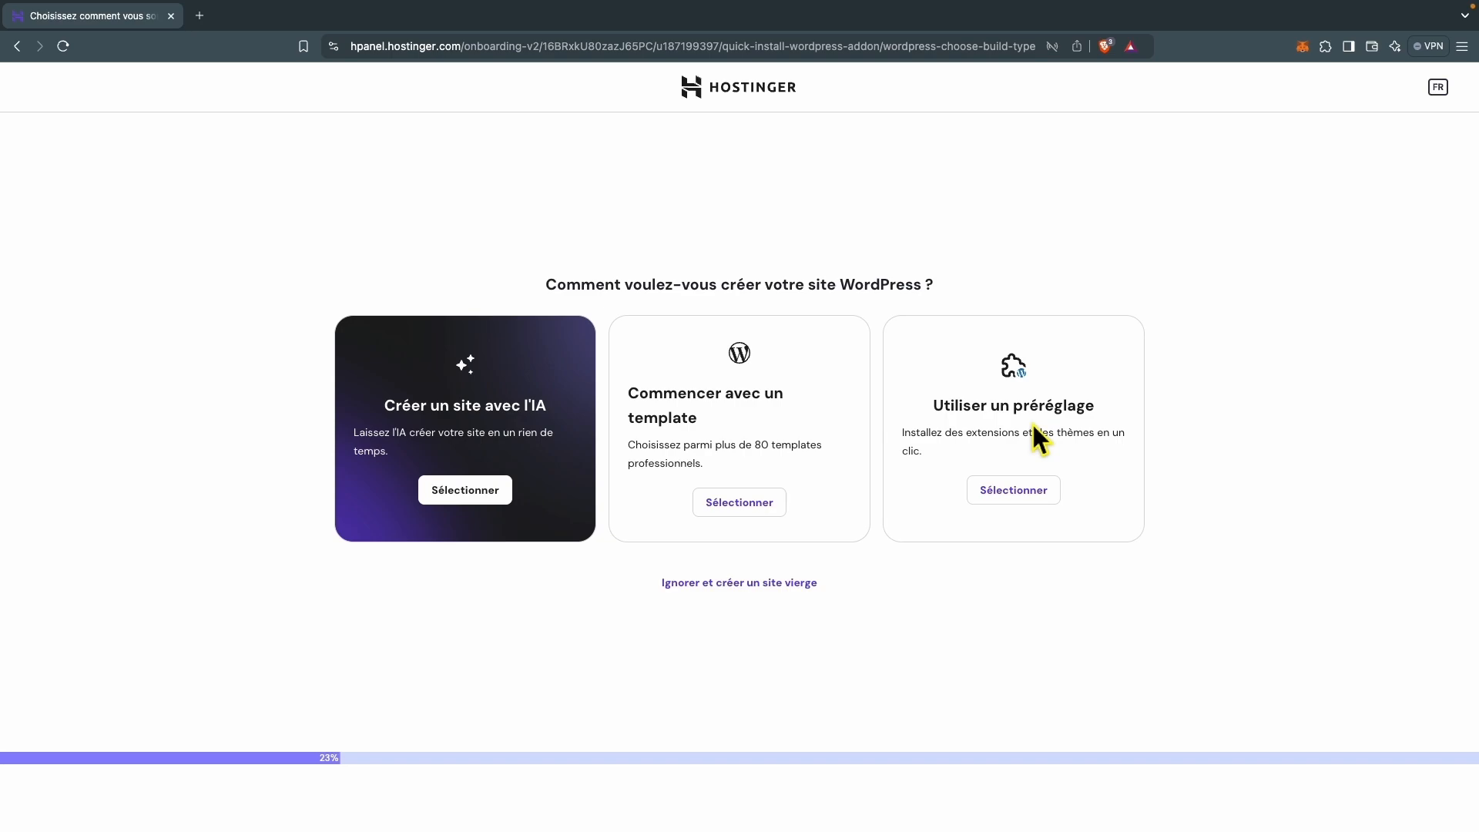
left_click(730, 504)
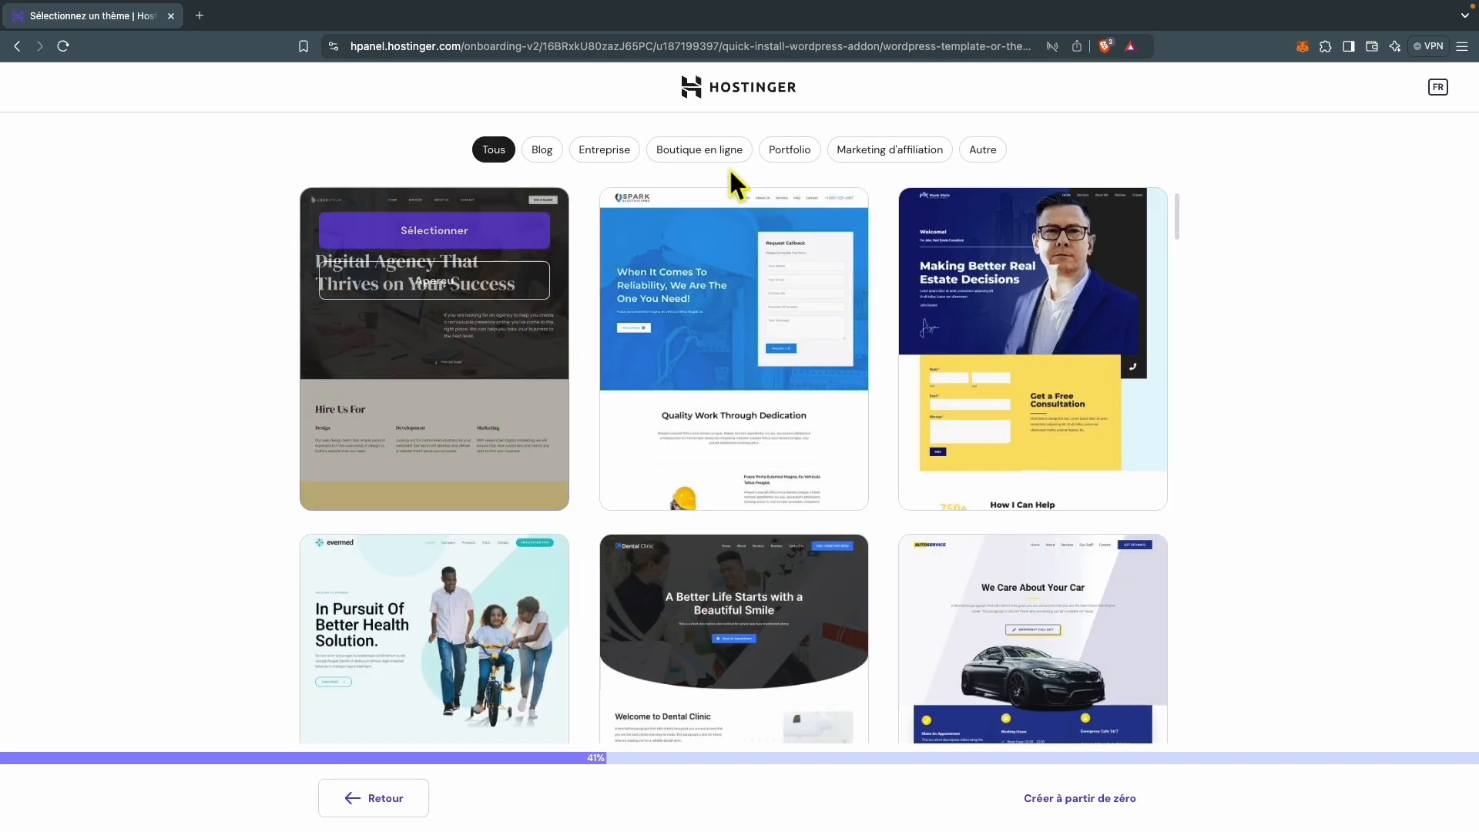
left_click(889, 158)
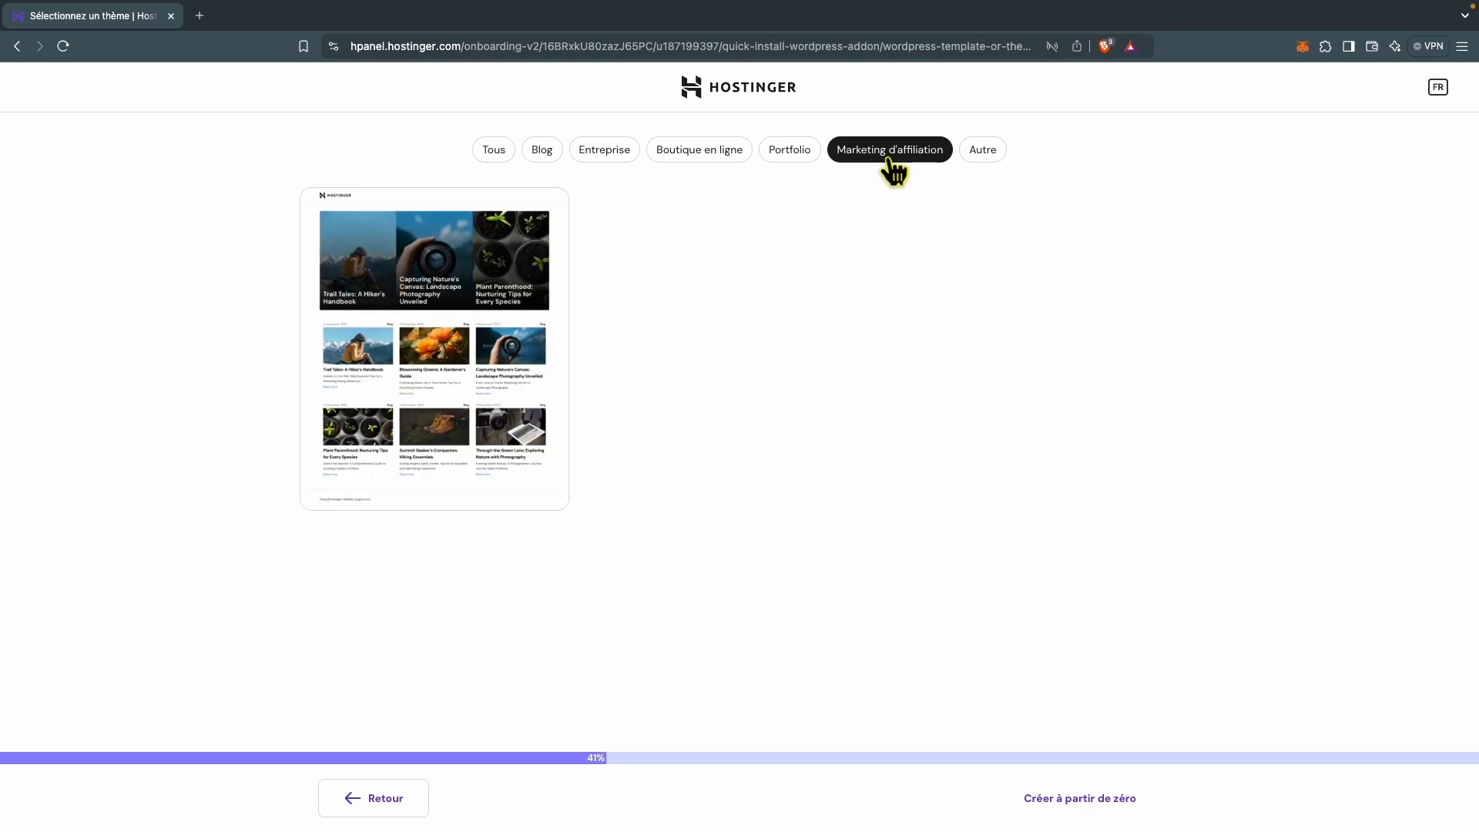
mouse_move(390, 421)
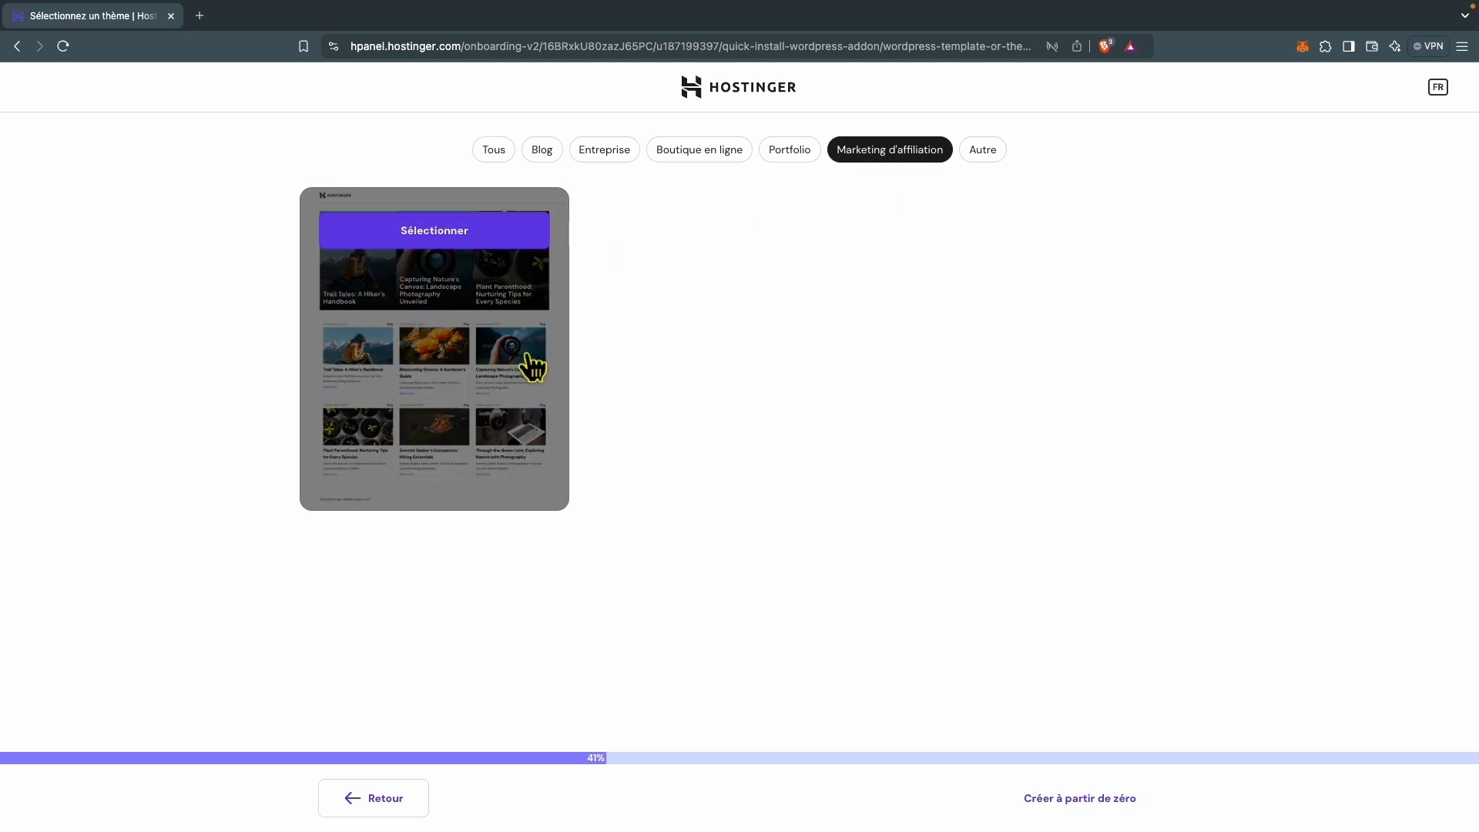
left_click(480, 240)
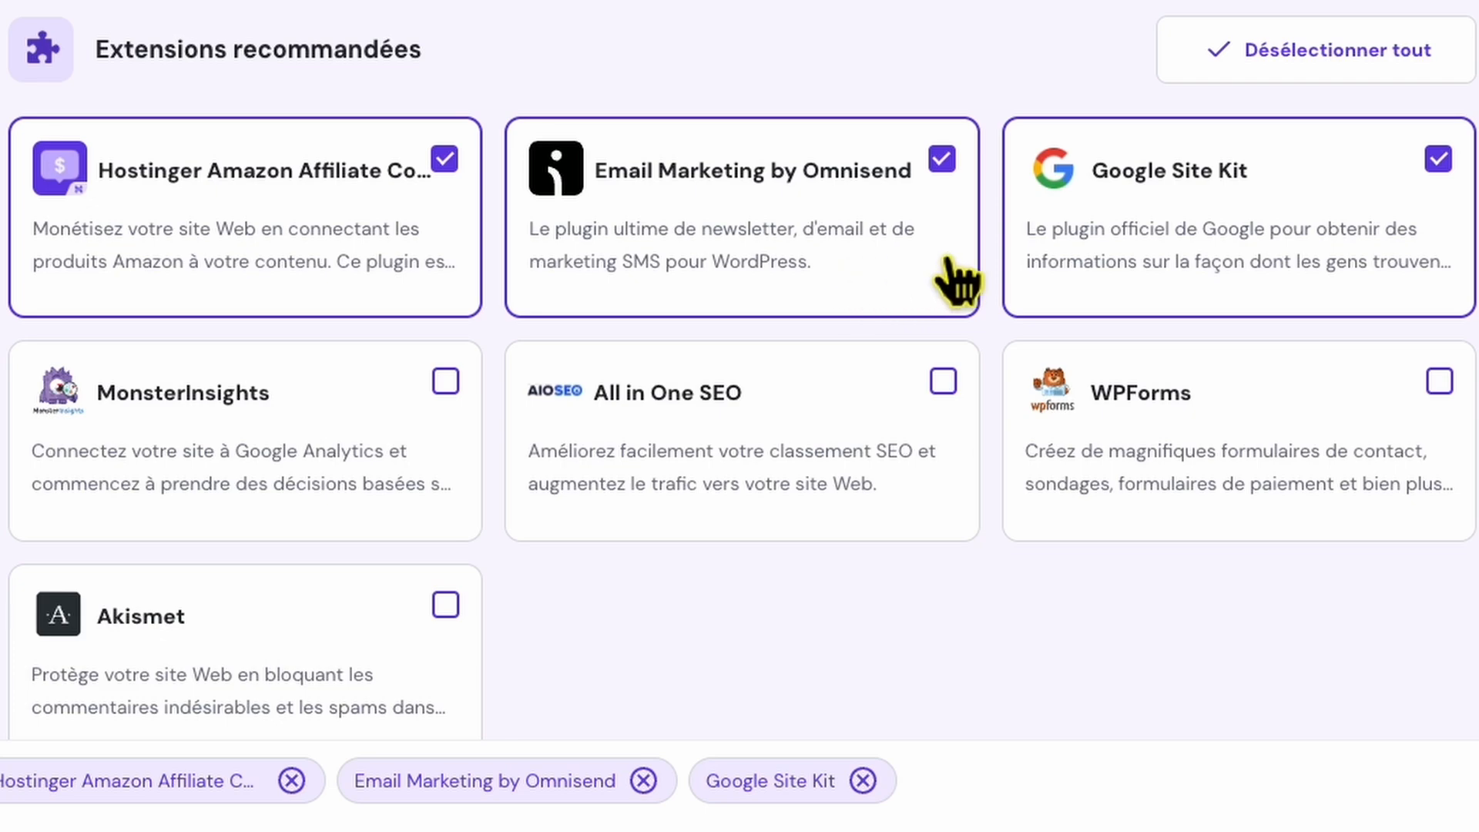
Step: Uncheck Omnisend and Google Site Kit, keeping only Amazon Affiliate Connector, and install WordPress
left_click(963, 197)
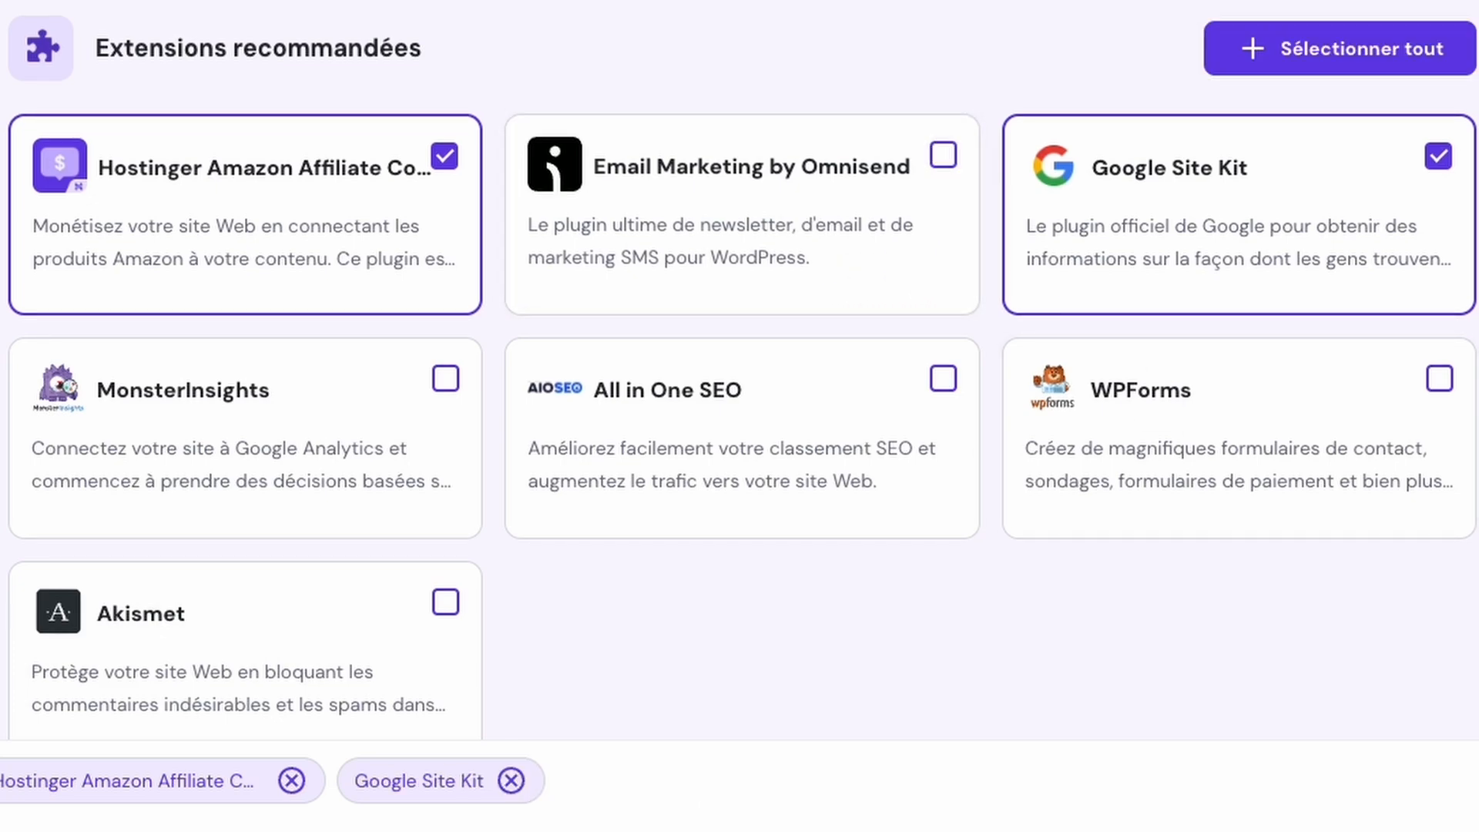
left_click(1457, 186)
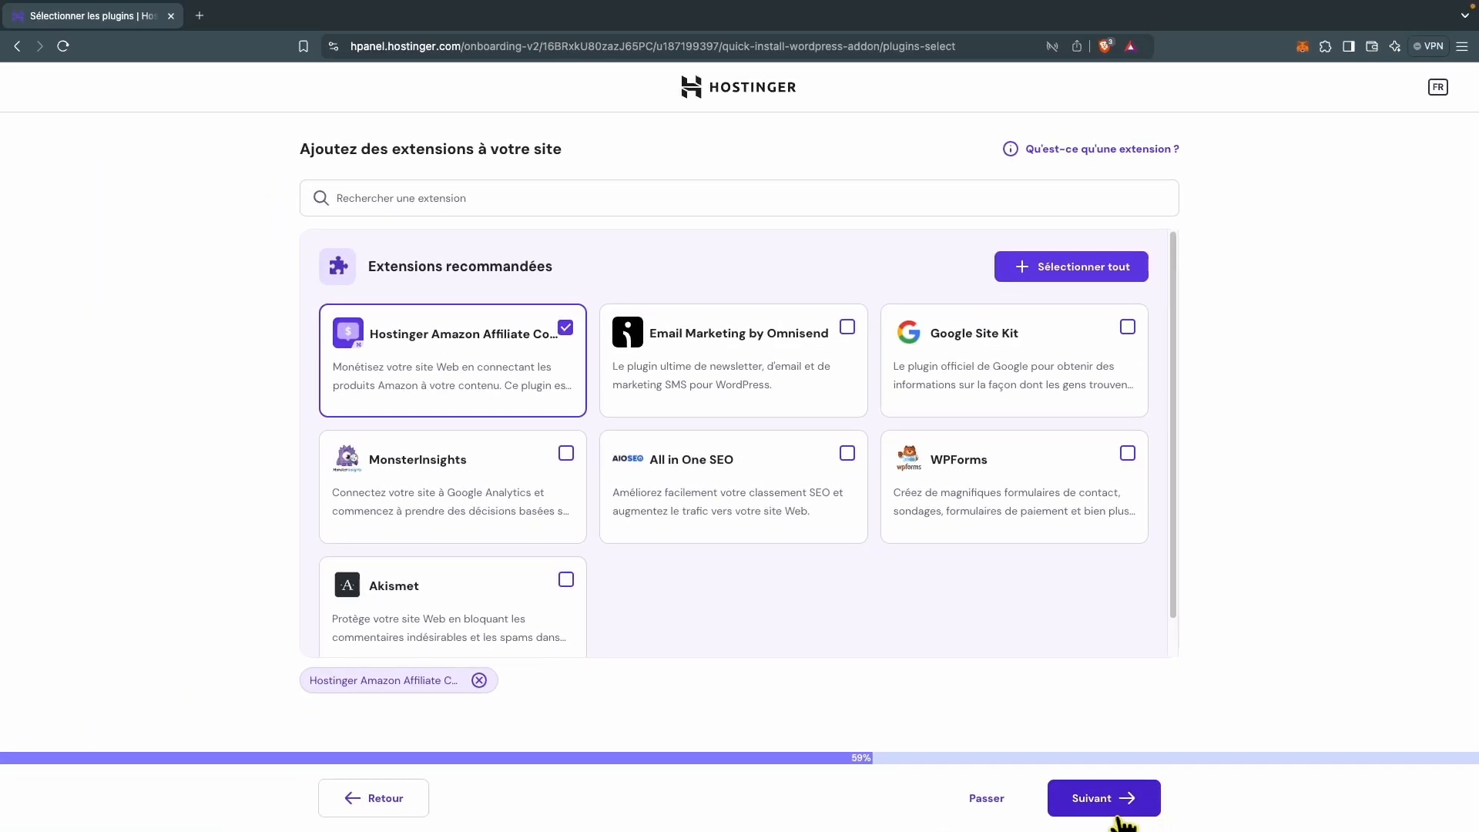
left_click(1118, 812)
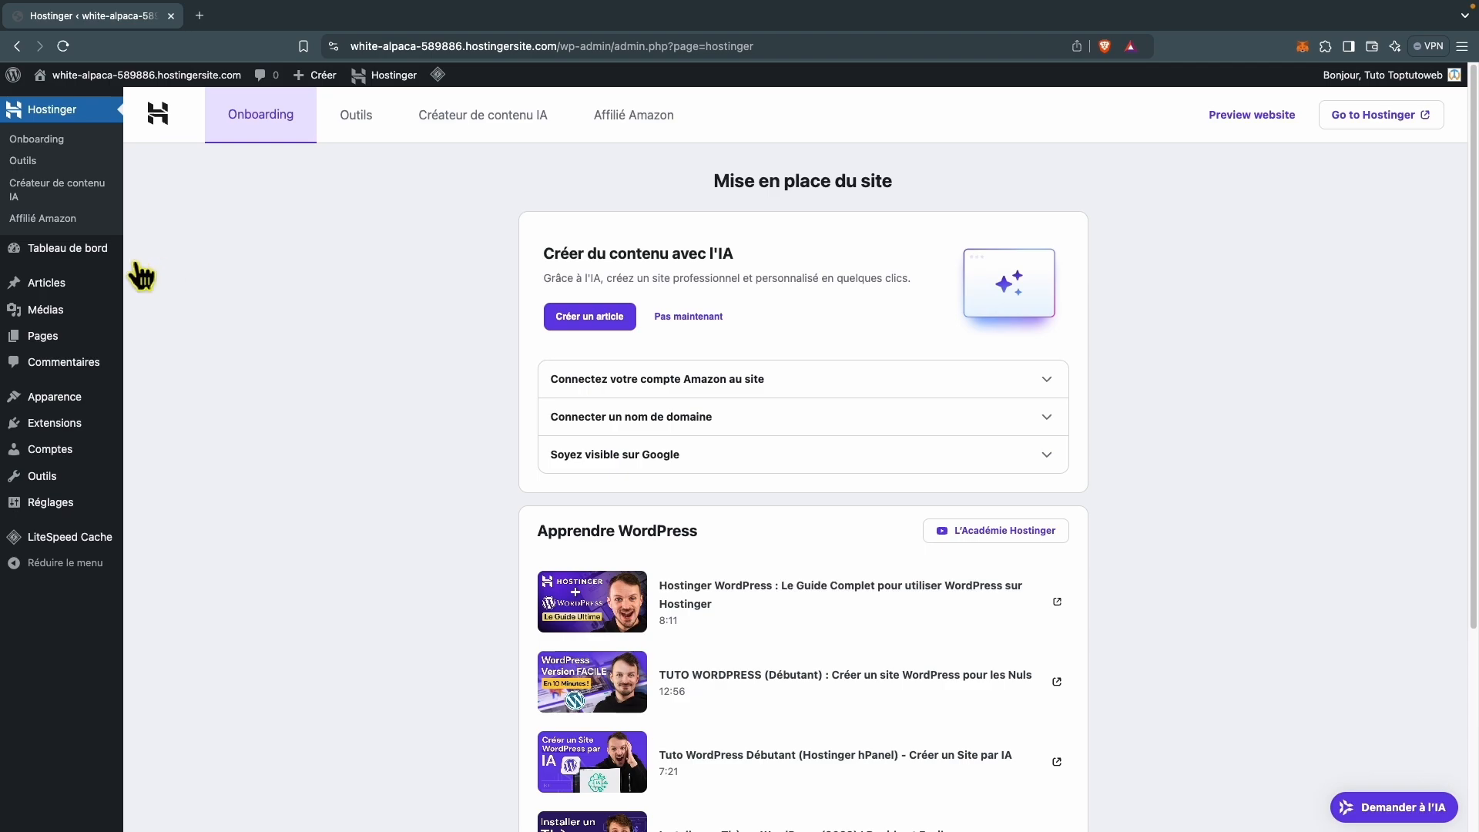
Step: Expand the 'Connectez votre compte Amazon au site' task on the setup page
mouse_move(131, 262)
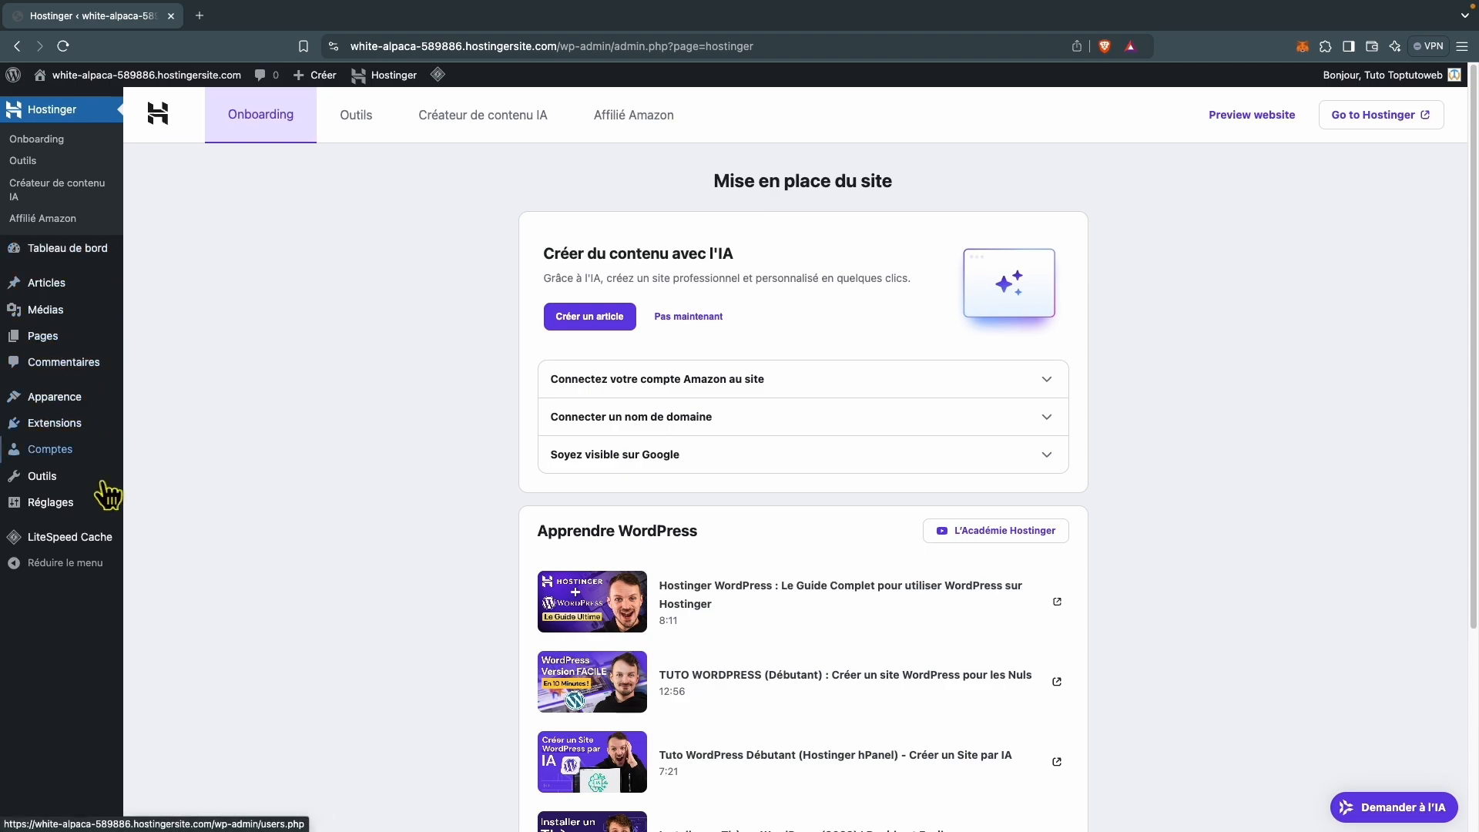
mouse_move(98, 543)
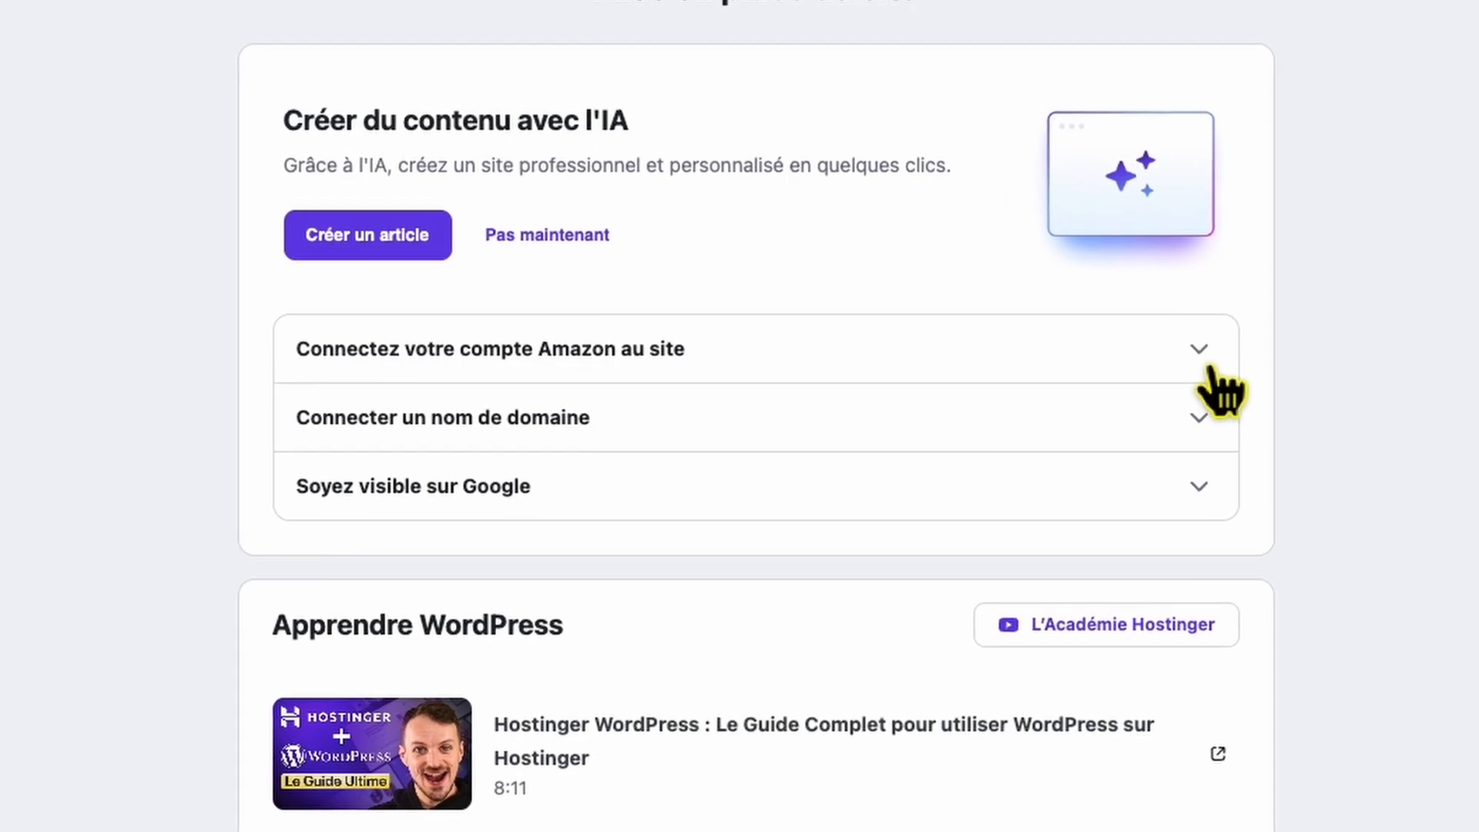
left_click(1147, 367)
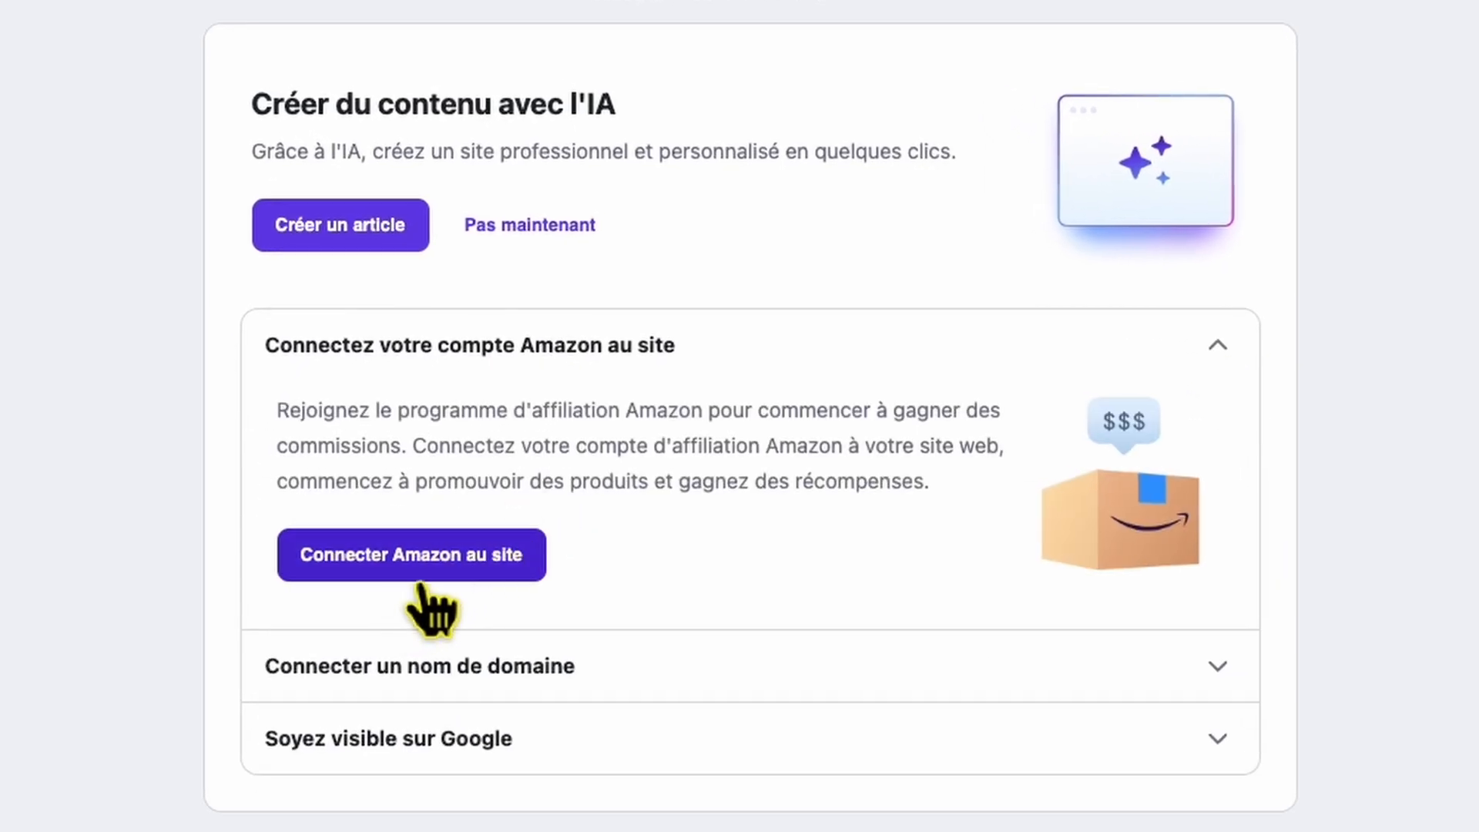
Step: Open the Affilié Amazon page and start connecting the Amazon Associates account
left_click(422, 579)
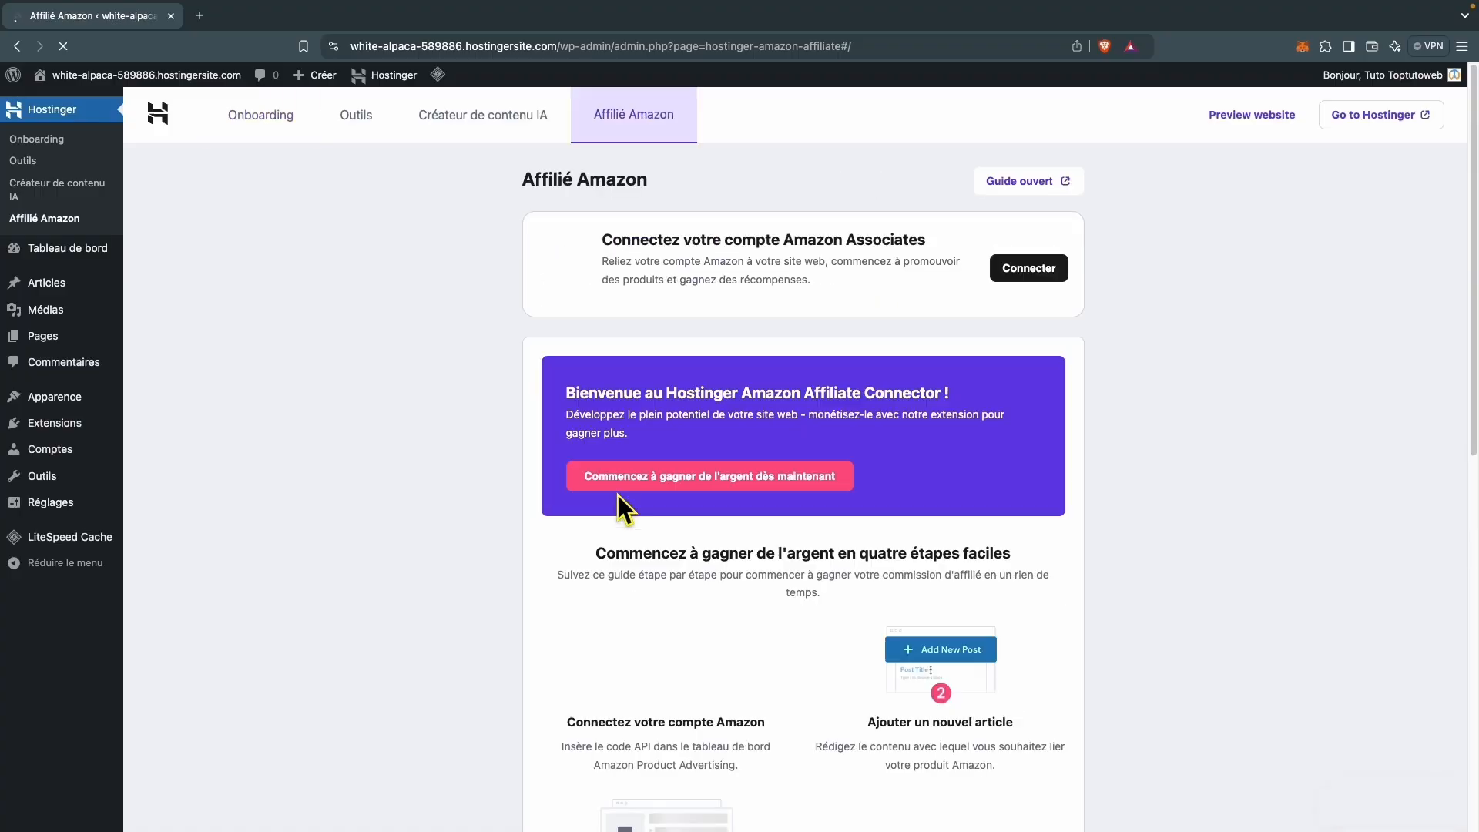
scroll(791, 538, "down", 2)
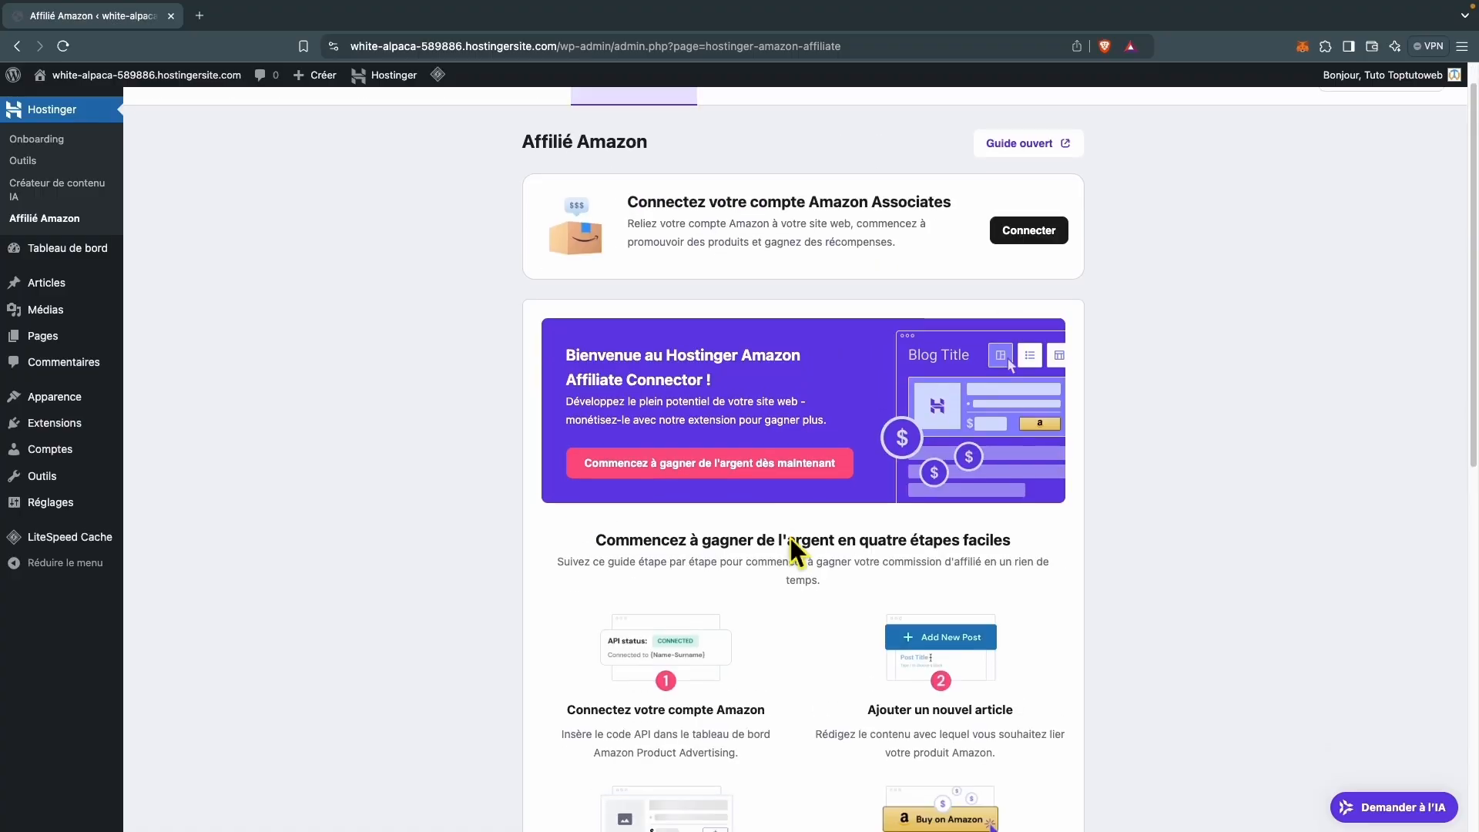
scroll(790, 537, "down", 5)
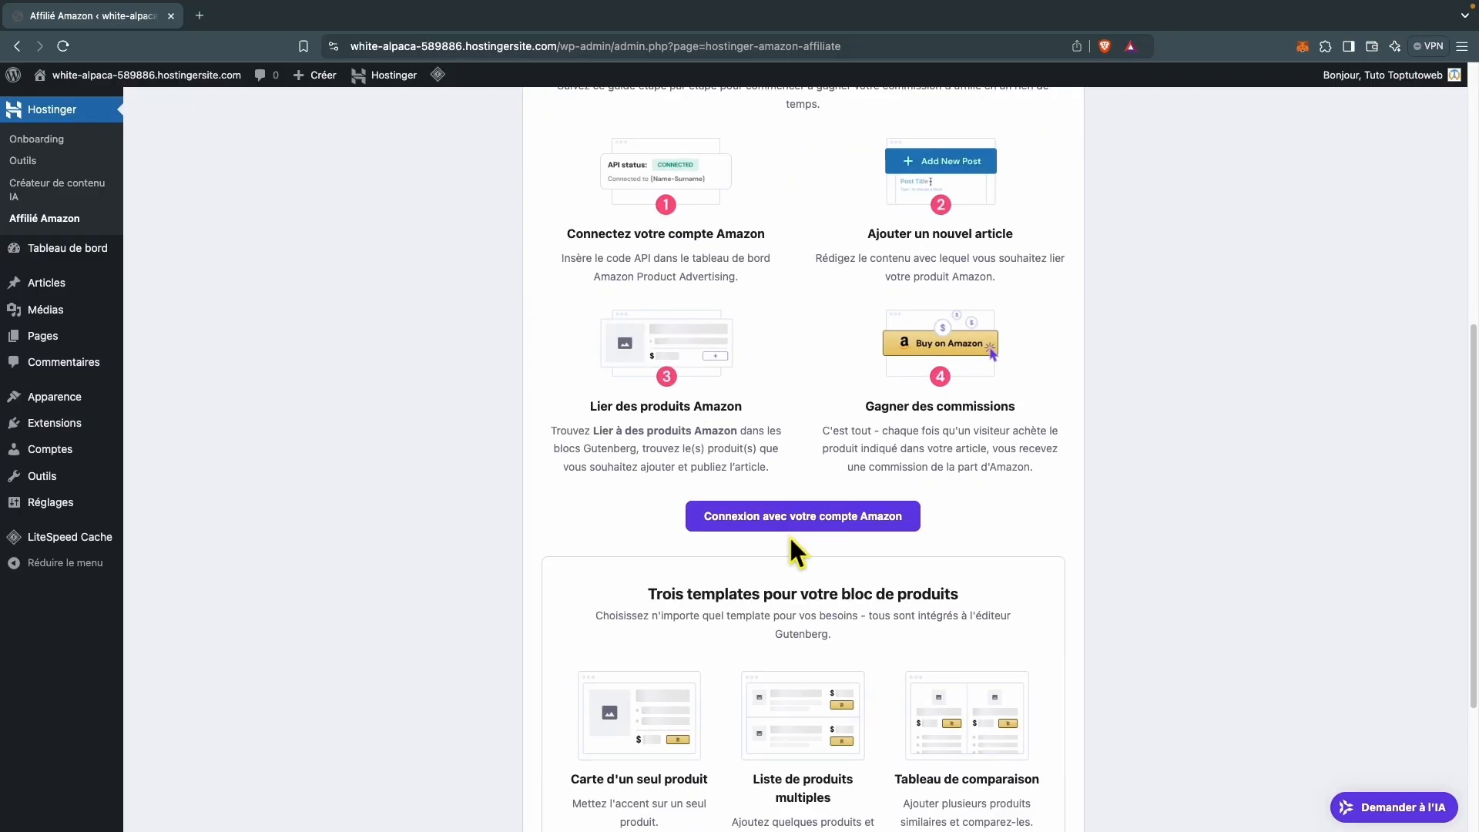
scroll(789, 551, "up", 7)
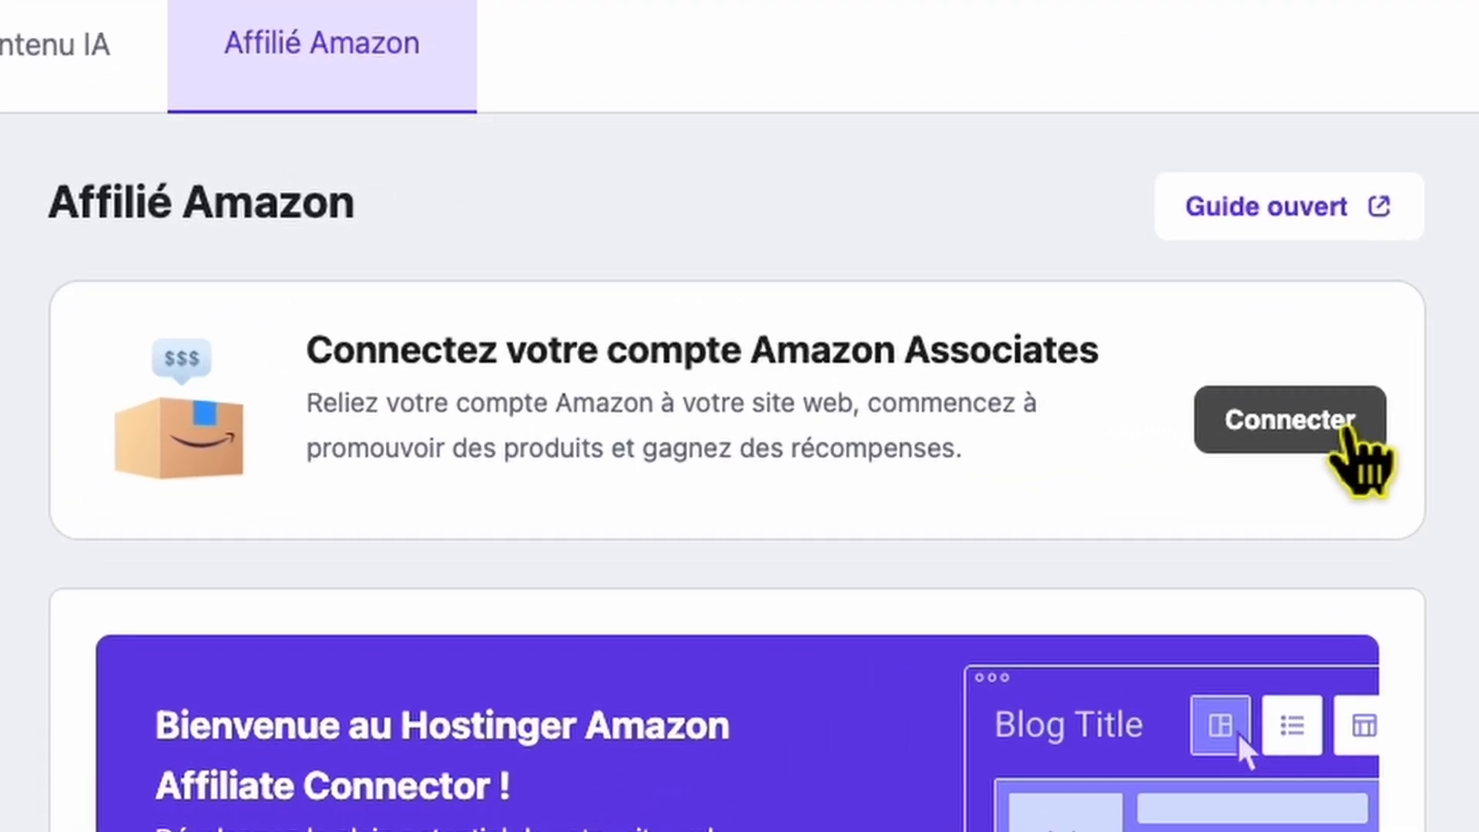
left_click(1098, 302)
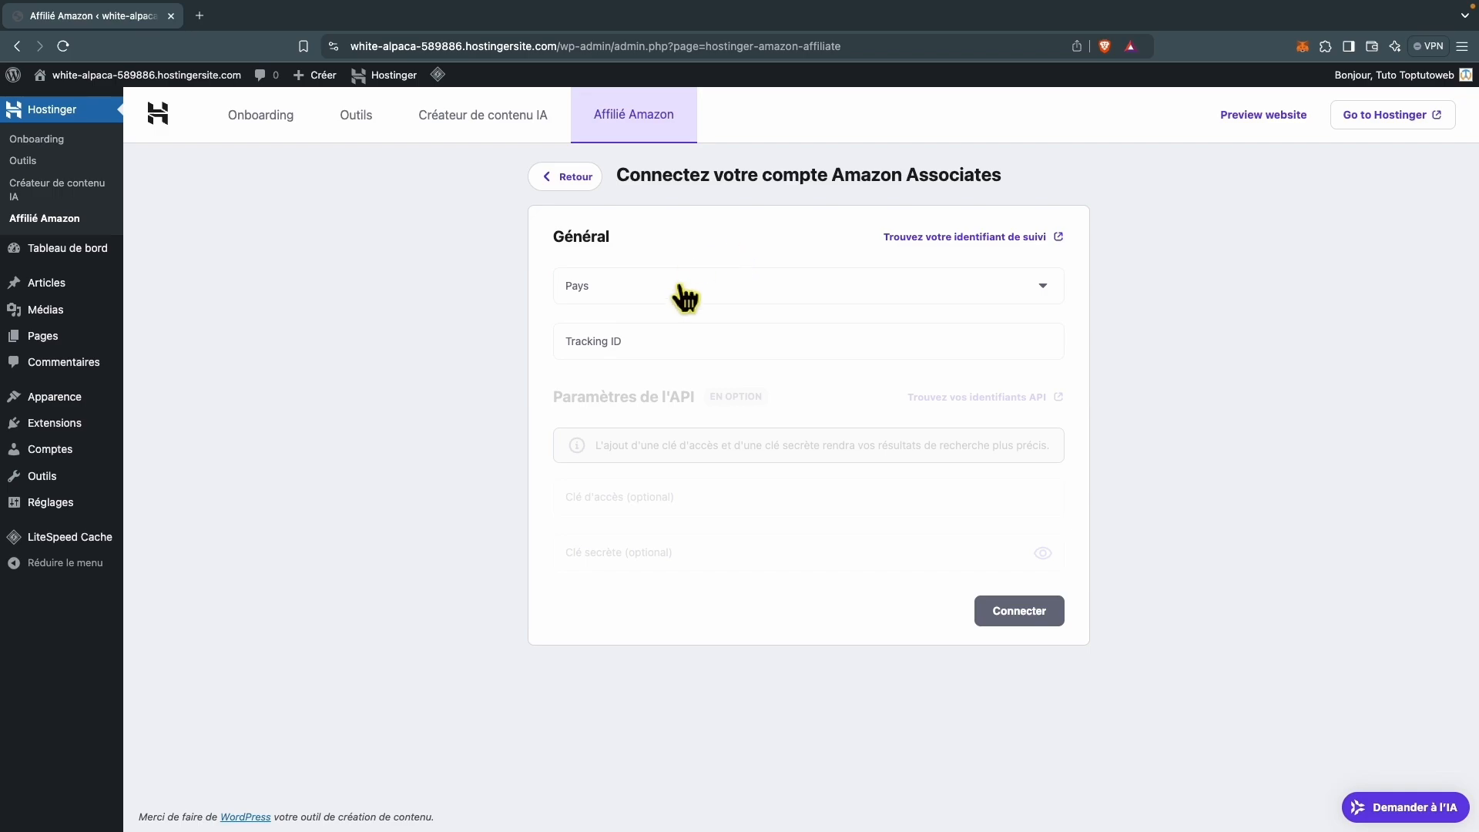
Step: Set the Pays to France - amazon.fr, then switch to the Amazon partner site
left_click(1057, 300)
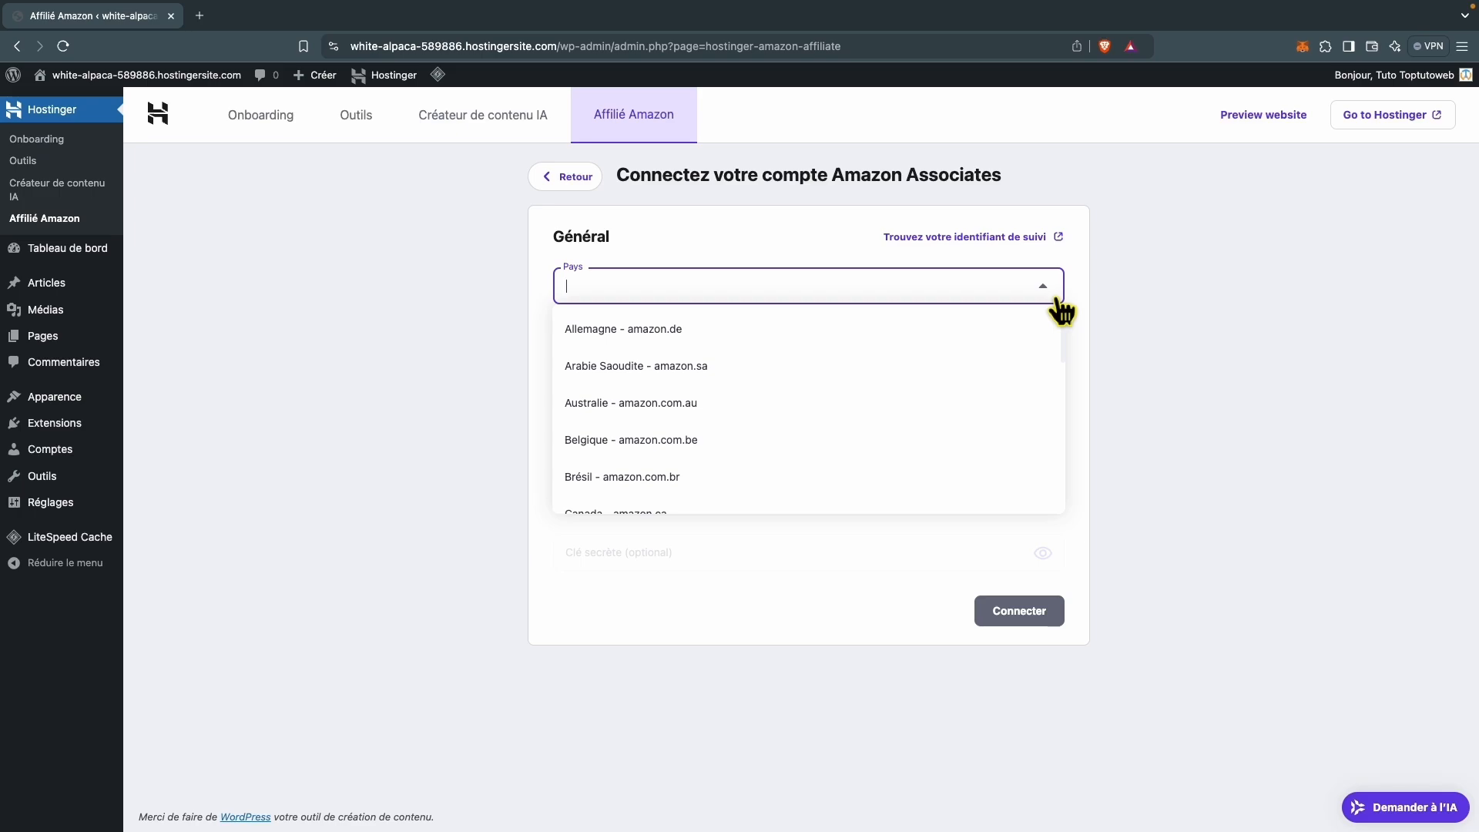
scroll(839, 469, "down", 3)
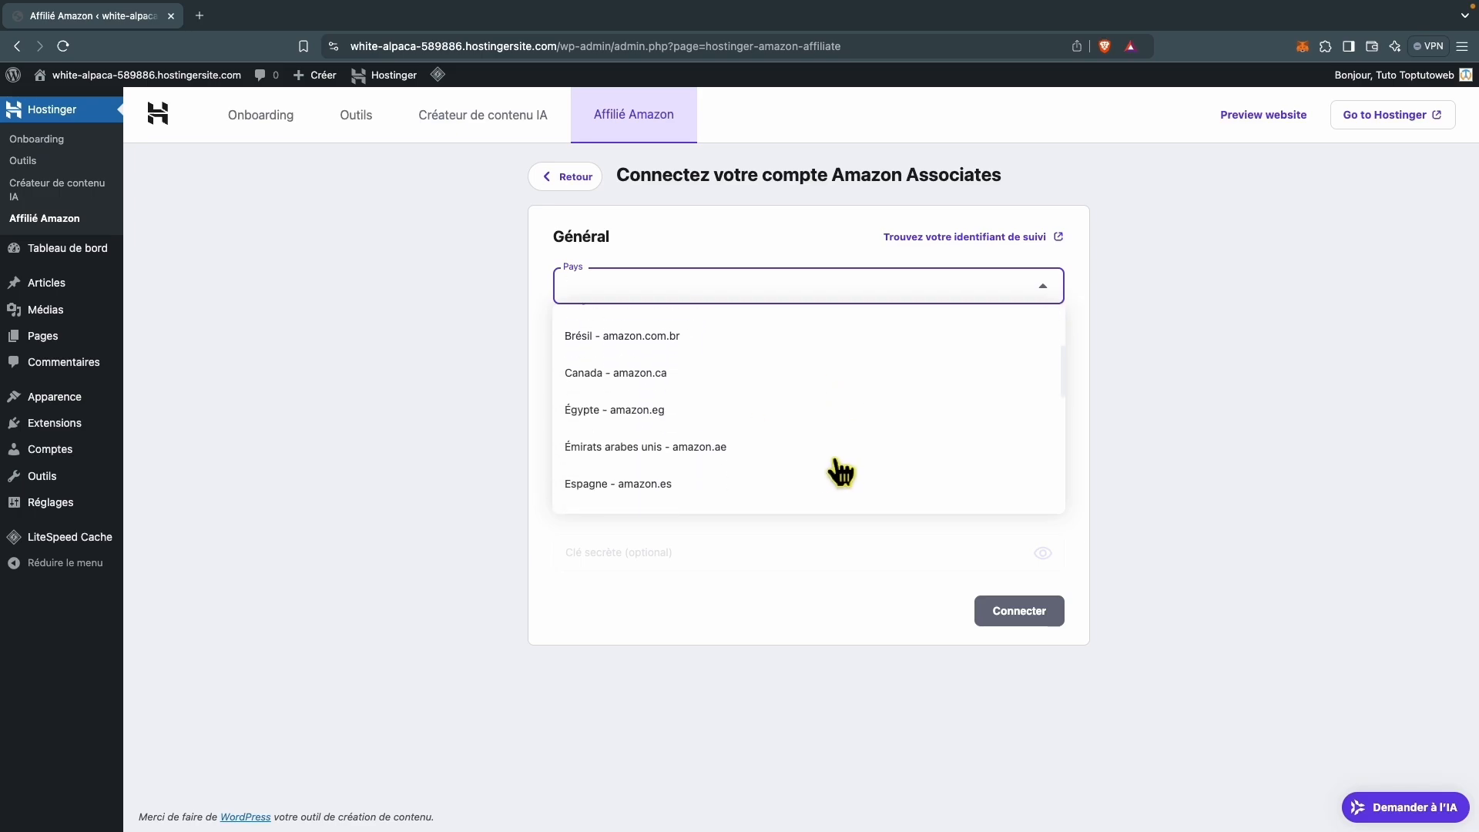
scroll(840, 469, "down", 4)
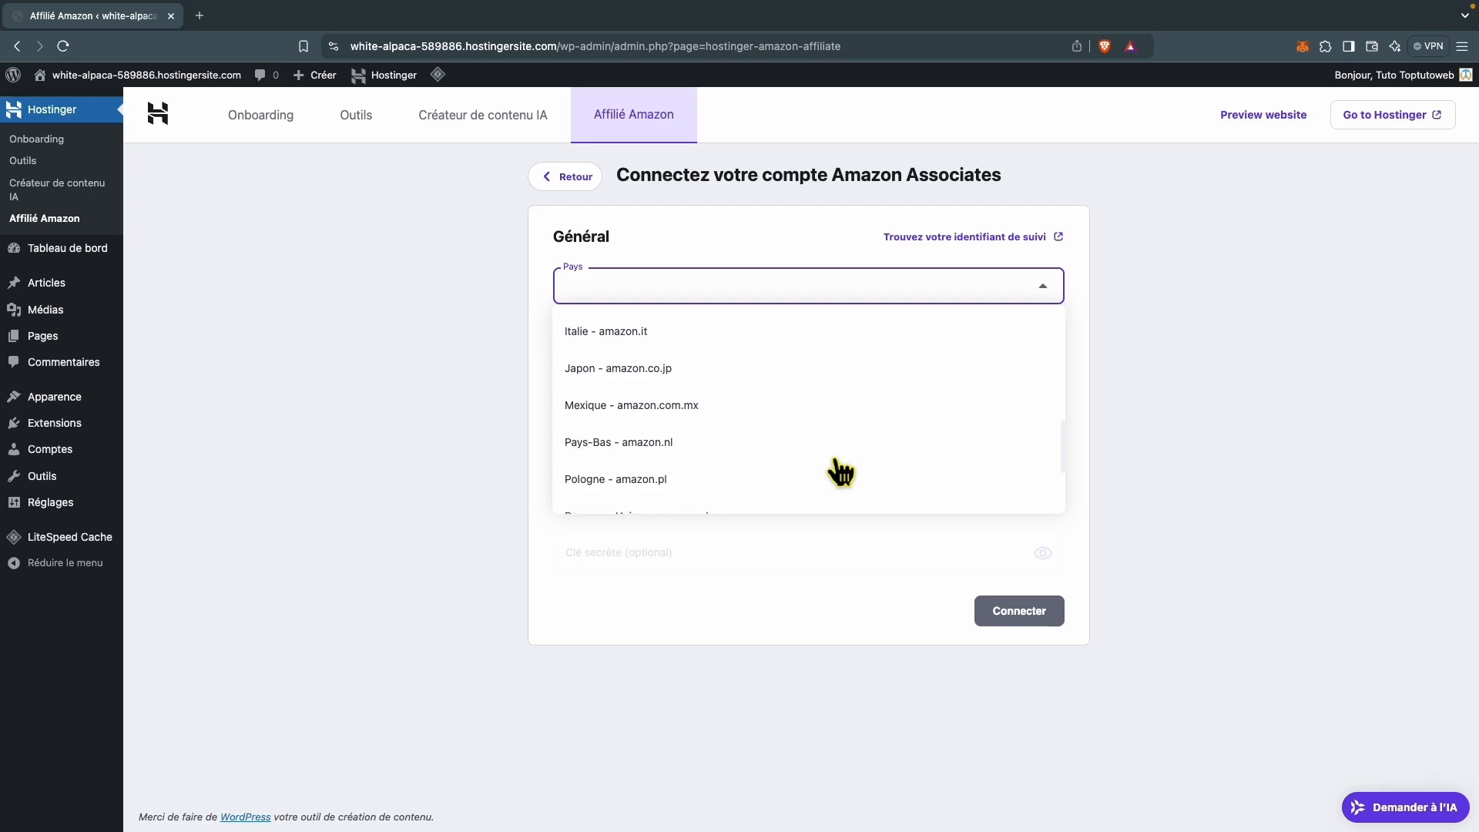
scroll(839, 472, "up", 3)
scroll(839, 470, "down", 2)
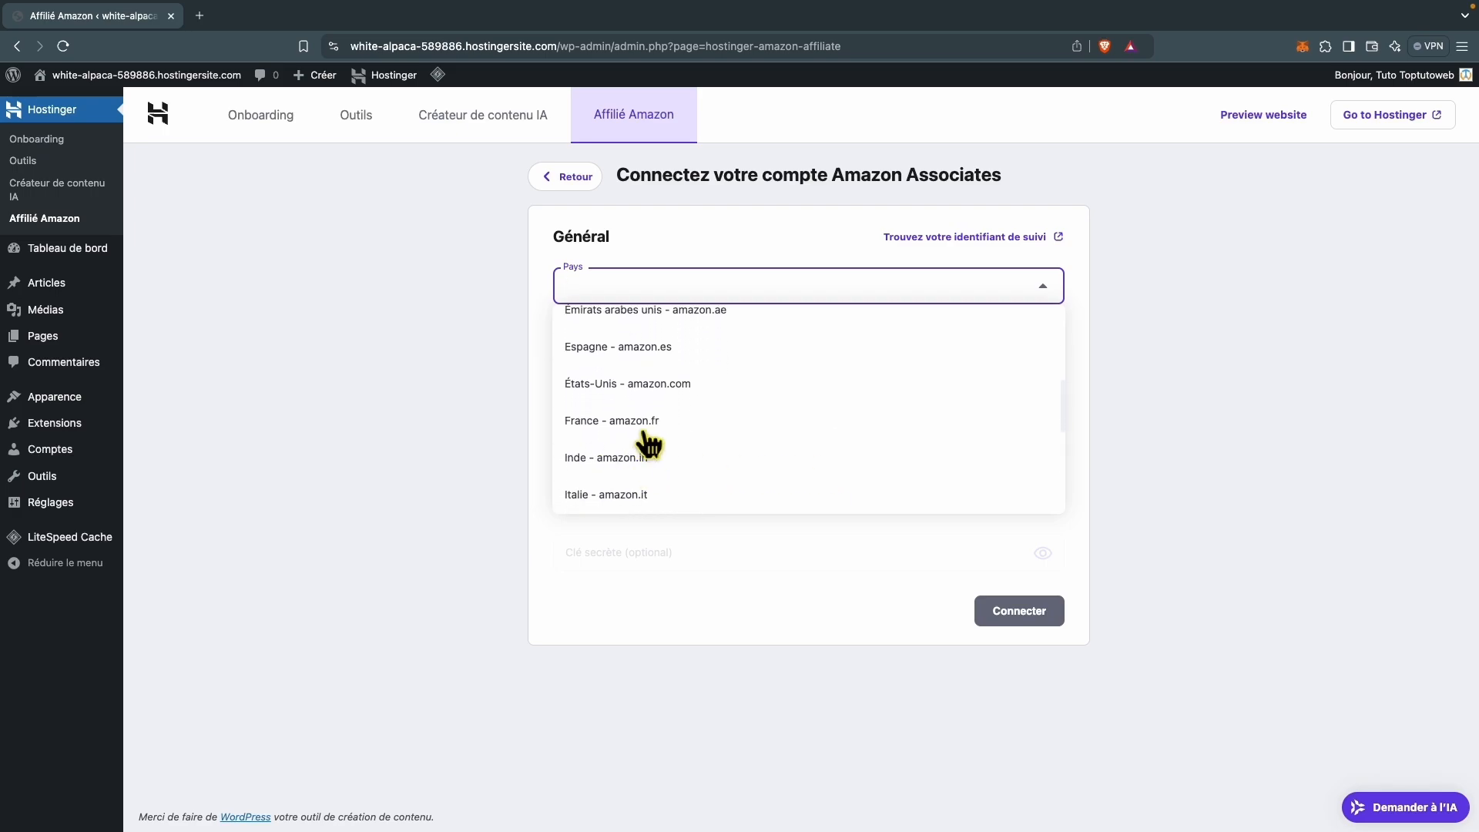
left_click(646, 429)
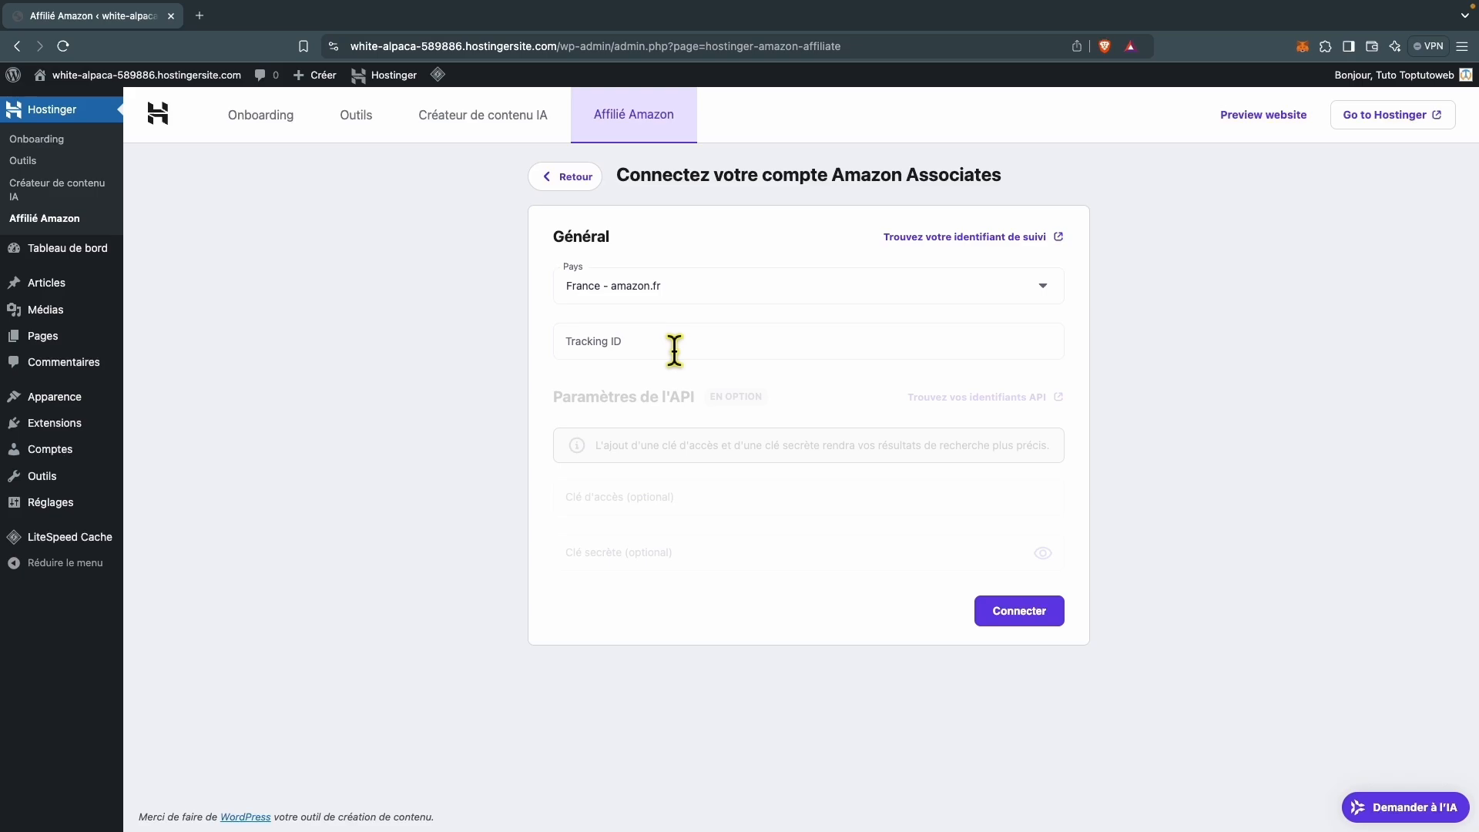
key("ctrl+Right")
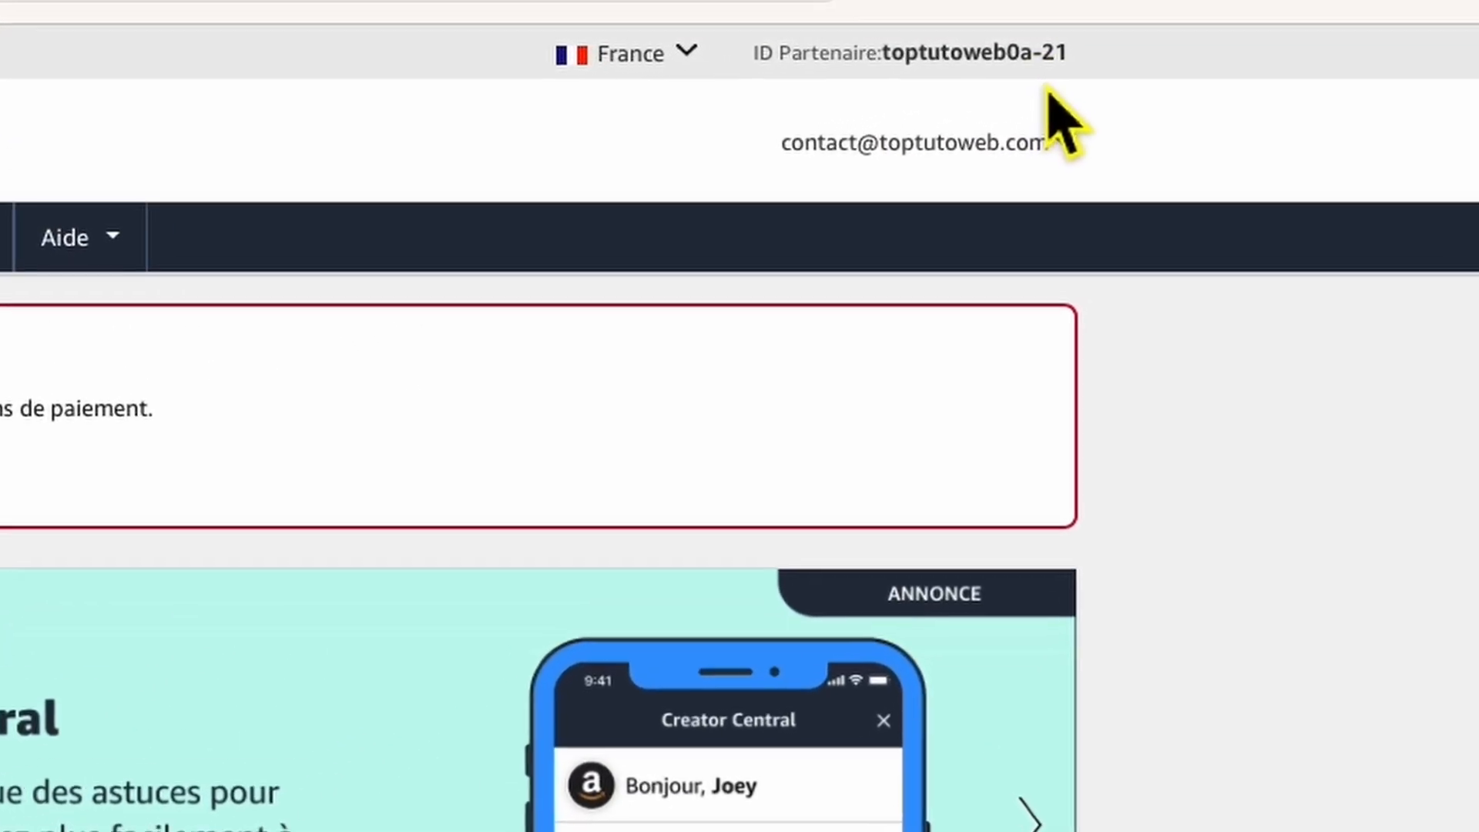
Step: Paste the Amazon partner ID into Tracking ID and connect the account
left_click_drag(1084, 77, 805, 108)
right_click(939, 65)
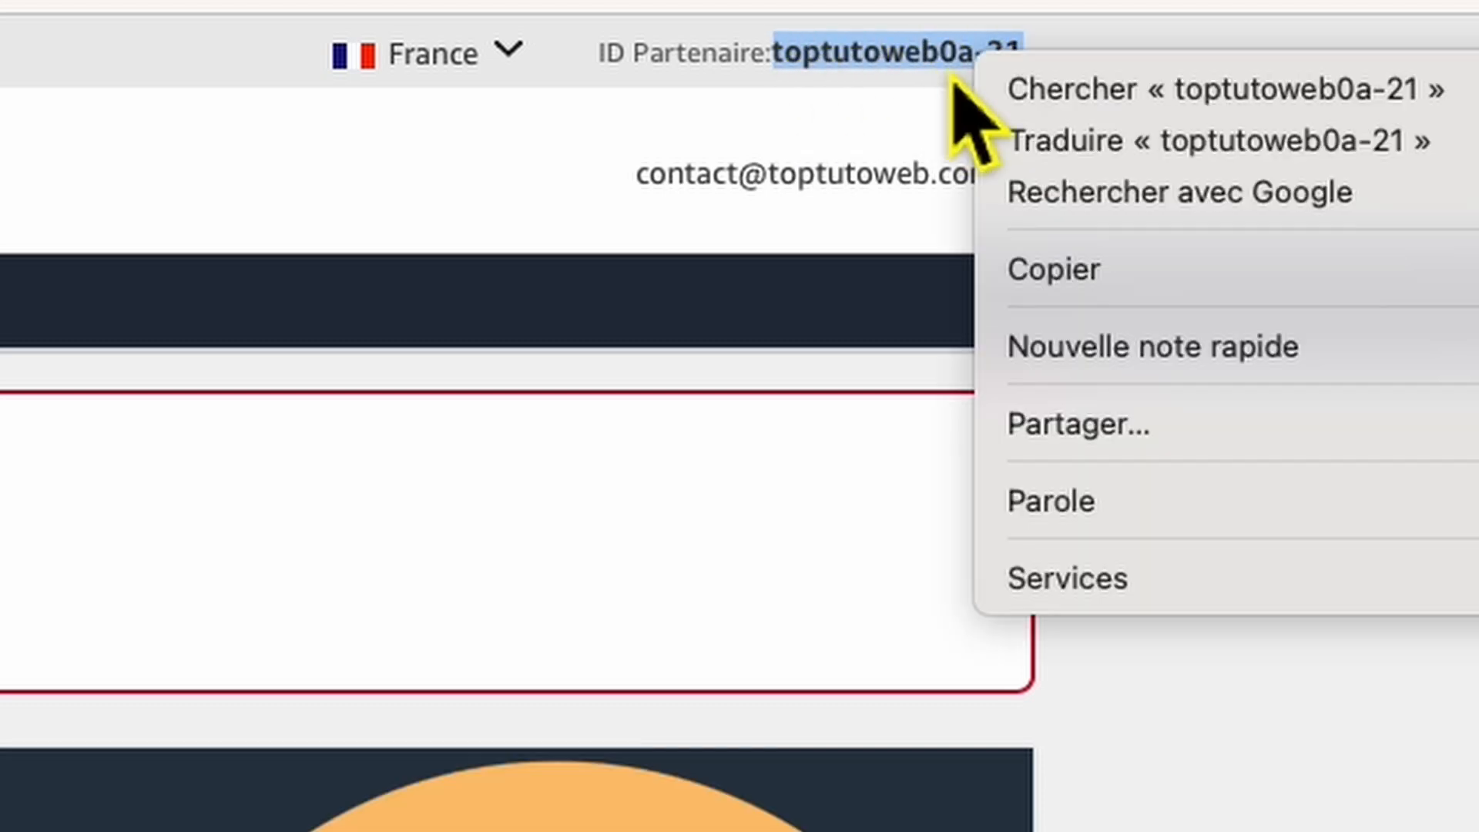
left_click(1066, 269)
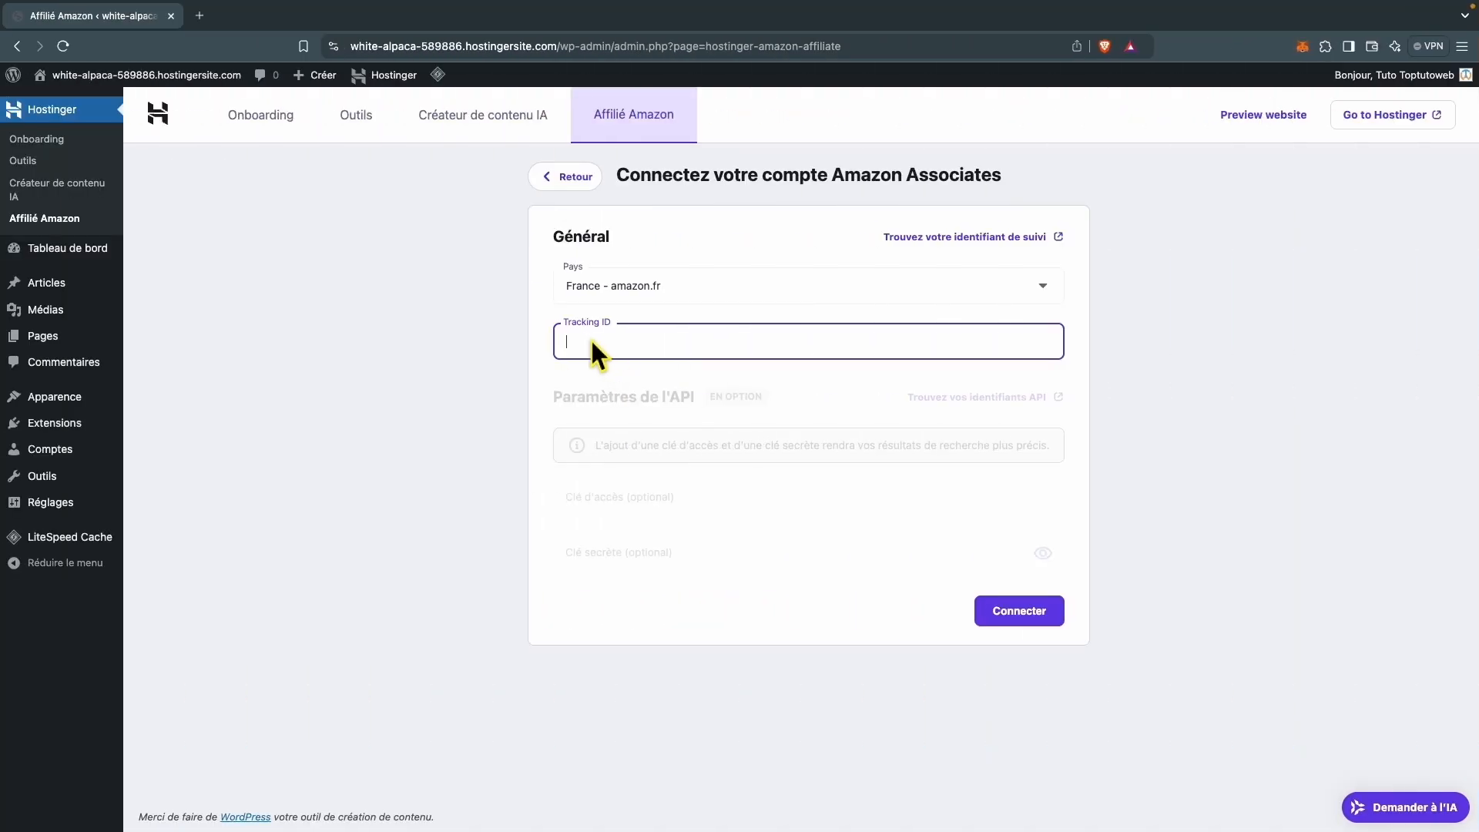
right_click(593, 354)
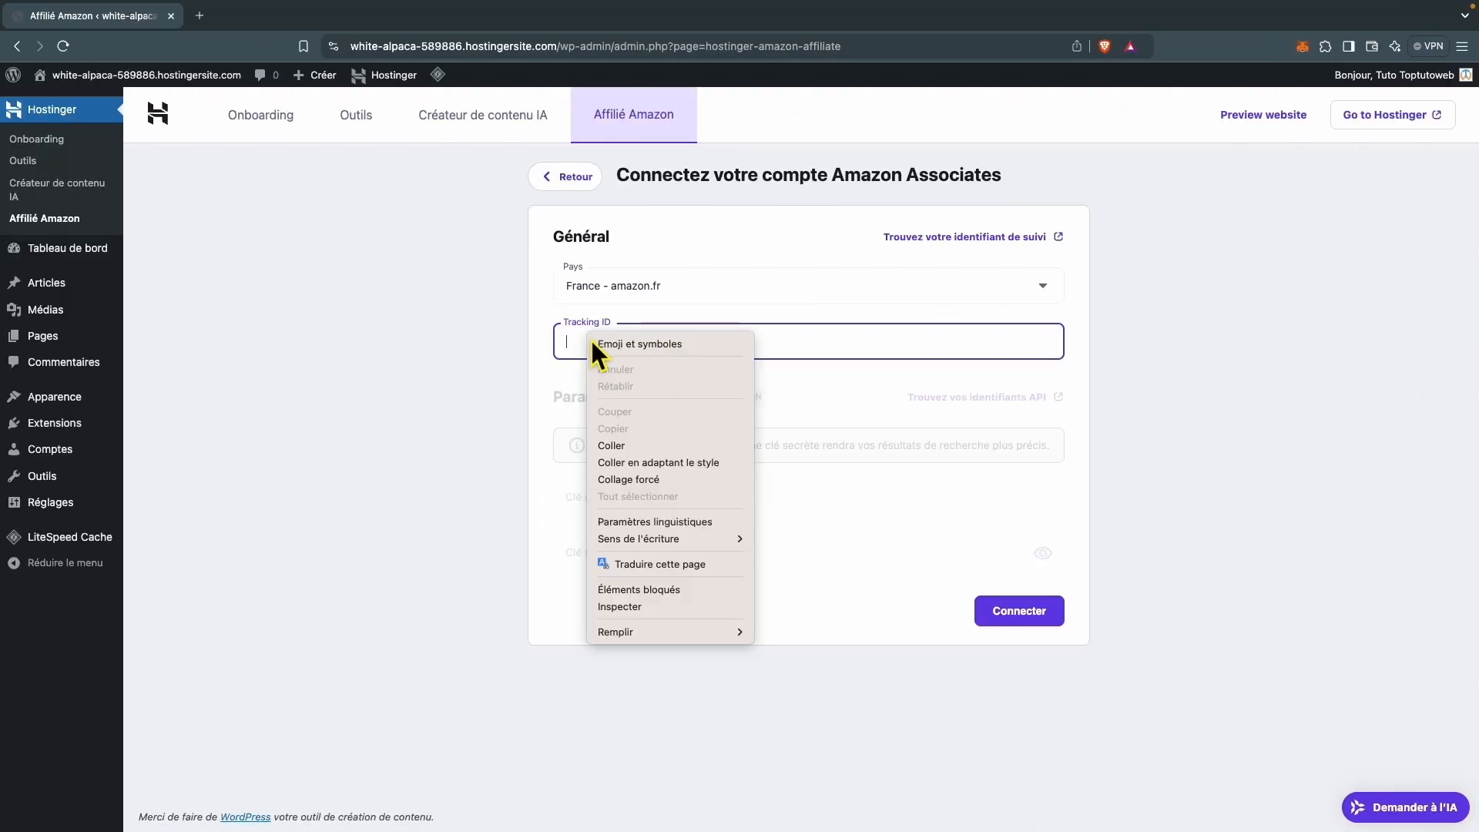
left_click(629, 446)
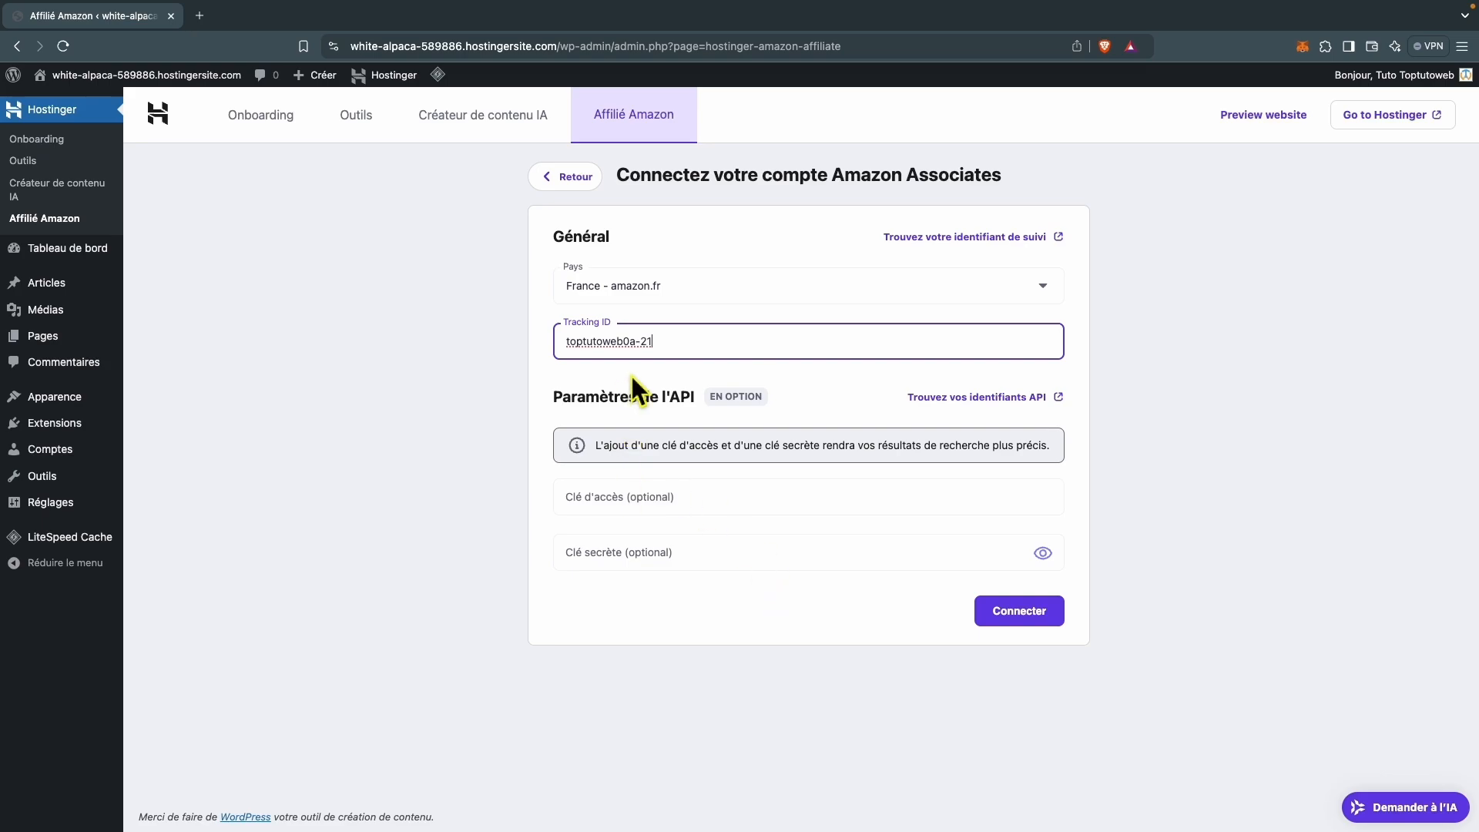
left_click(1040, 623)
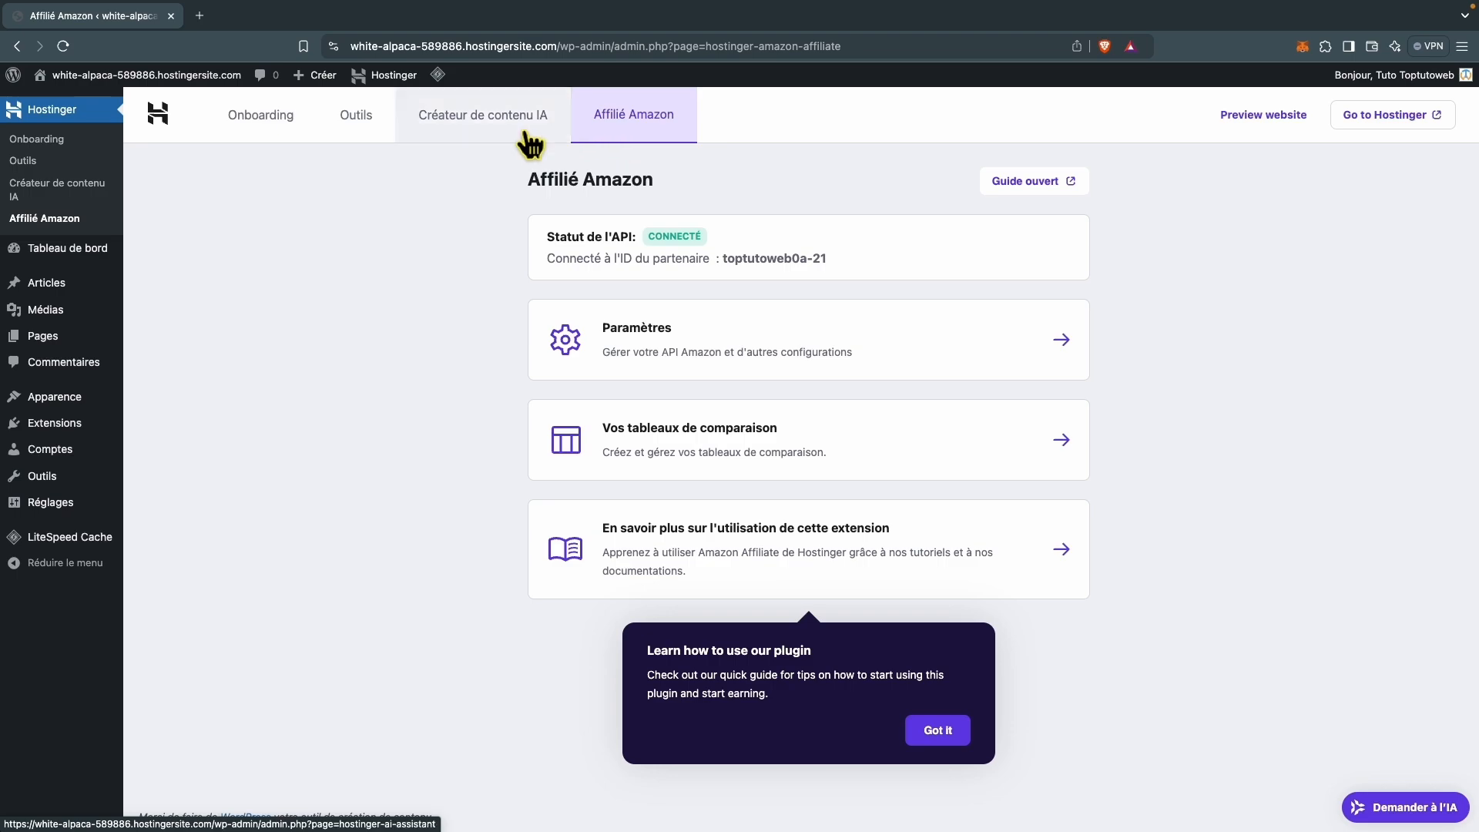
left_click(1054, 369)
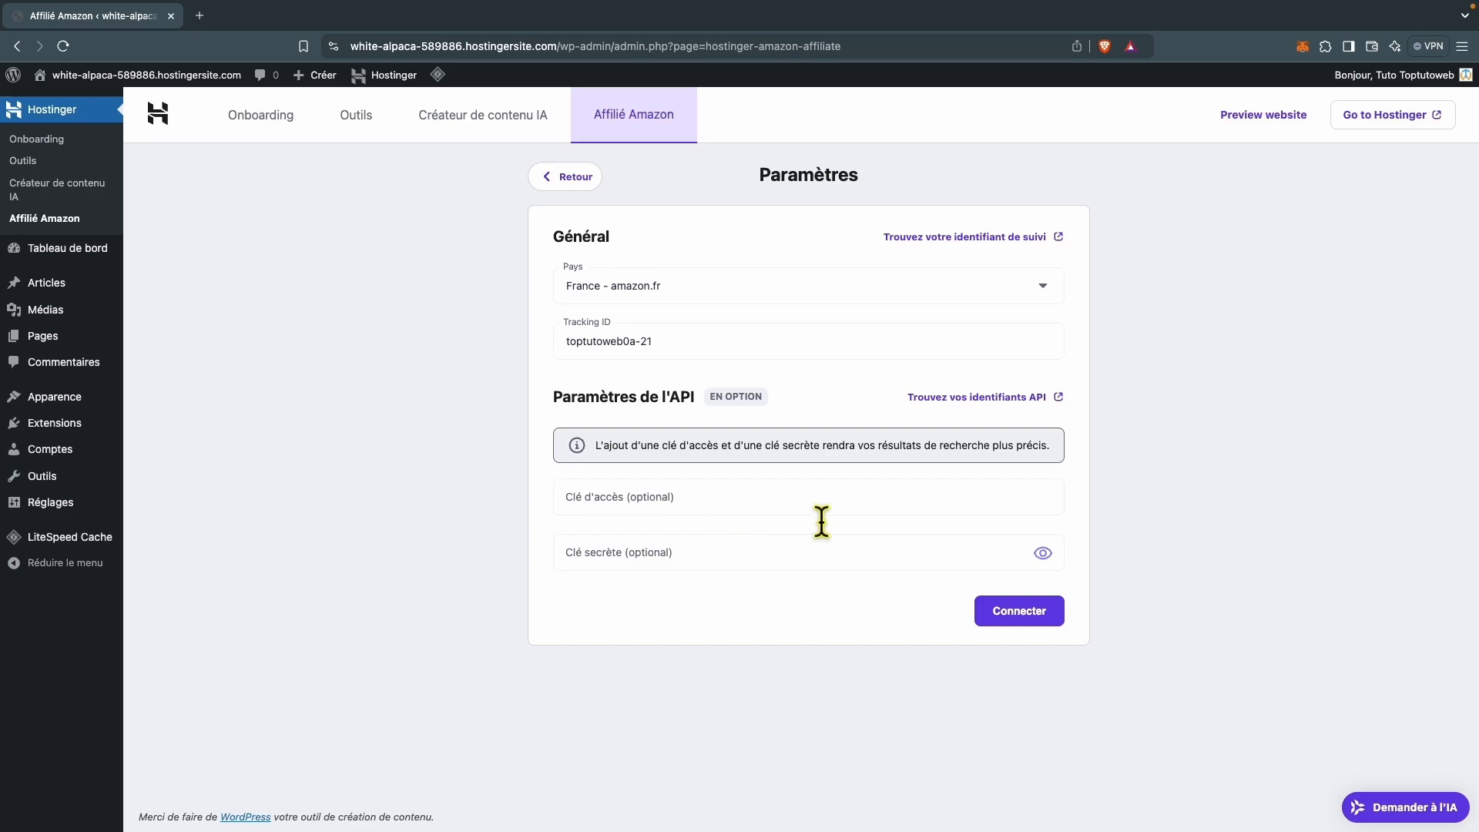
left_click(578, 182)
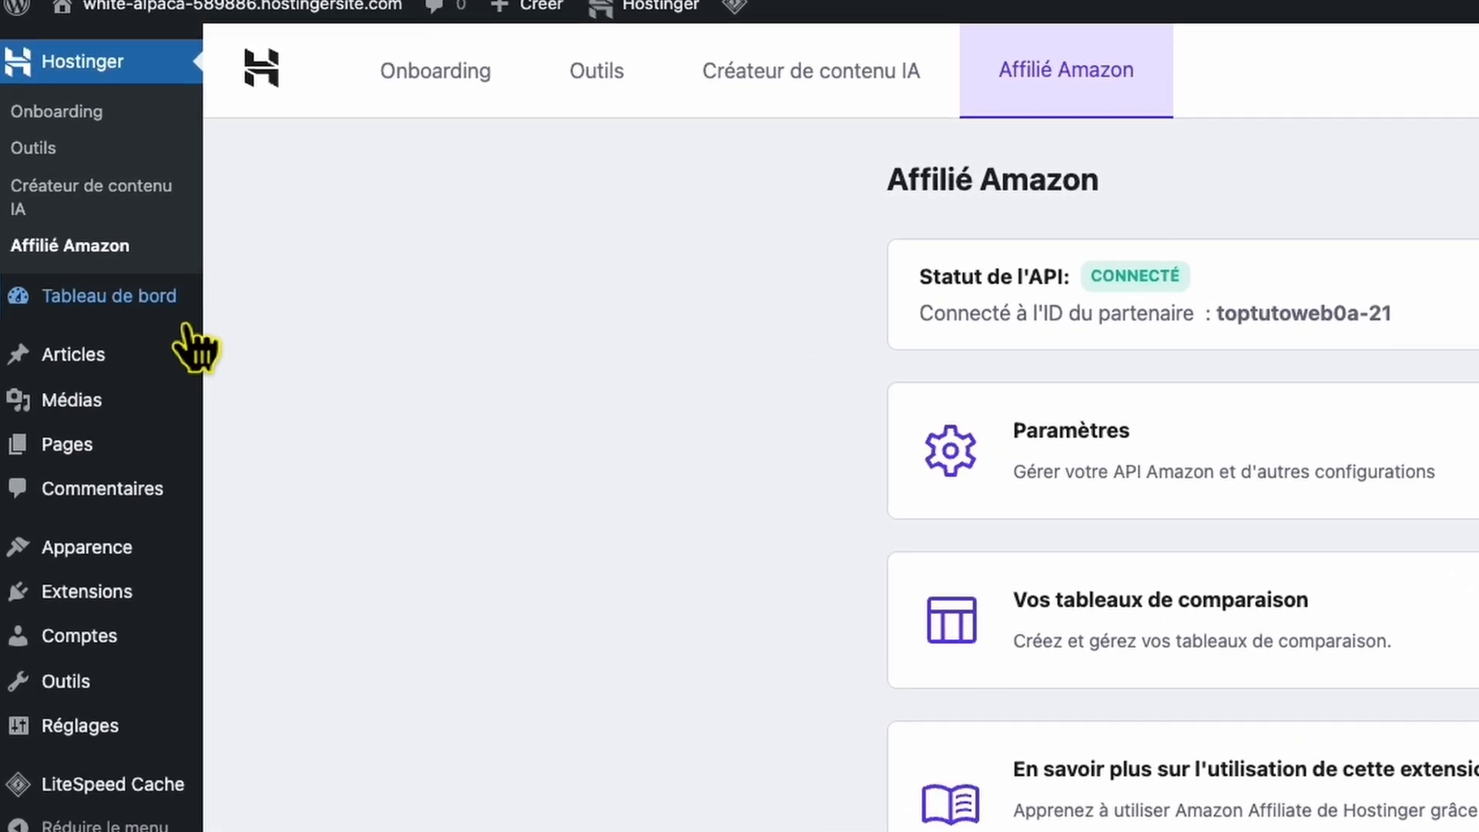
Step: Go to the WordPress Tableau de bord and reveal the Articles submenu
mouse_move(111, 259)
left_click(231, 359)
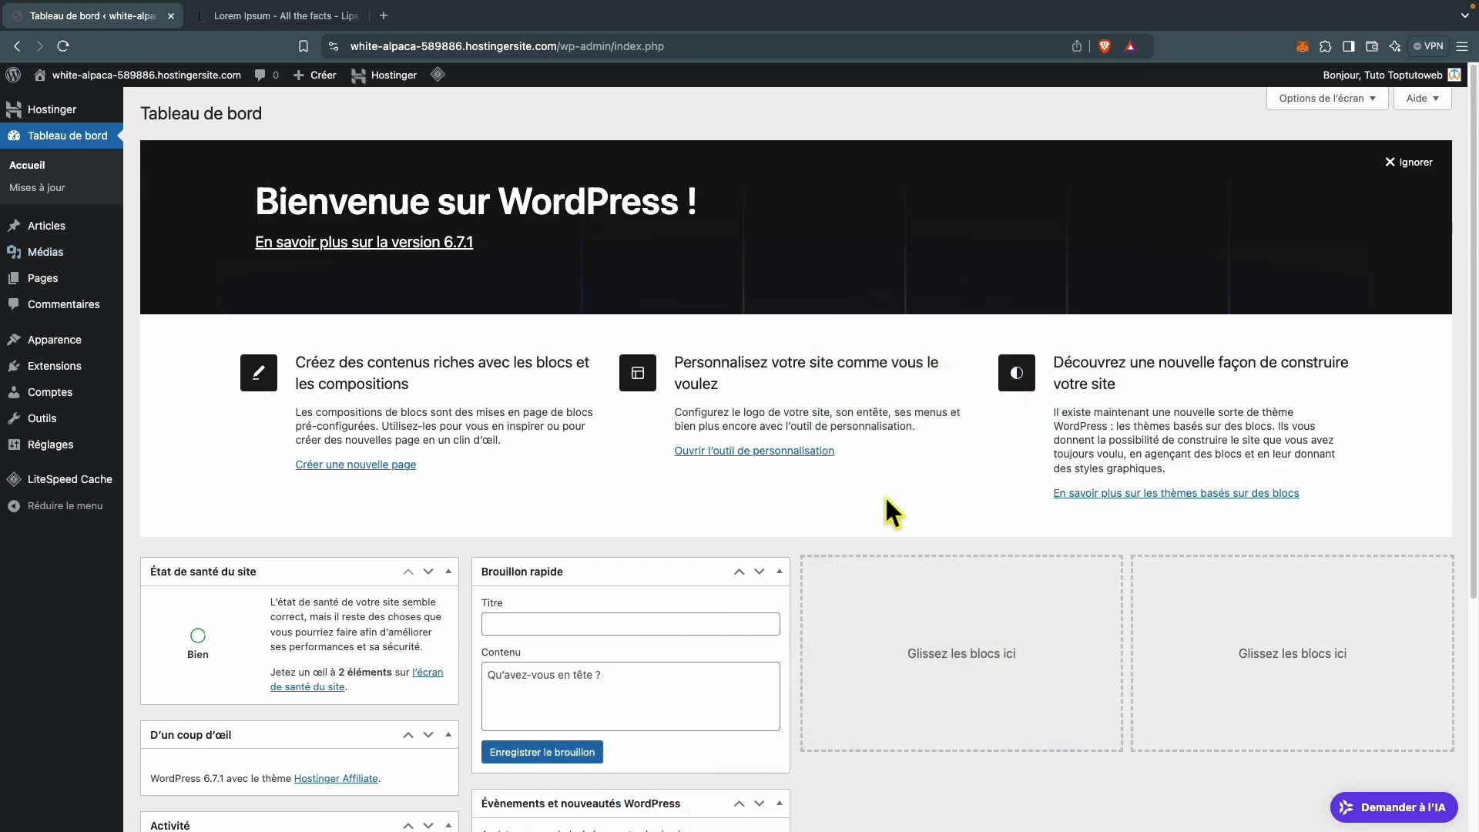
mouse_move(99, 236)
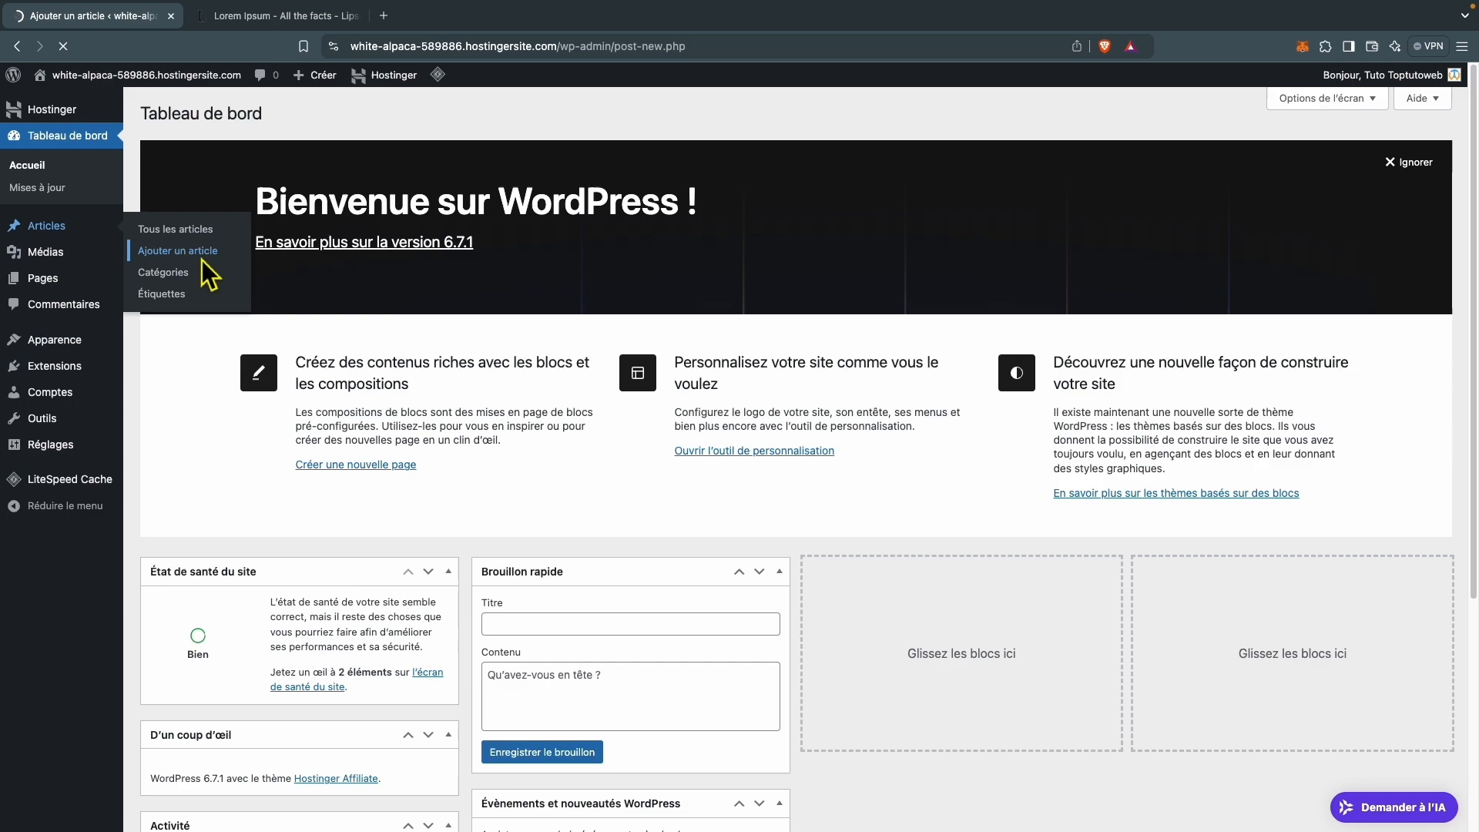
Step: Create a post titled 'Micros externes pour youtubeurs' with a pasted Lorem Ipsum paragraph, then add a new block
left_click(454, 431)
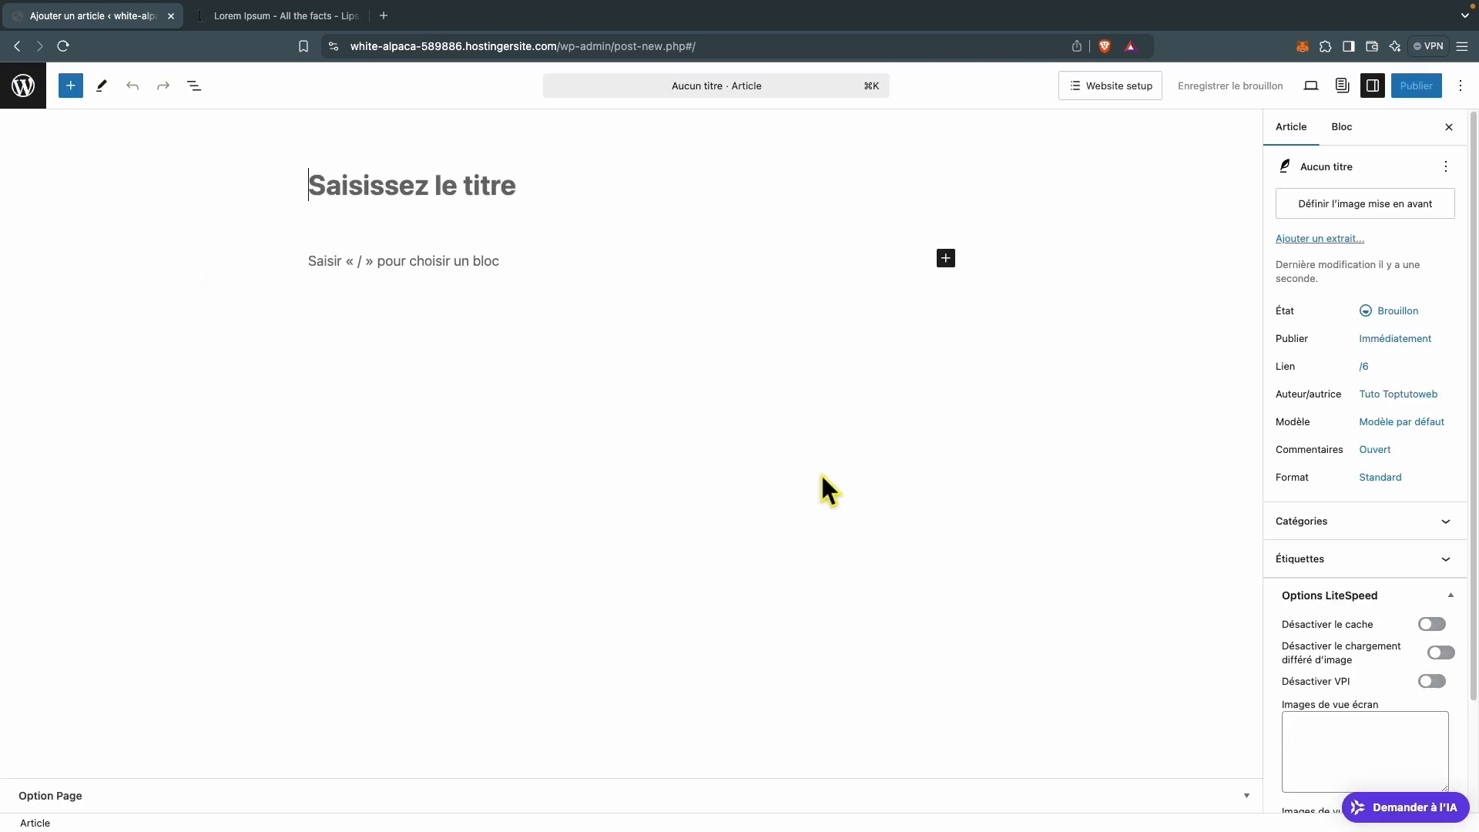
key("super+v")
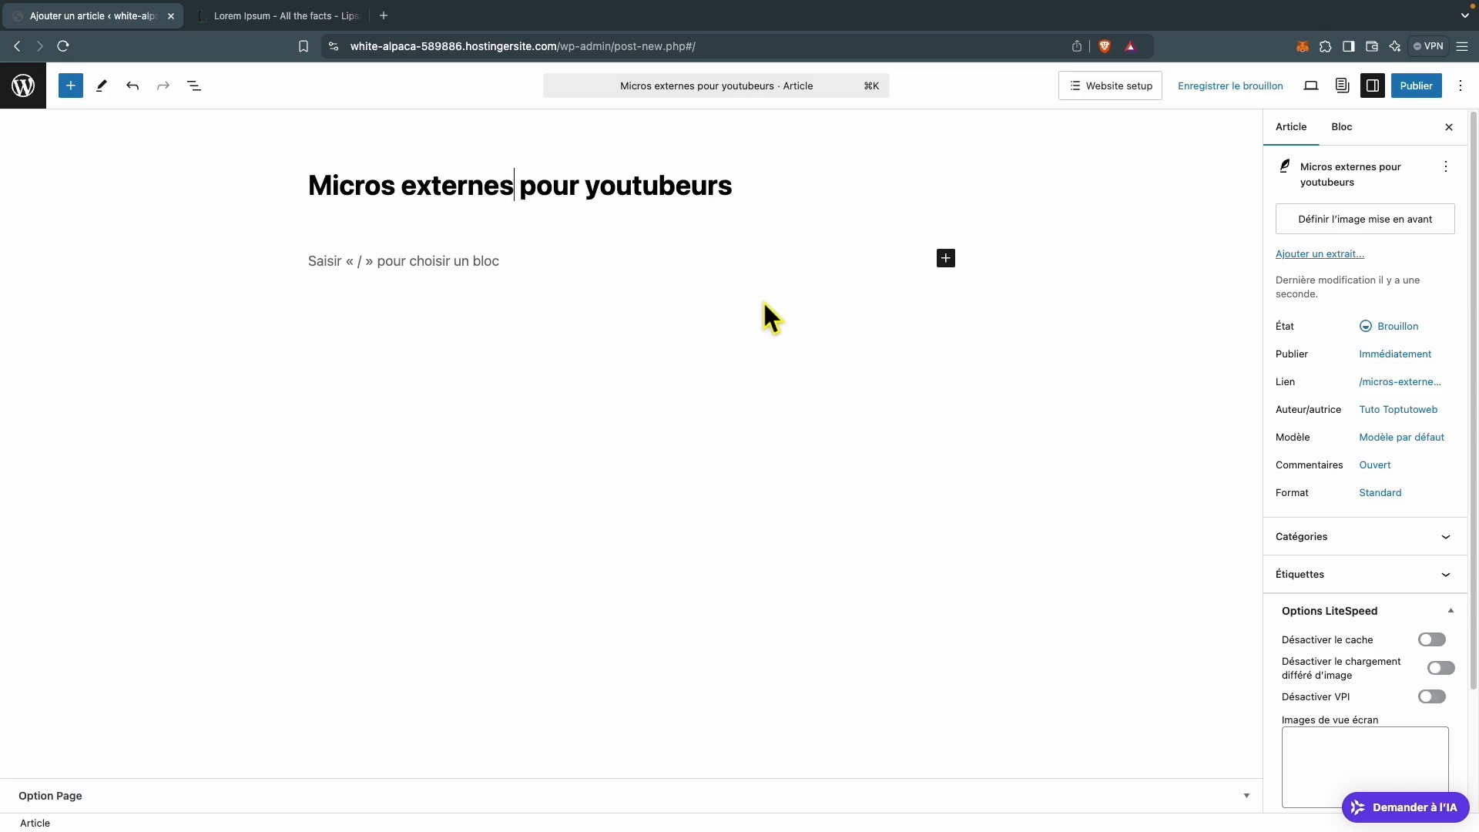
left_click(653, 280)
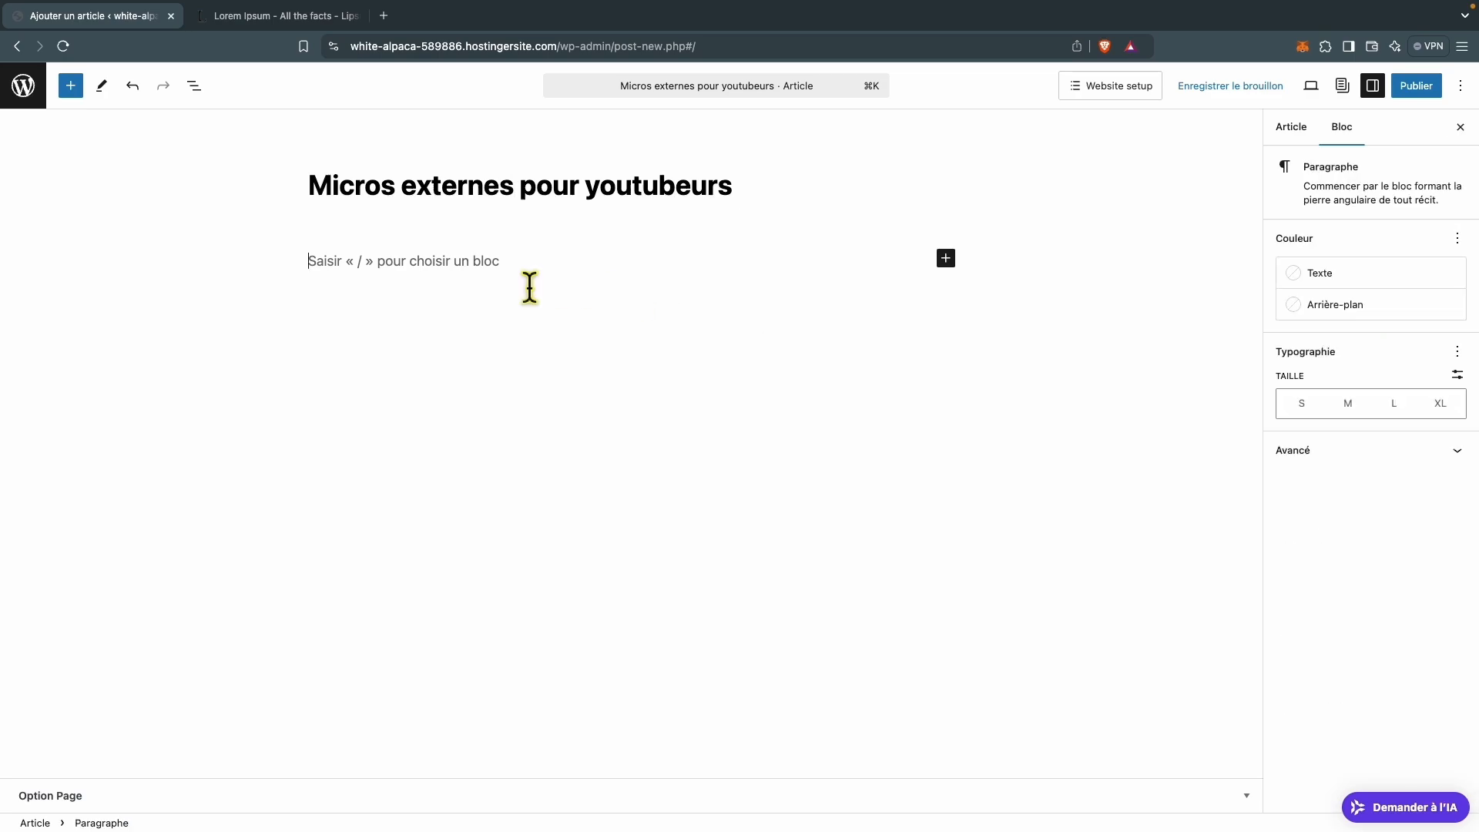
right_click(346, 270)
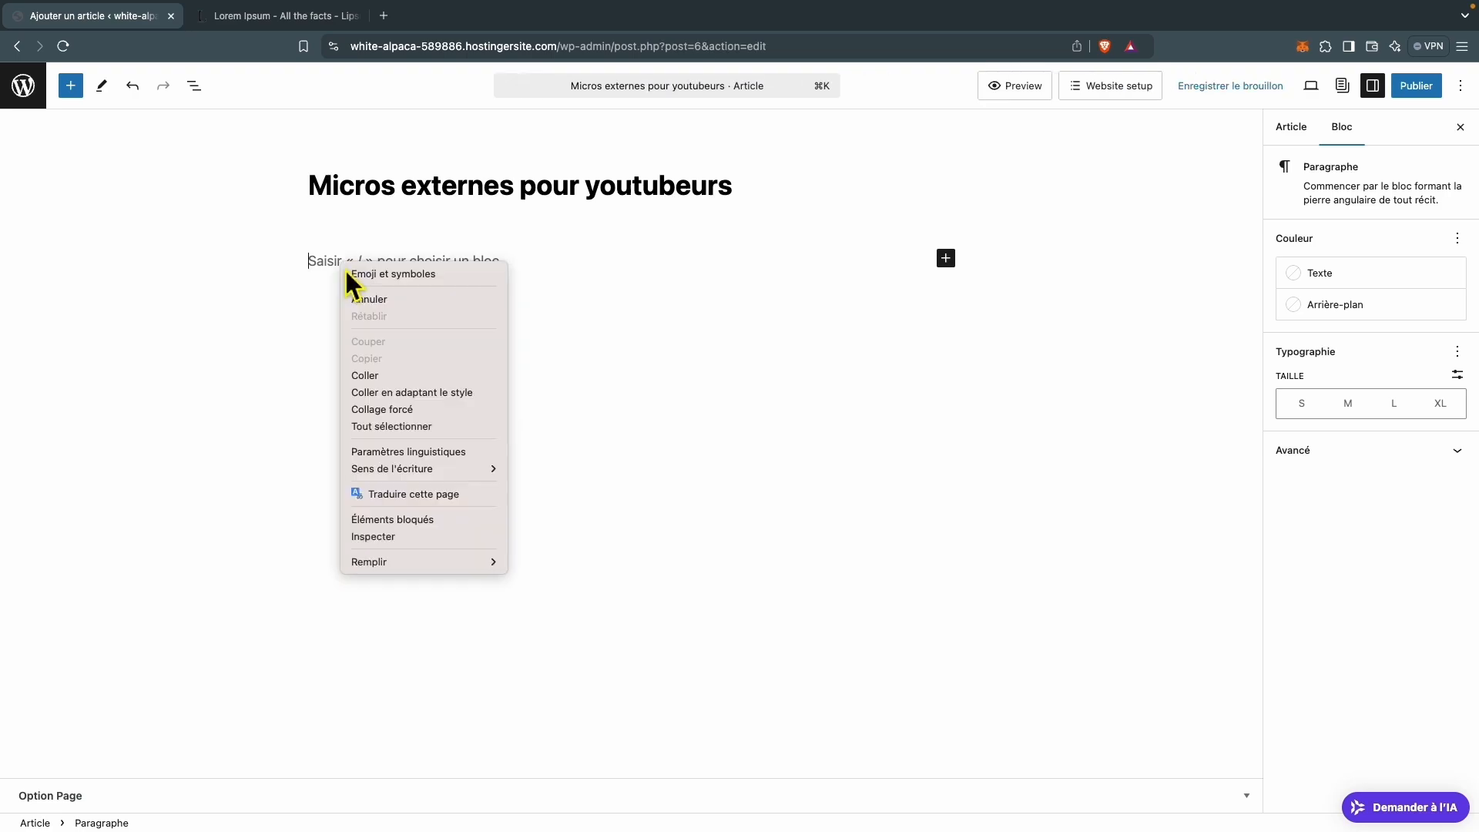
left_click(399, 377)
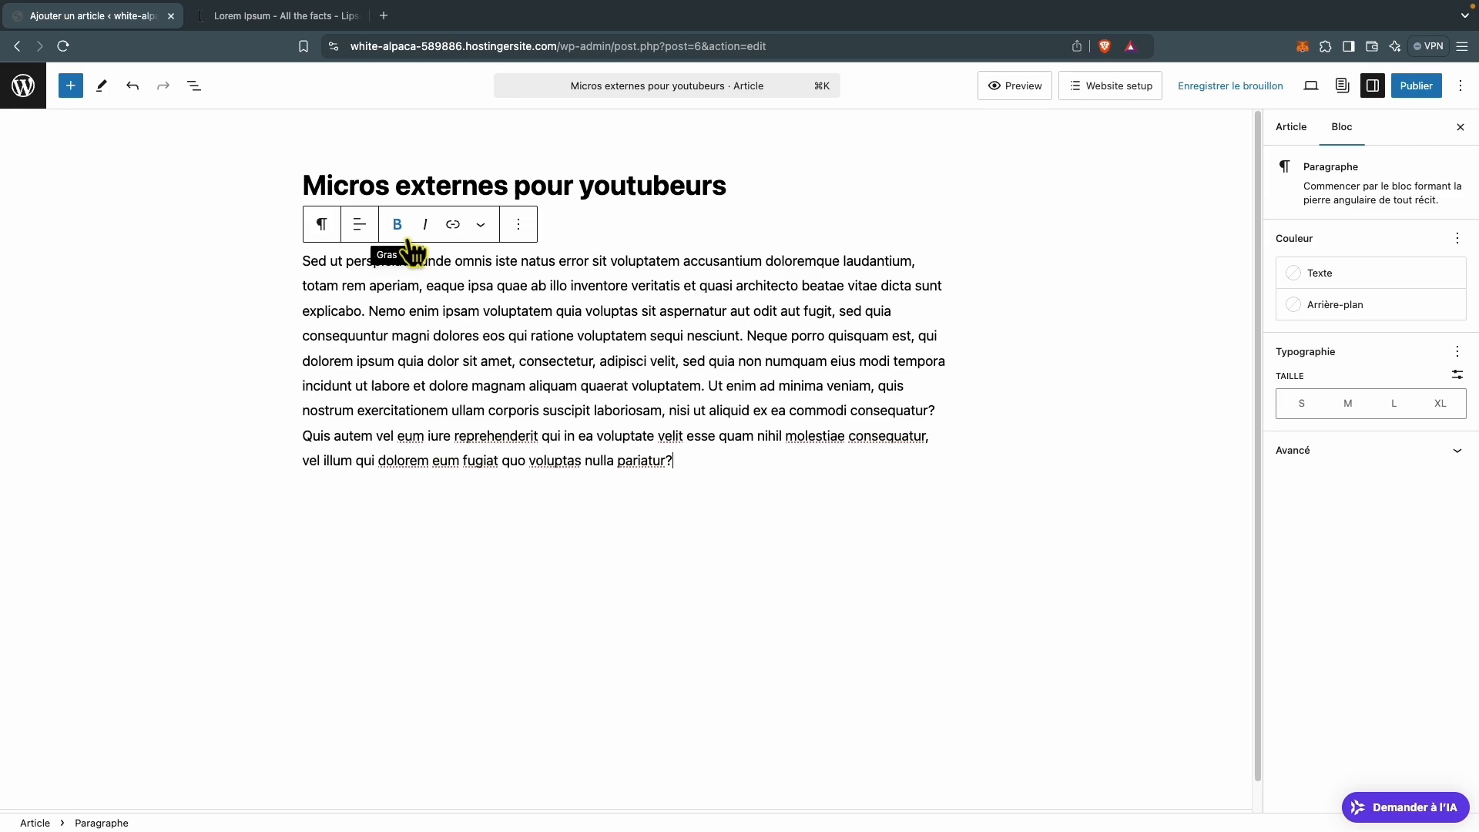
key("Return")
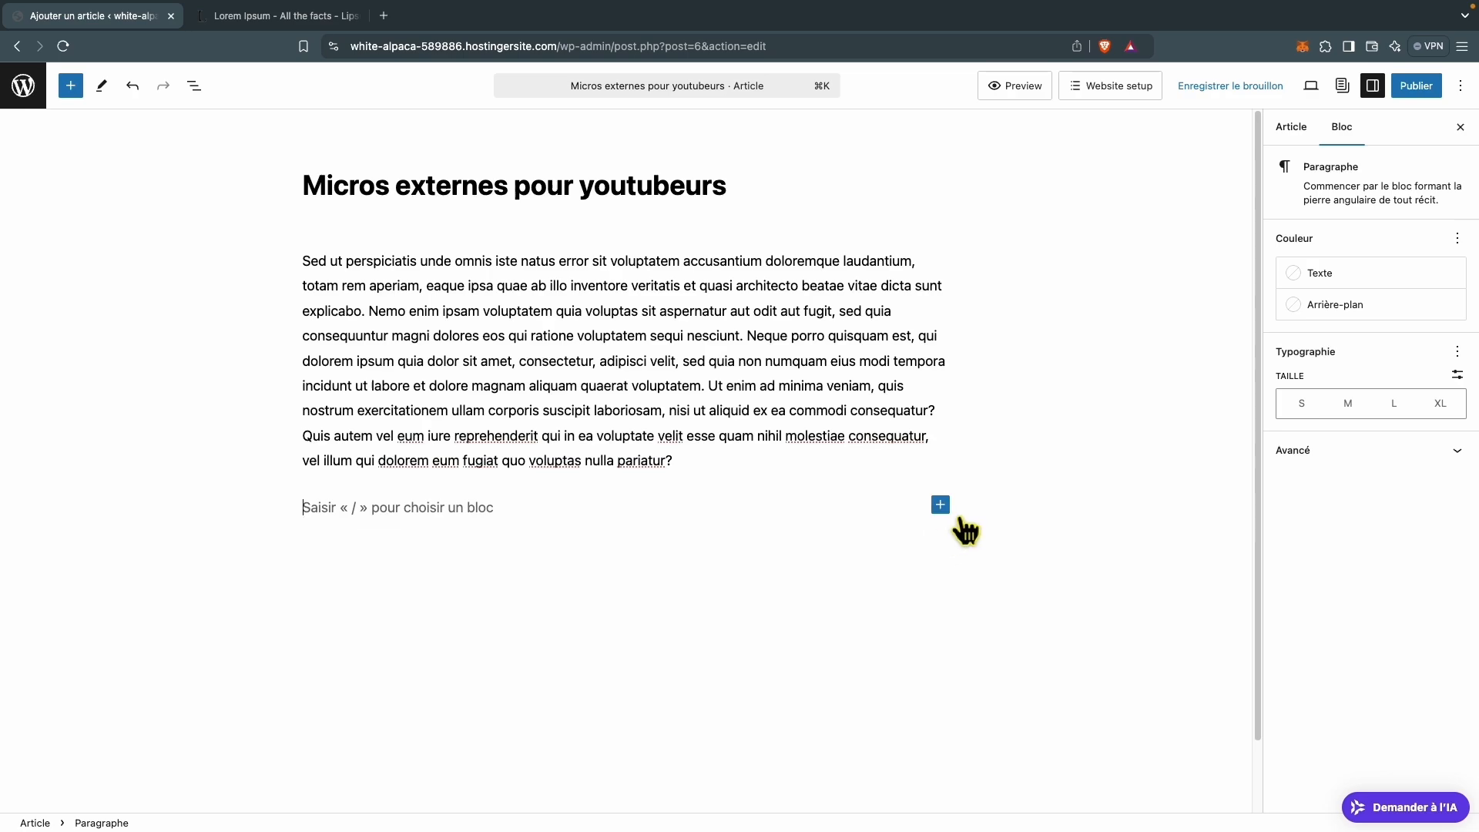
Step: Search the full block library for 'amazon' and pick the Lien vers le(s) produit(s) Amazon block
left_click(940, 505)
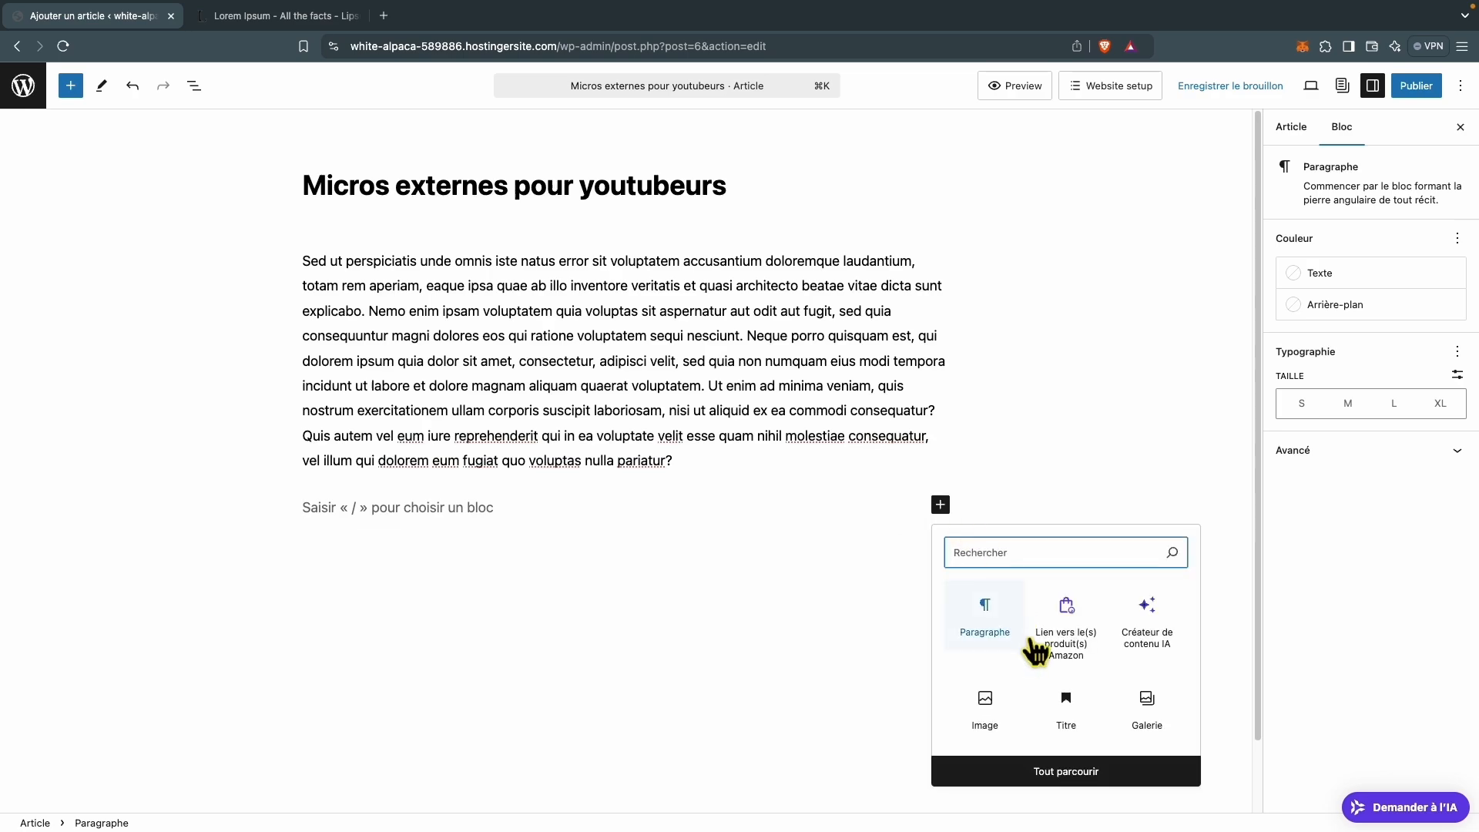
left_click(1068, 778)
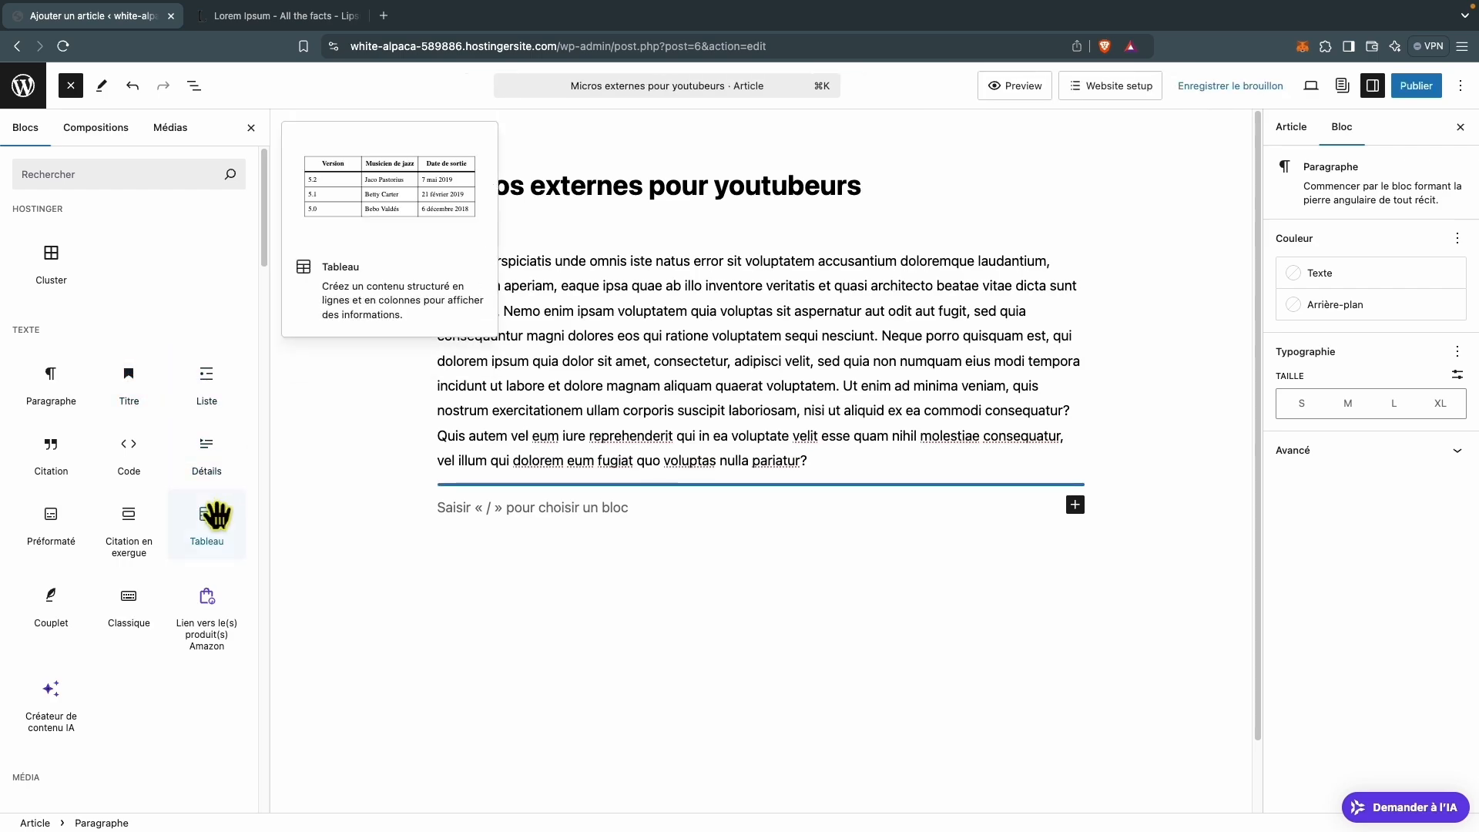
scroll(172, 678, "down", 5)
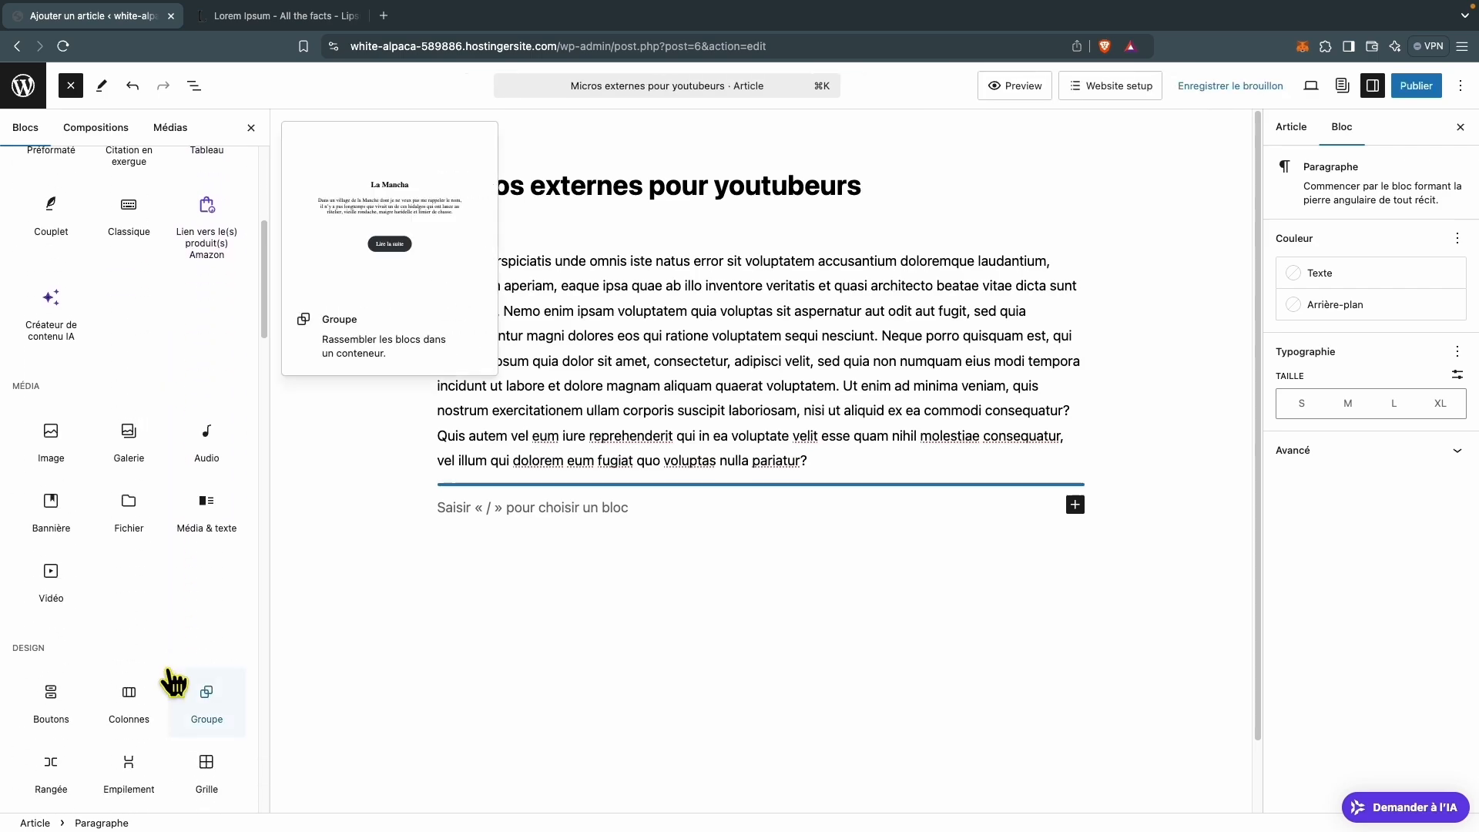
scroll(165, 628, "down", 4)
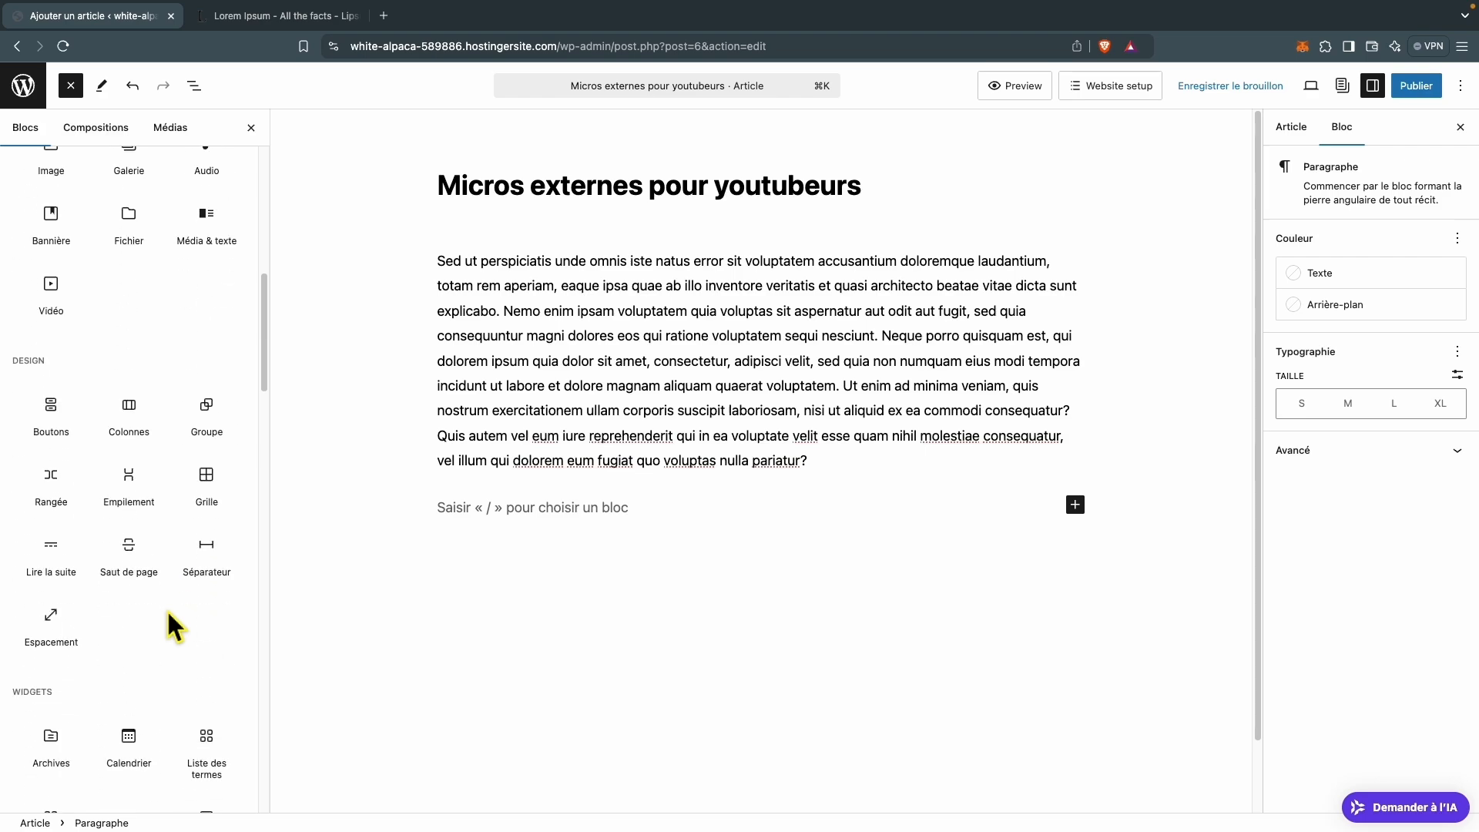
scroll(166, 608, "down", 5)
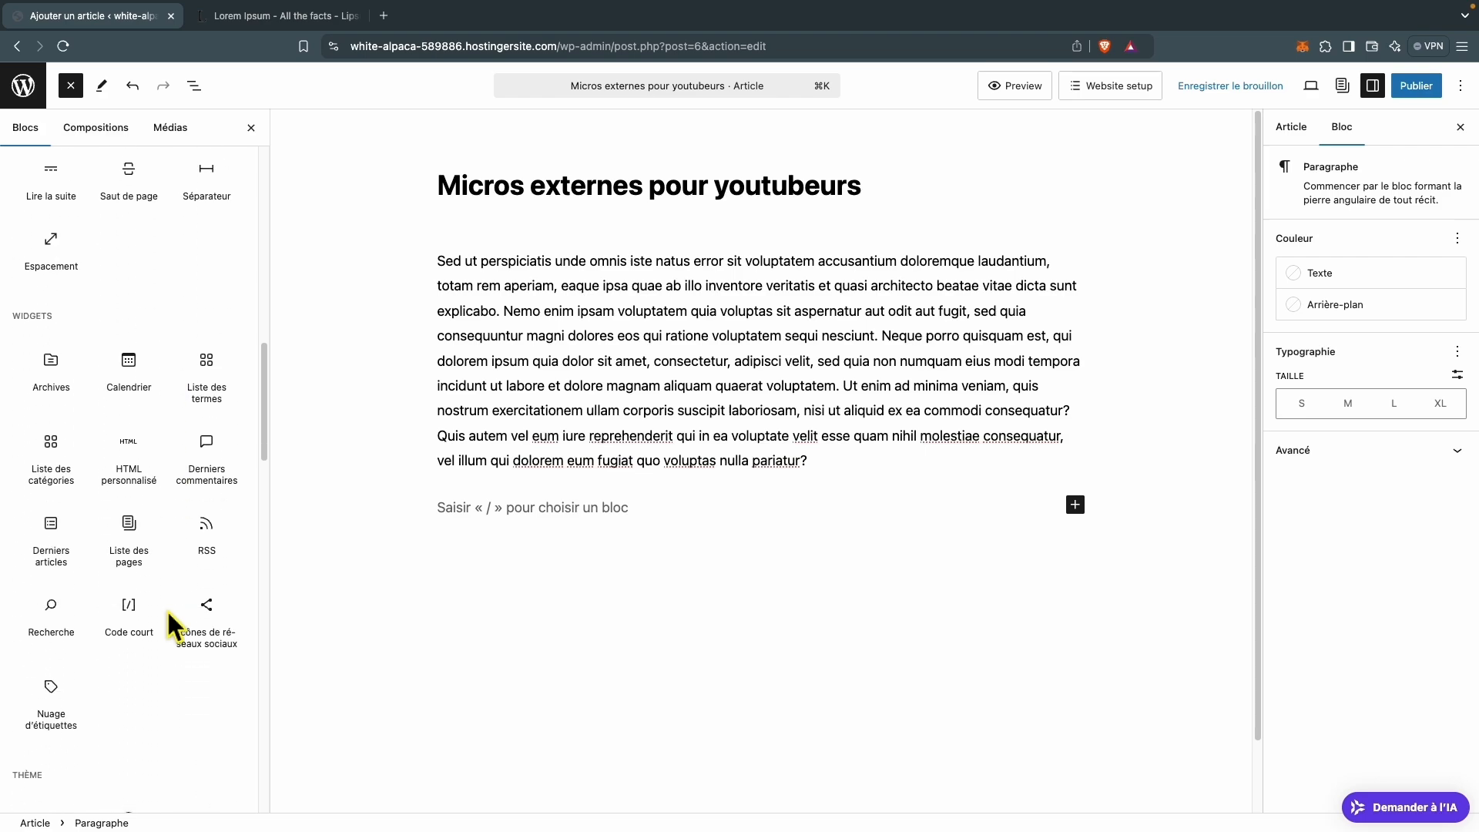
scroll(167, 617, "up", 2)
scroll(167, 619, "up", 10)
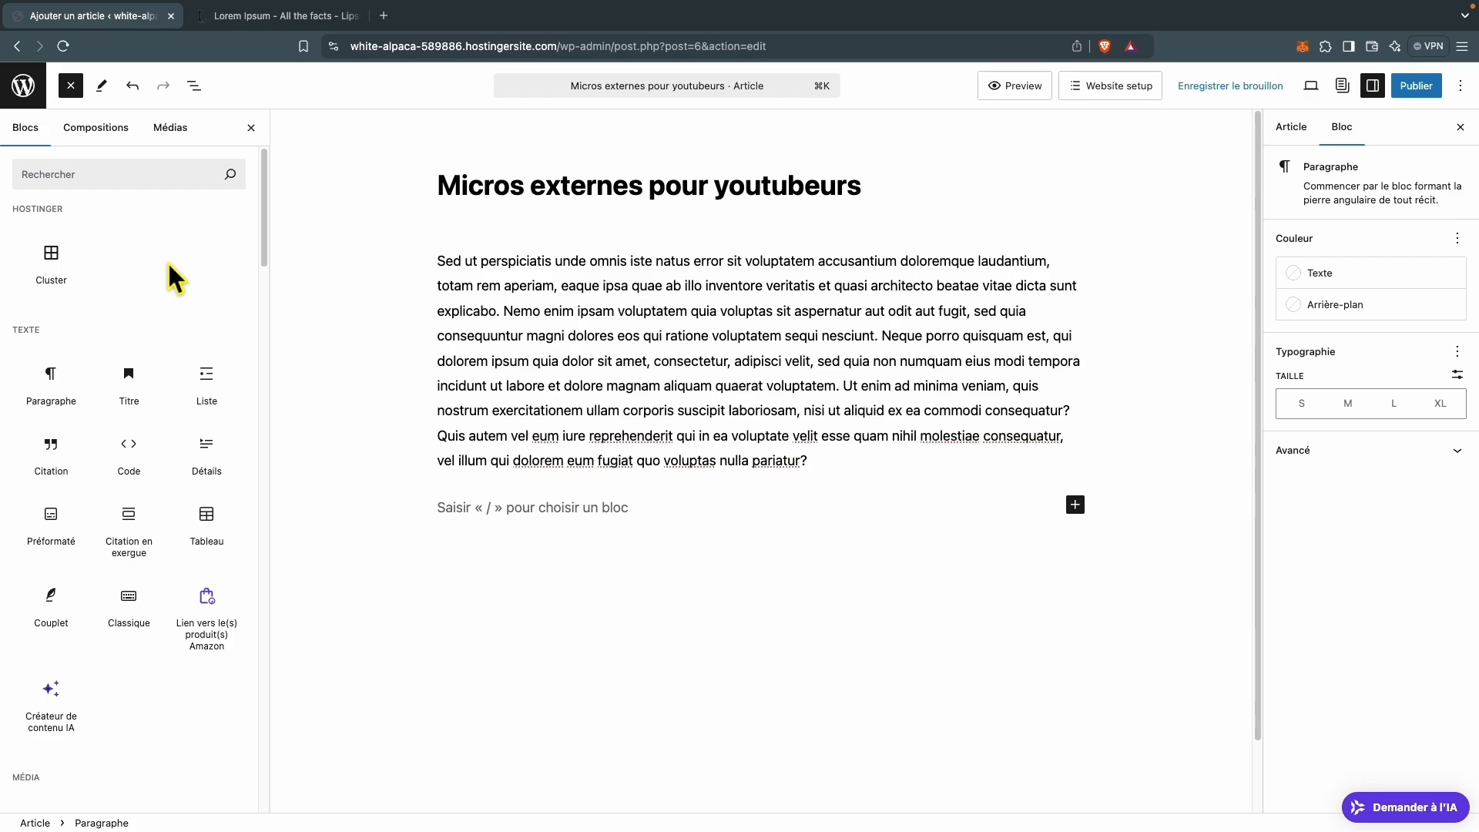
left_click(82, 183)
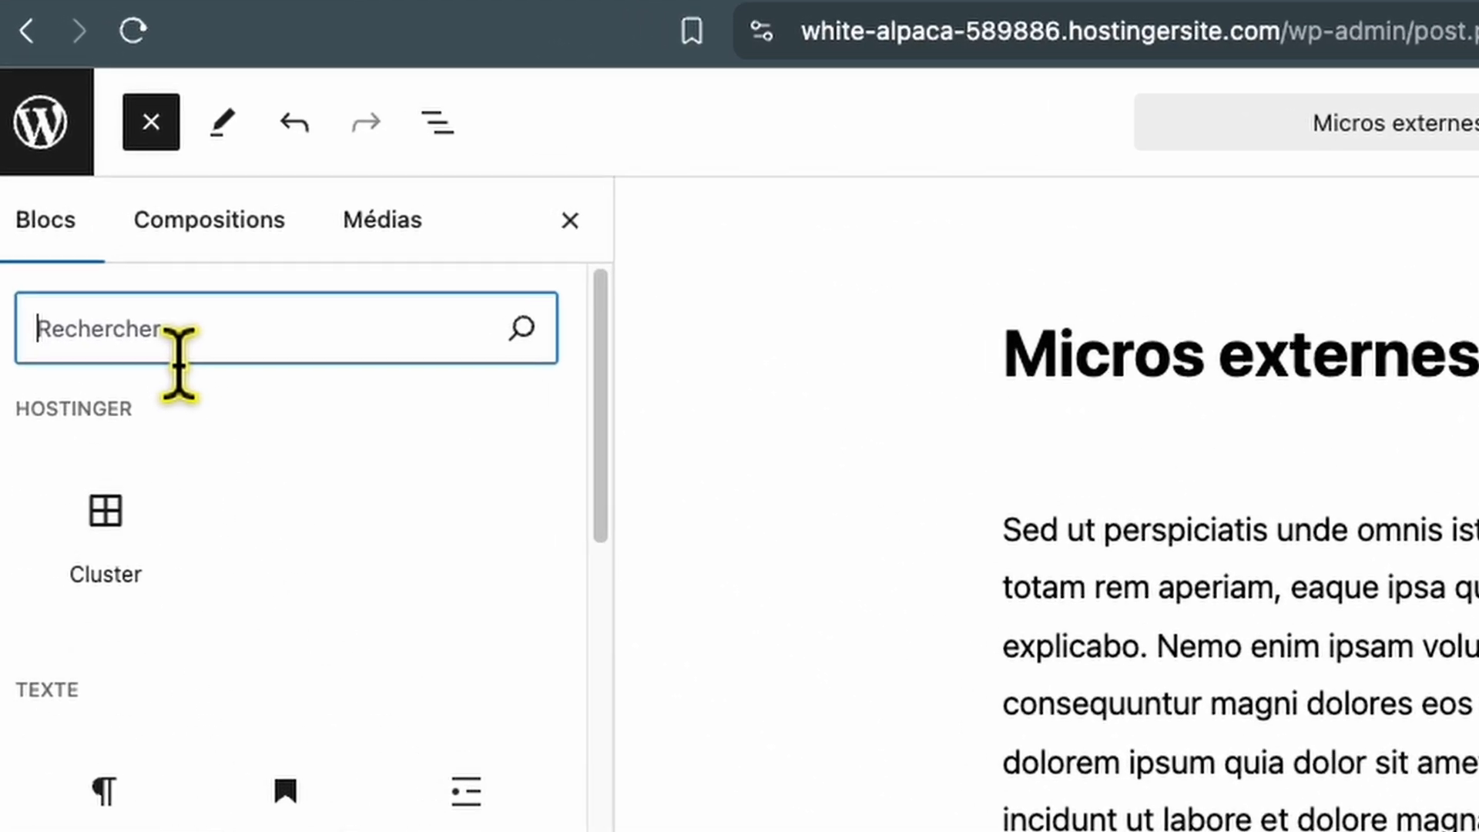
type("amazon")
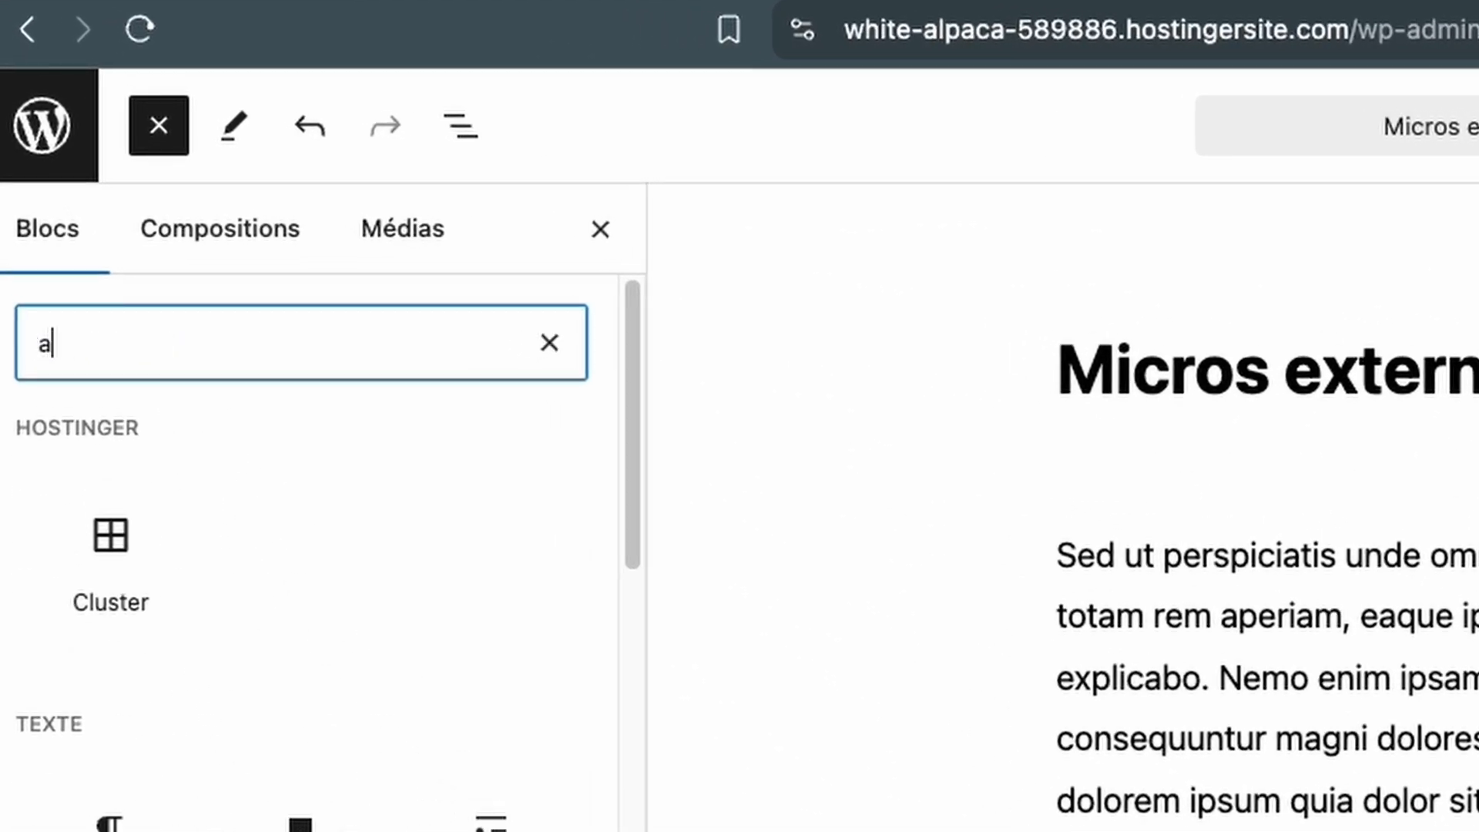
mouse_move(402, 587)
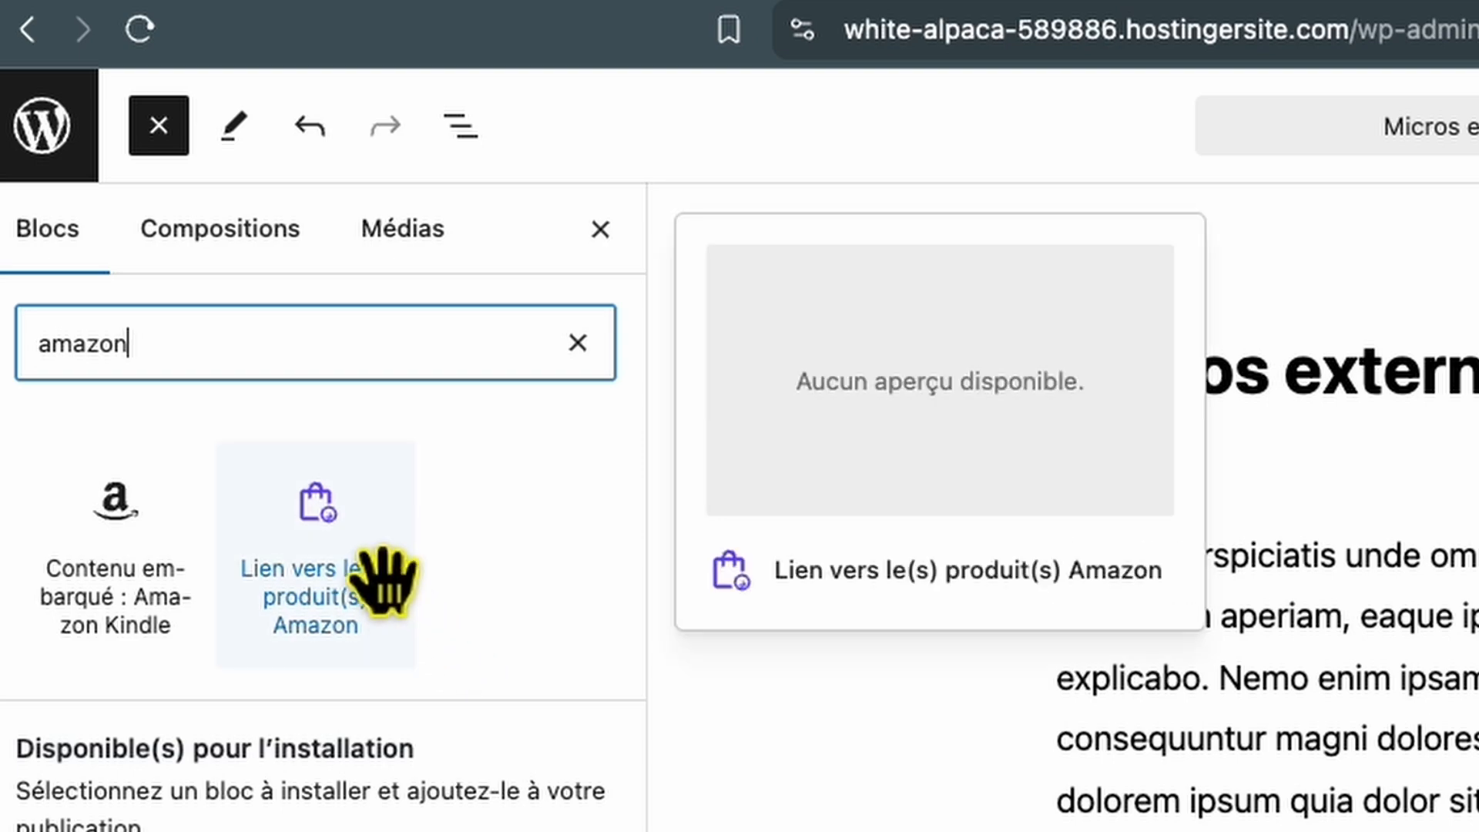
left_click(383, 579)
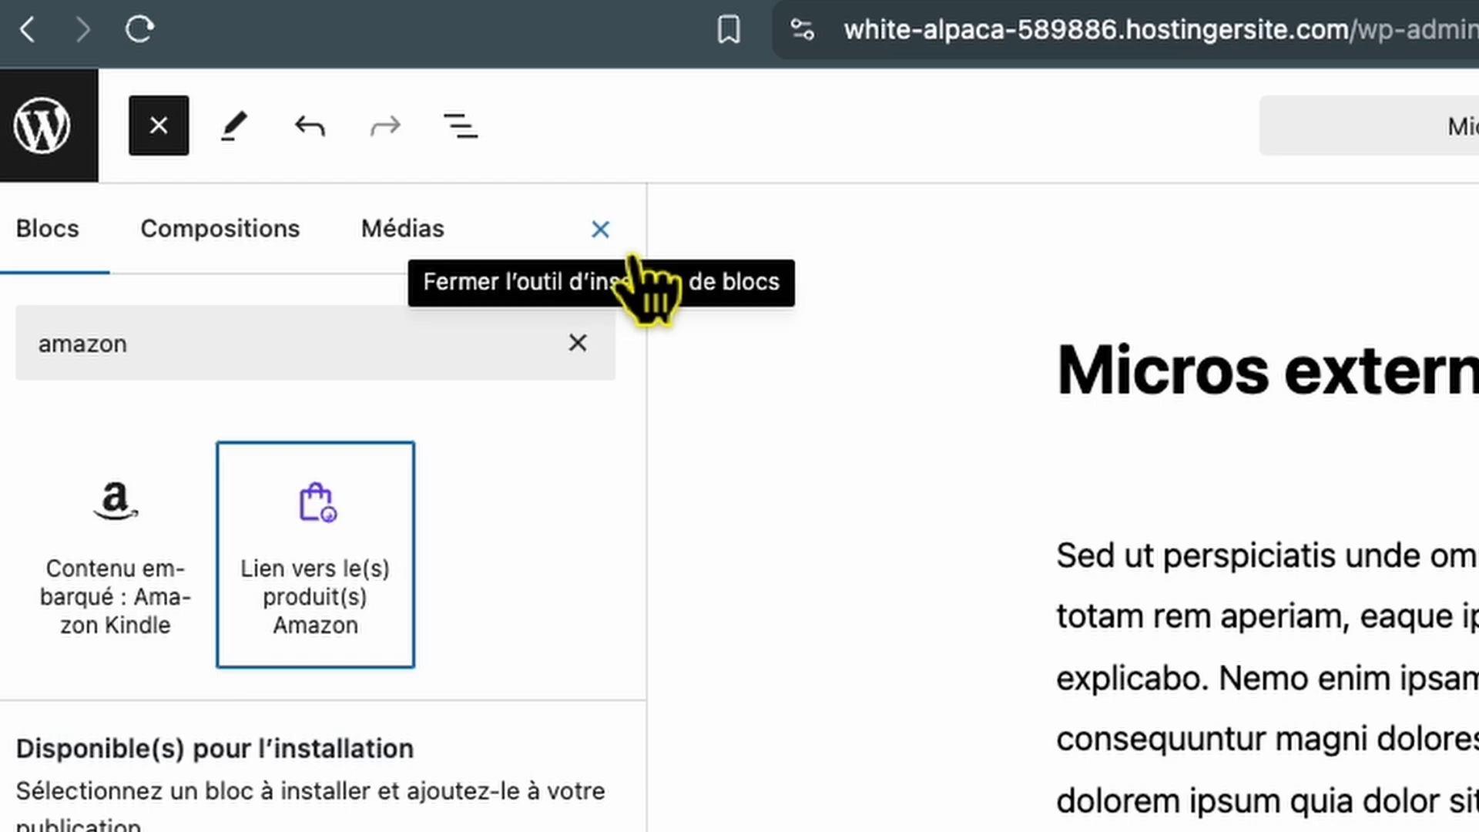
Step: Choose the 'Carte d'un seul produit' layout for the Amazon block
left_click(600, 229)
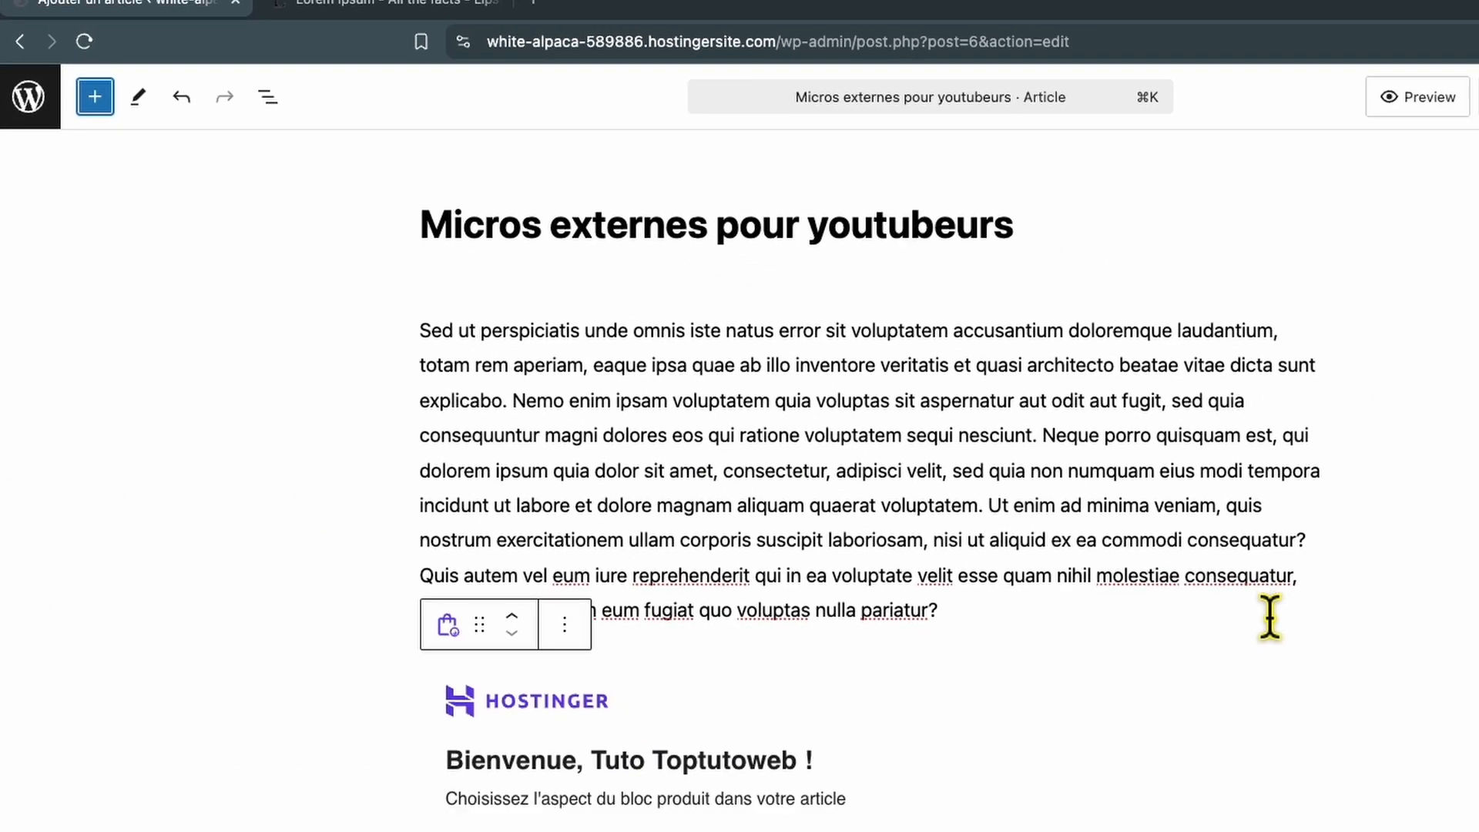
scroll(1269, 617, "down", 4)
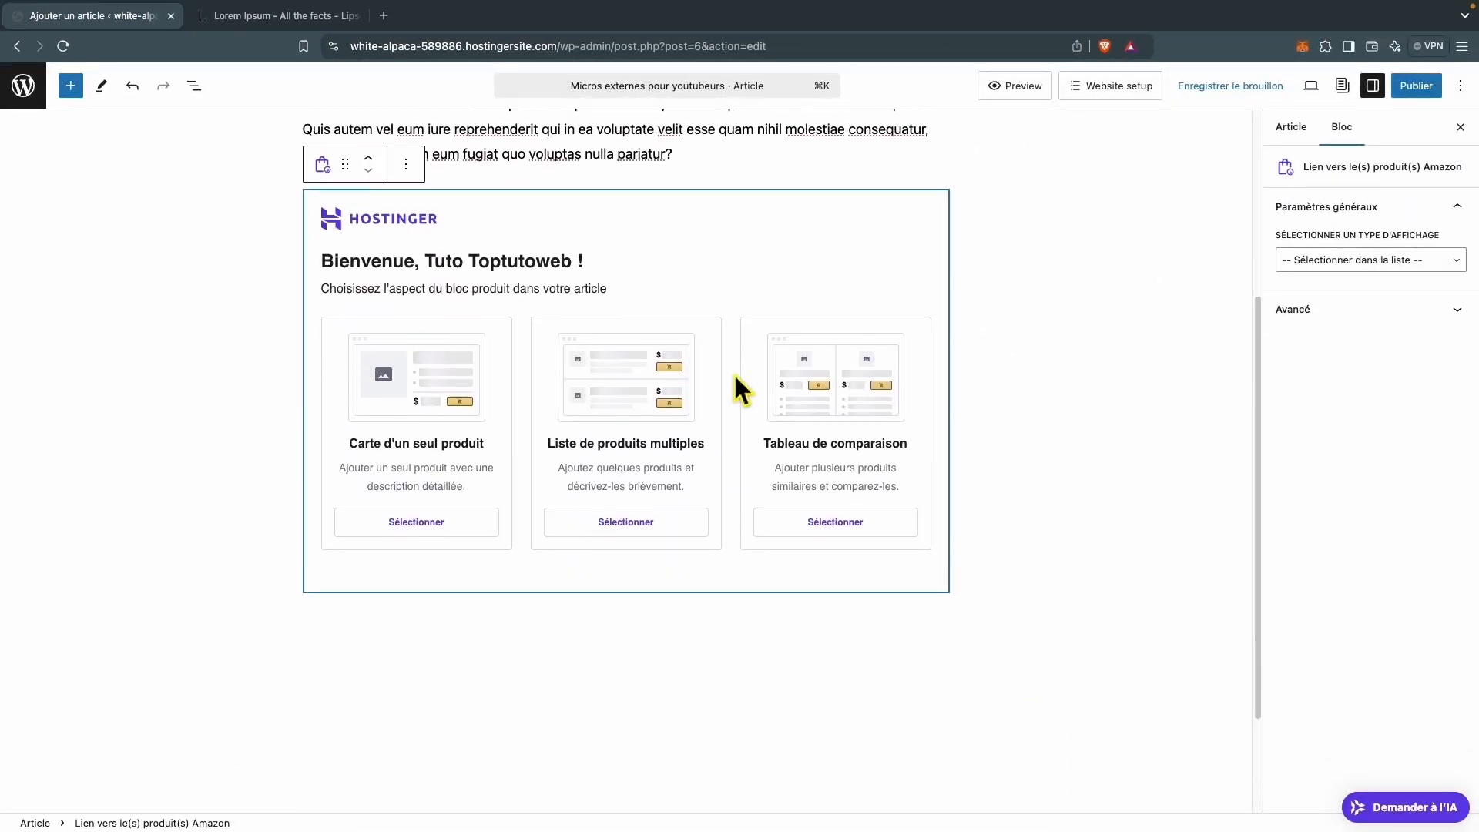
scroll(1025, 505, "up", 2)
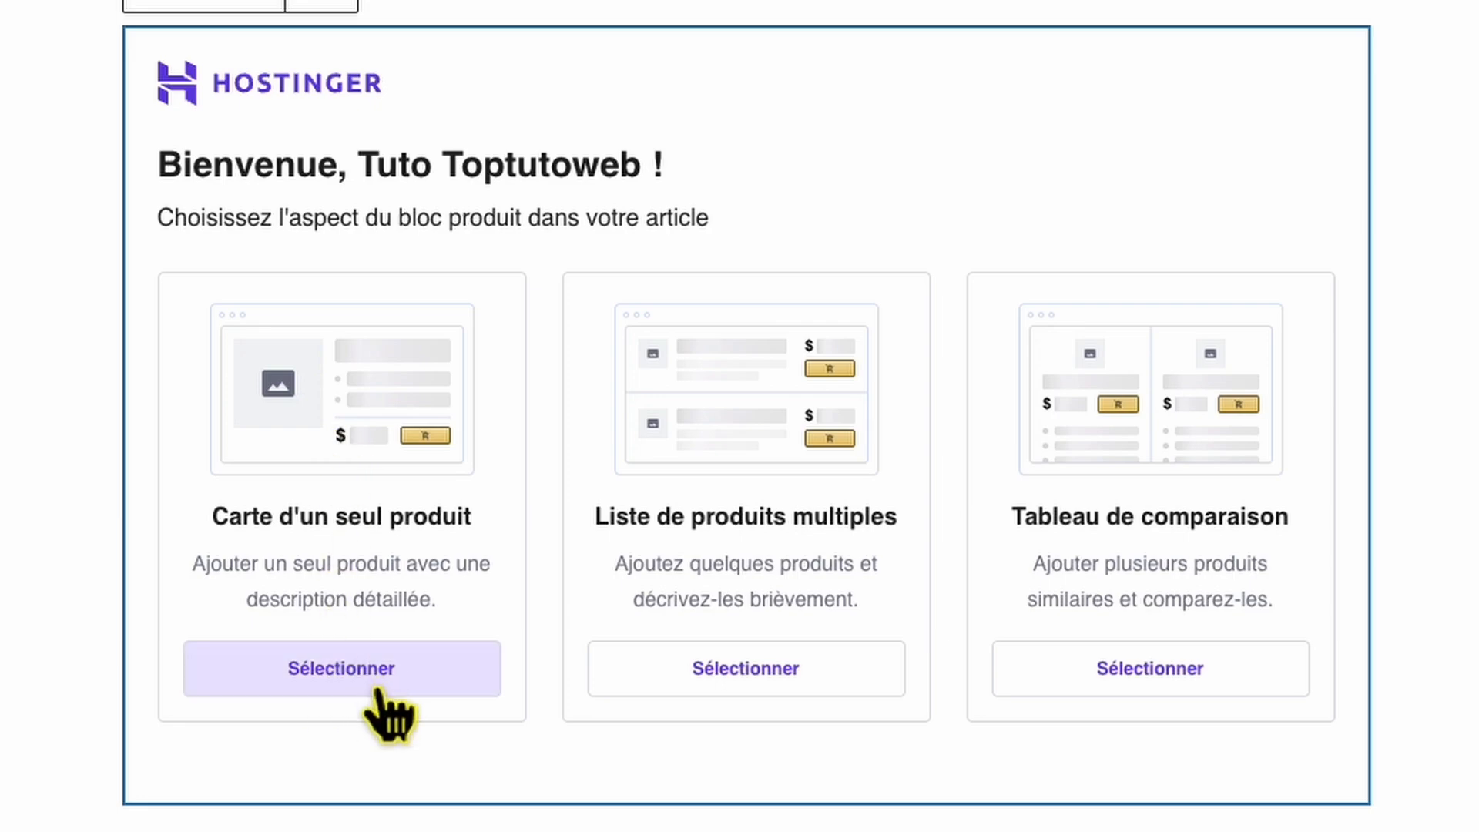
left_click(377, 688)
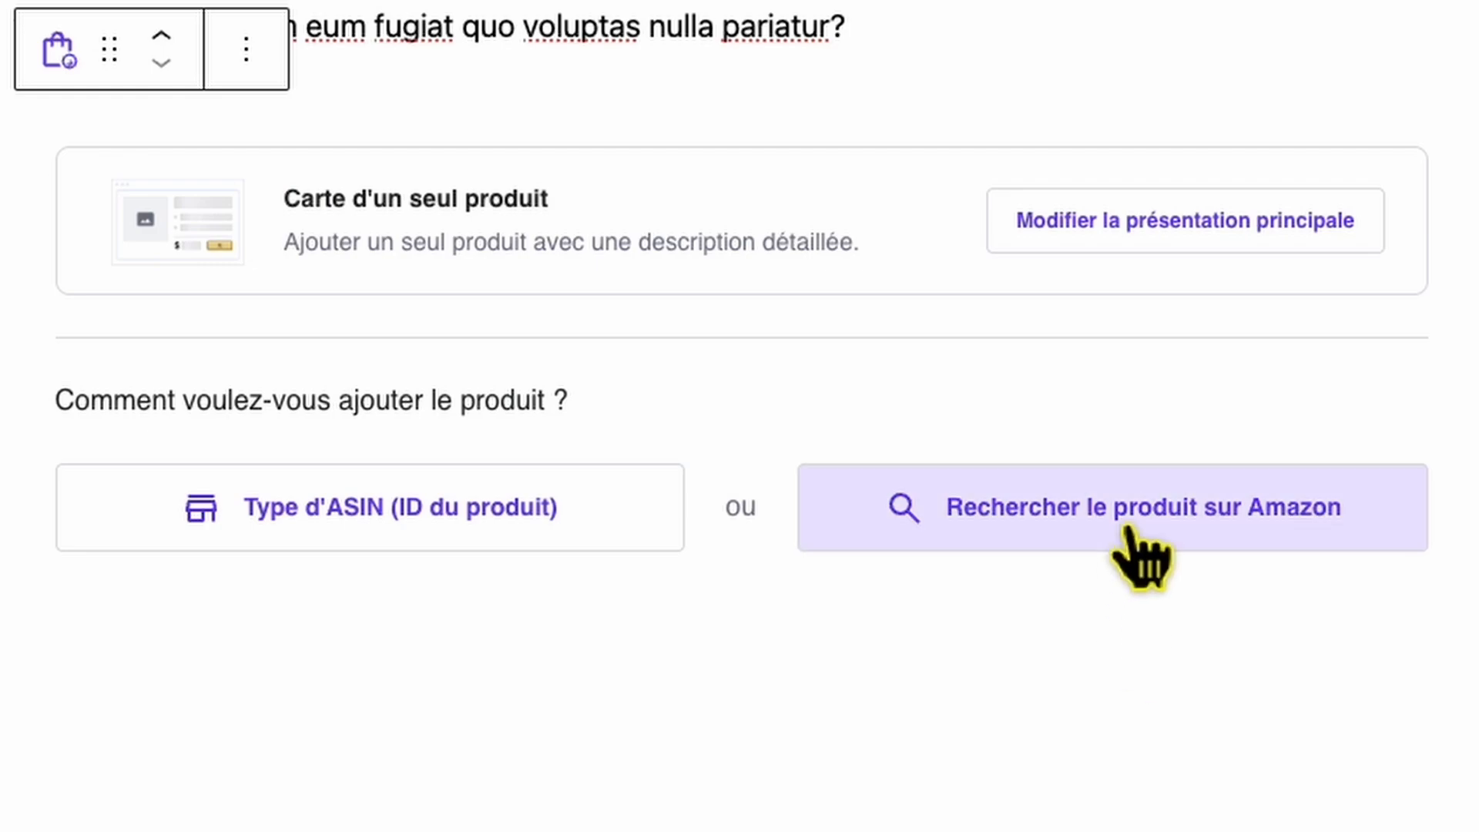
Step: Search Amazon products for 'zoom h1n' and select the Zoom H1essential recorder
left_click(1161, 547)
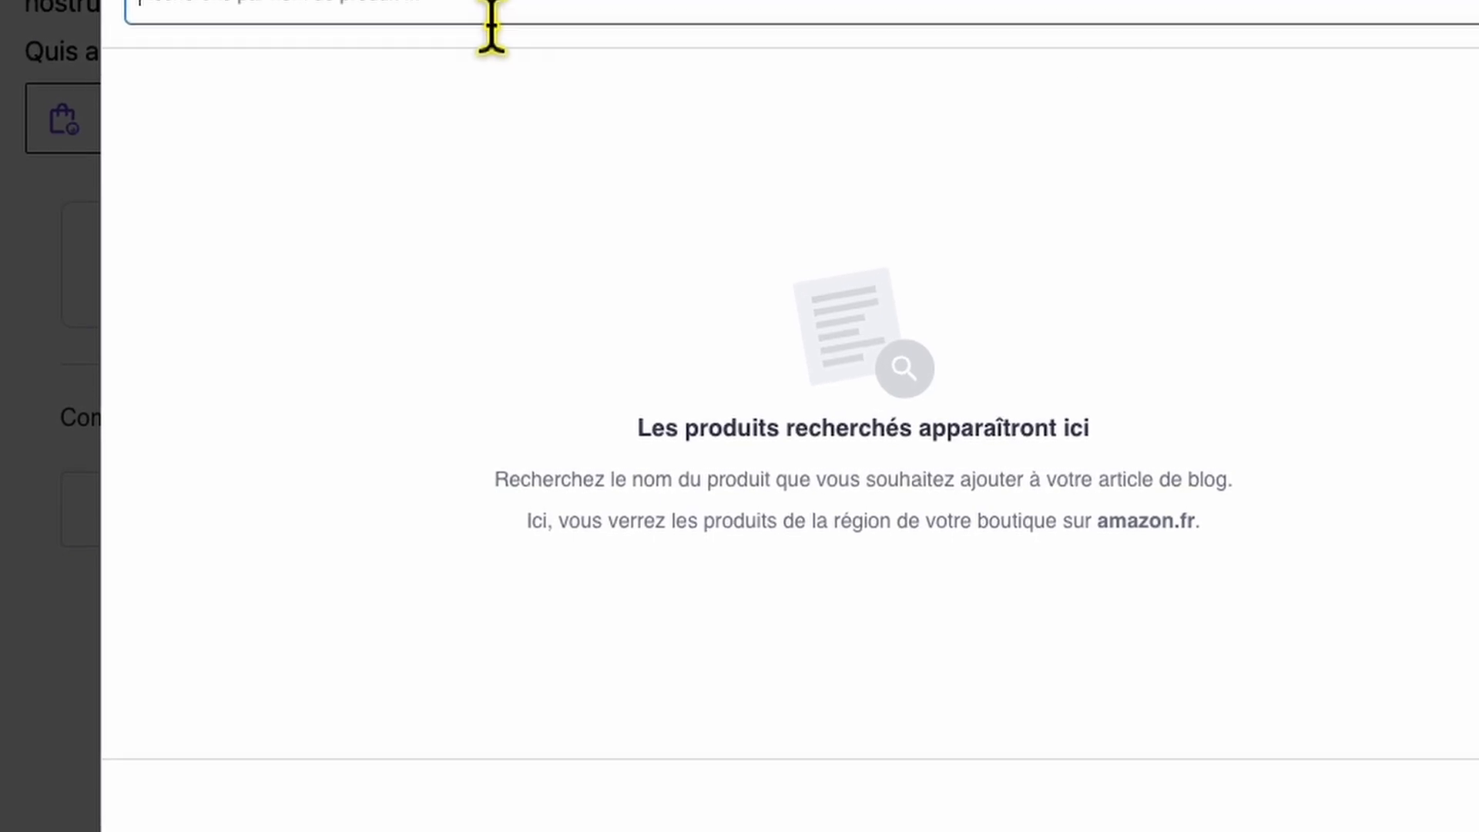
left_click(386, 43)
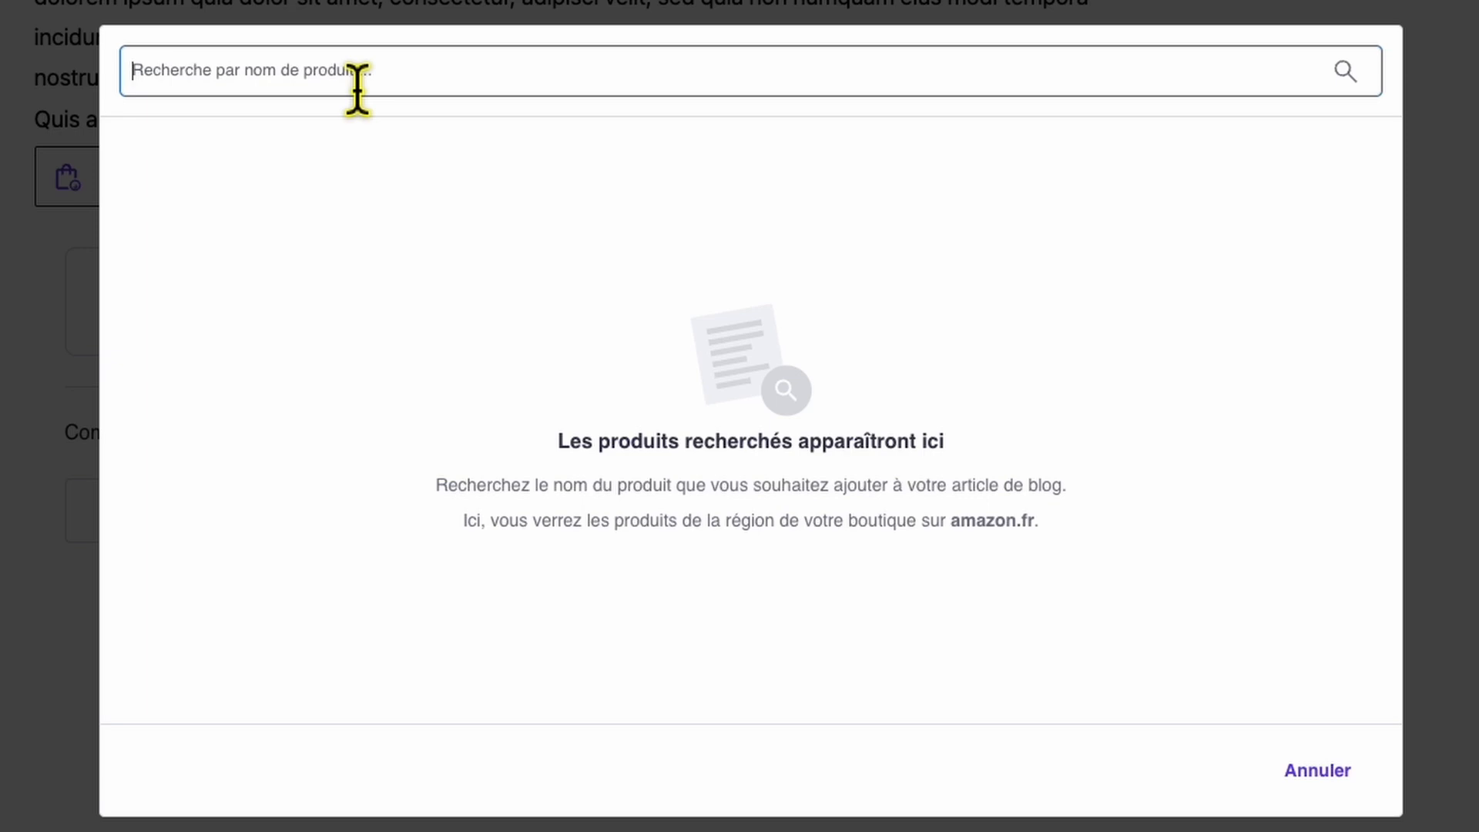
type("zoom h1n")
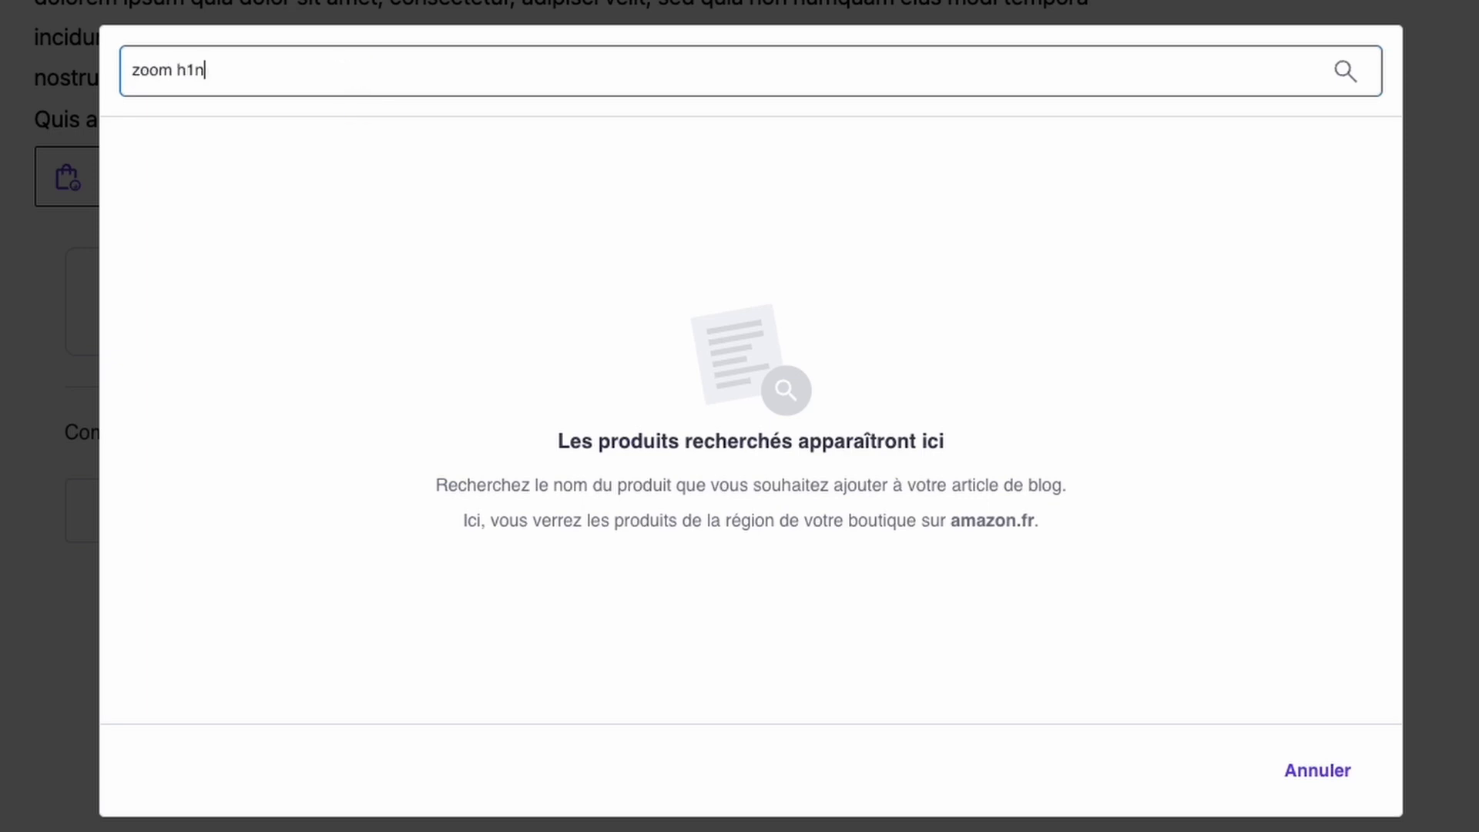
left_click(1343, 71)
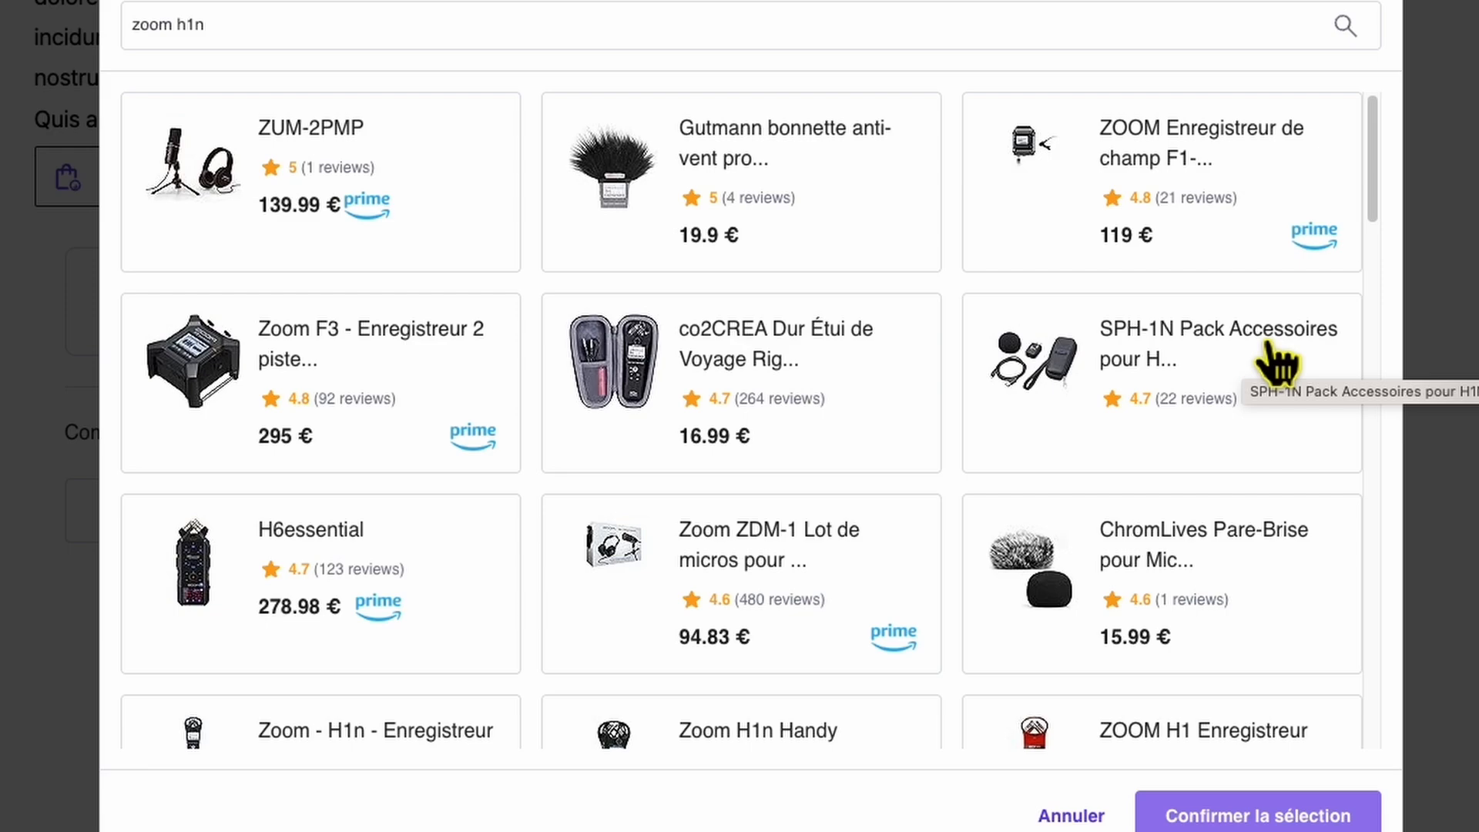
scroll(1276, 362, "down", 5)
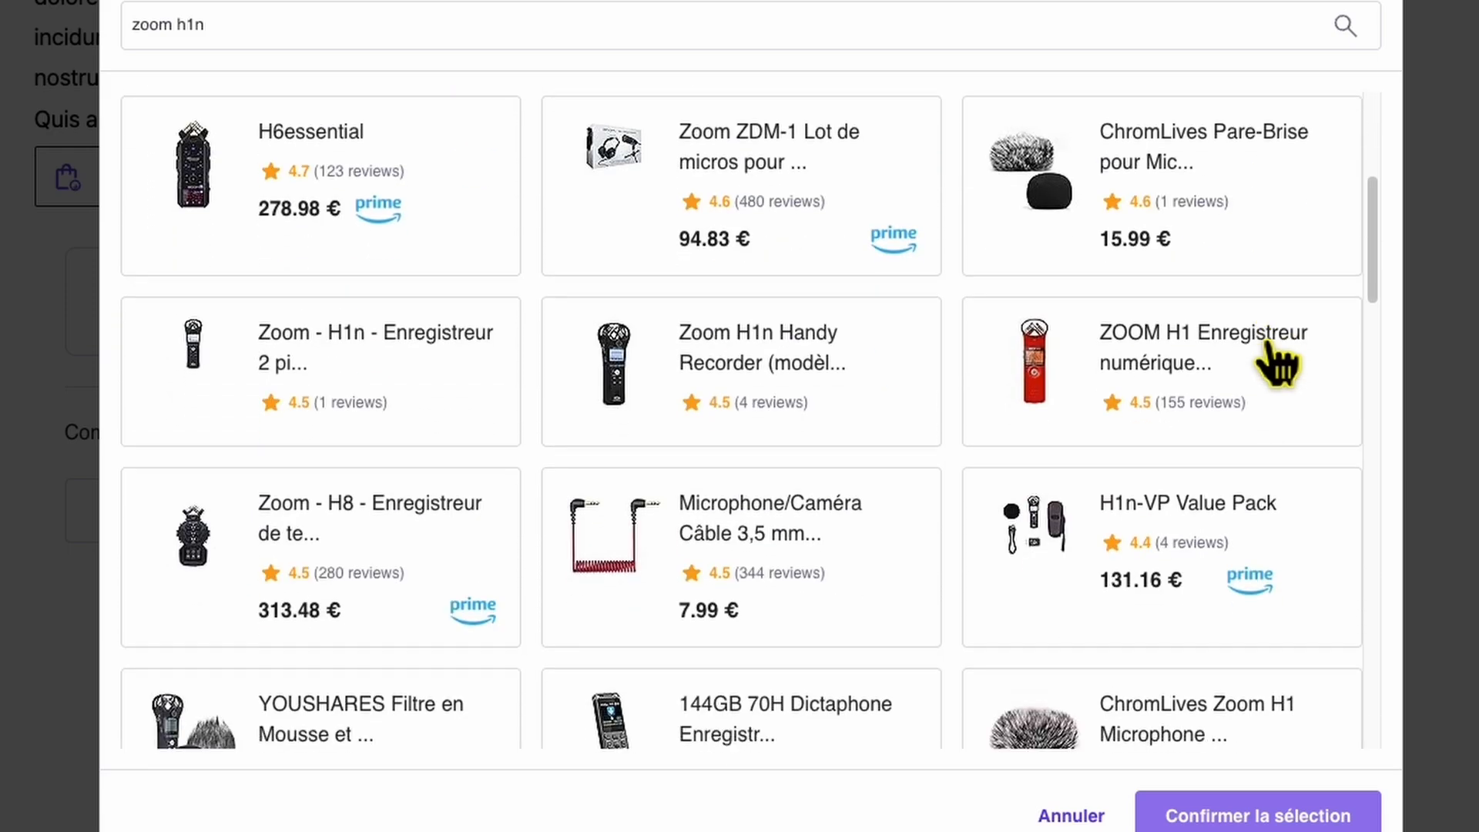
scroll(1276, 361, "down", 10)
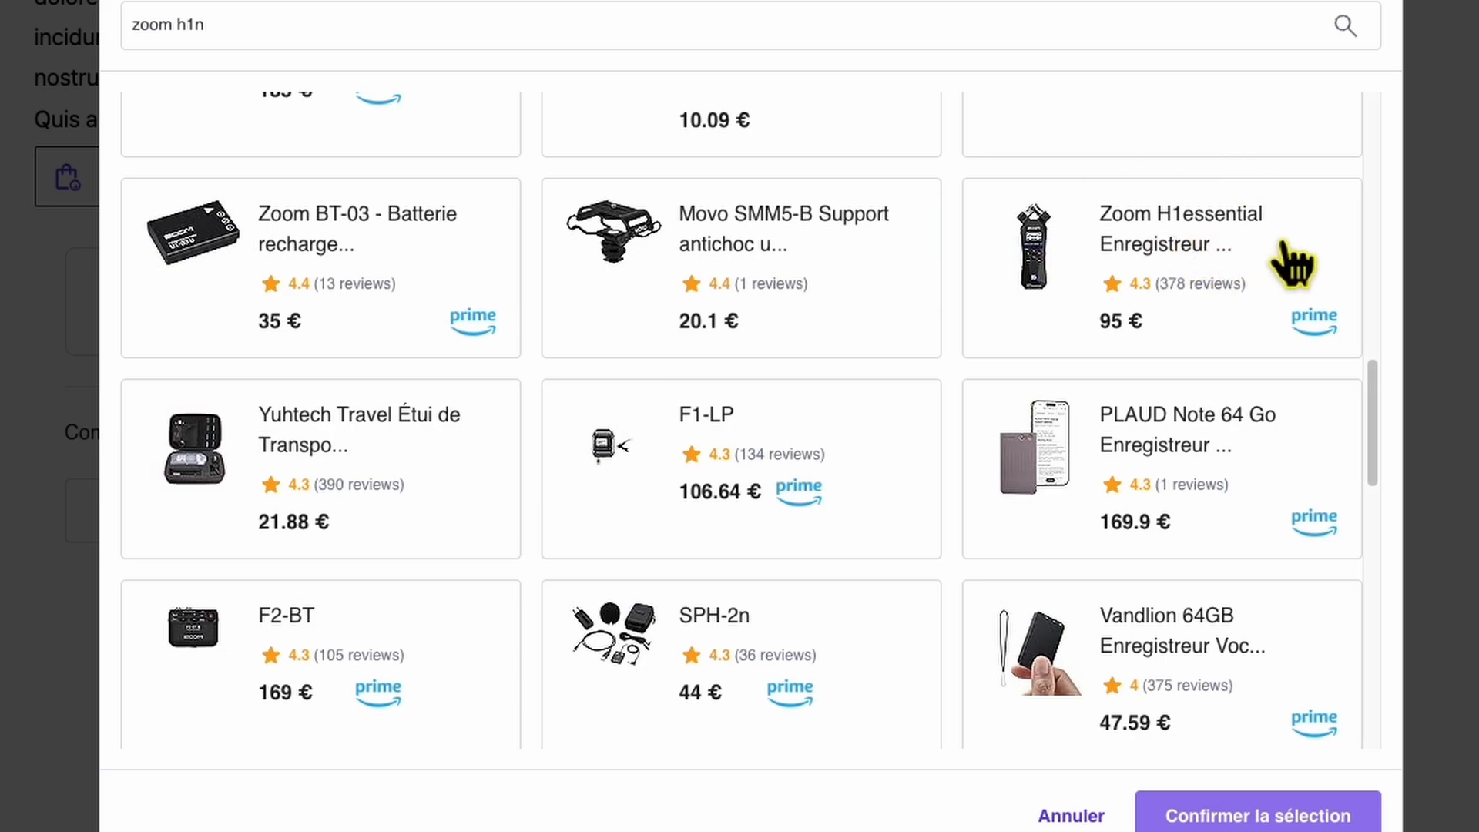
left_click(1215, 265)
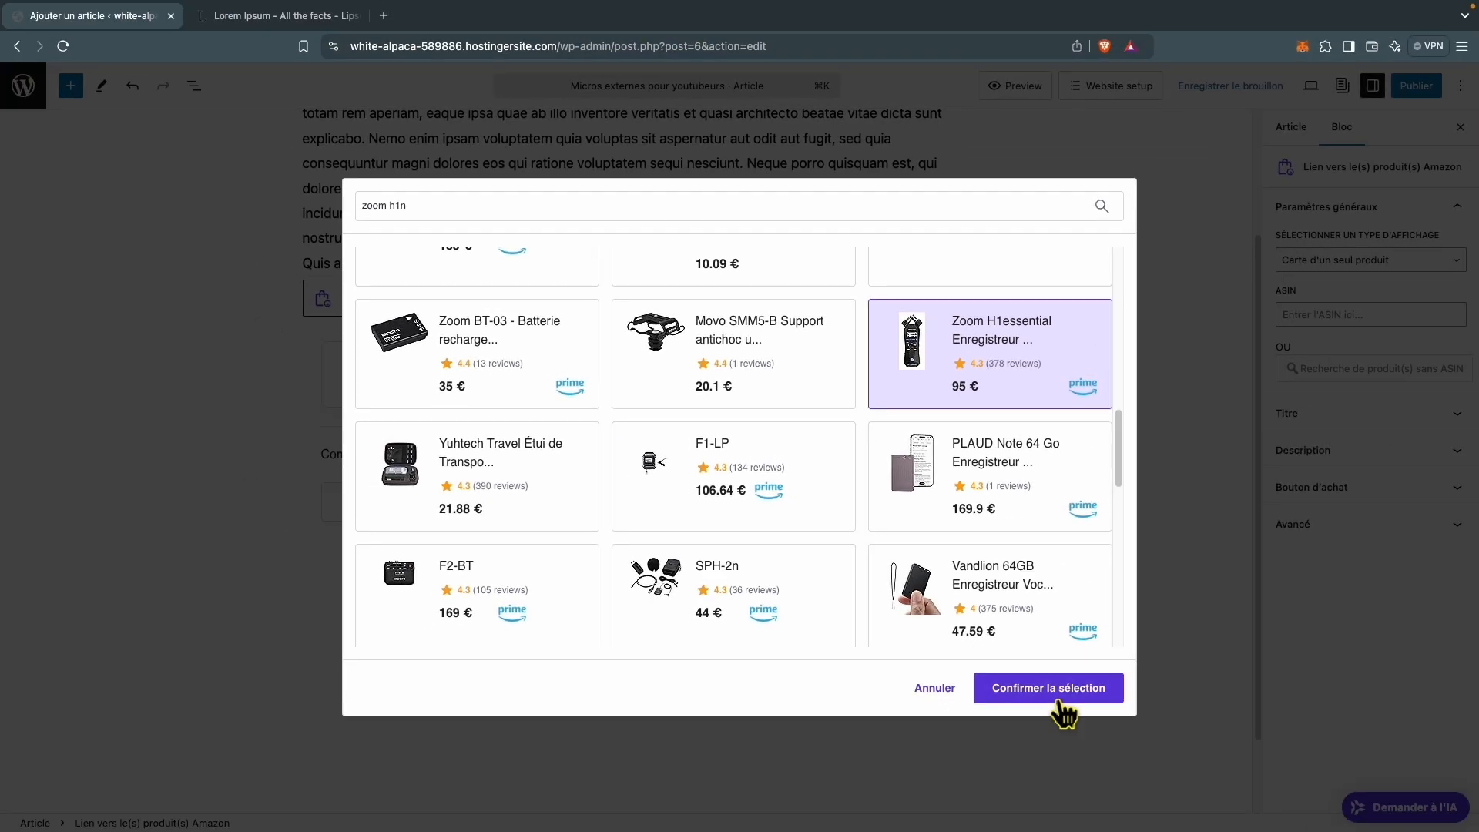
Step: Confirm the Zoom H1essential selection and test the card's Acheter sur Amazon link
left_click(1056, 697)
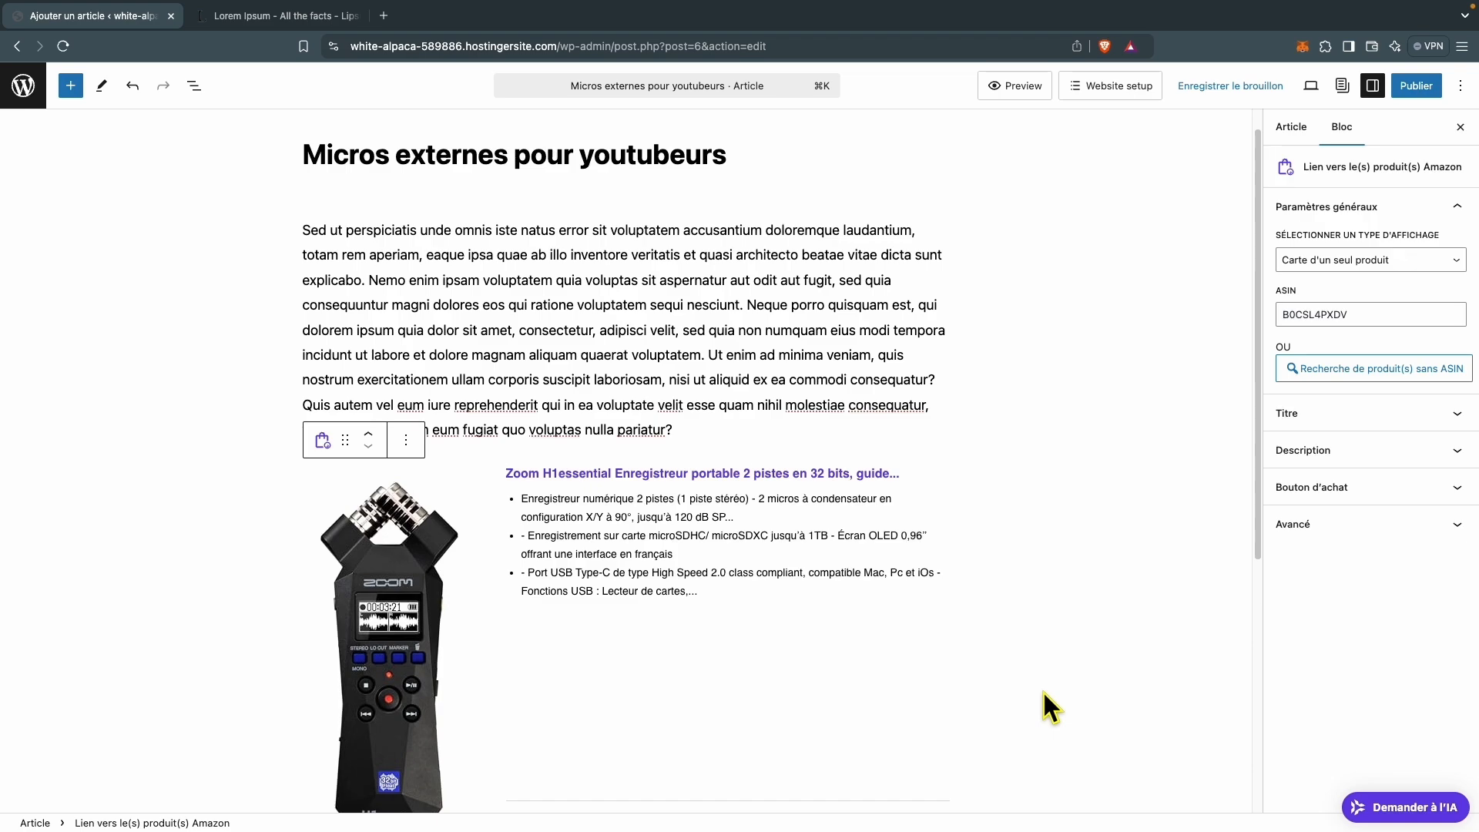
scroll(1043, 692, "down", 4)
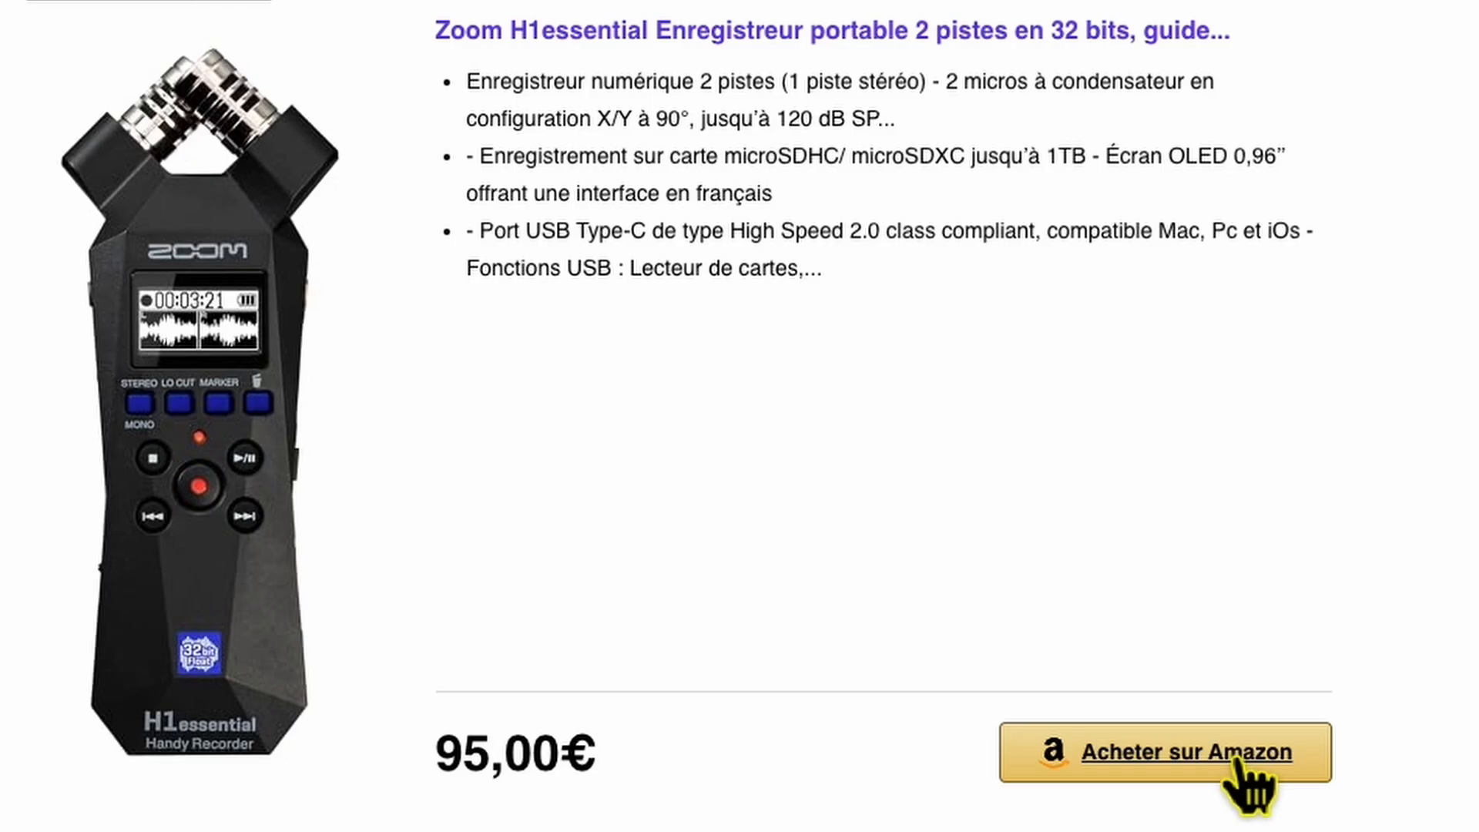
left_click(1232, 764)
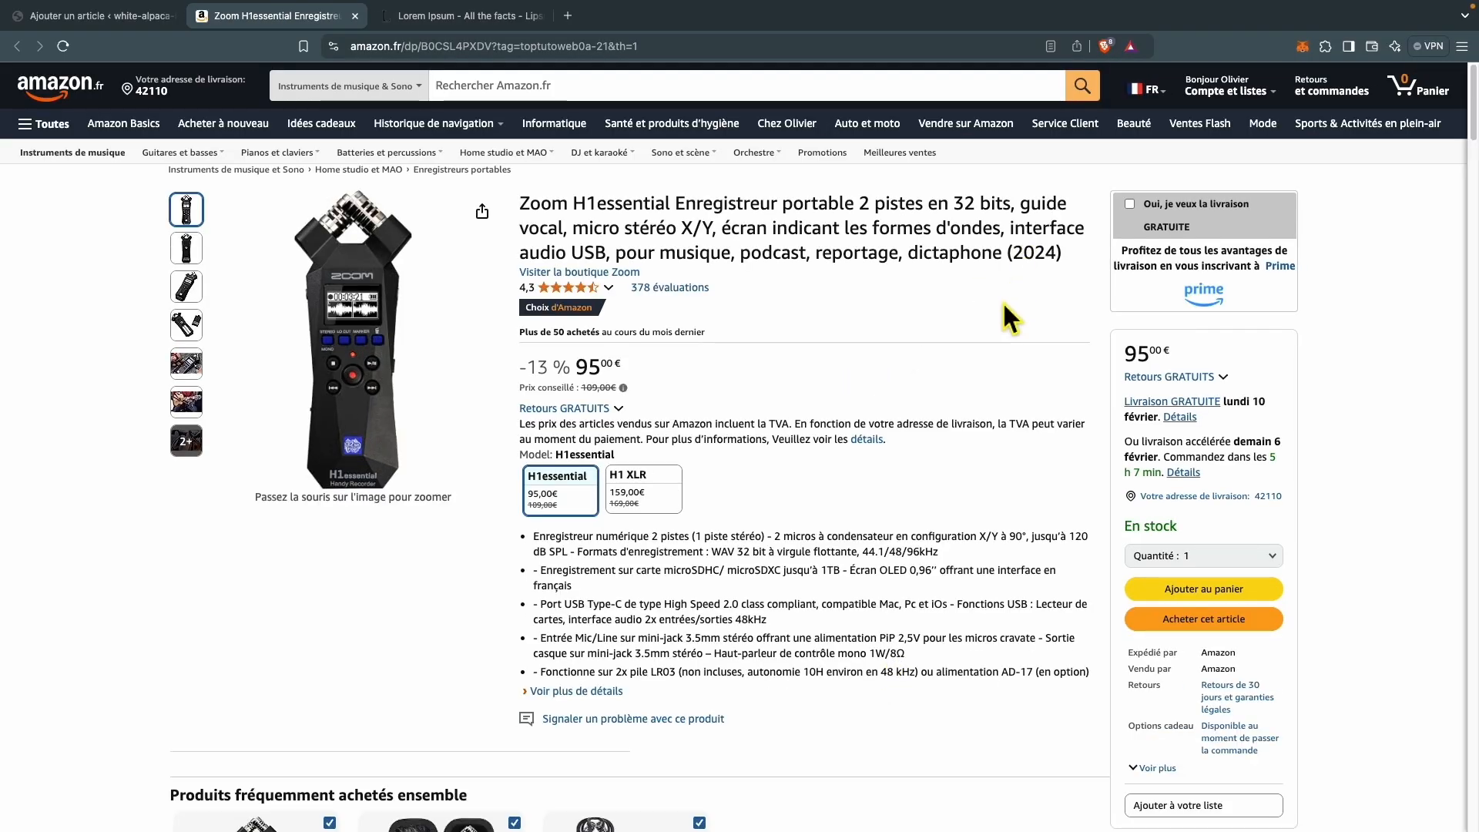
Step: Close the Amazon product tab to return to the WordPress editor
left_click(355, 16)
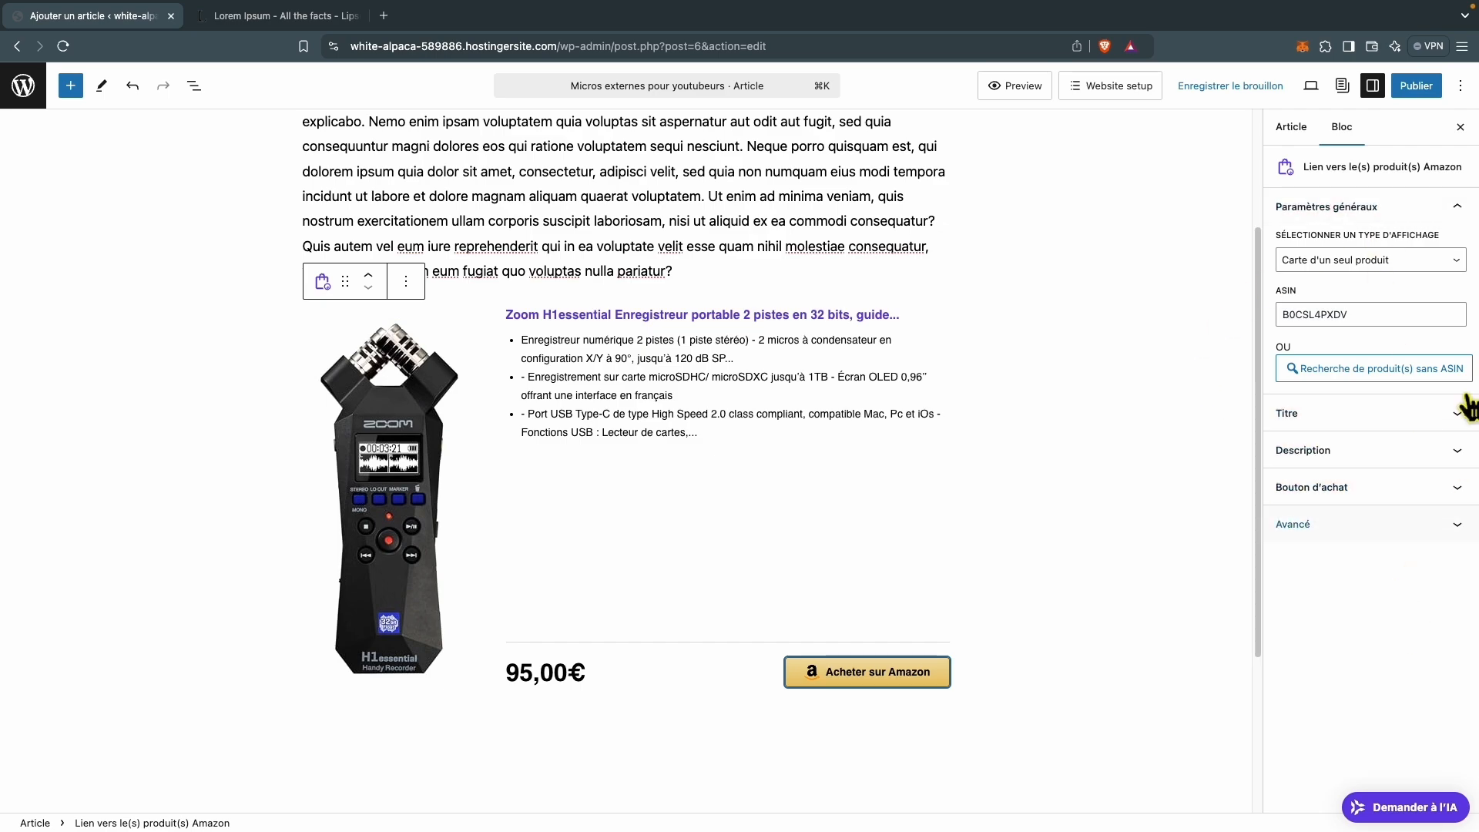
Step: Override the product card title with 'Le même zoom que le mien'
left_click(1371, 85)
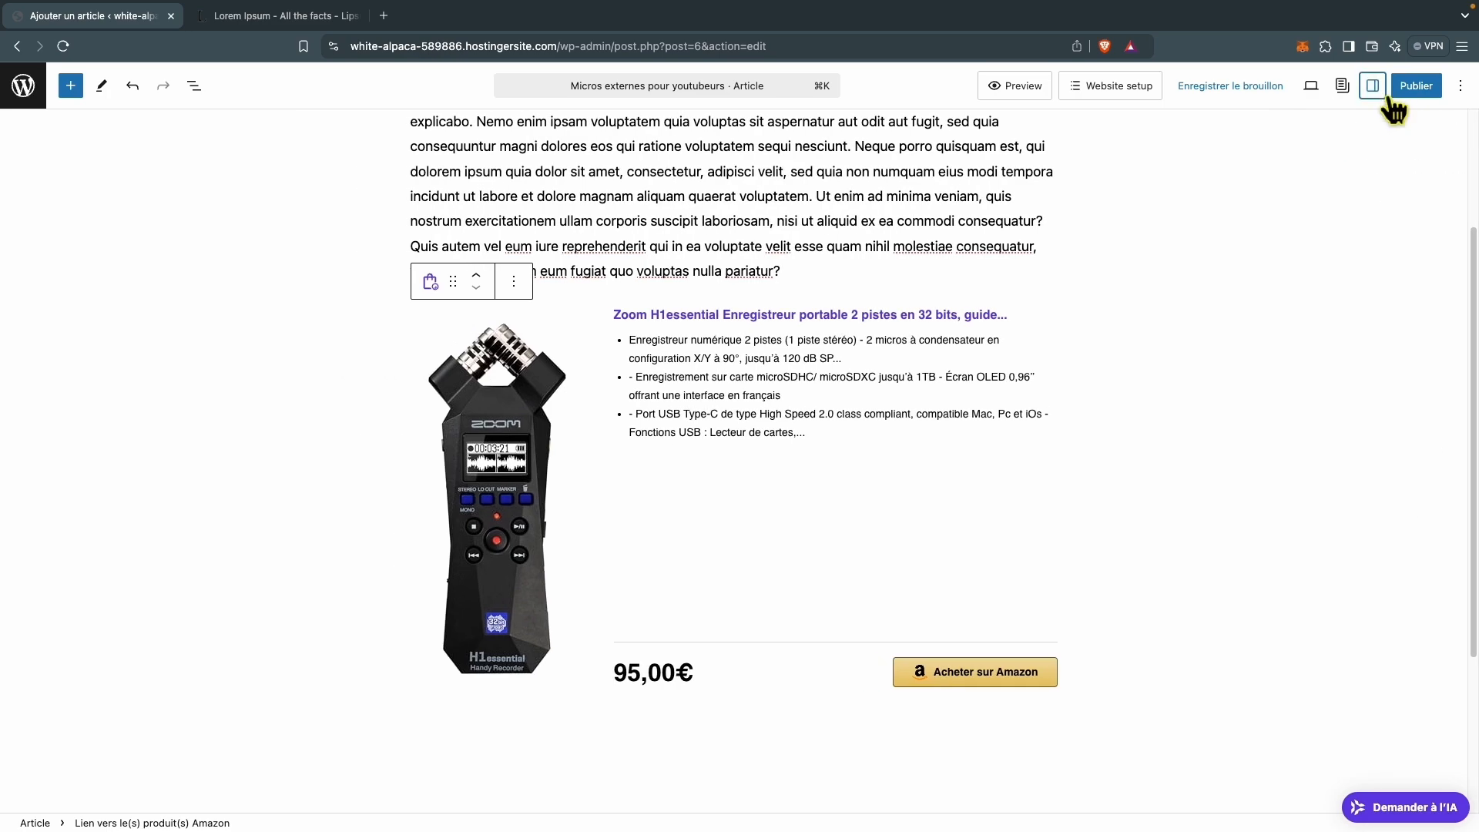
left_click(1380, 94)
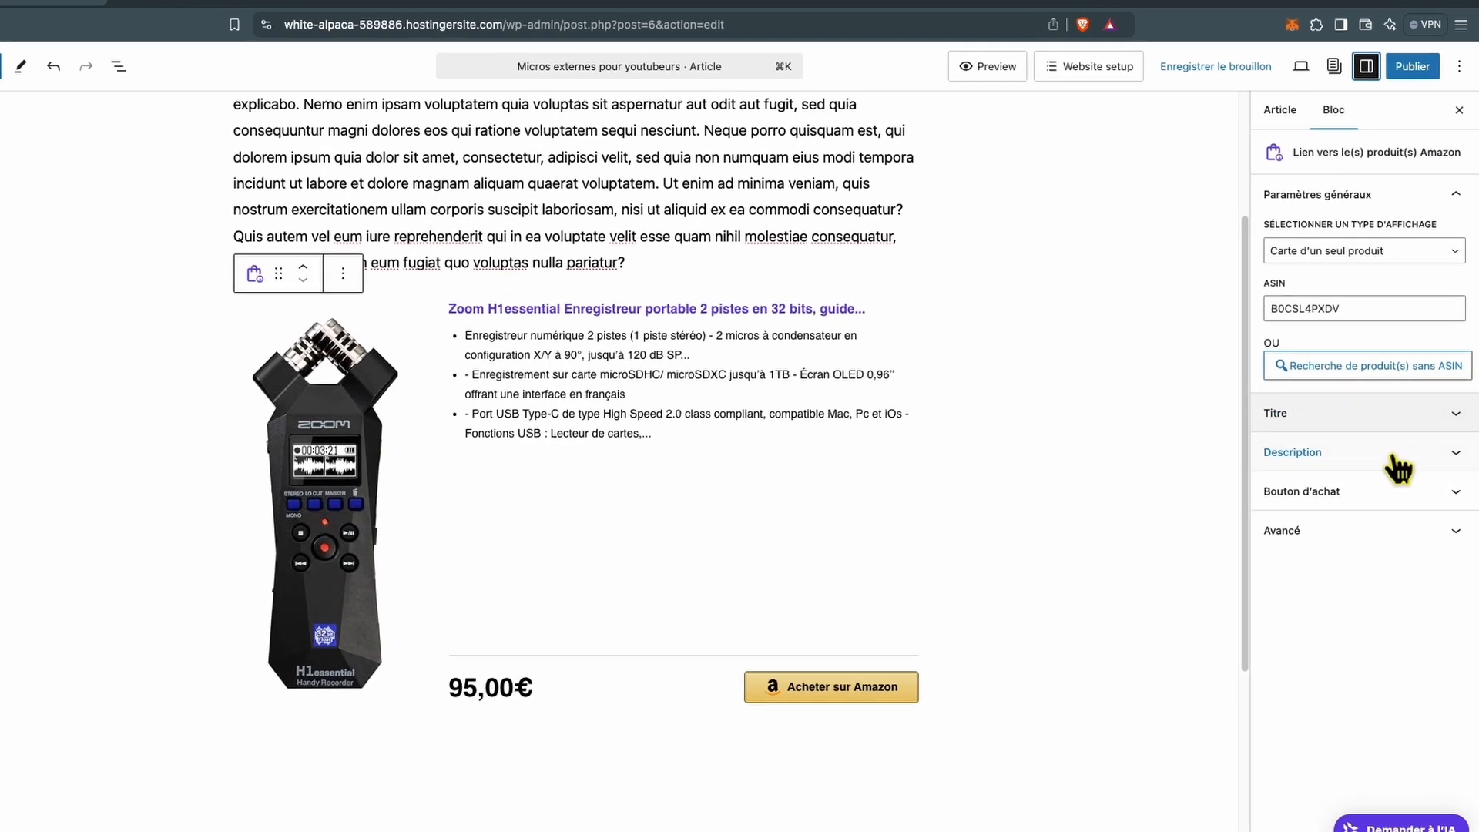
left_click(1361, 418)
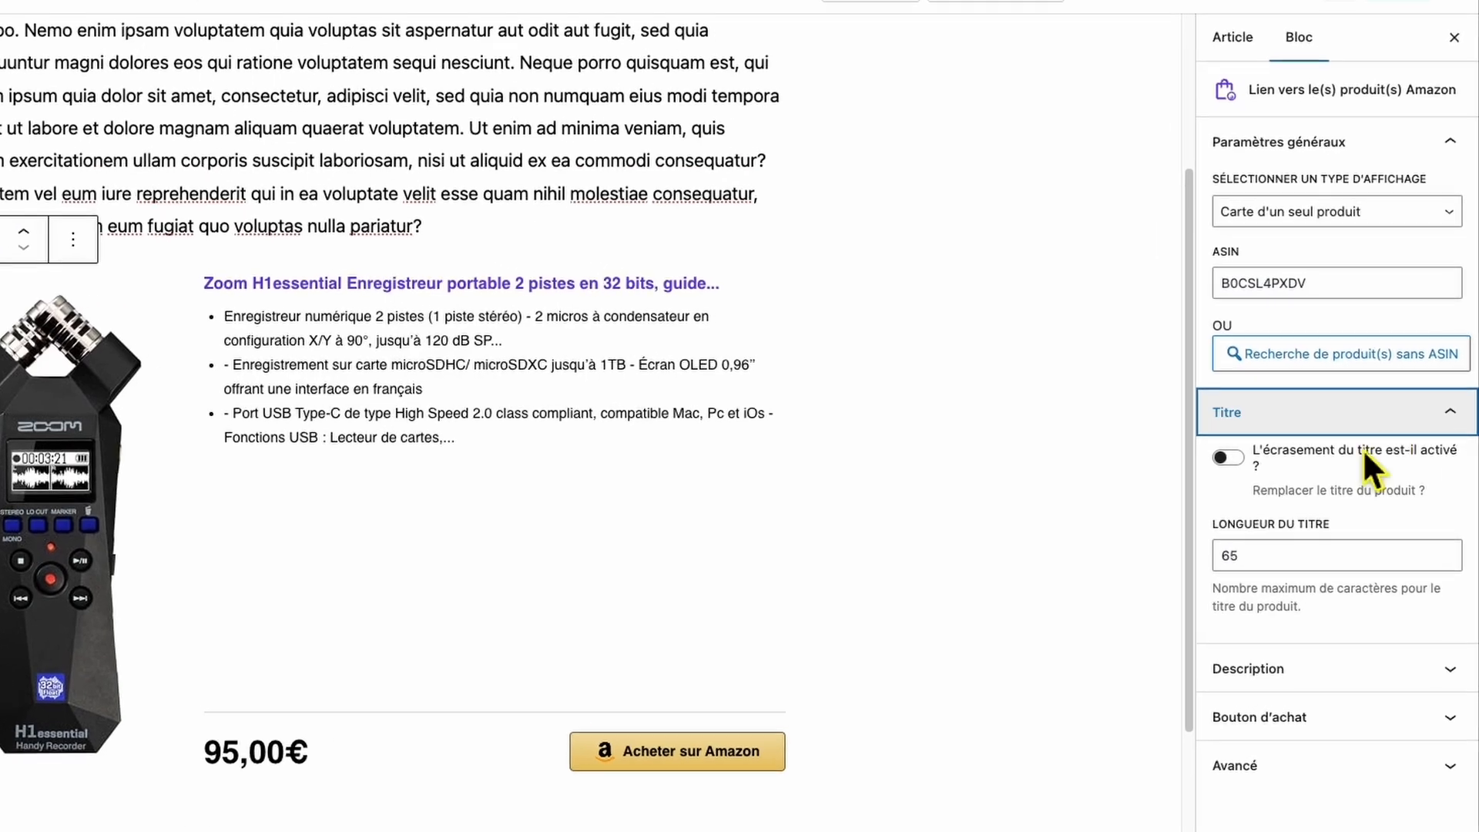
left_click(1240, 455)
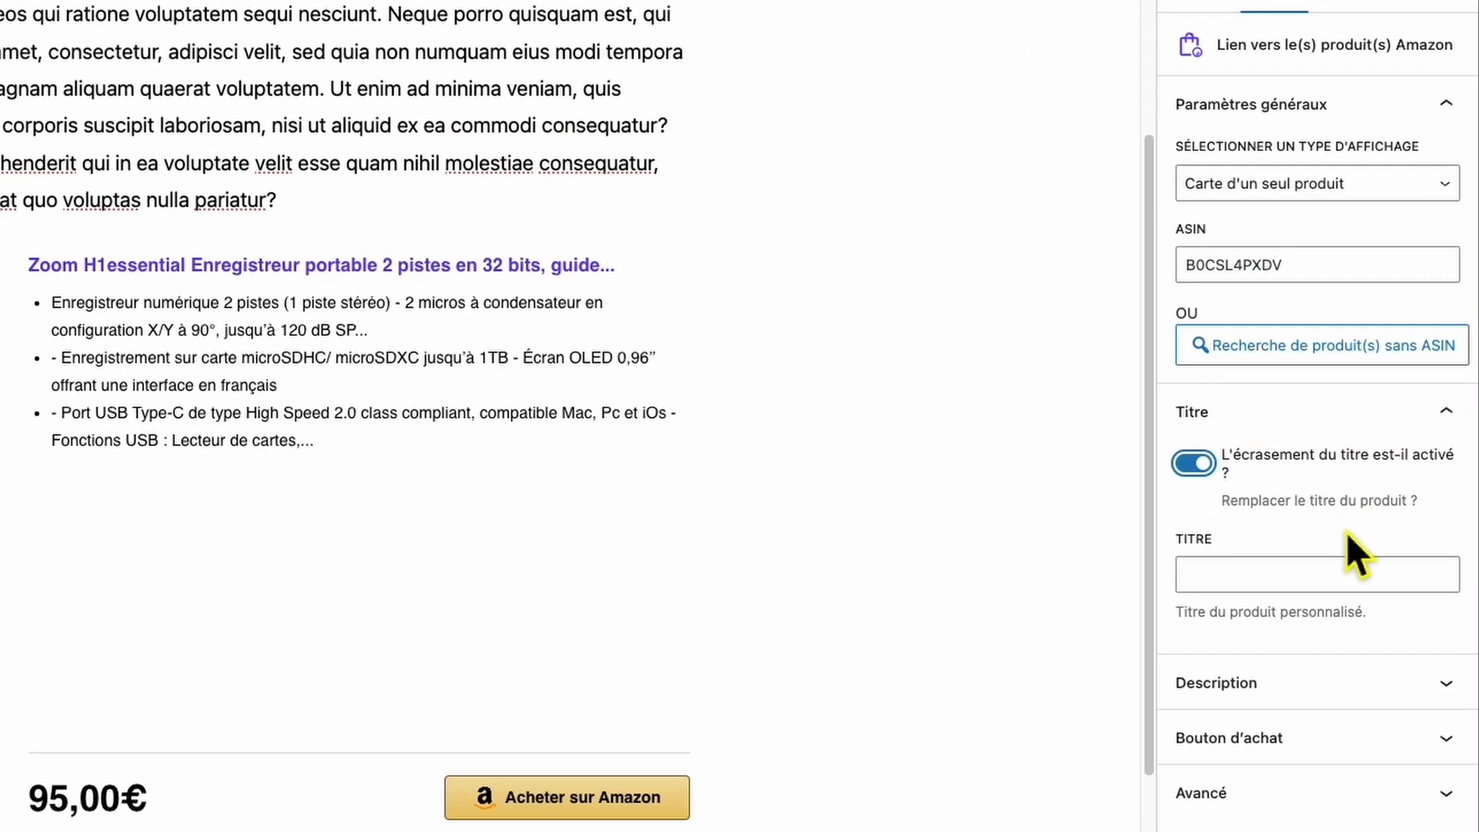
left_click(1221, 583)
type("Le même zoom que le mien")
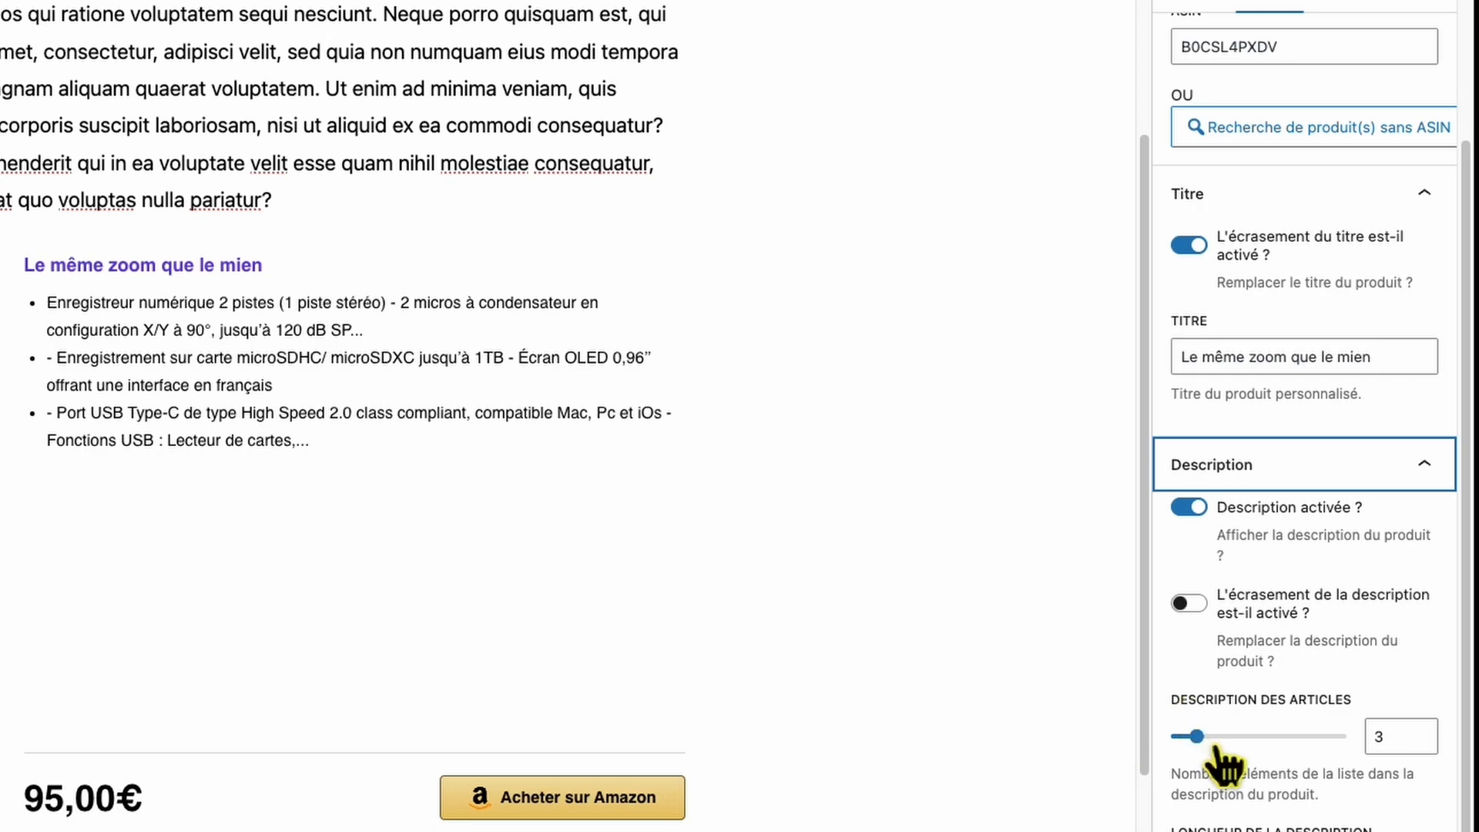
Step: Set the card's description list to 5 items and review the button and advanced settings
left_click_drag(1196, 736, 1233, 737)
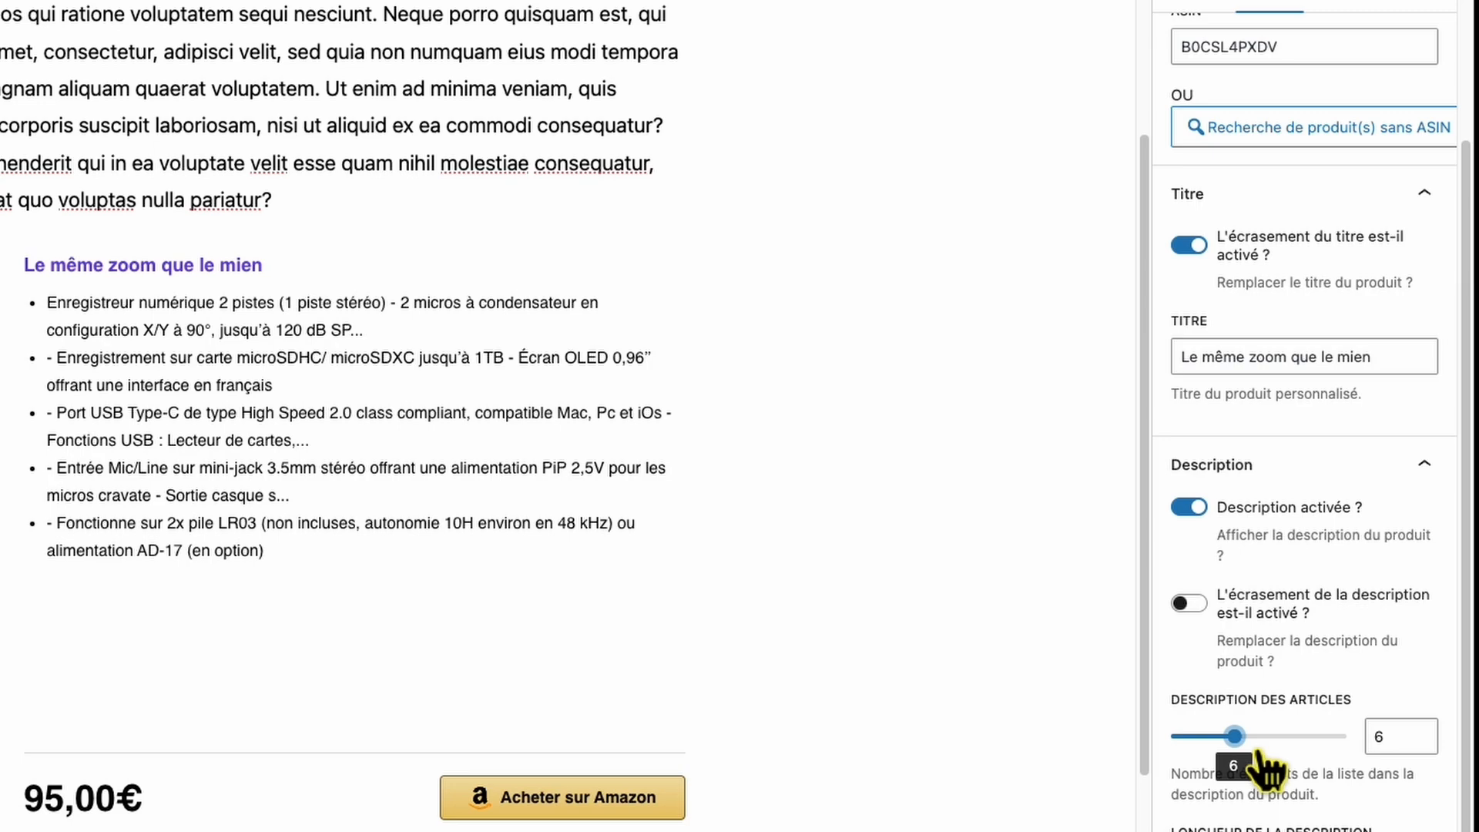
left_click_drag(1263, 767, 1250, 770)
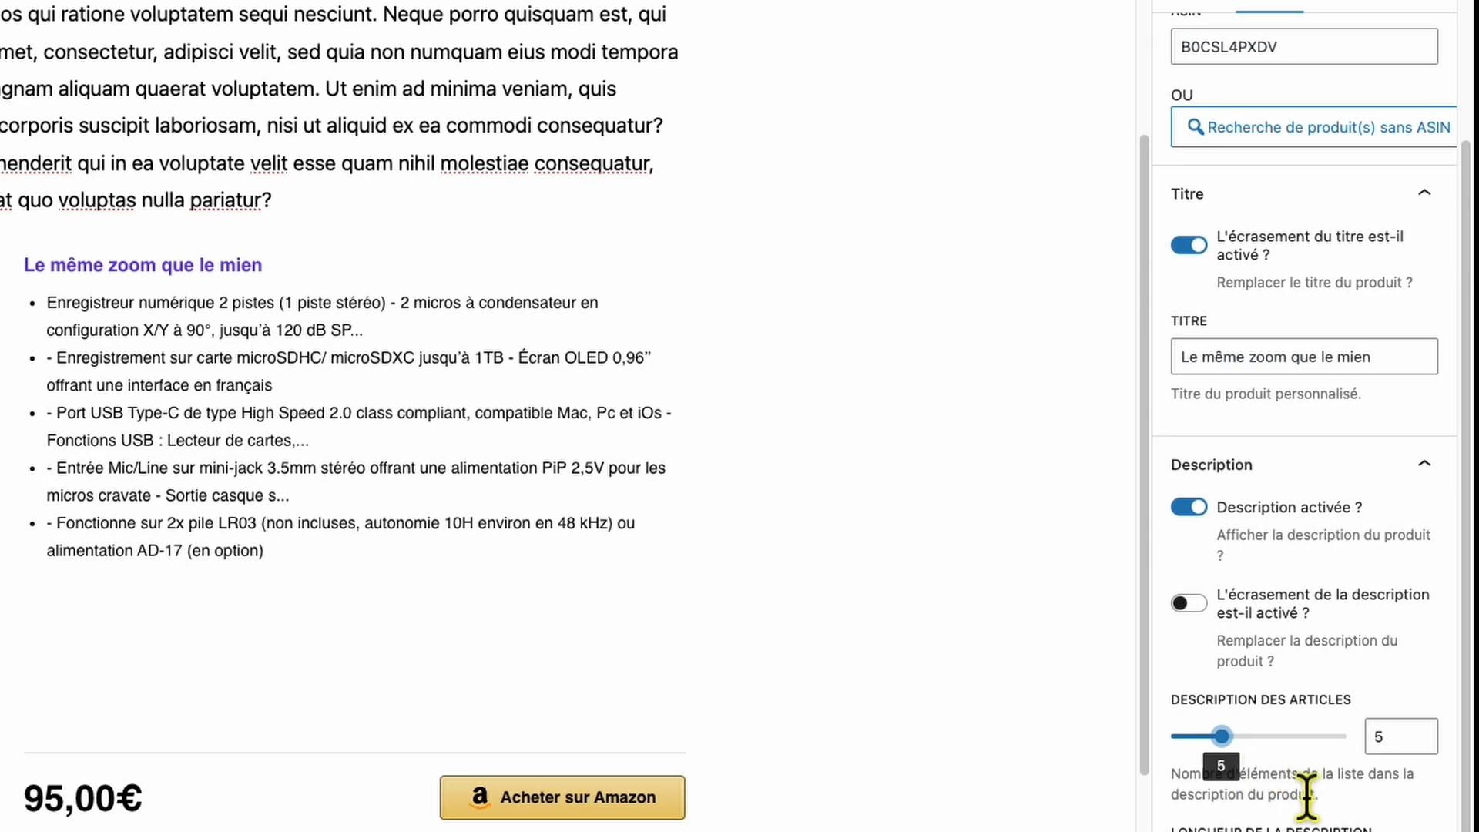
scroll(1323, 758, "down", 1)
scroll(1323, 758, "down", 3)
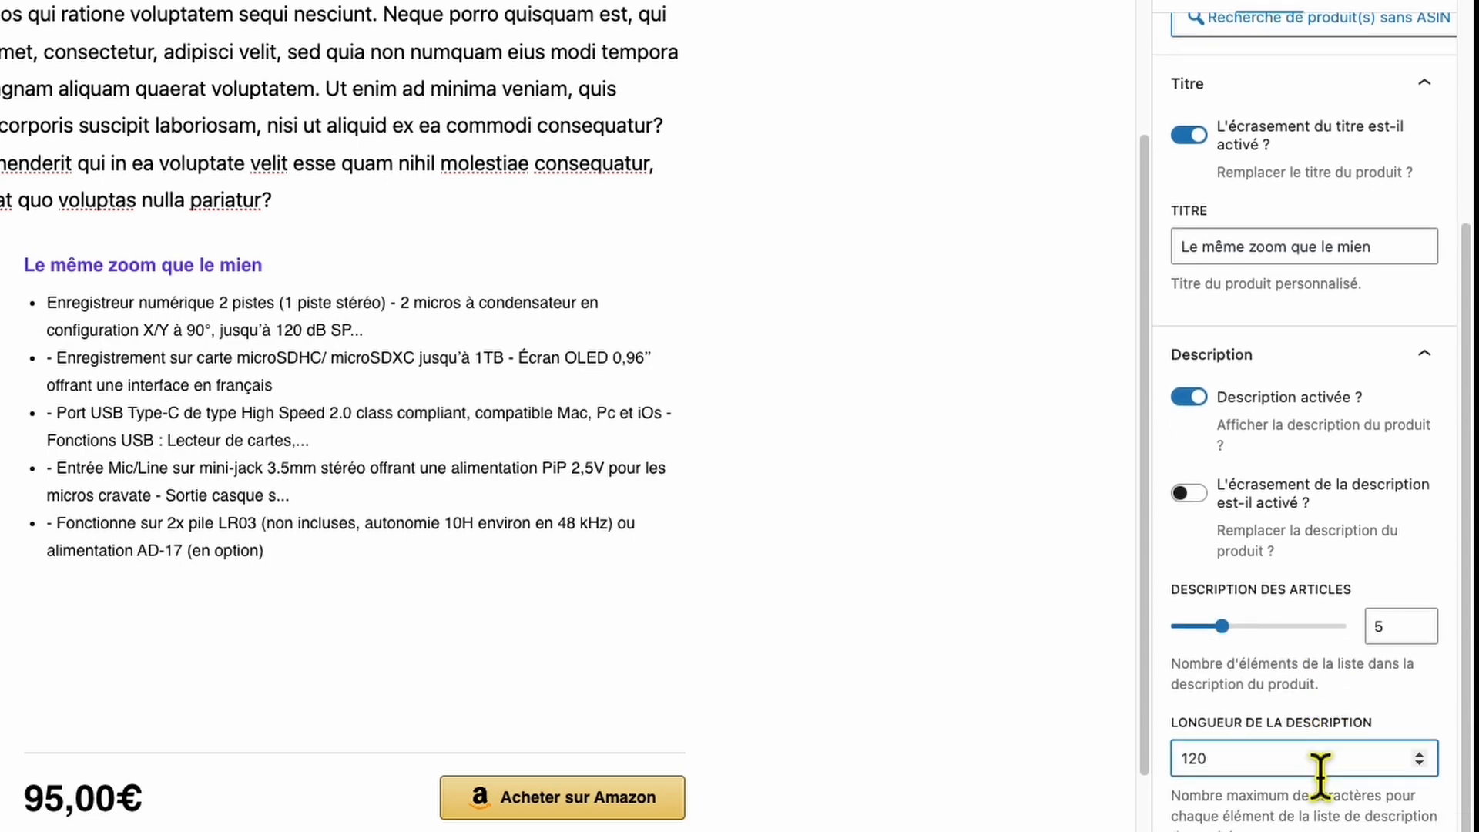
scroll(1320, 770, "down", 5)
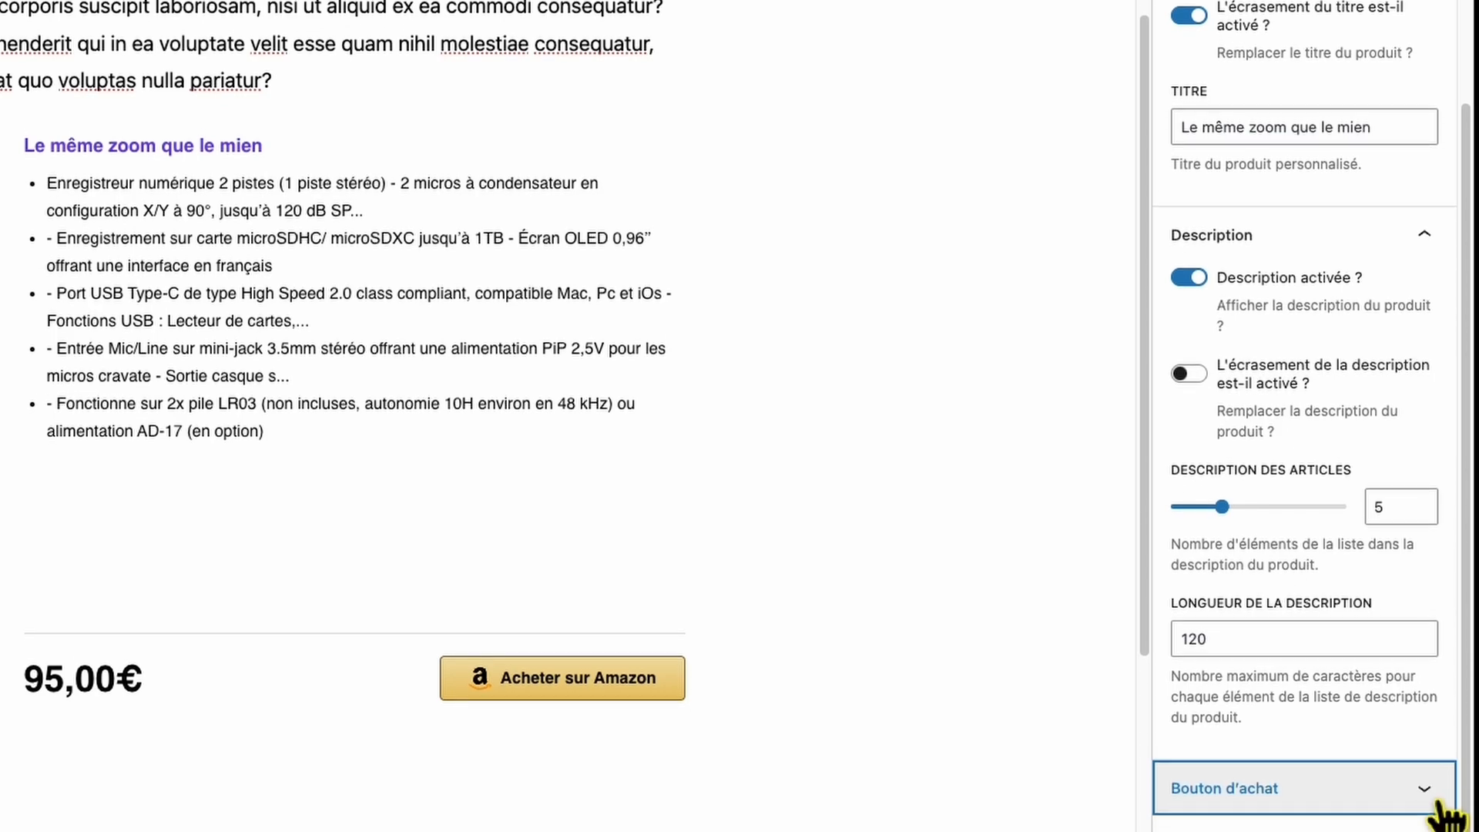
left_click(1437, 759)
scroll(1284, 584, "down", 3)
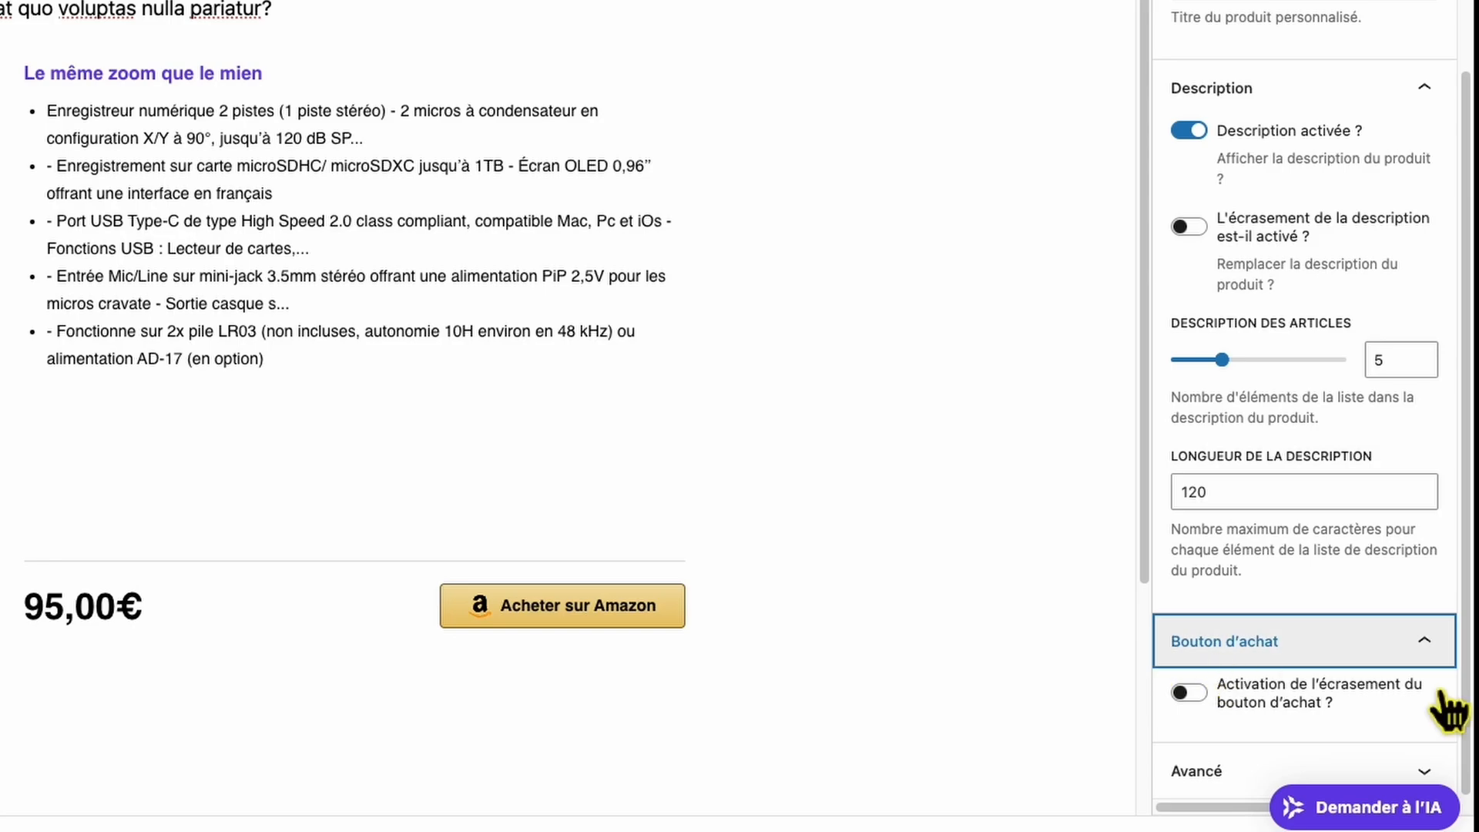
left_click(1454, 779)
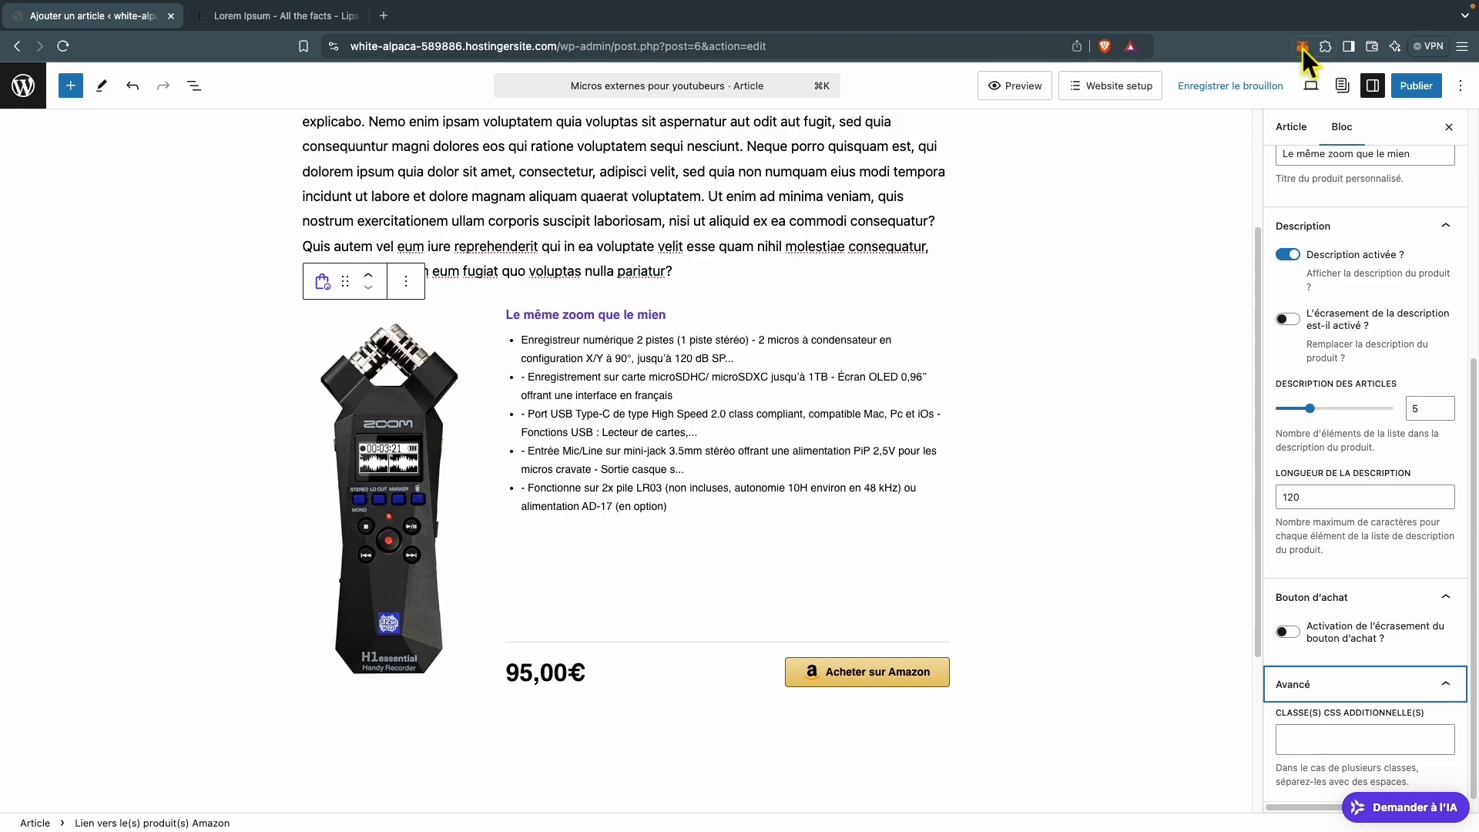
Step: Save the article as a draft and check the preview of the 95,00€ H1essential card
left_click(1251, 85)
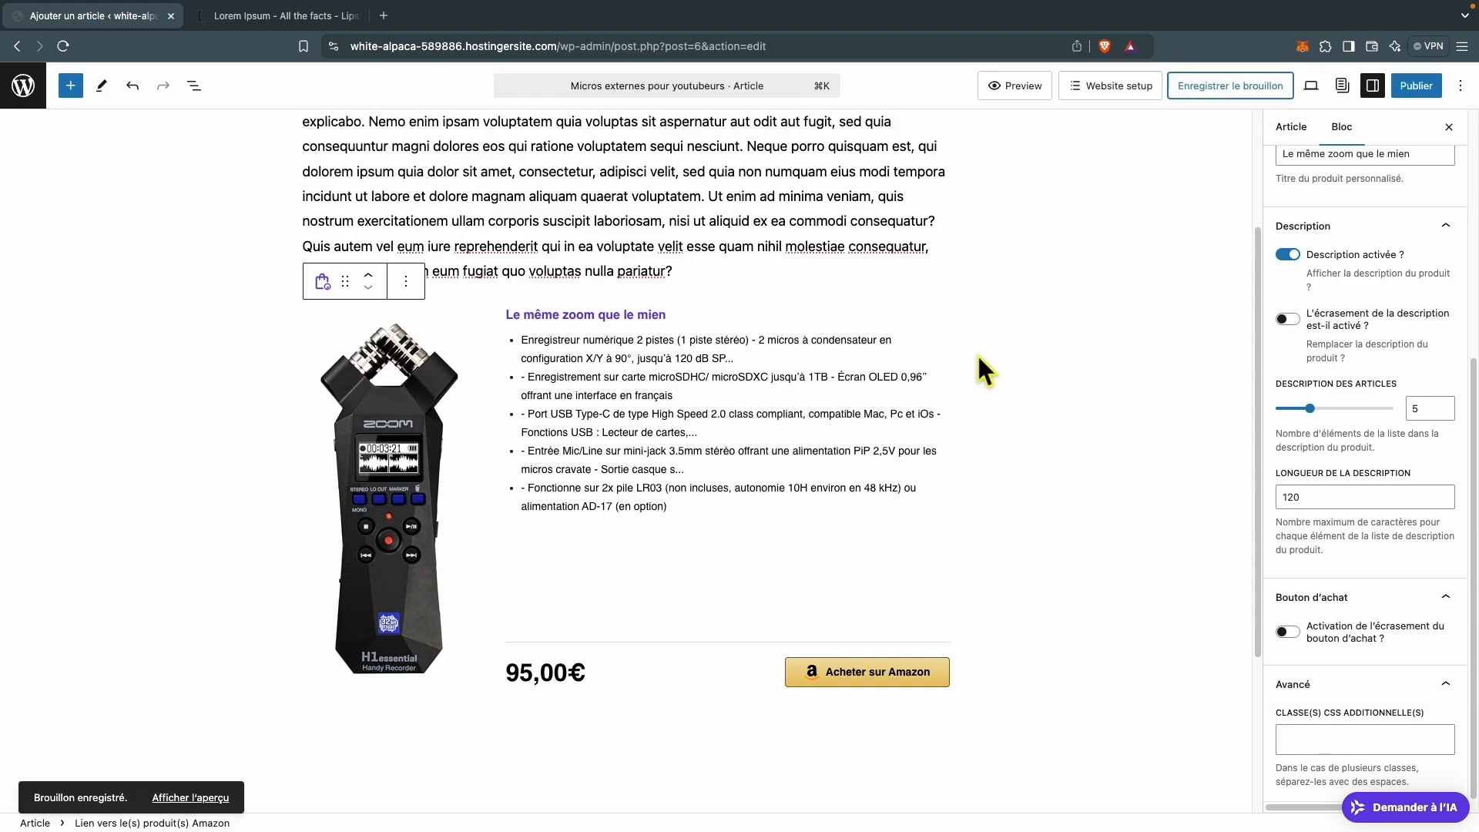
left_click(1025, 94)
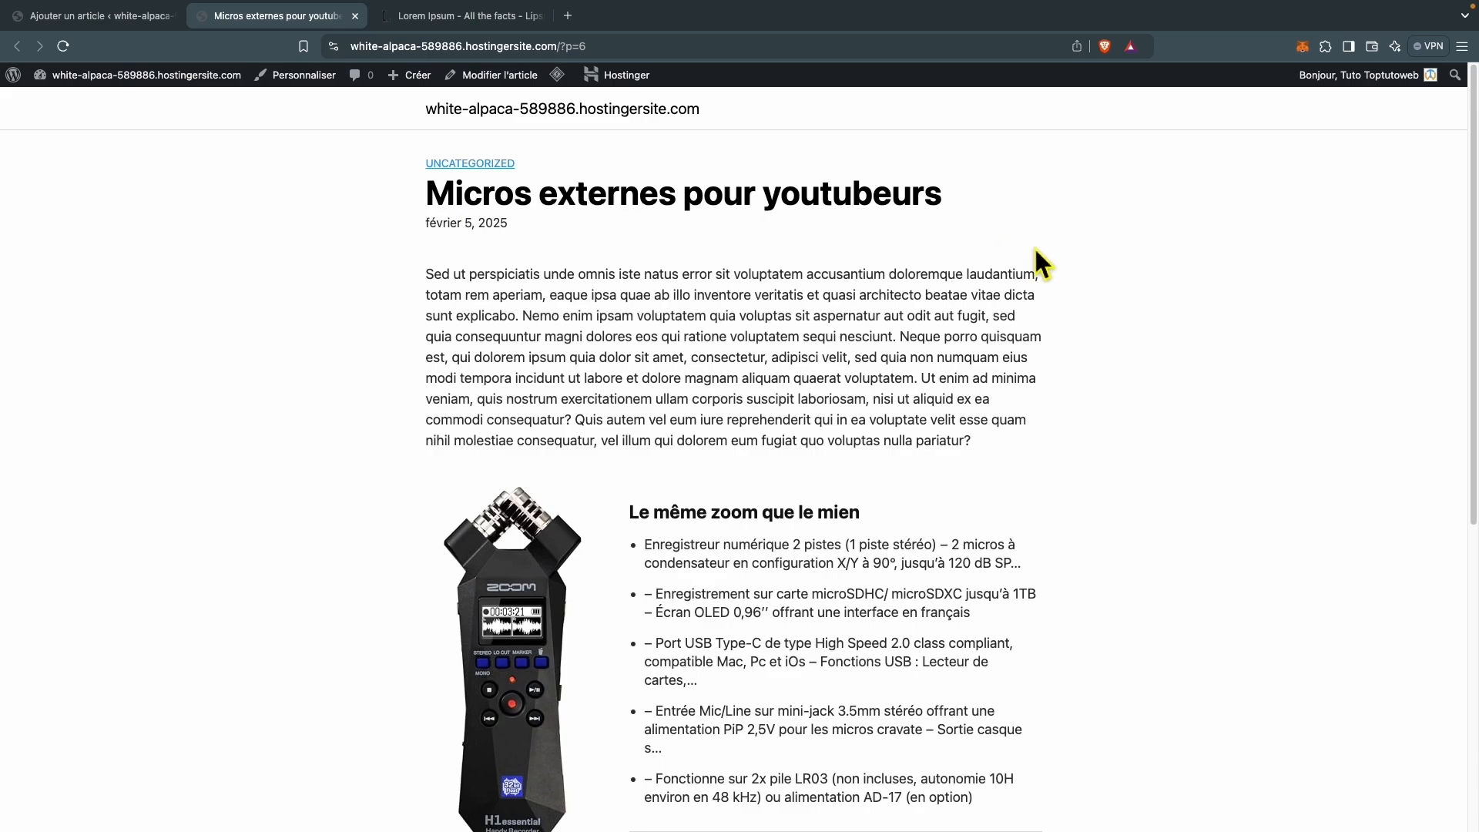
scroll(969, 324, "down", 3)
scroll(1169, 468, "down", 5)
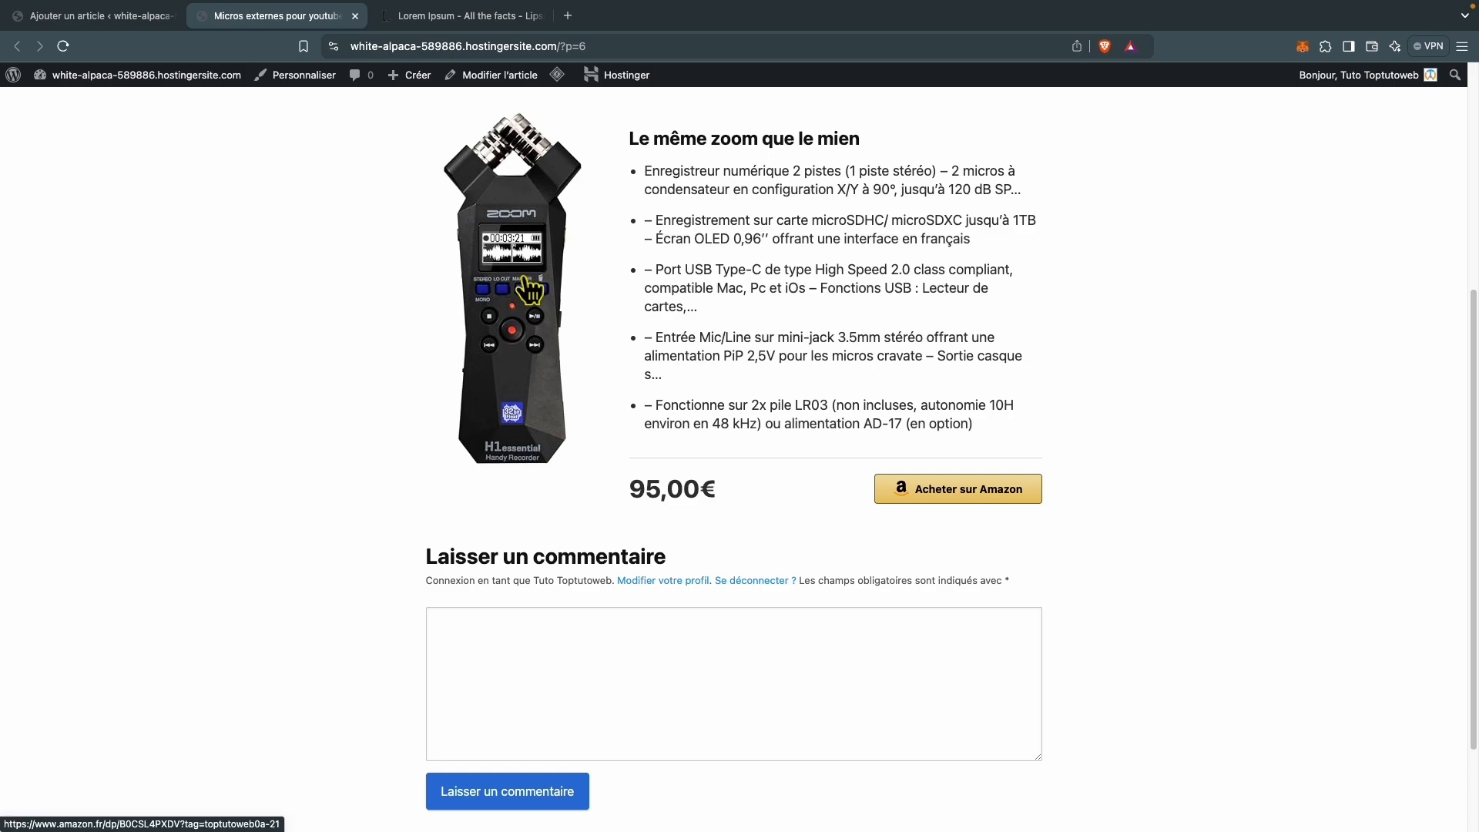
left_click(354, 15)
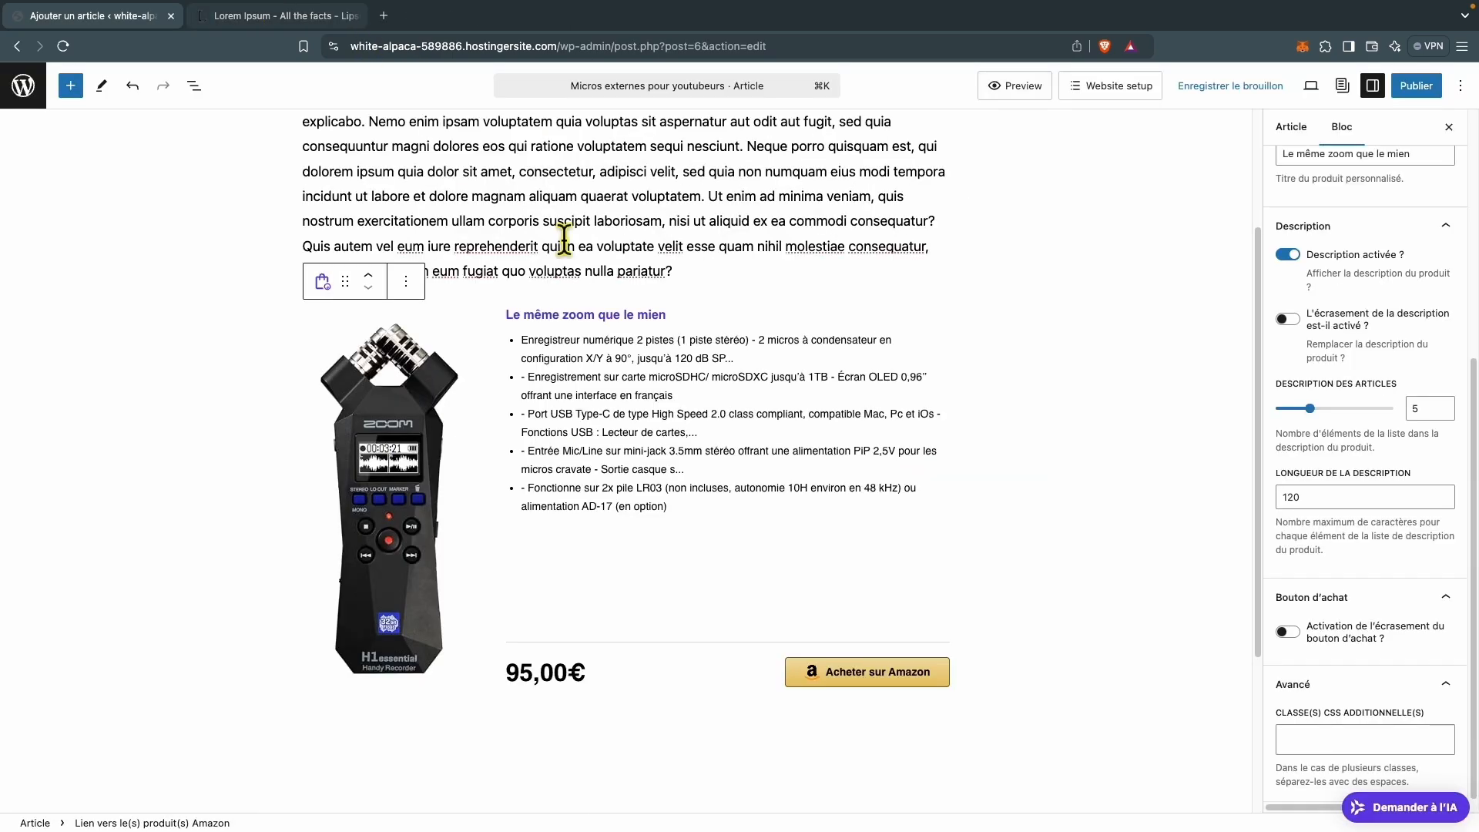
Step: Paste Lorem Ipsum into a new paragraph under the product card and add another empty block
scroll(1024, 461, "down", 3)
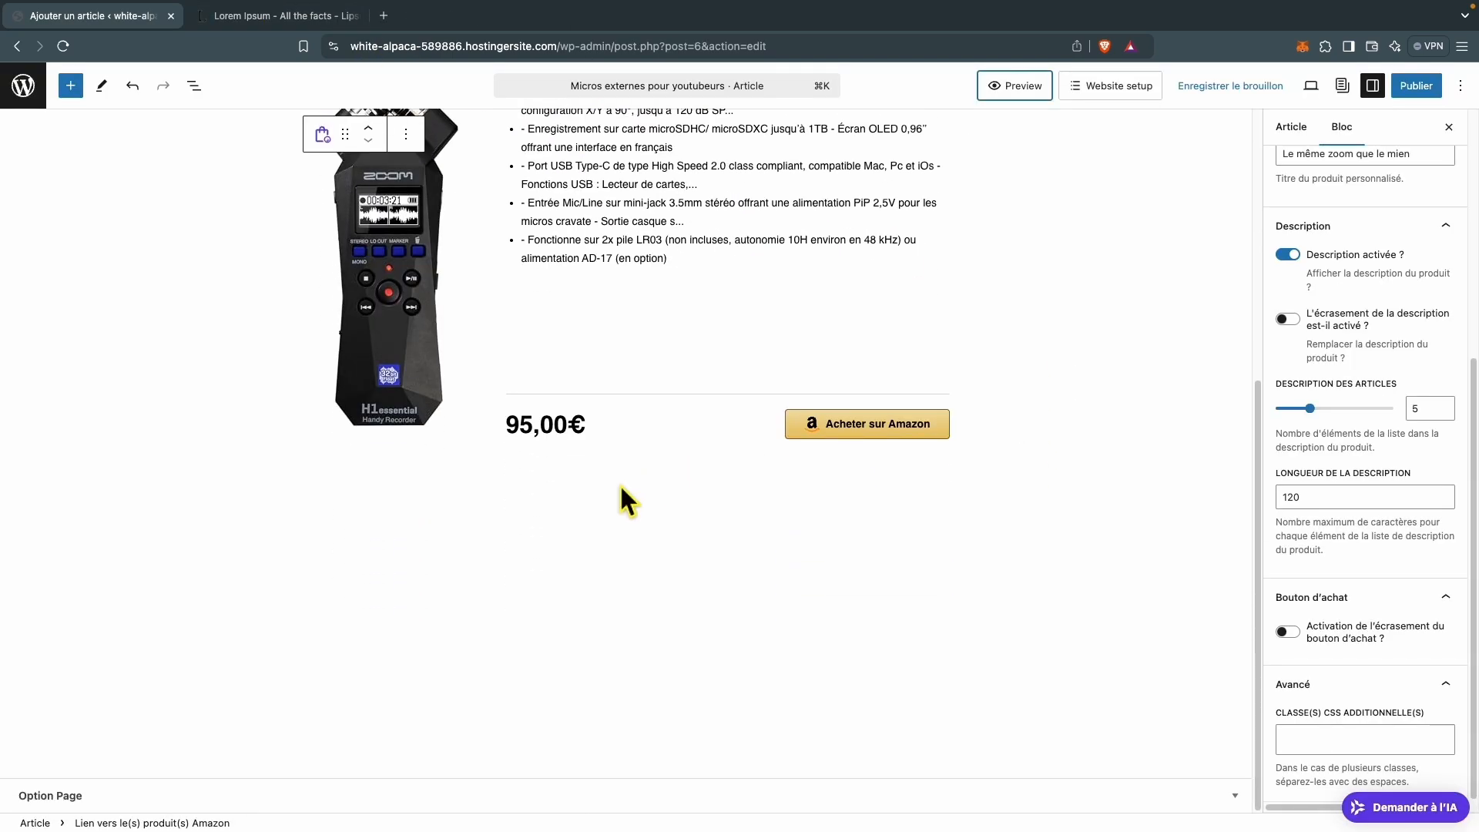
left_click(390, 489)
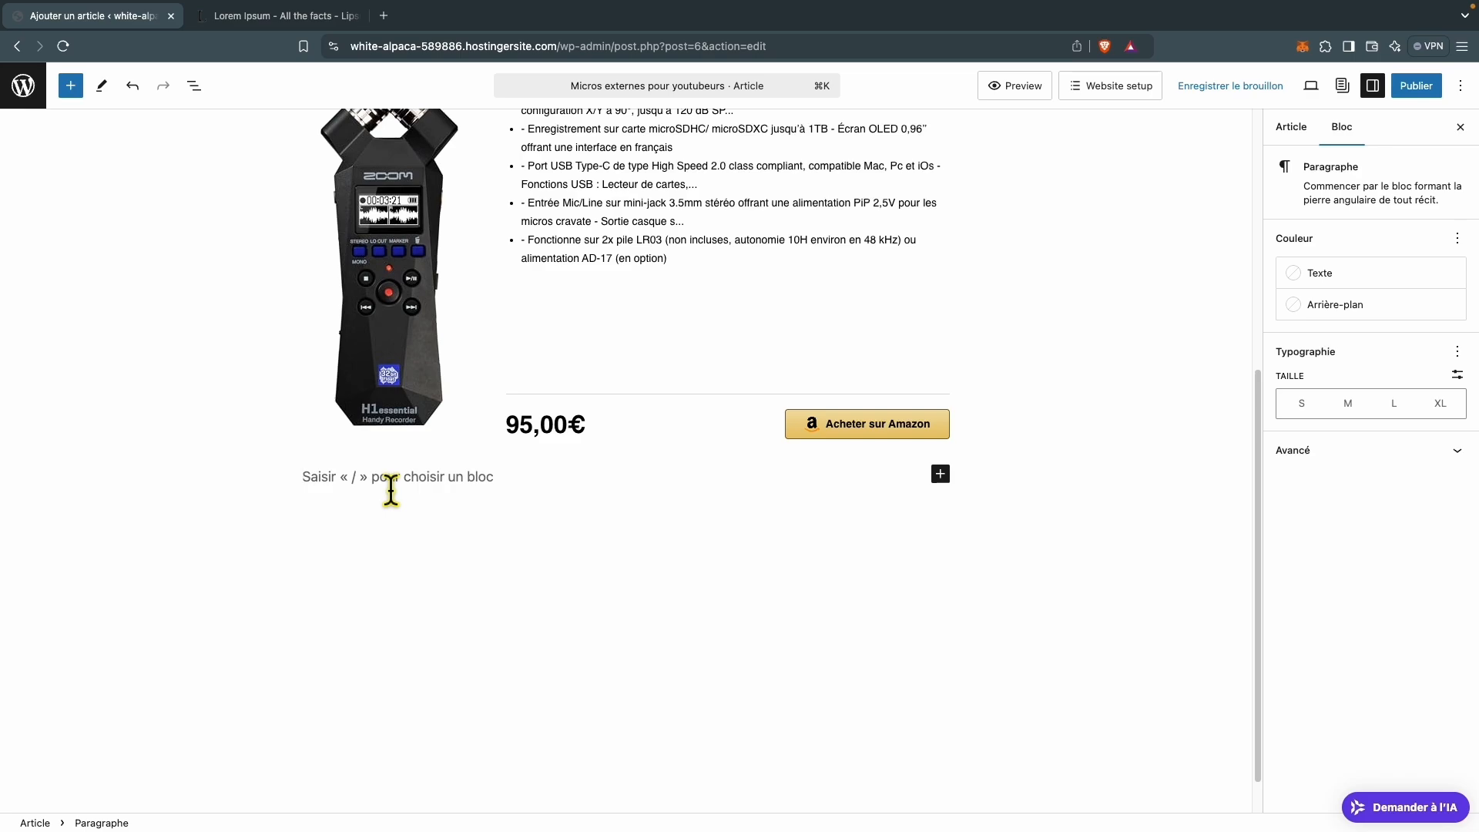
right_click(390, 488)
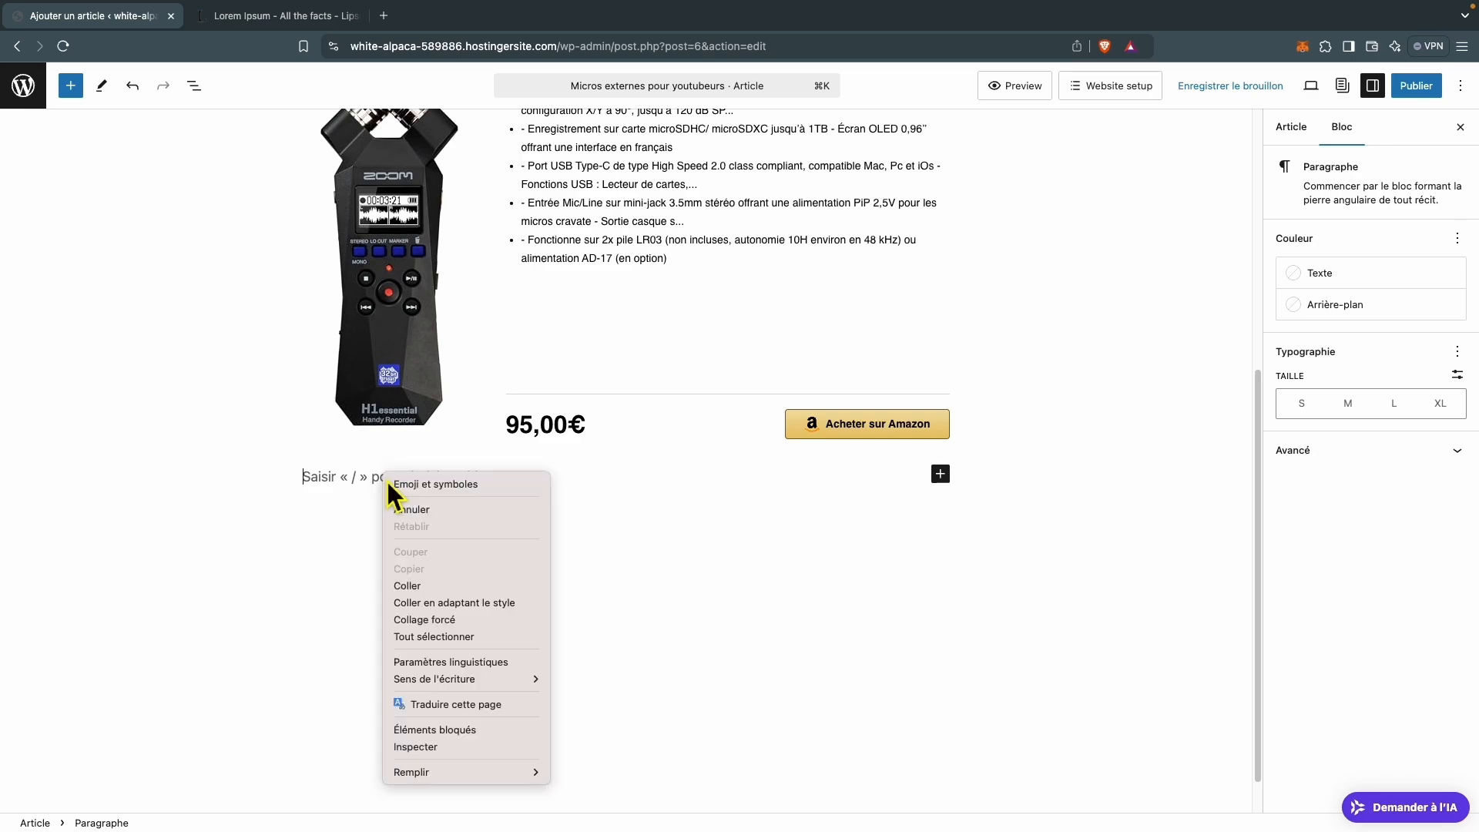
left_click(445, 602)
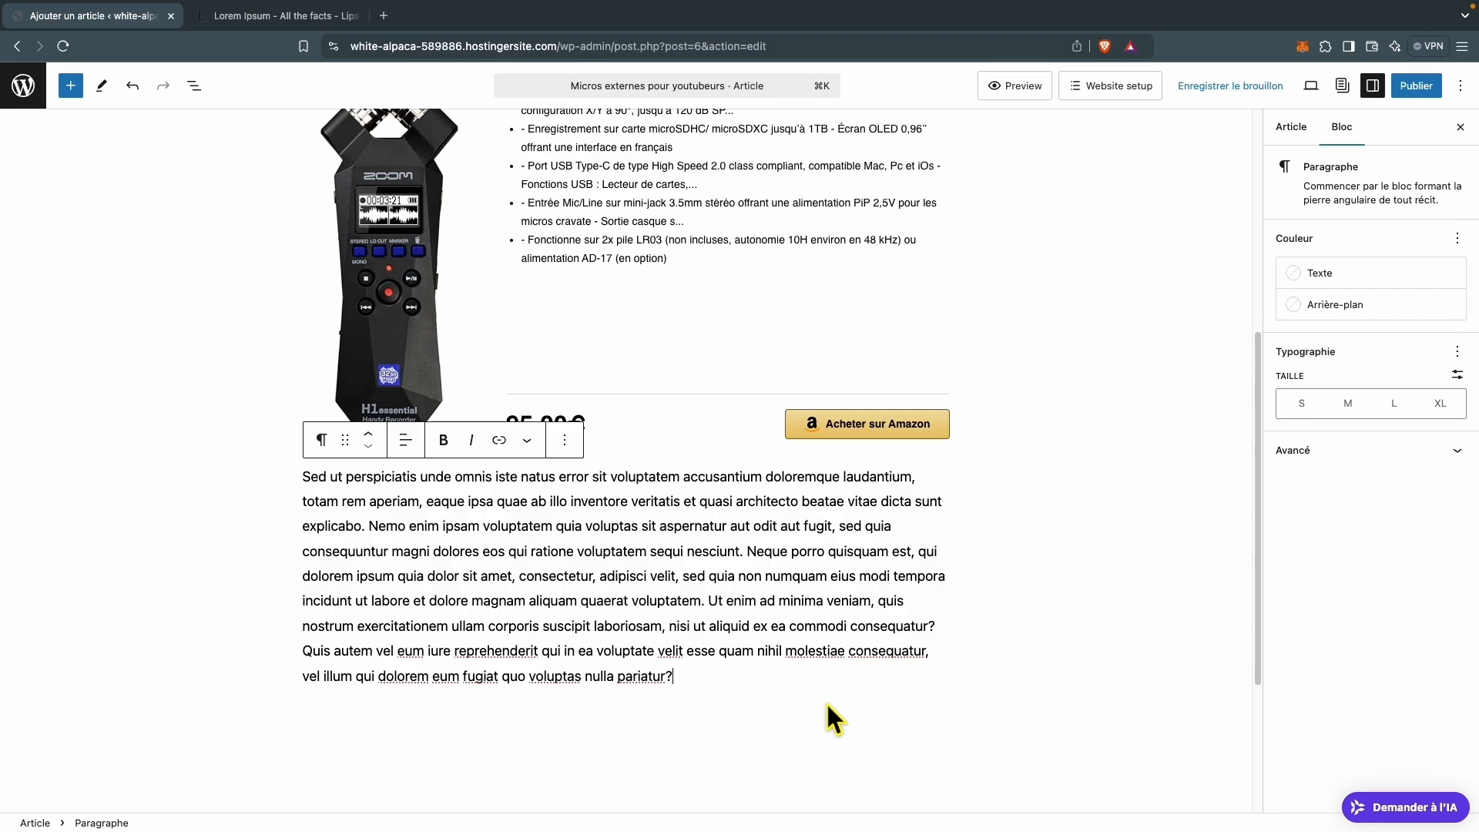
key("Return")
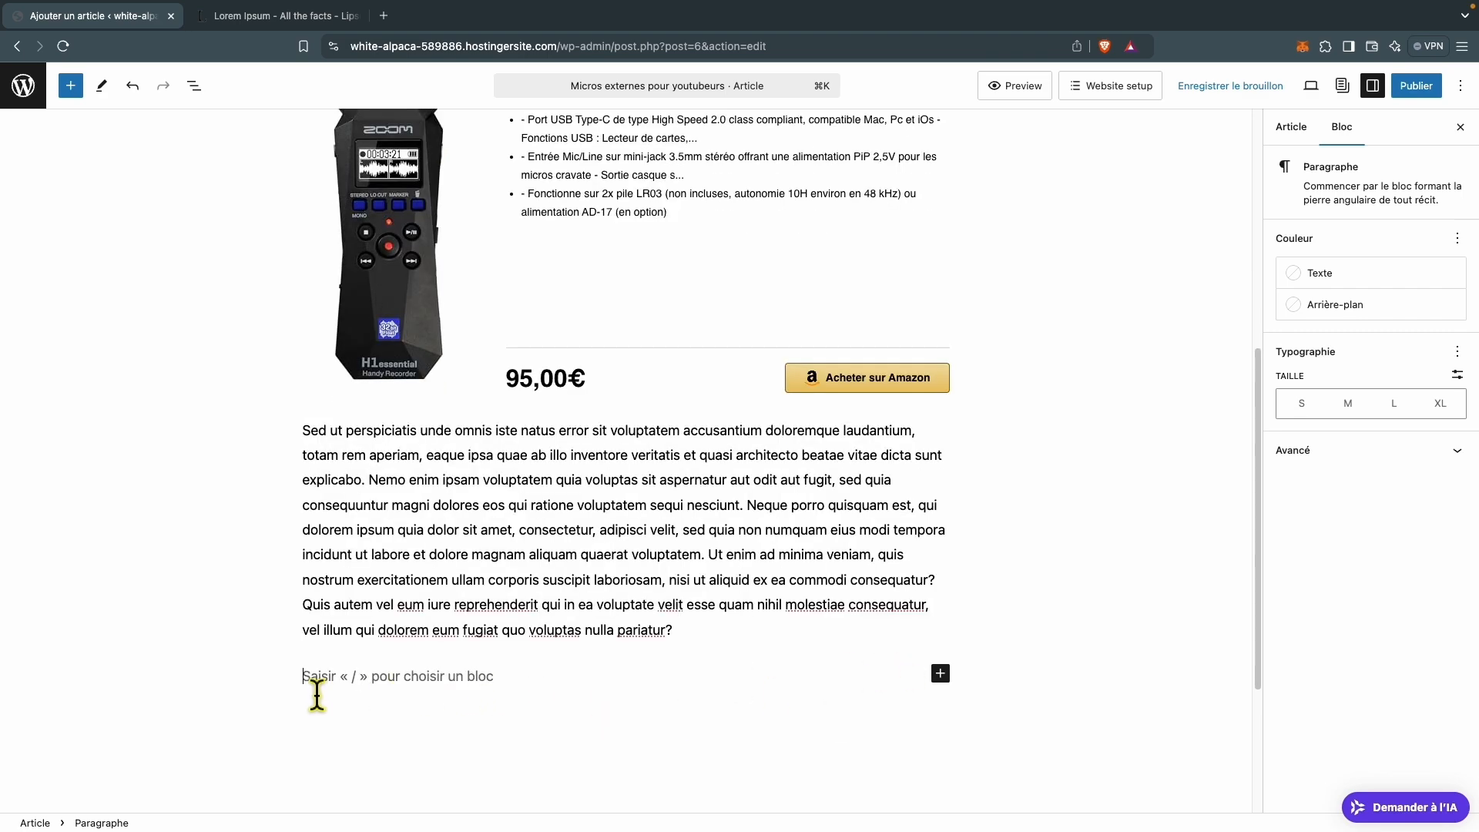
Step: Insert a 'Lien vers le(s) produit(s) Amazon' block as a 'Liste de produits multiples' generated from best sellers
left_click(946, 681)
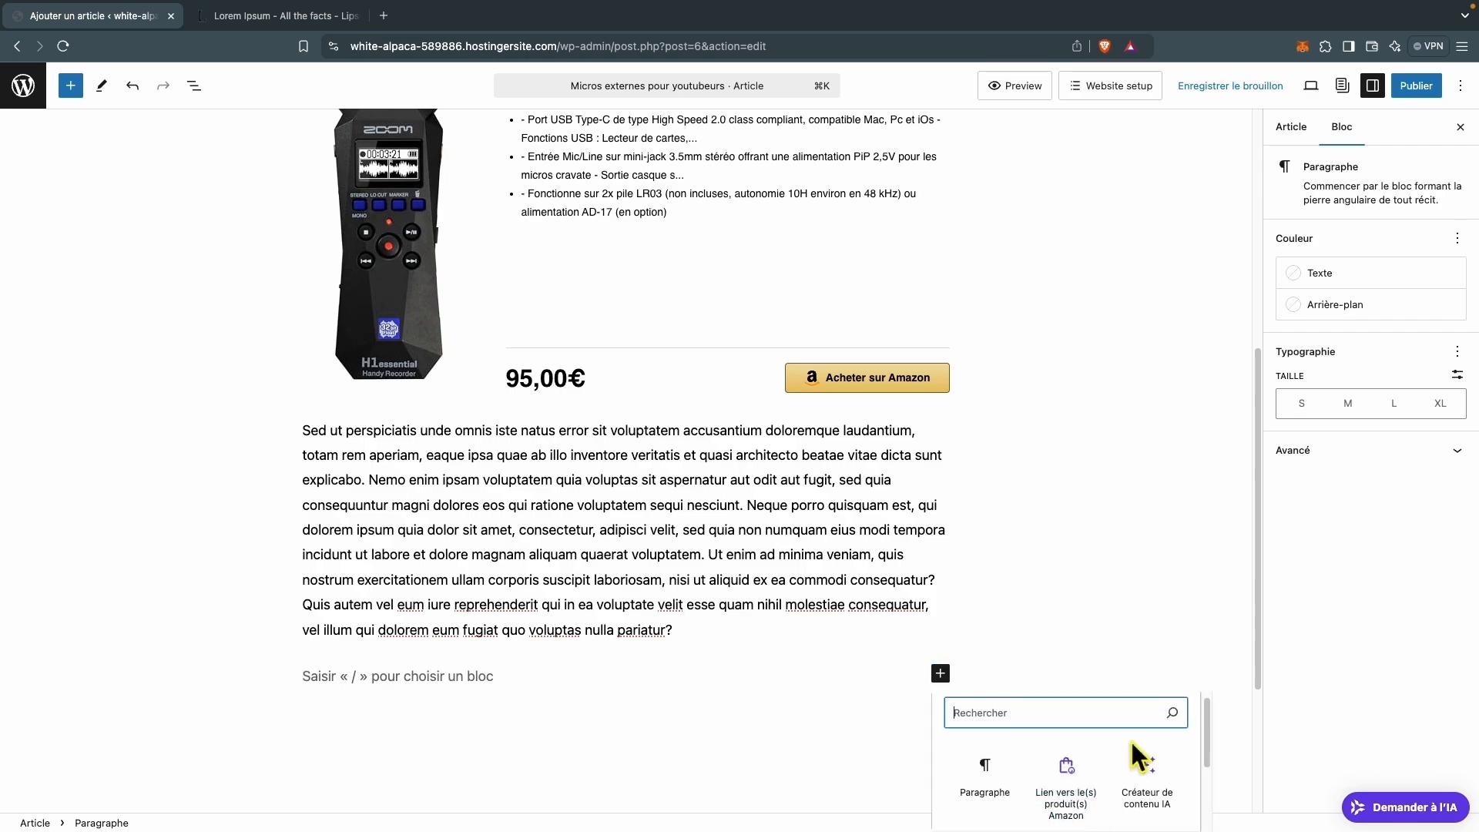
scroll(1132, 751, "down", 1)
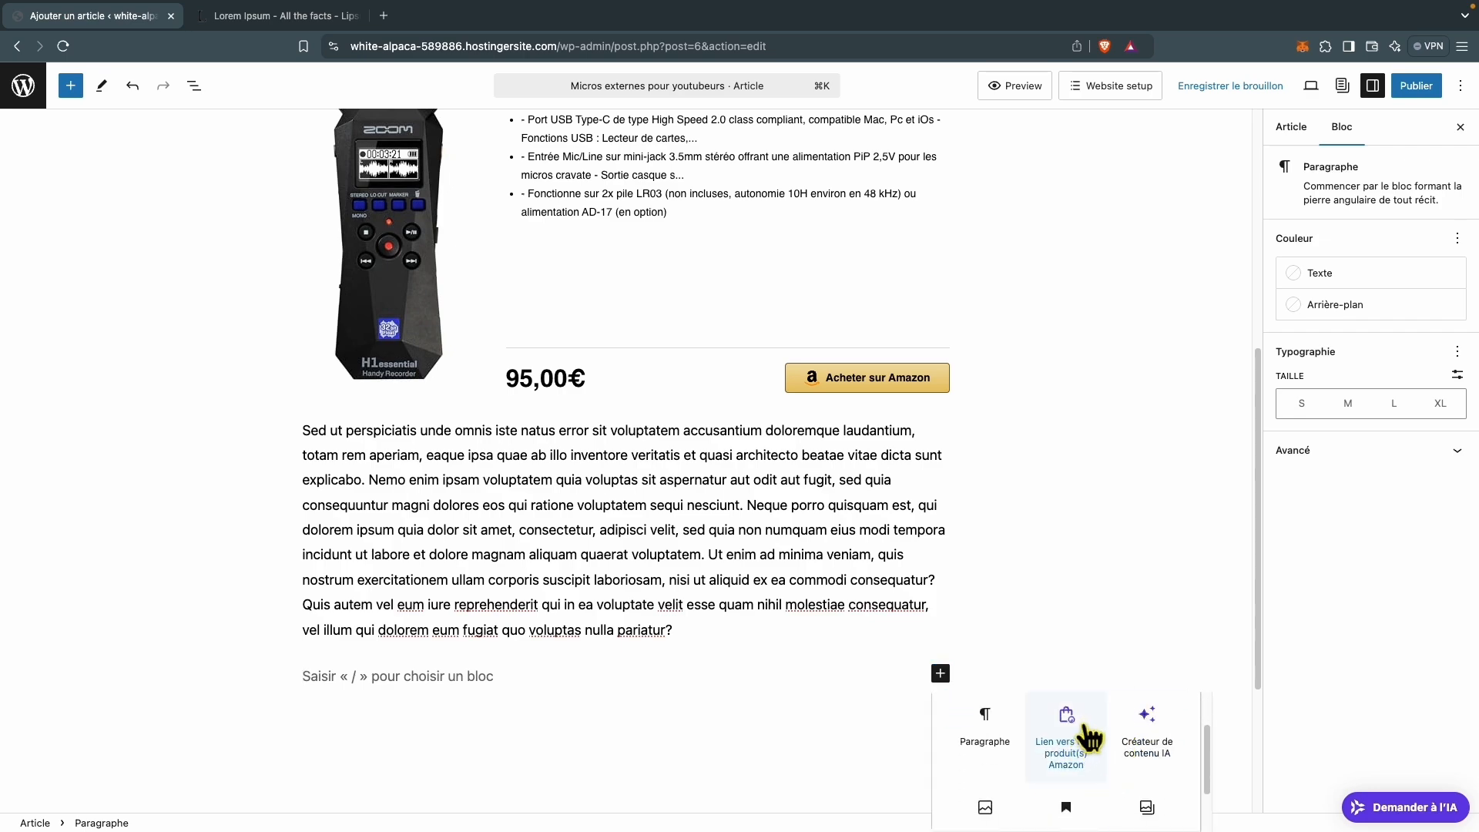
left_click(1067, 716)
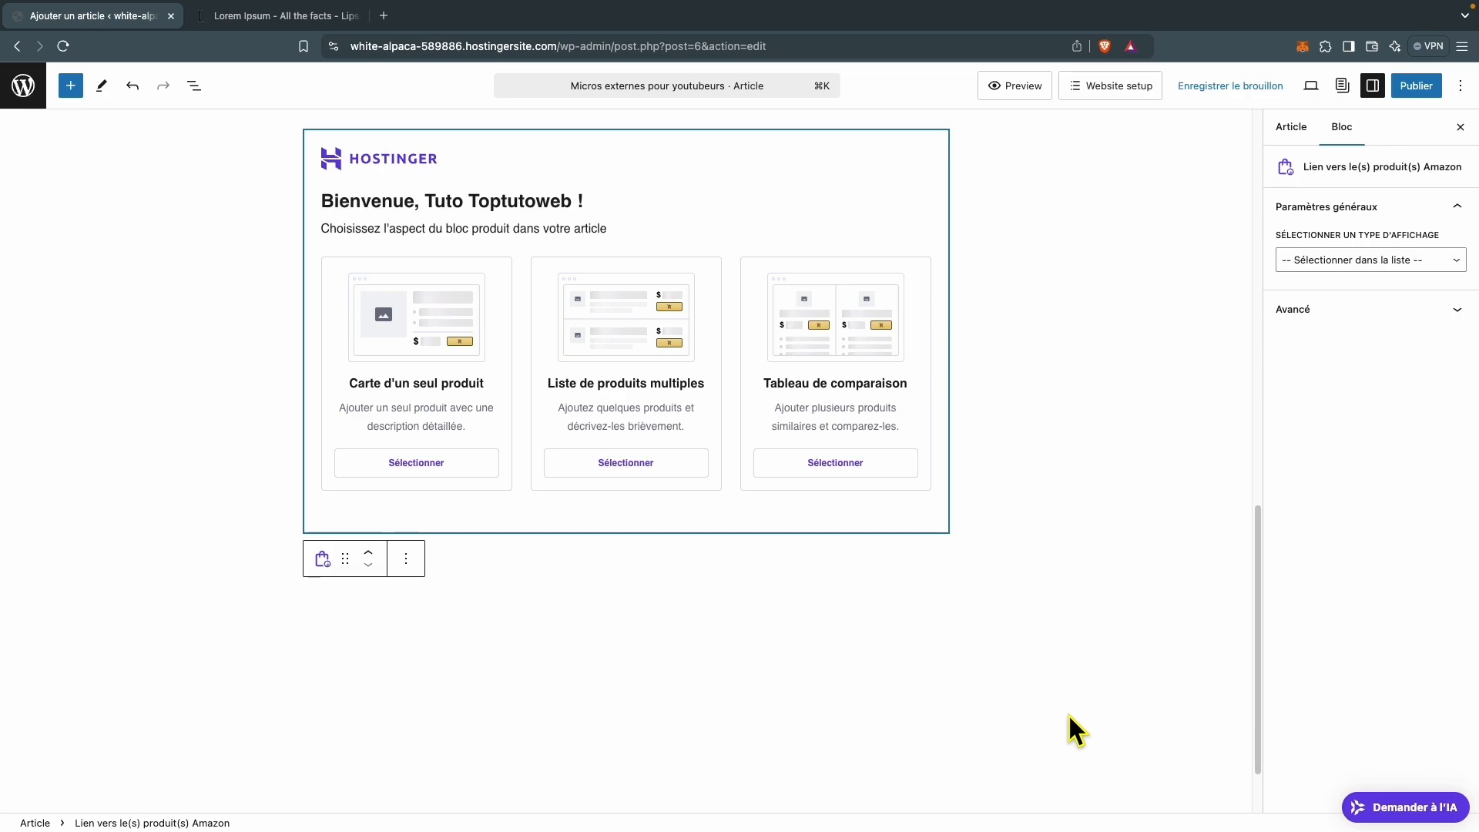
left_click(652, 474)
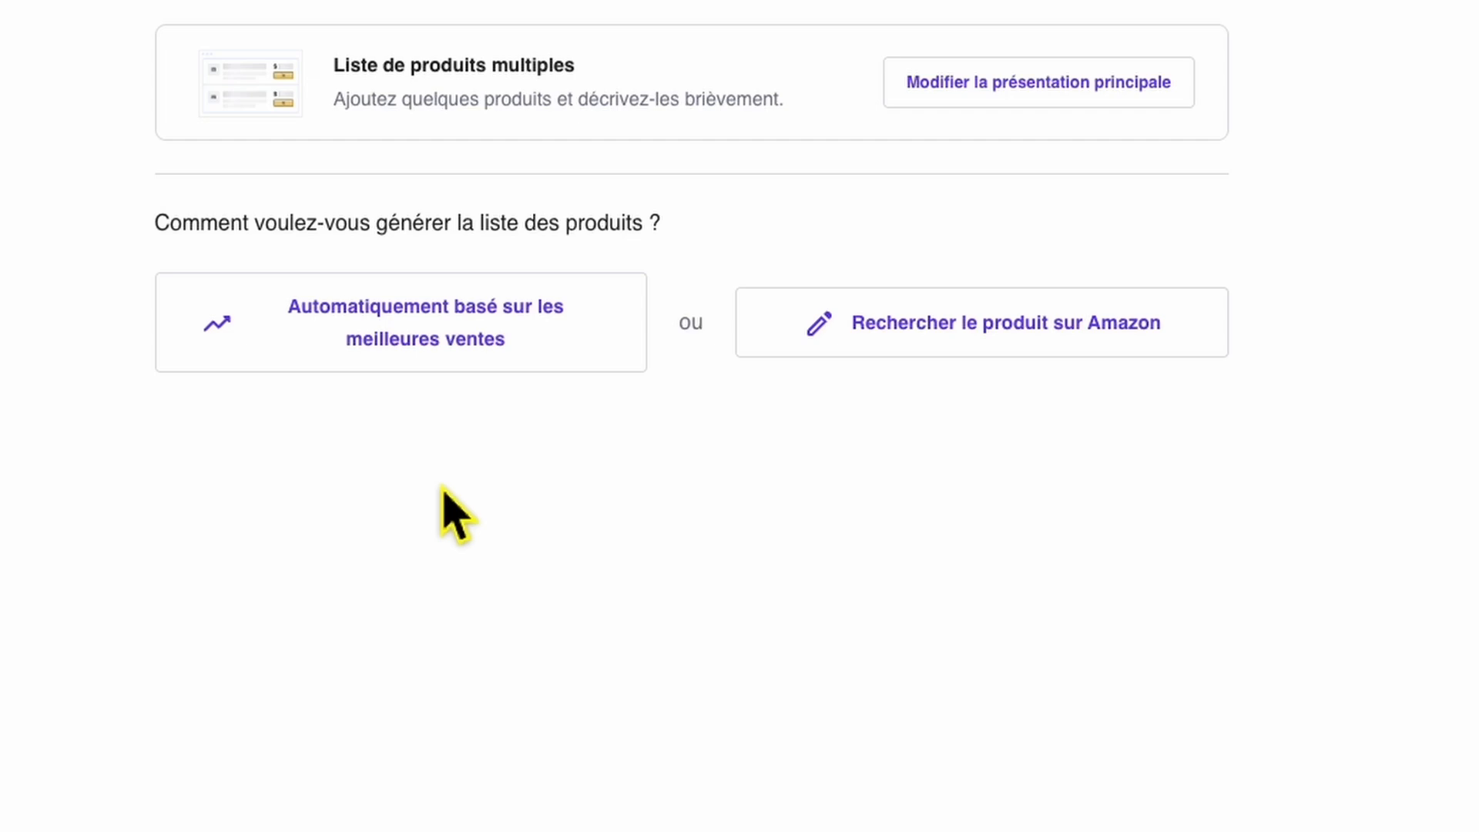
left_click(453, 366)
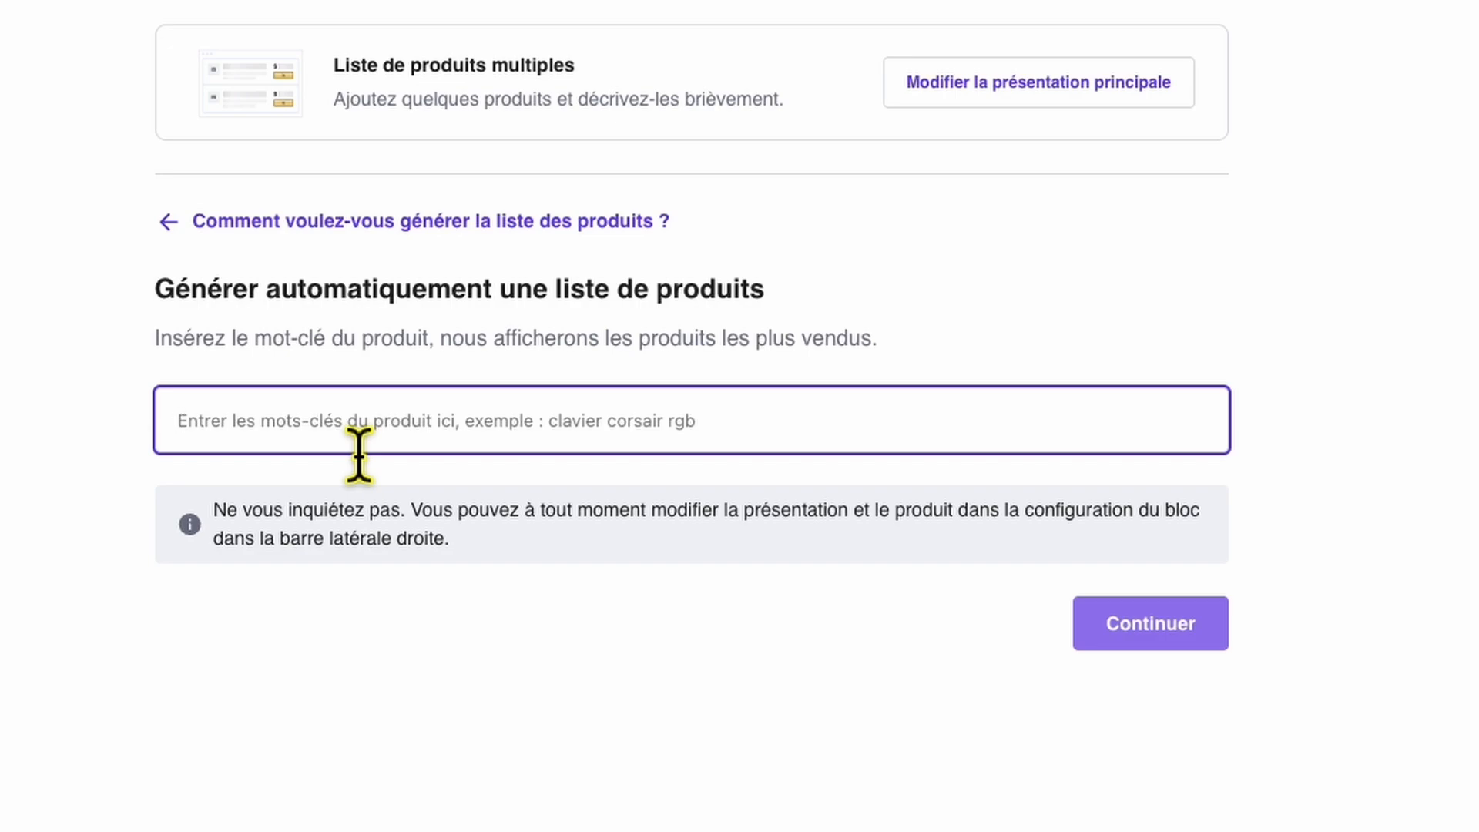
Step: Add bestsellers for the keyword 'micro externe dji' using the 'Liste avec description' layout
type("micro externe dji")
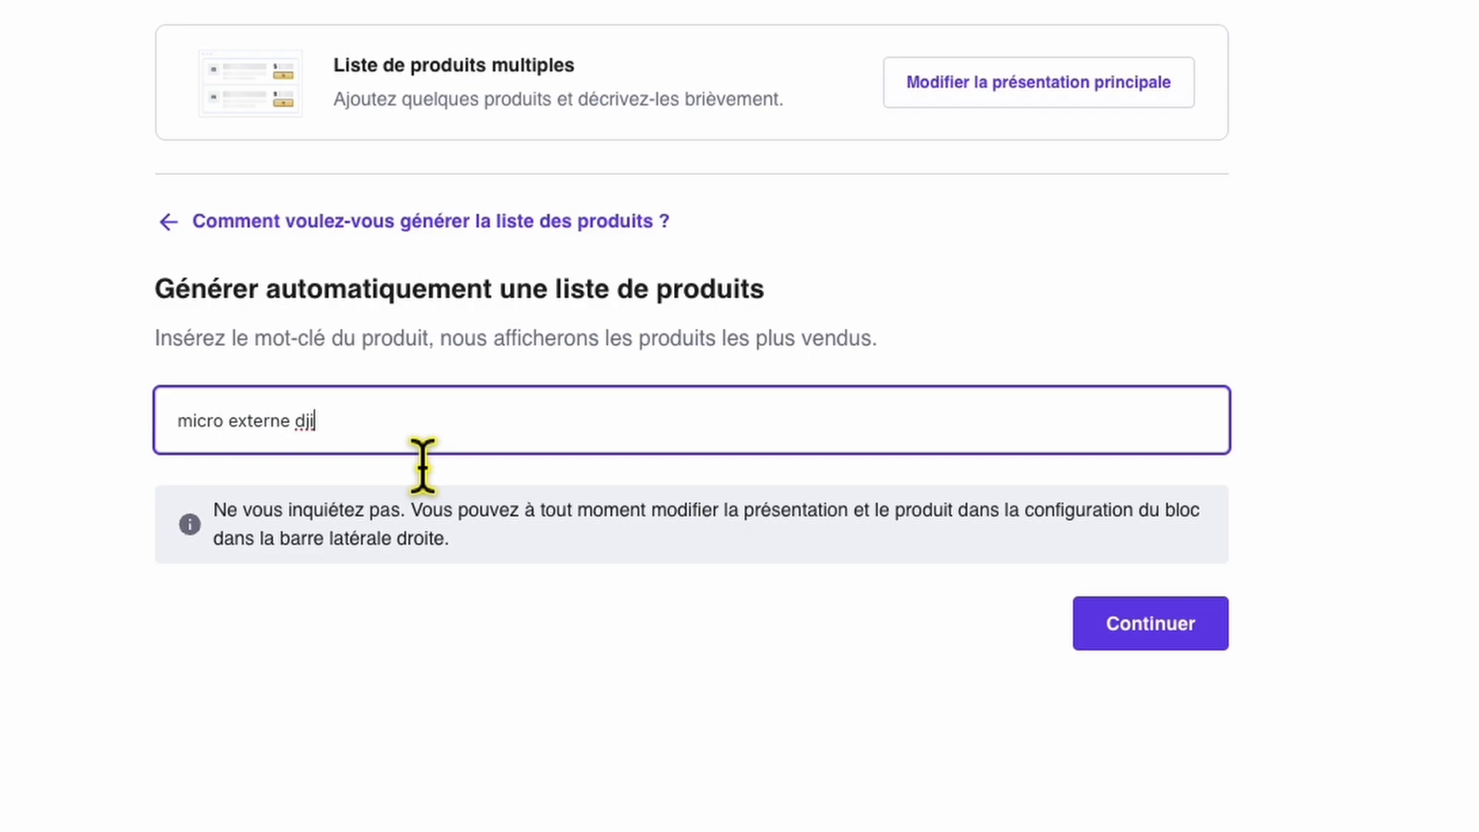
left_click(1167, 628)
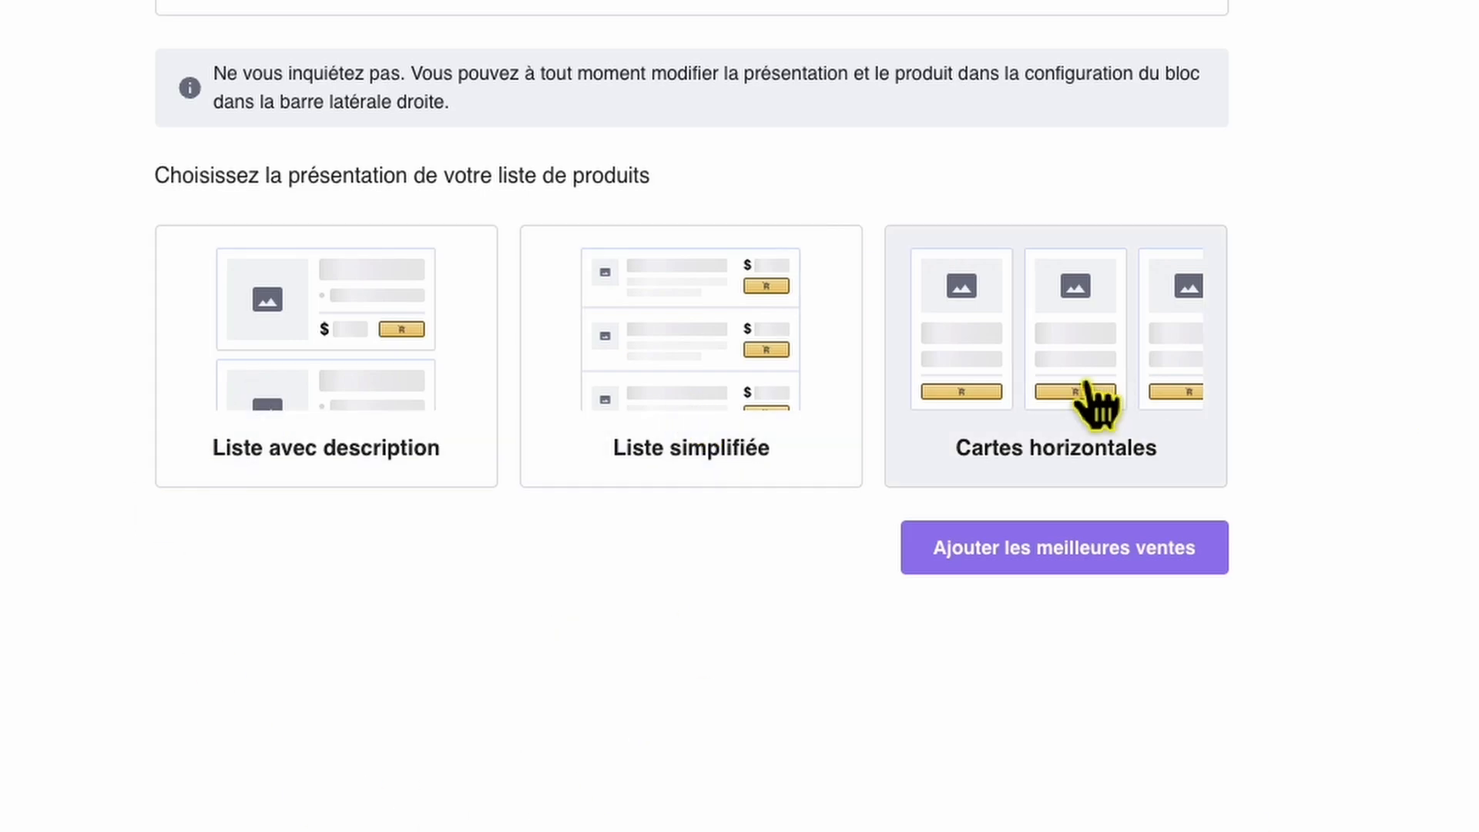
left_click(262, 343)
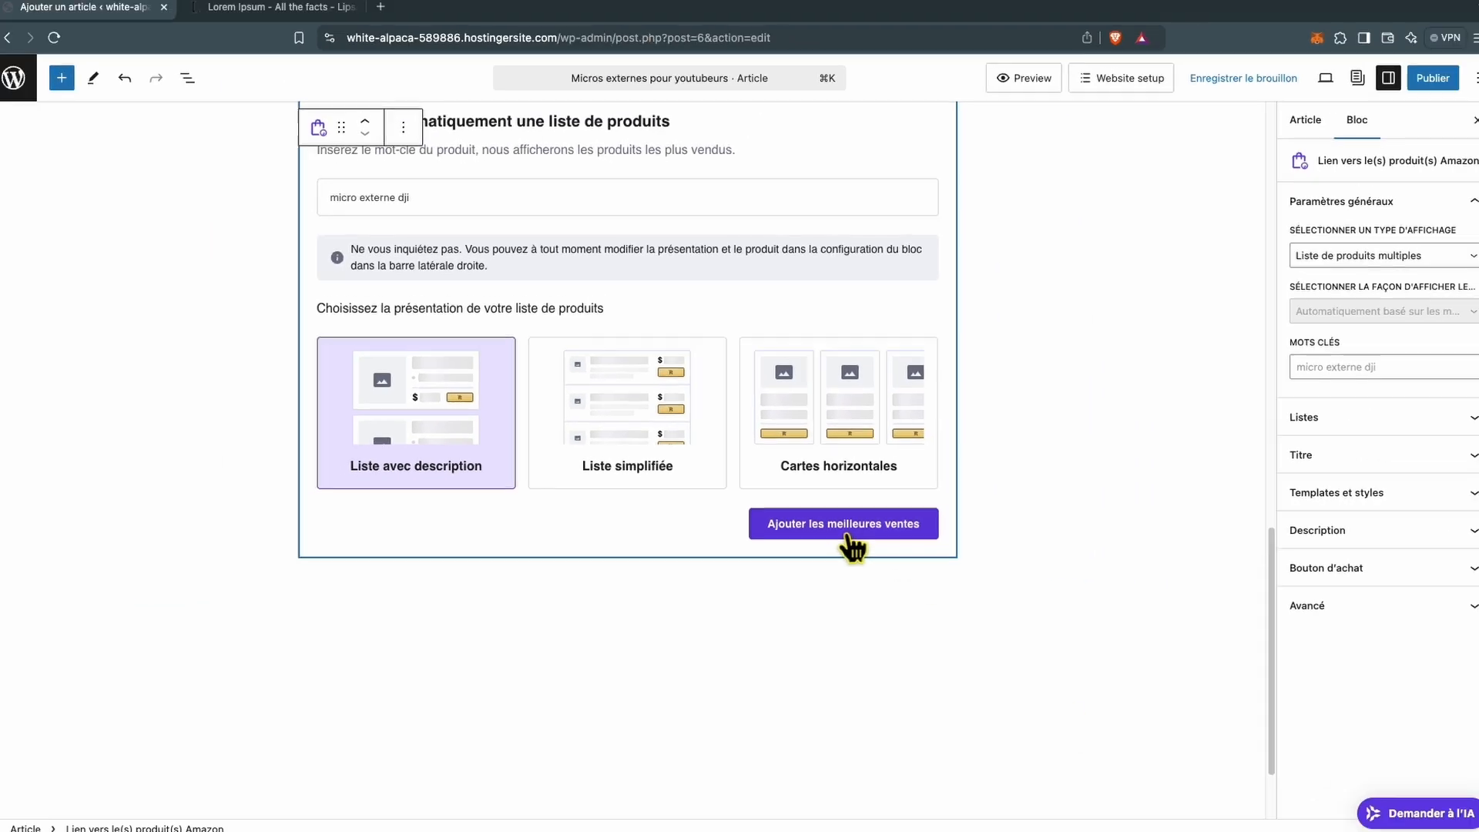
left_click(842, 532)
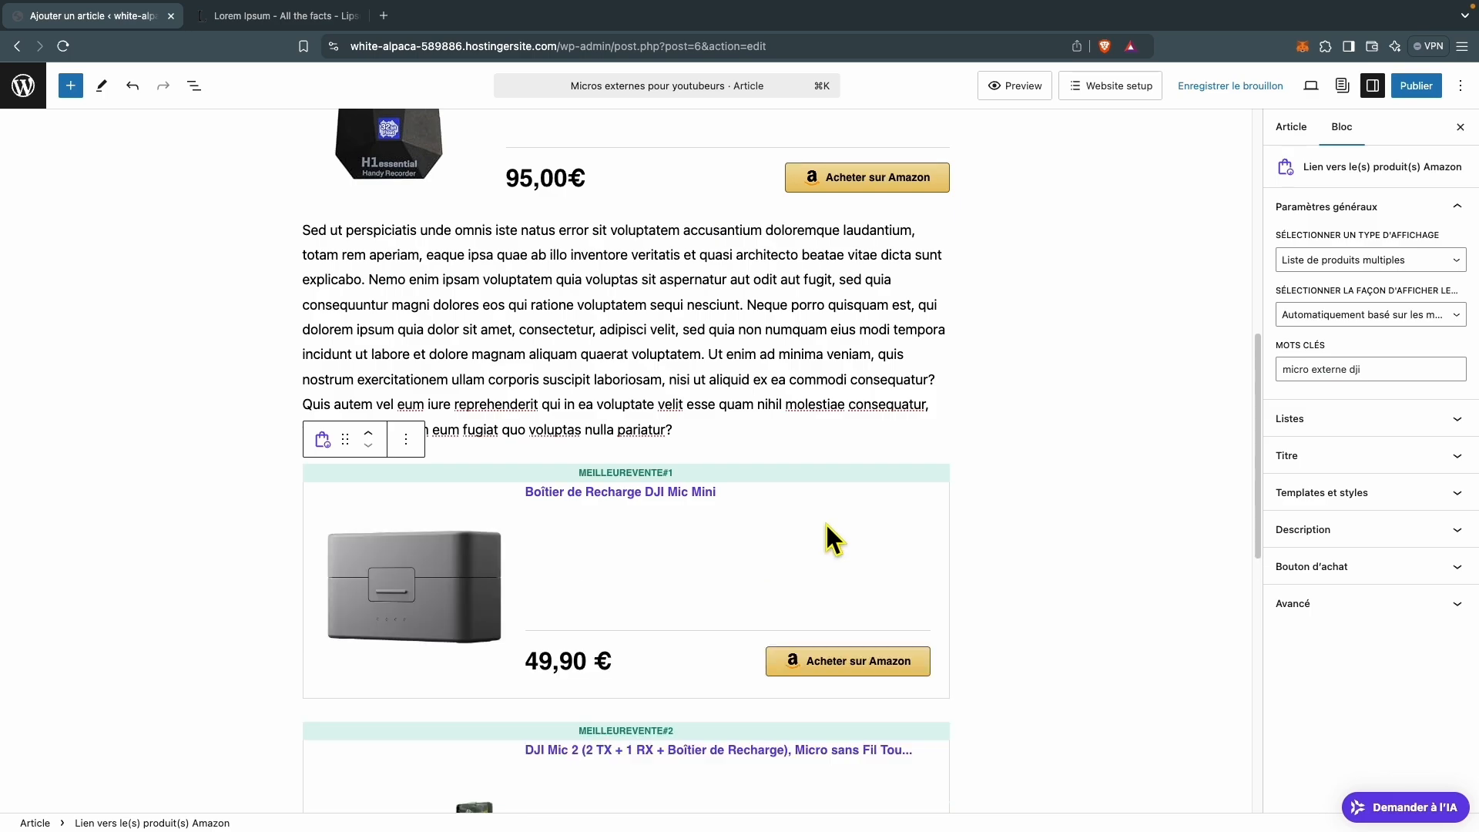
scroll(1056, 647, "down", 5)
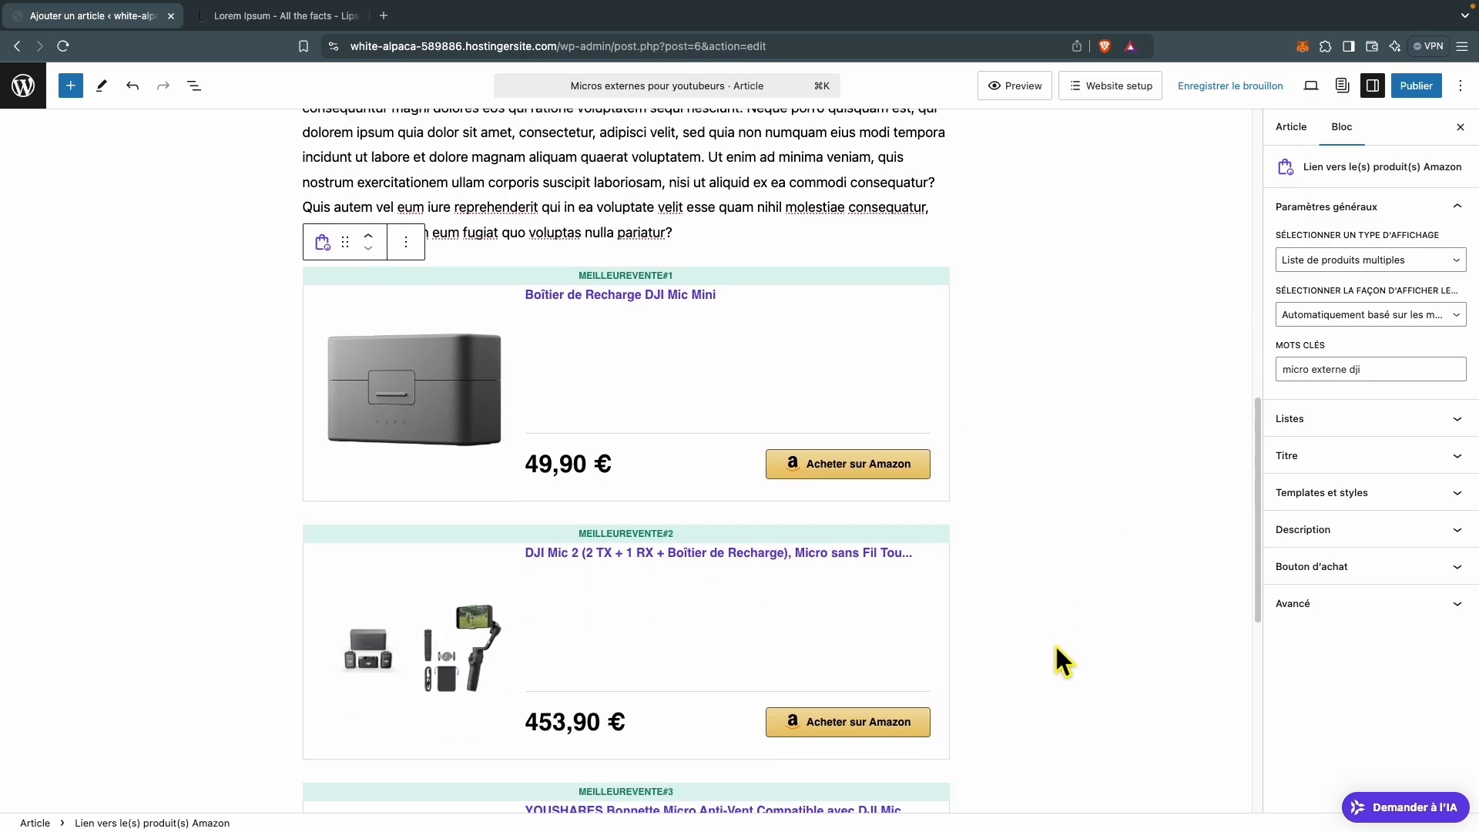
scroll(1055, 647, "down", 4)
scroll(1056, 647, "up", 5)
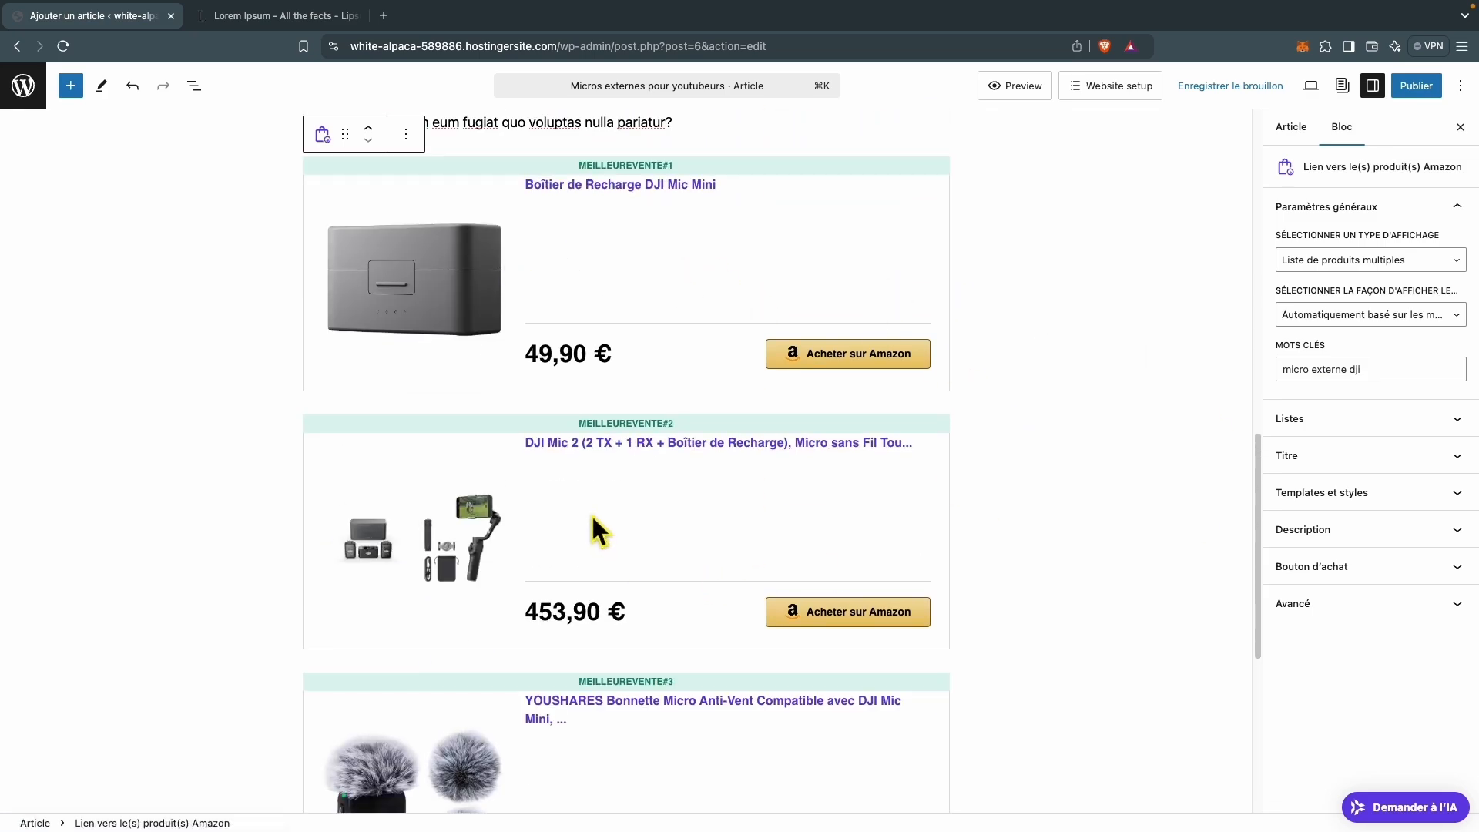
scroll(742, 669, "down", 4)
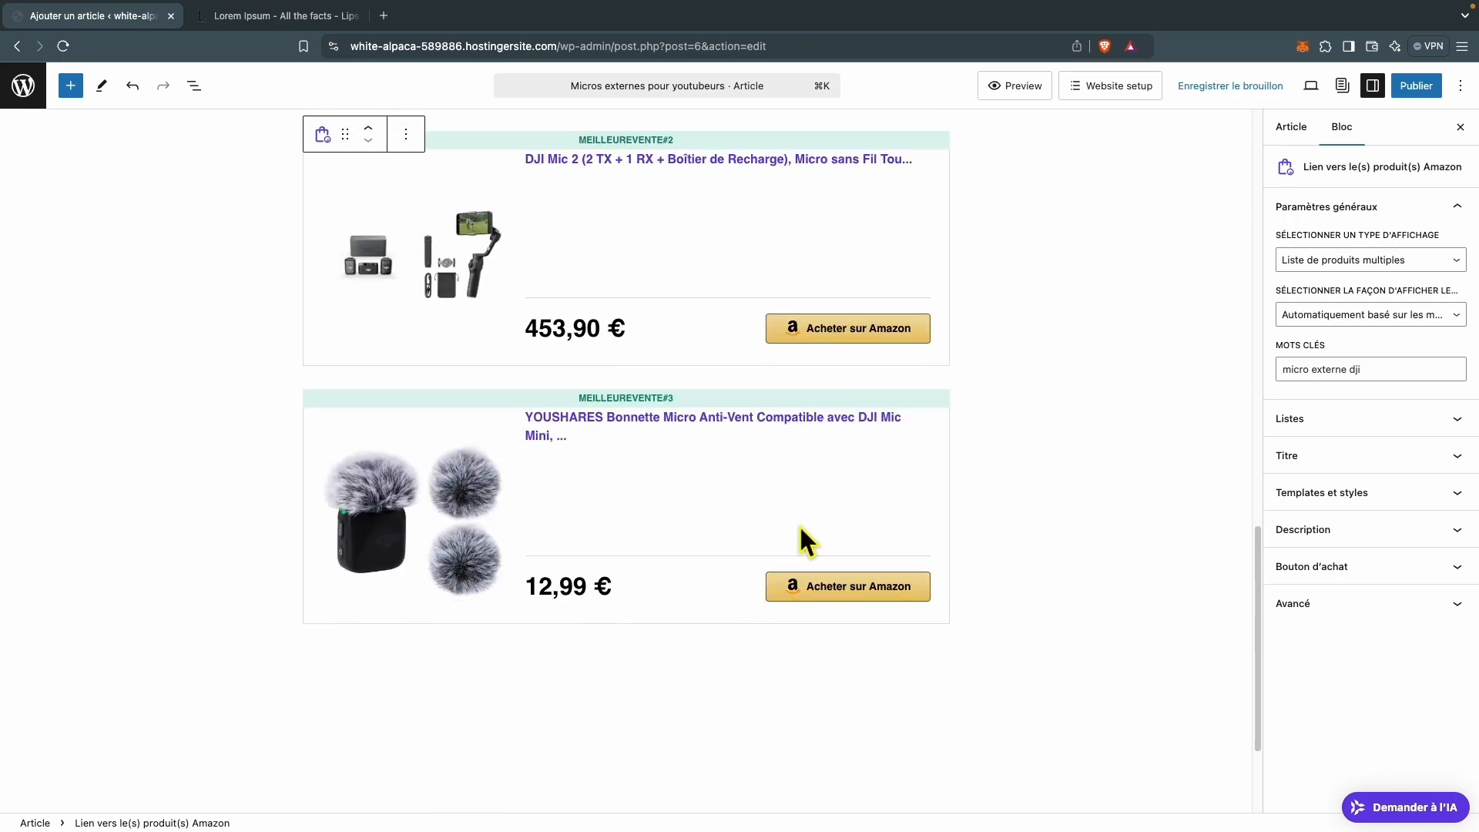
scroll(1107, 585, "up", 3)
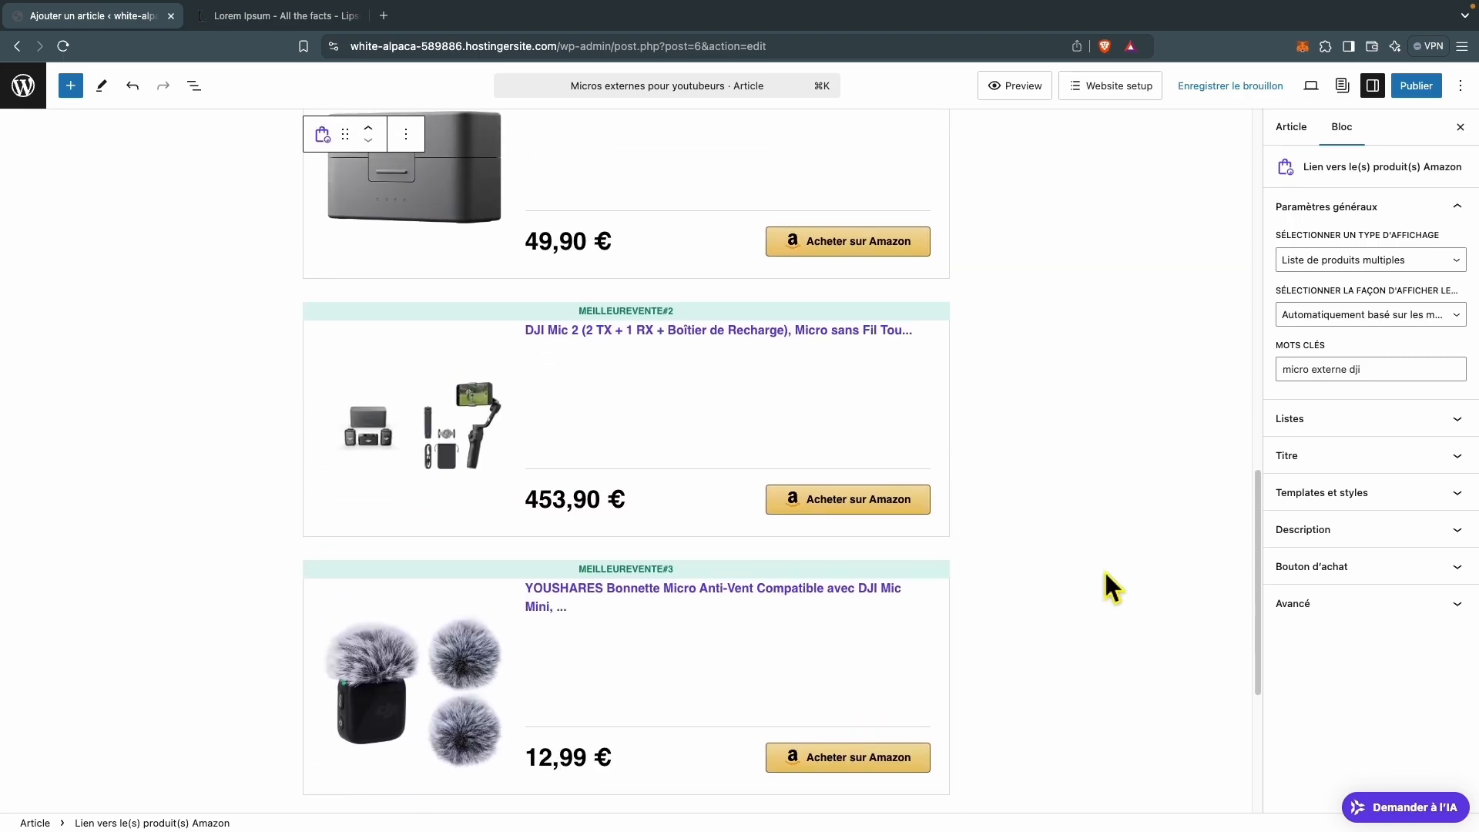
scroll(1105, 574, "up", 1)
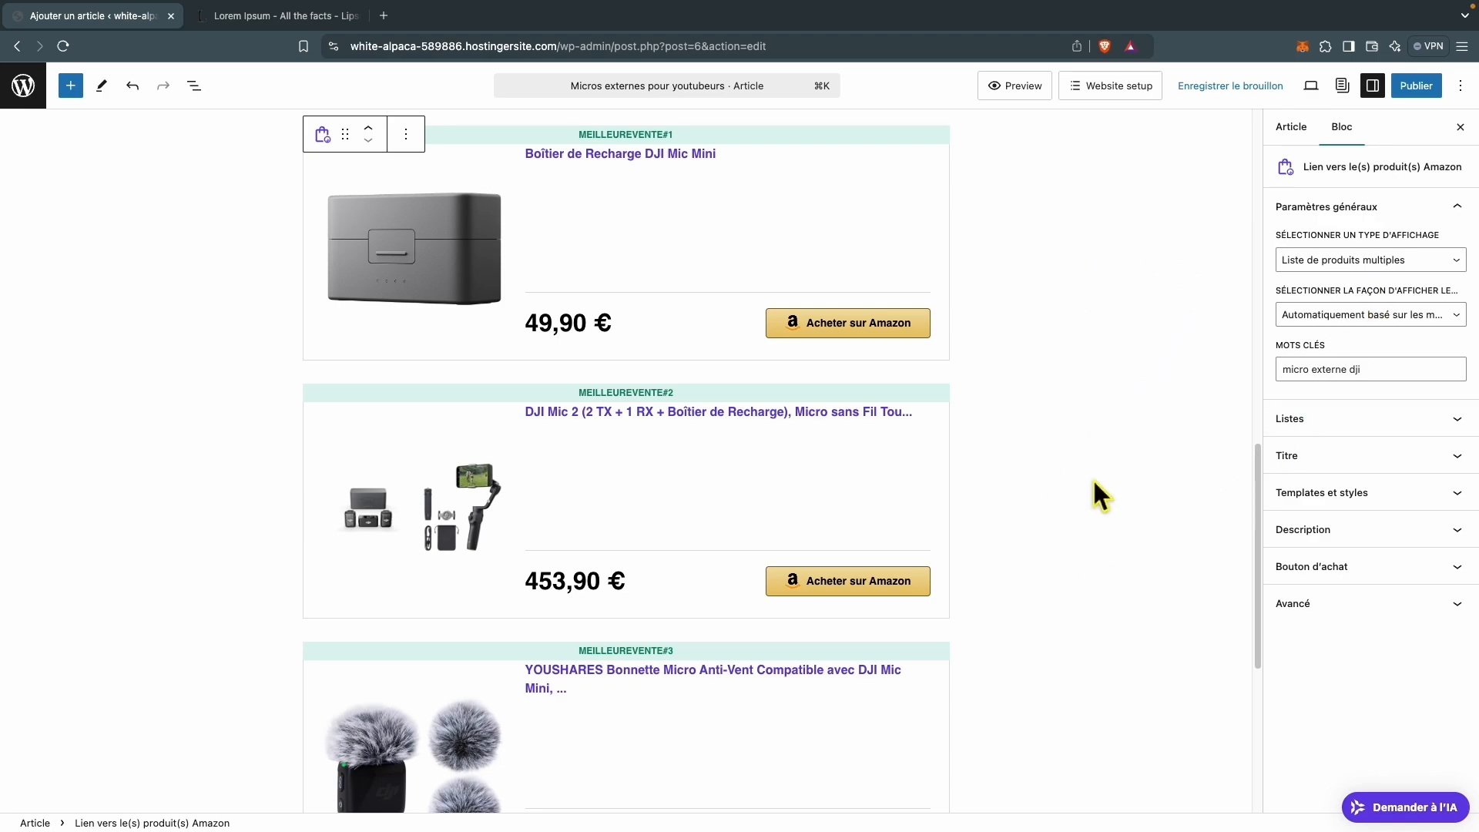
Step: In the Listes panel, try 4, 5 and 6 for 'Éléments à montrer', then settle on 3
left_click(1431, 423)
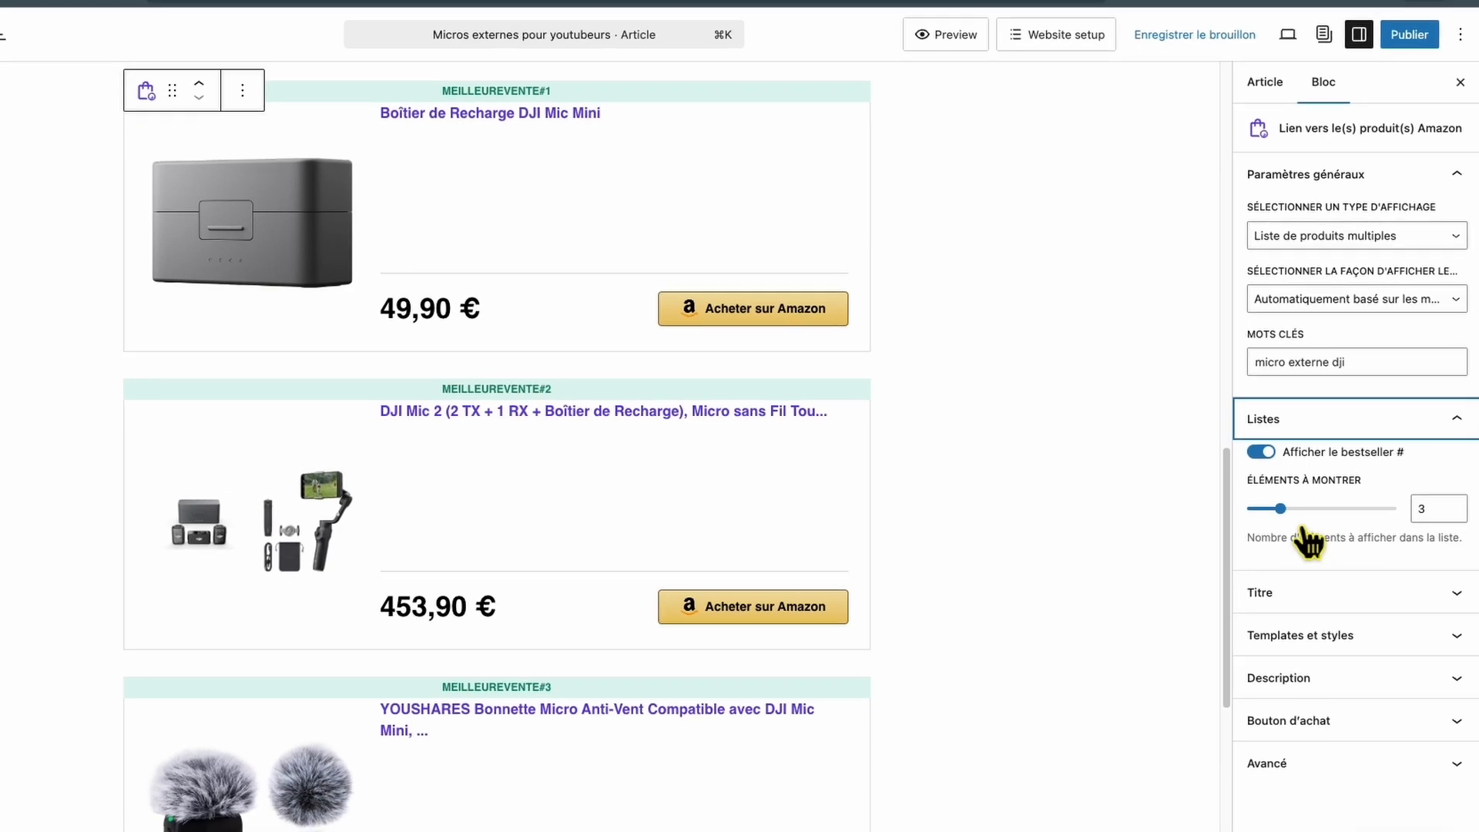
left_click_drag(1286, 505, 1301, 552)
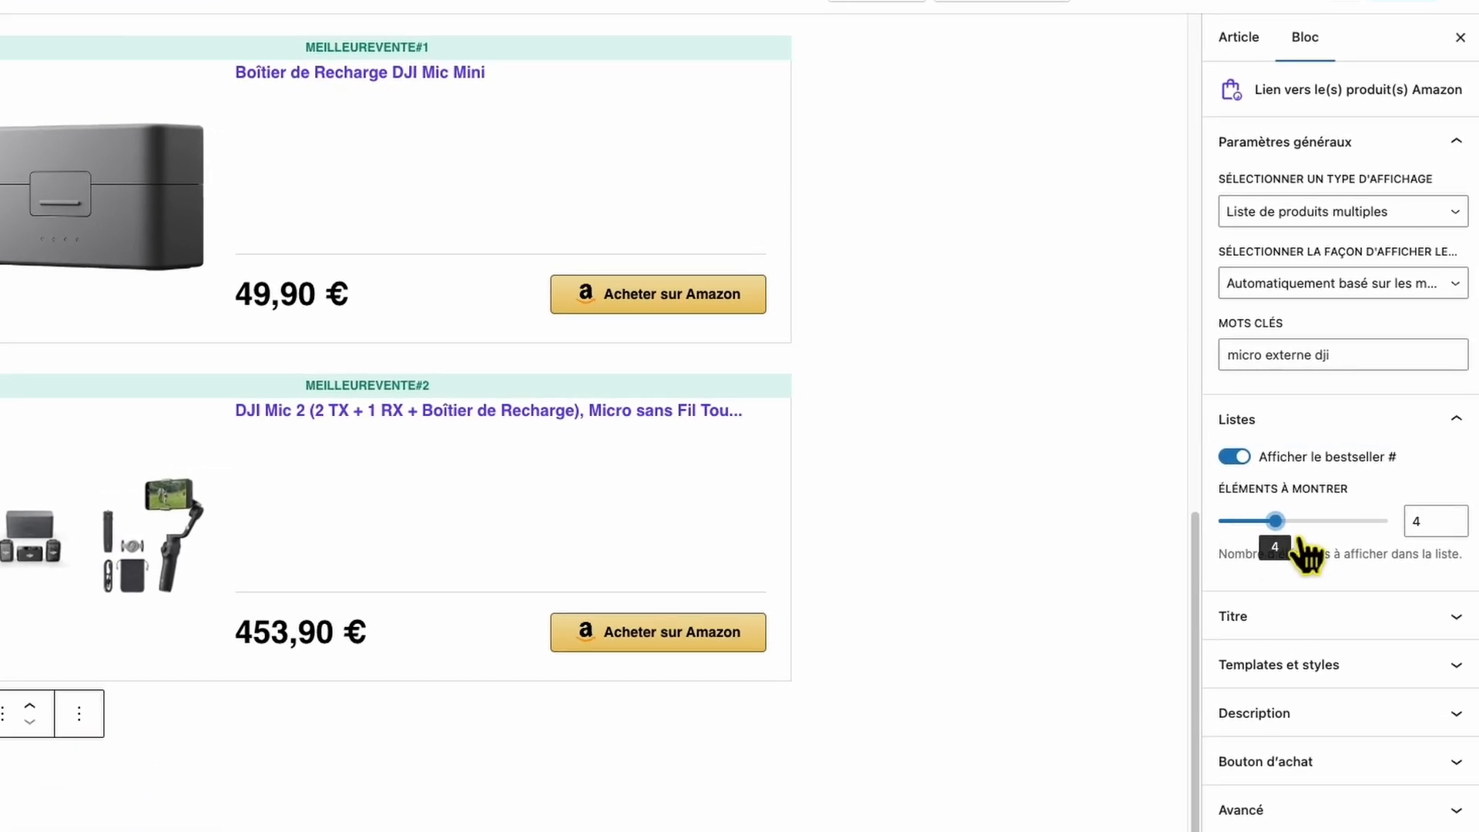
scroll(954, 594, "down", 5)
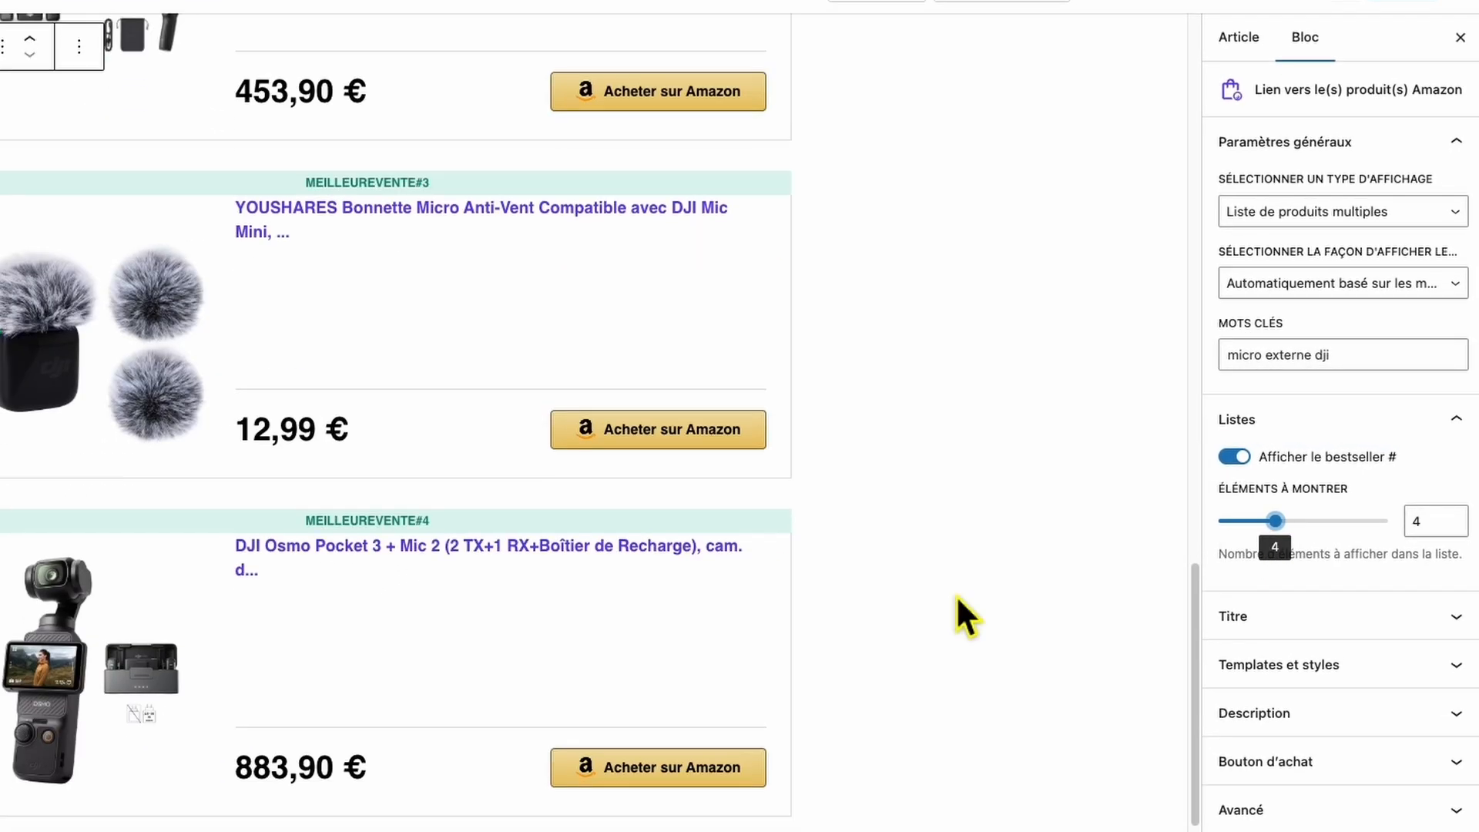
scroll(955, 595, "up", 7)
scroll(955, 601, "down", 5)
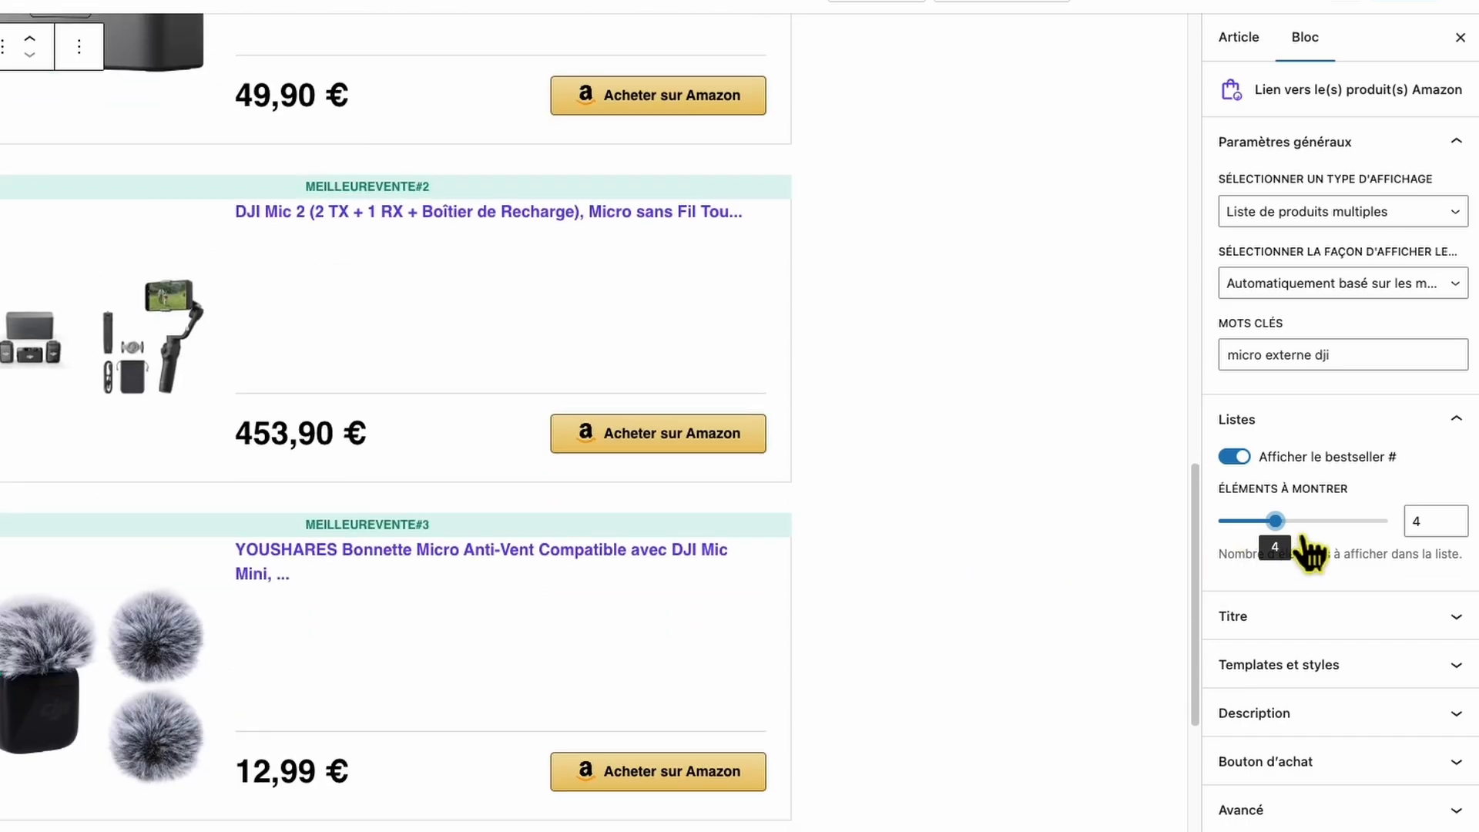
left_click_drag(1309, 551, 1326, 553)
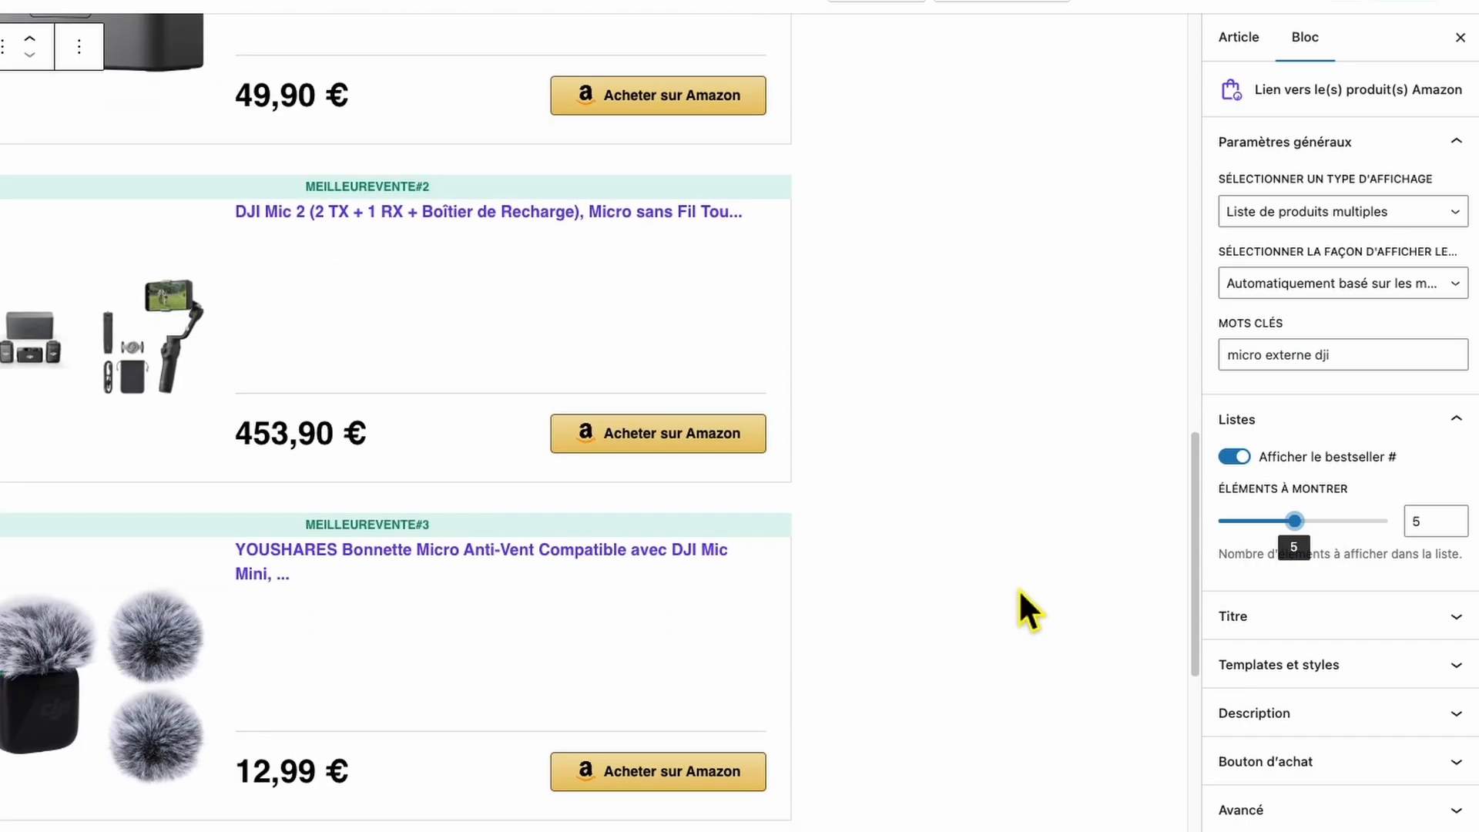
scroll(1018, 588, "down", 15)
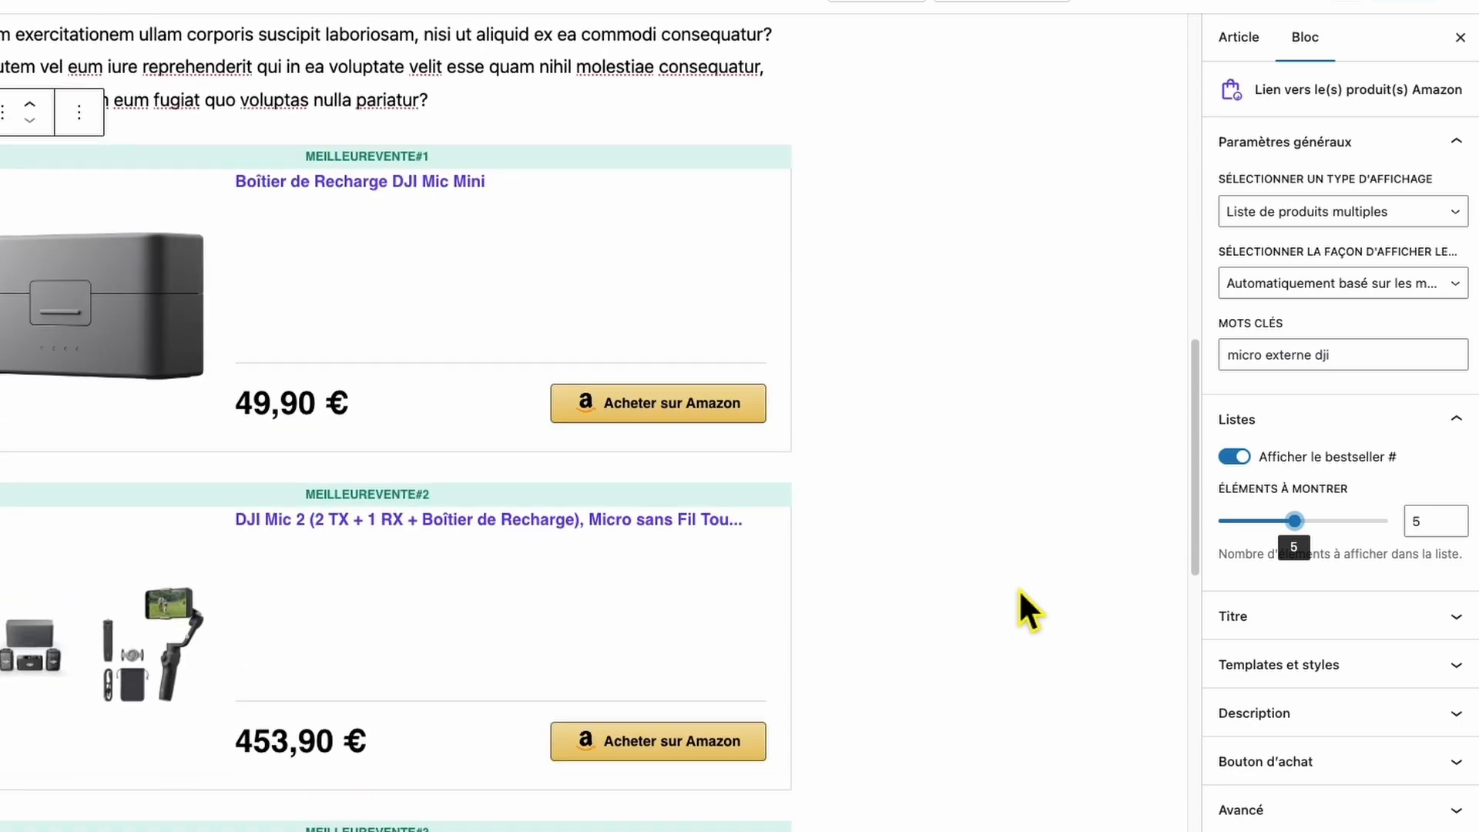
scroll(1019, 591, "down", 5)
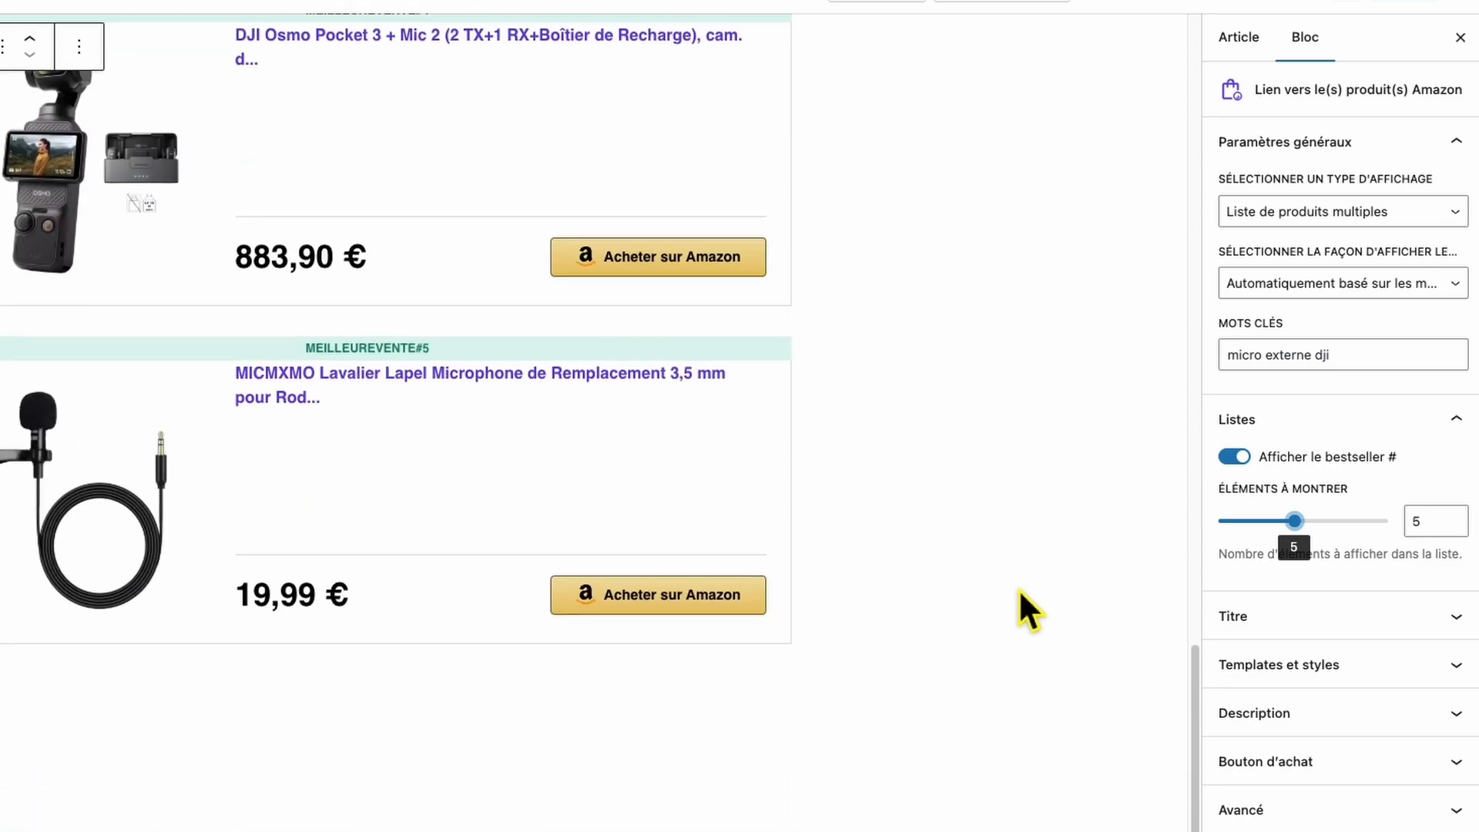
left_click_drag(1296, 523, 1320, 534)
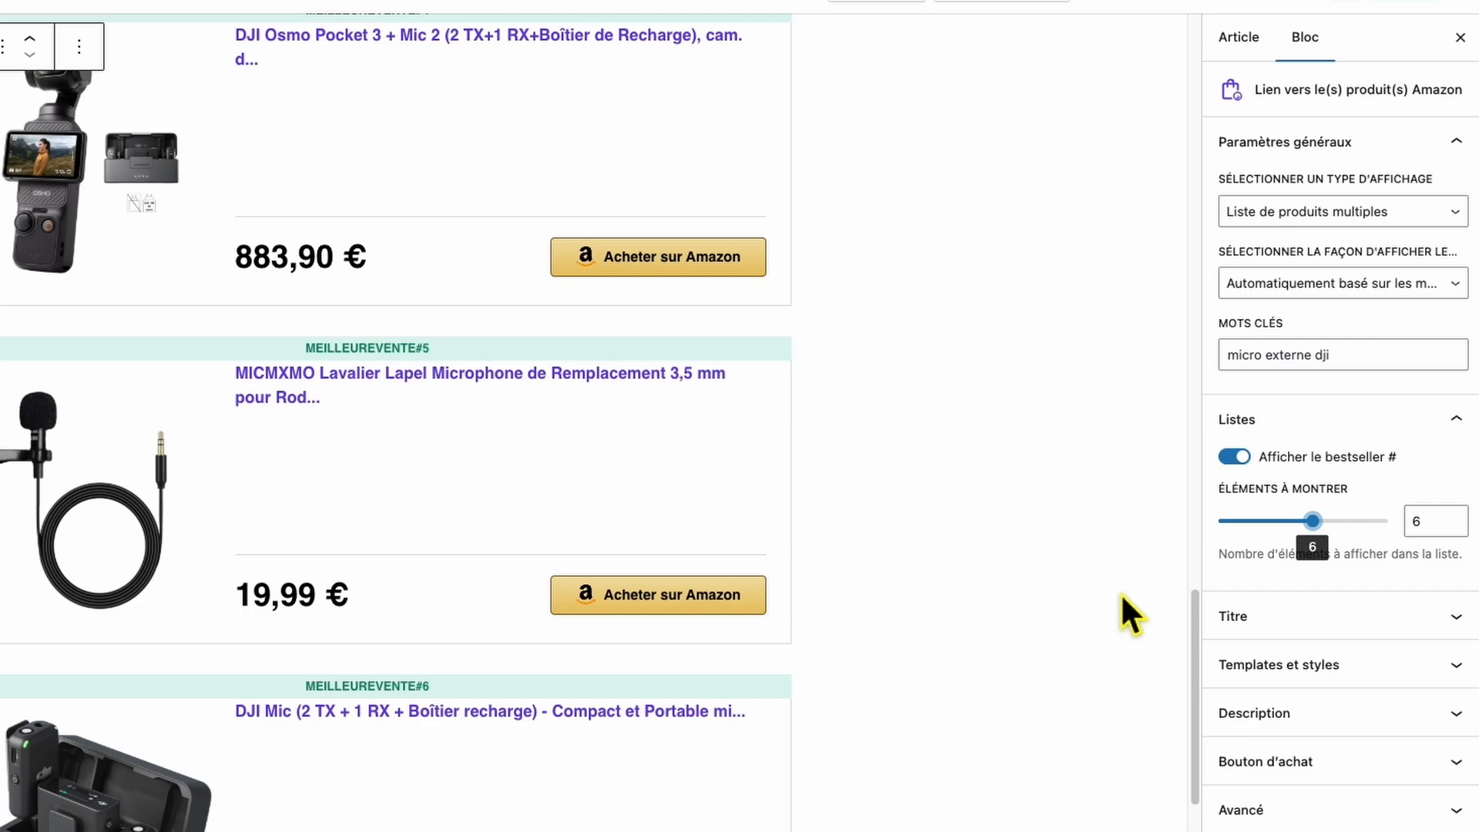
left_click_drag(1328, 531, 1308, 548)
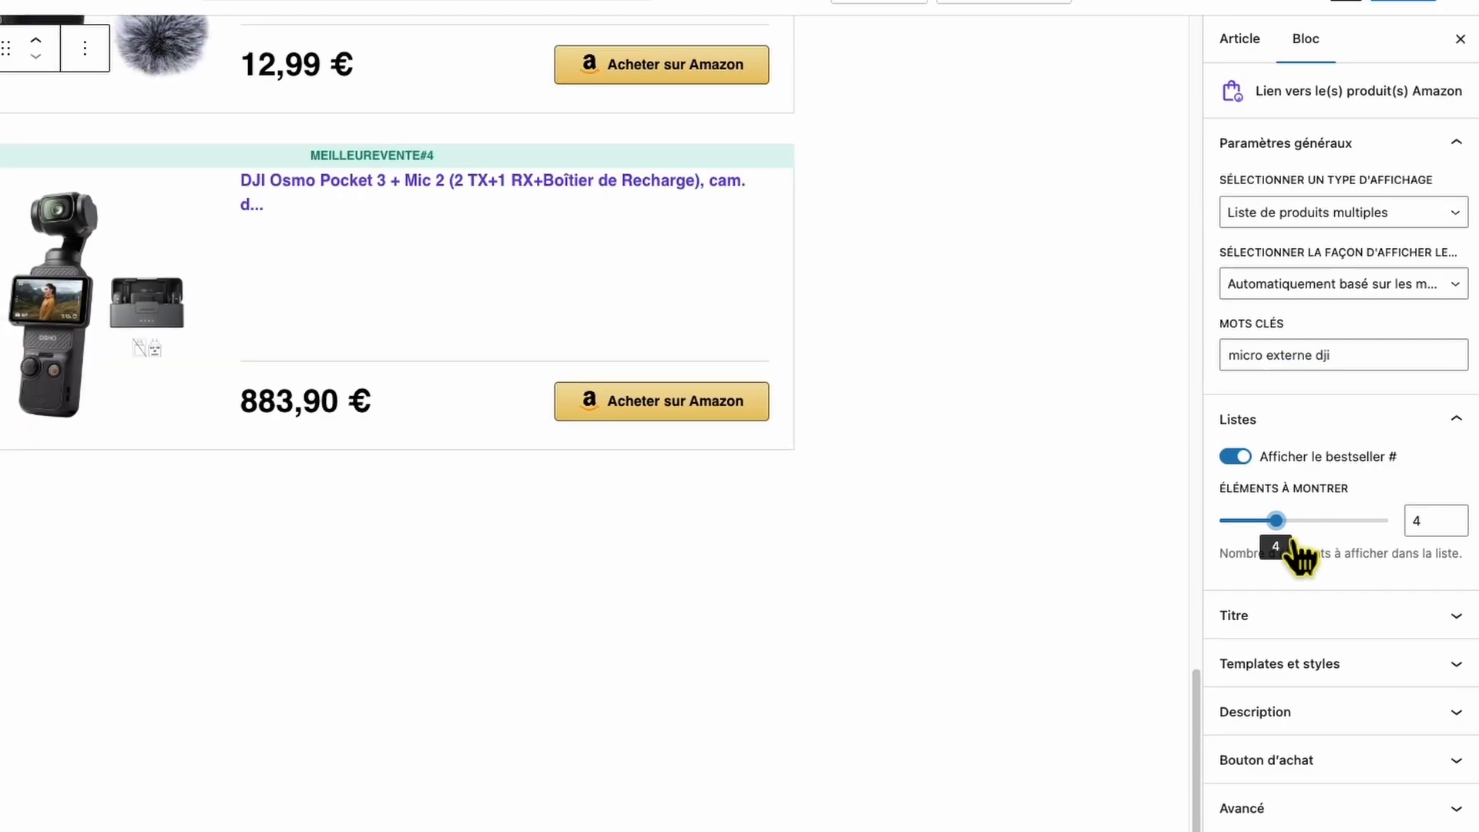
left_click_drag(1298, 548, 1274, 549)
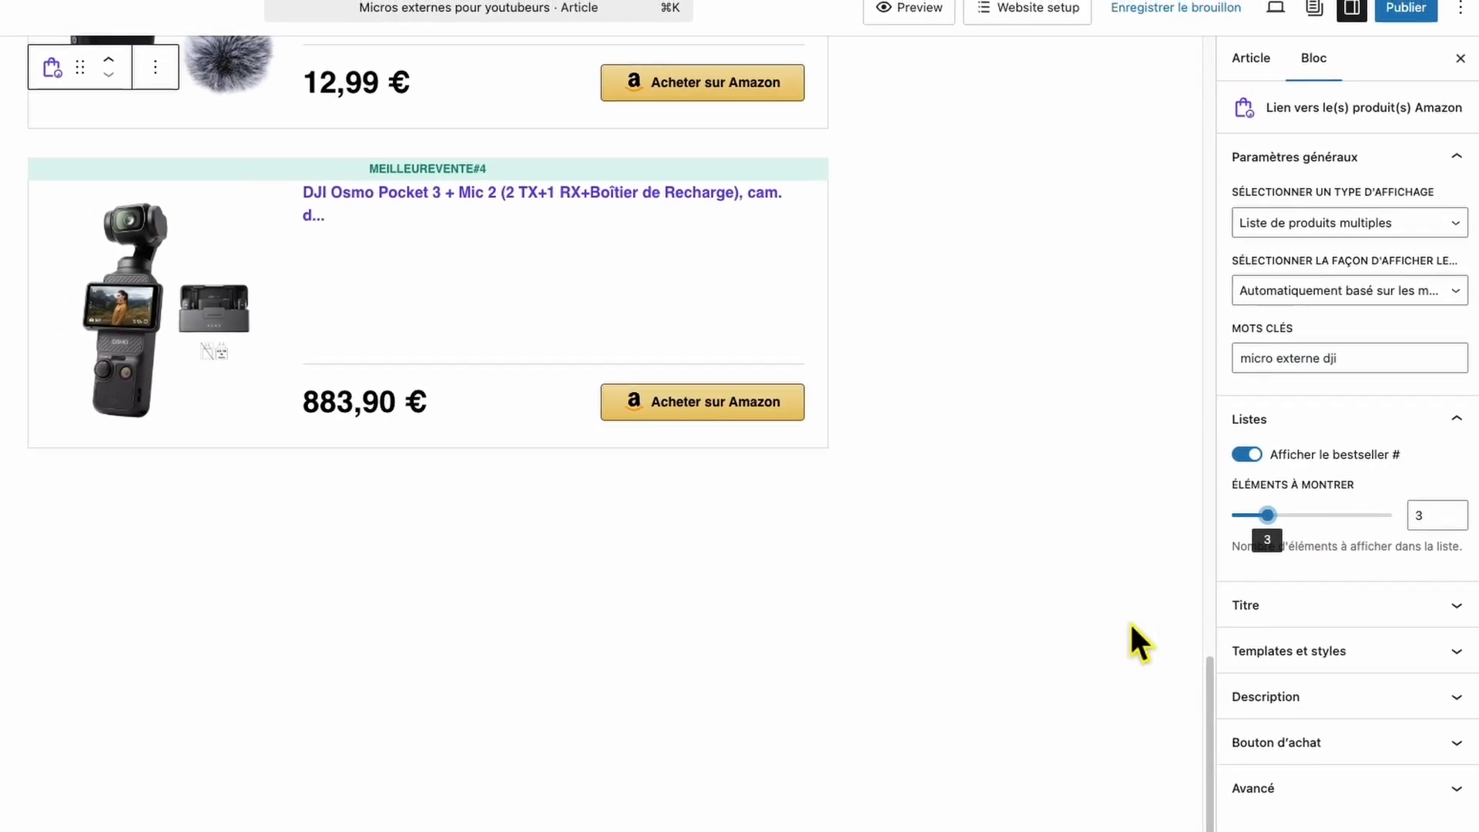
scroll(1120, 620, "up", 5)
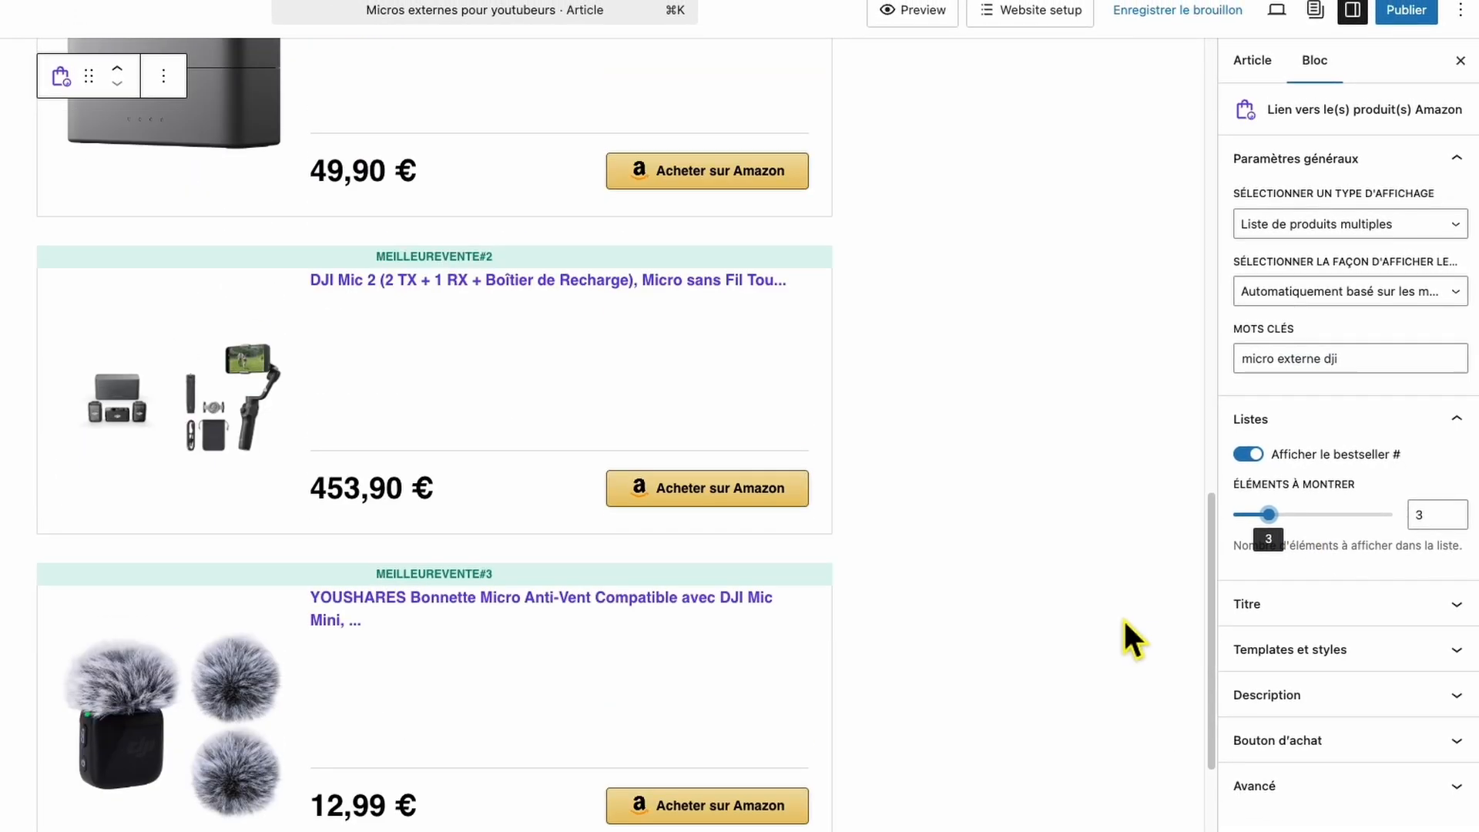
Step: Set the Templates et styles layout of the bestseller block to Liste simplifiée
left_click(1467, 620)
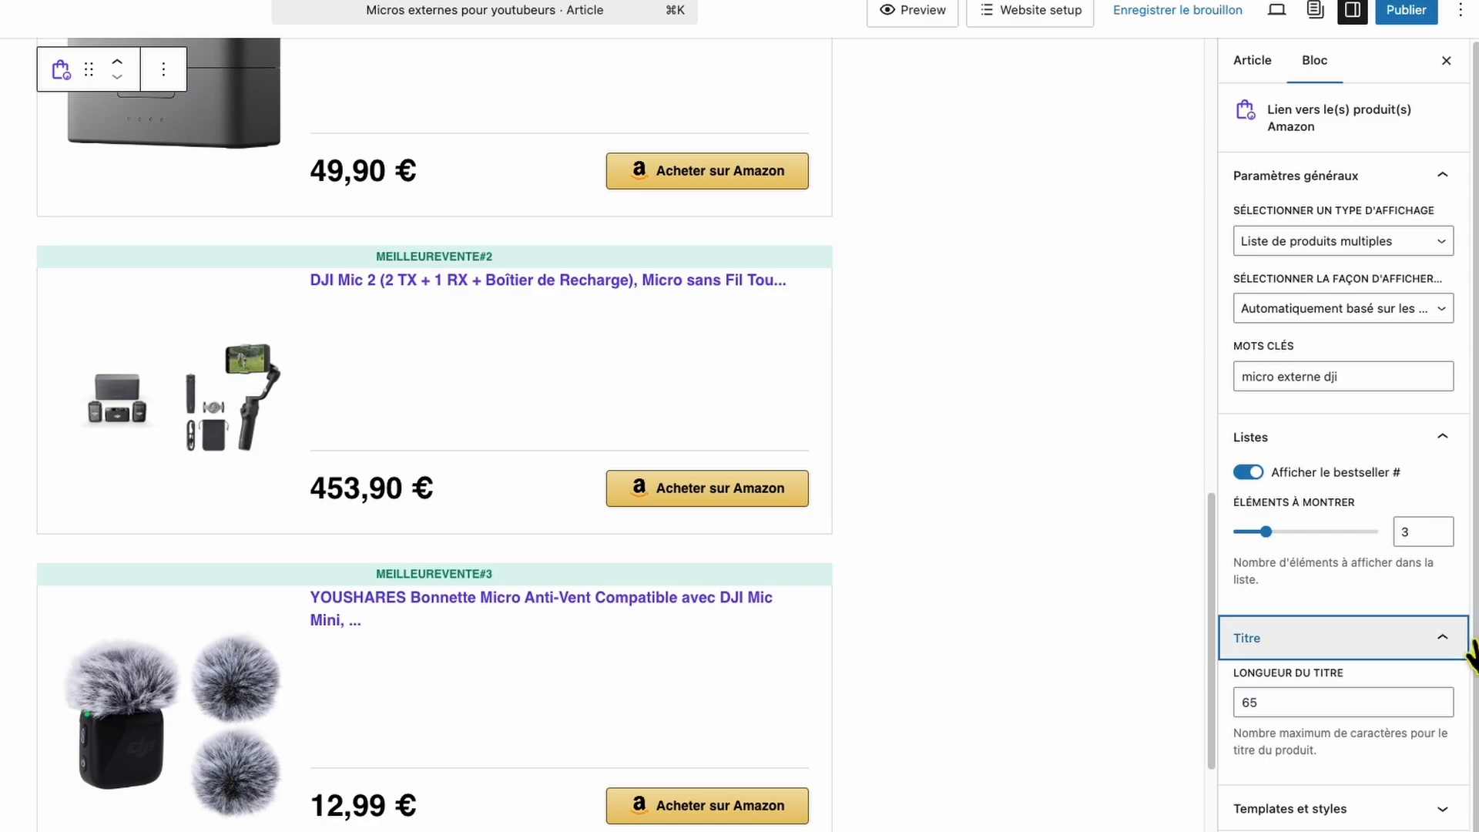
left_click(1463, 643)
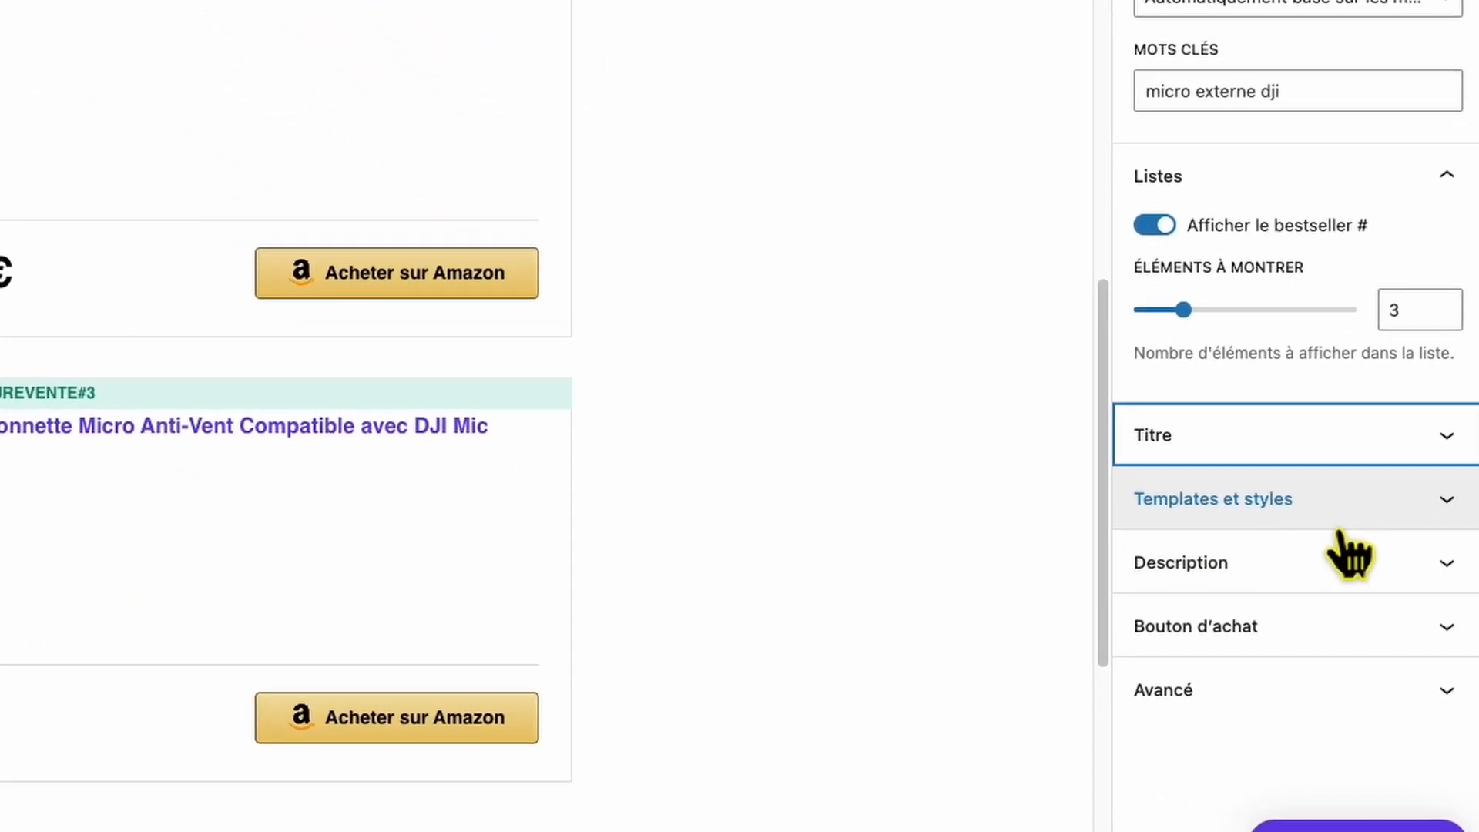
left_click(1467, 517)
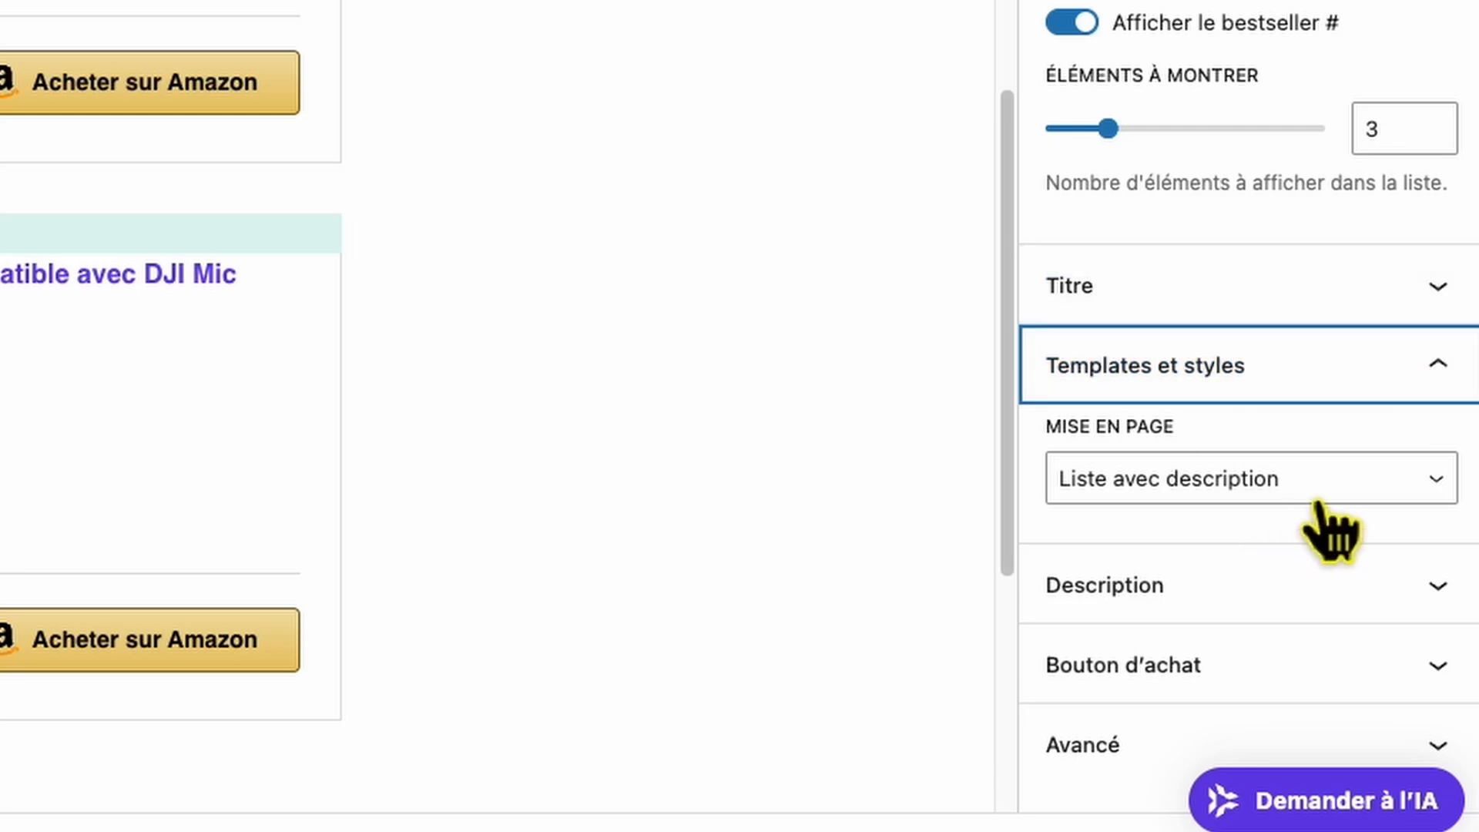
left_click(1318, 499)
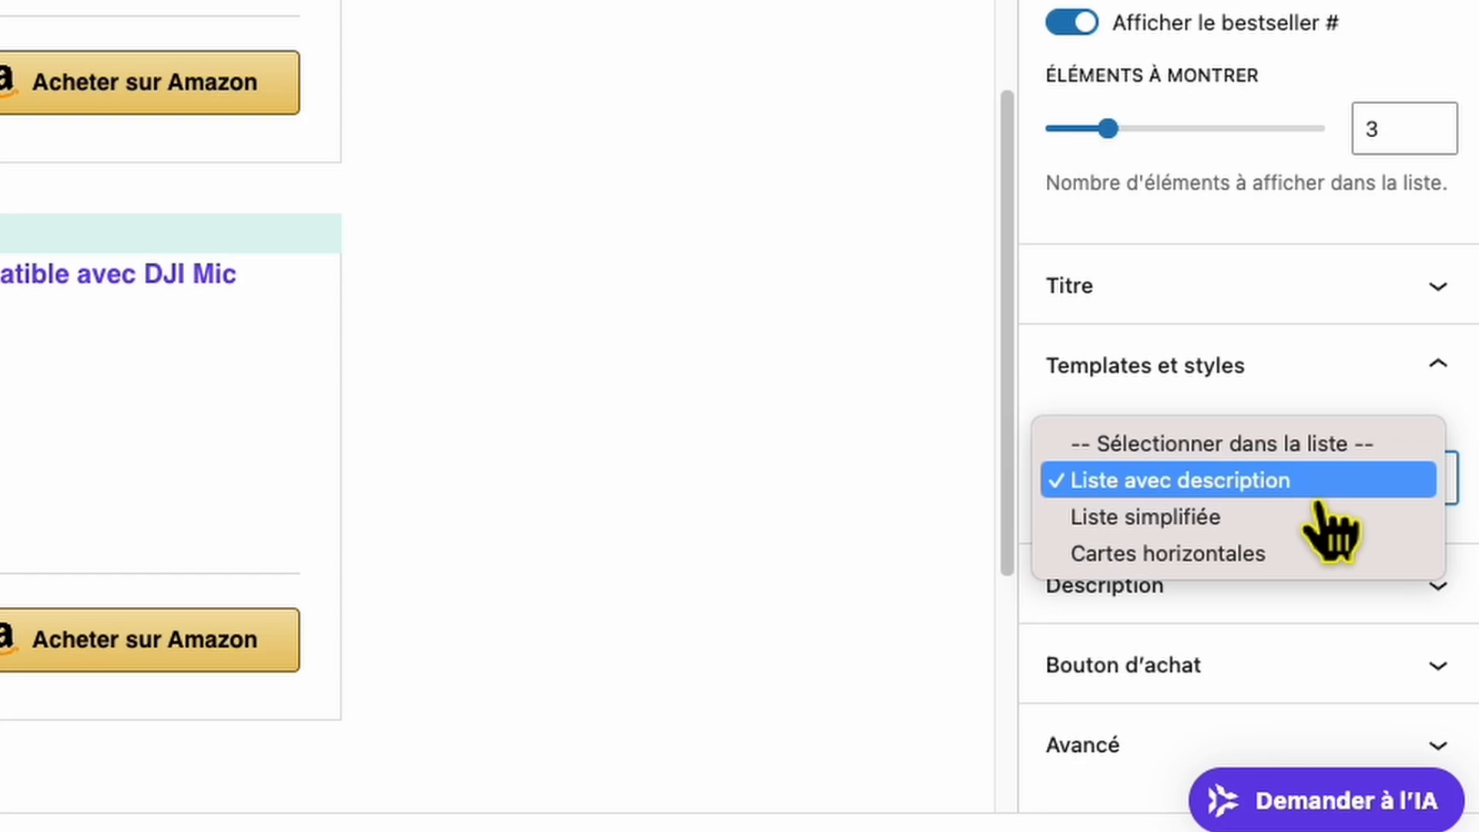
left_click(1257, 532)
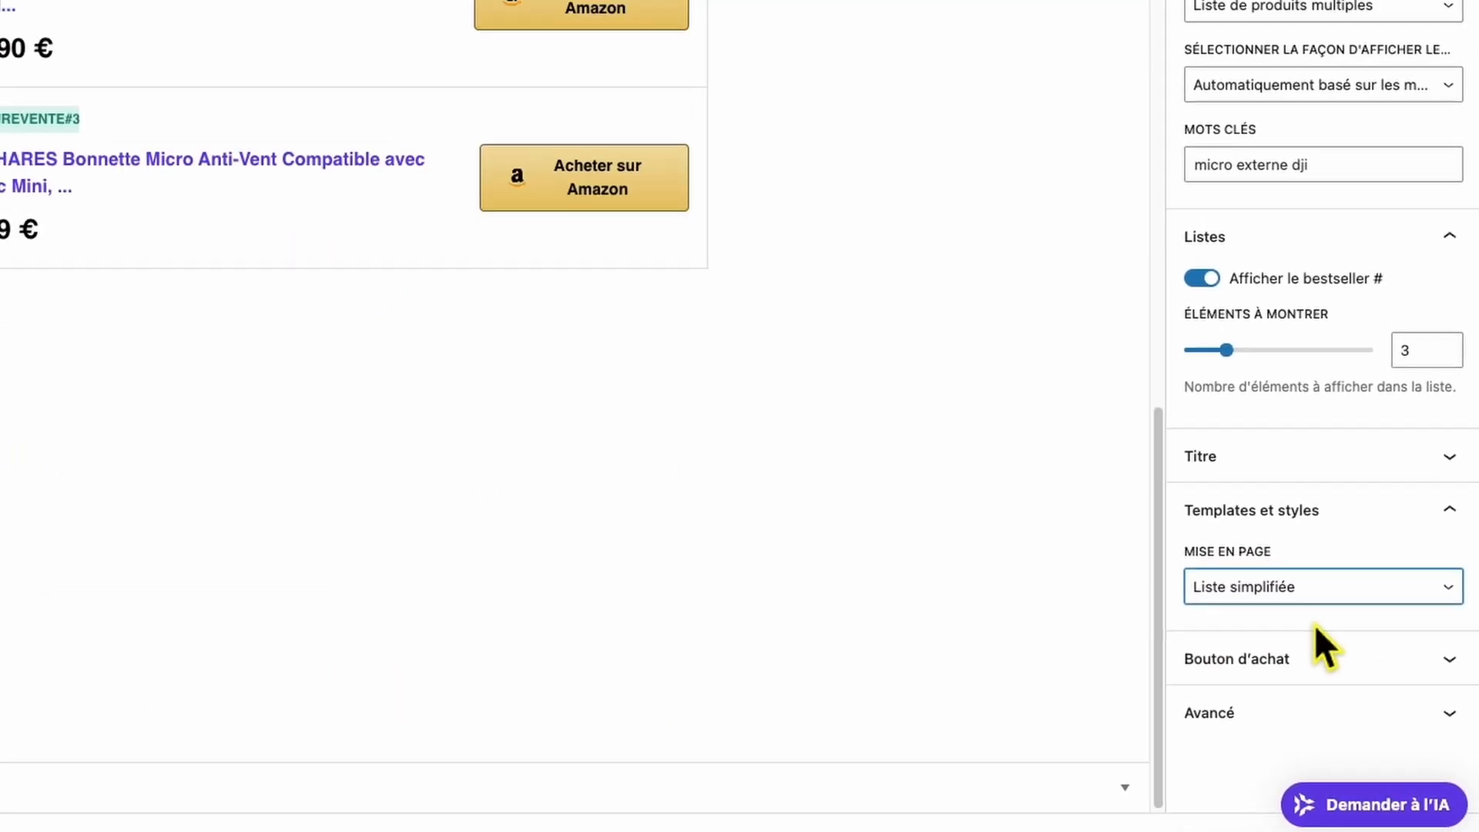
Step: Save the article draft and switch the layout to Cartes horizontales
scroll(945, 557, "up", 2)
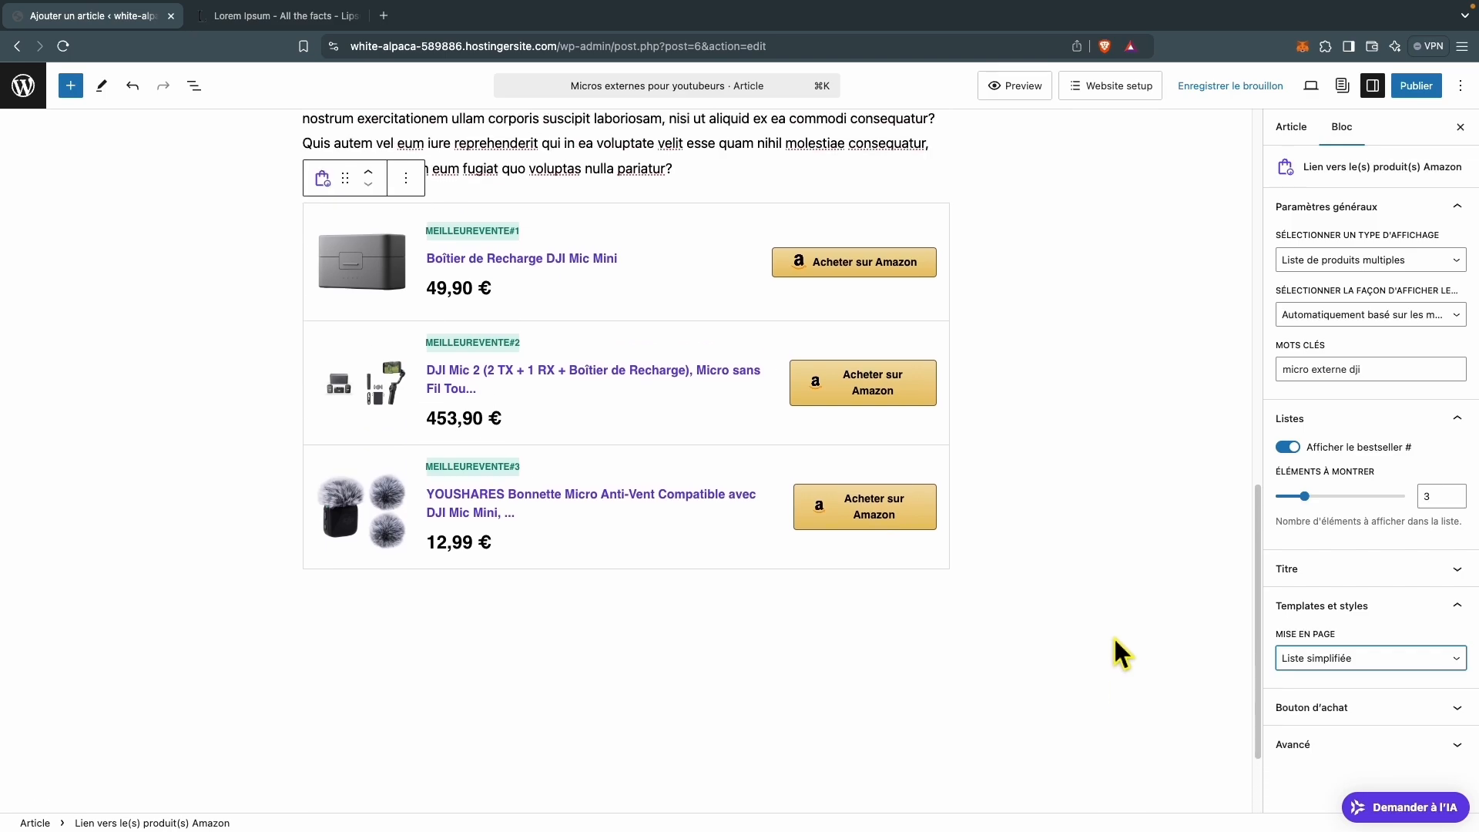
scroll(1114, 640, "up", 2)
key("super+s")
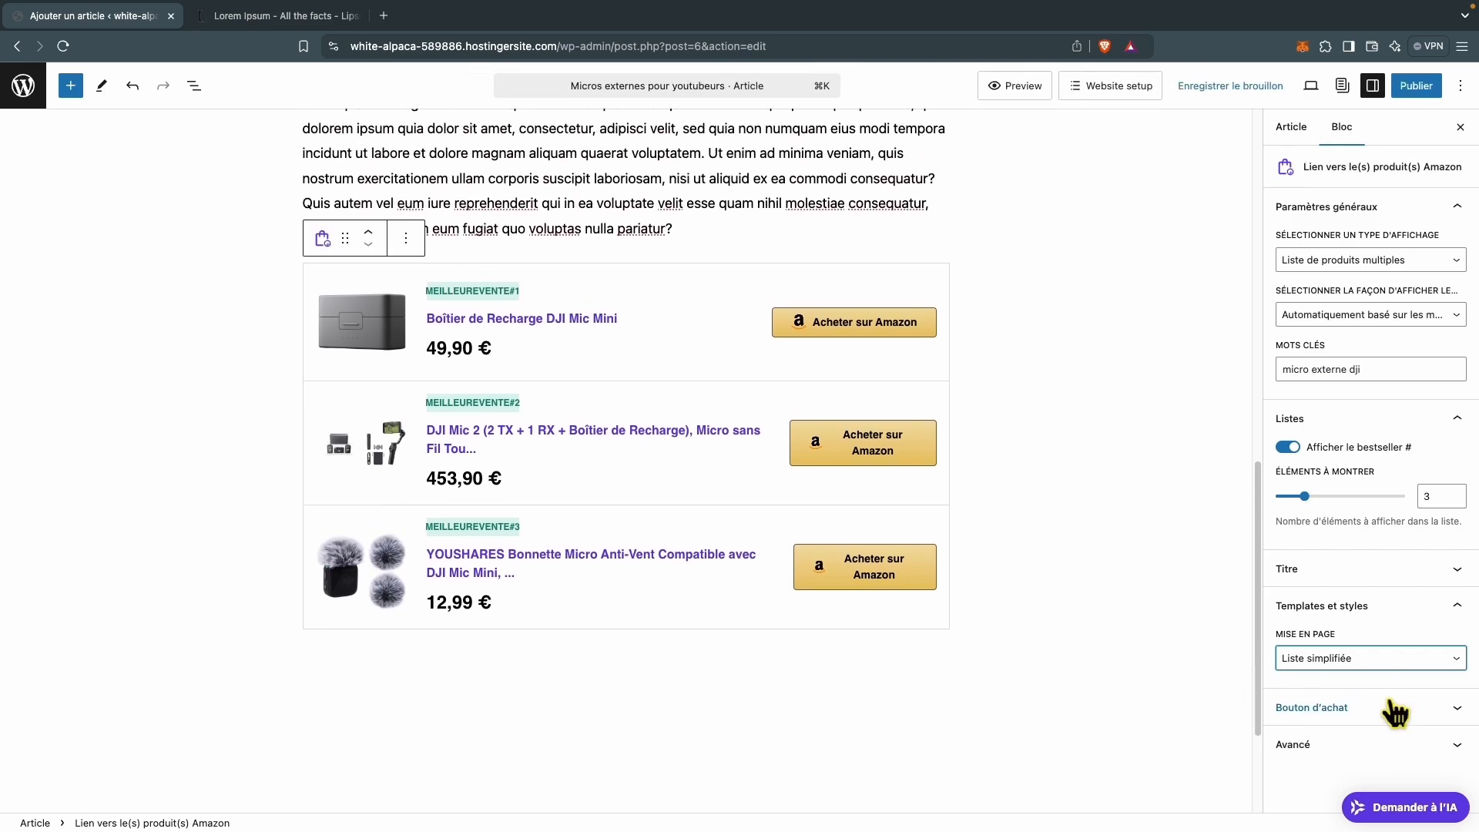
left_click(1463, 667)
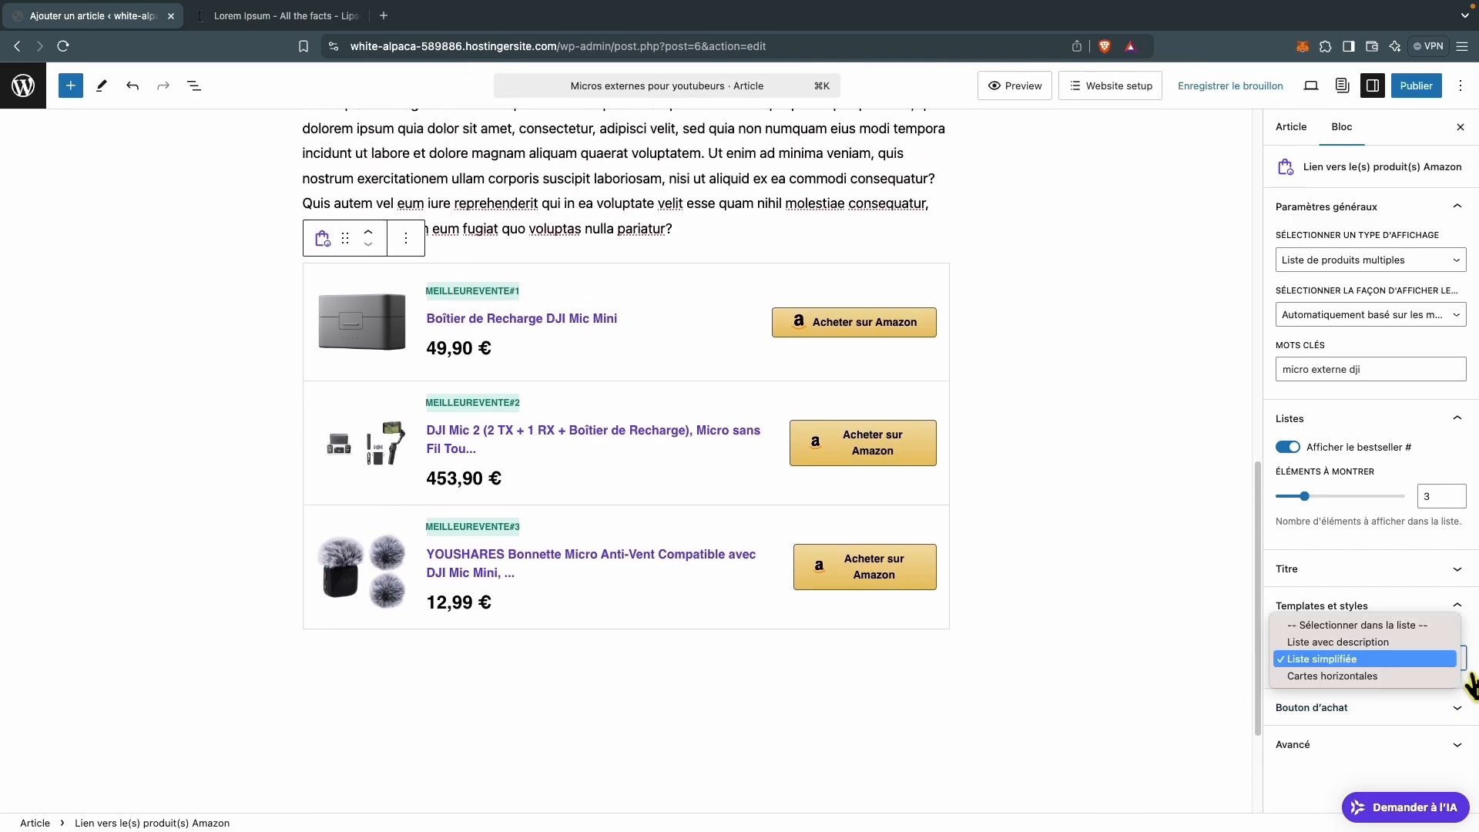
left_click(1382, 677)
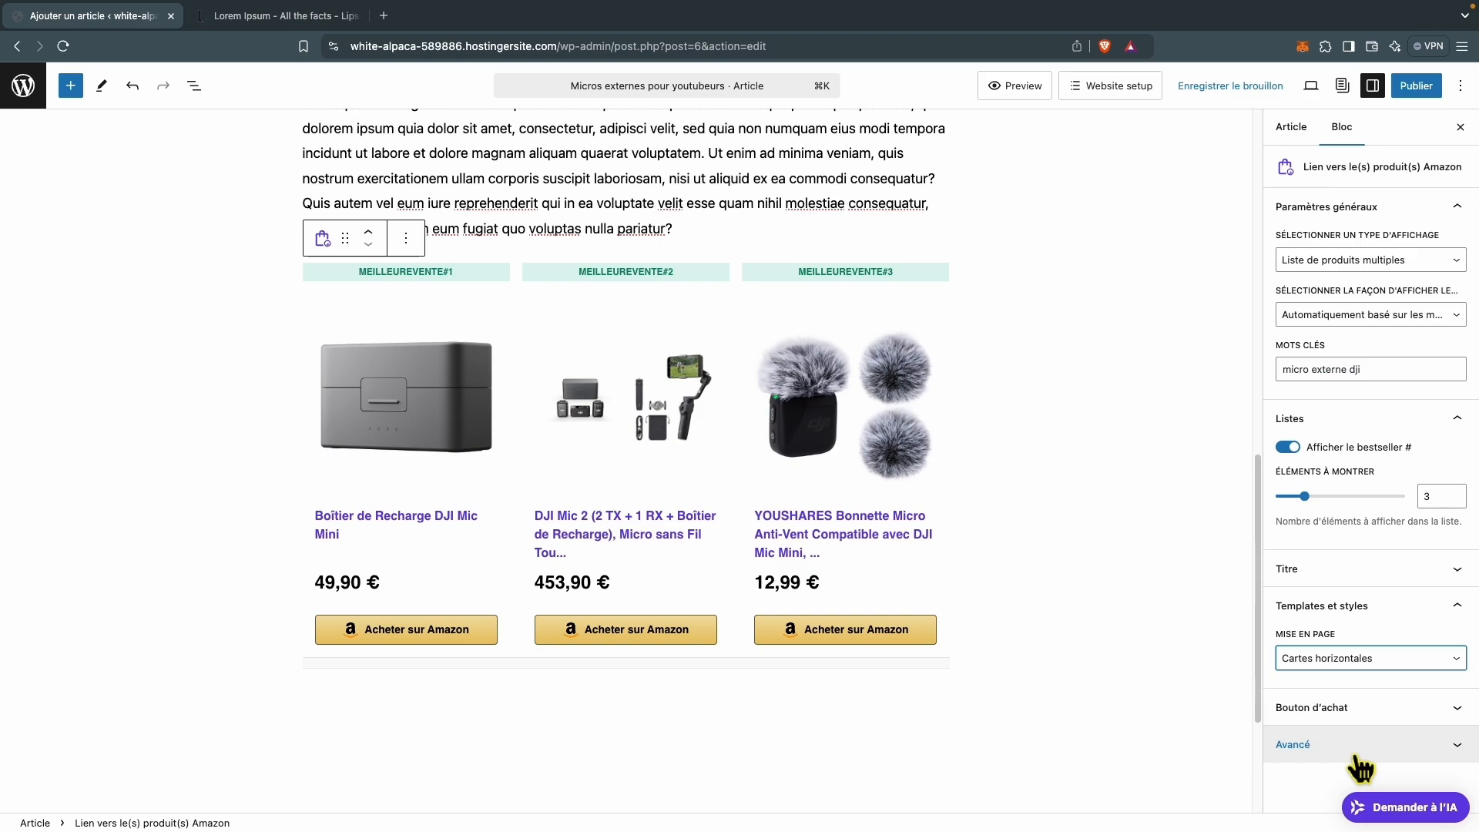
Step: Paste a Lorem ipsum paragraph below the horizontal DJI cards and add an empty block after it
left_click(493, 716)
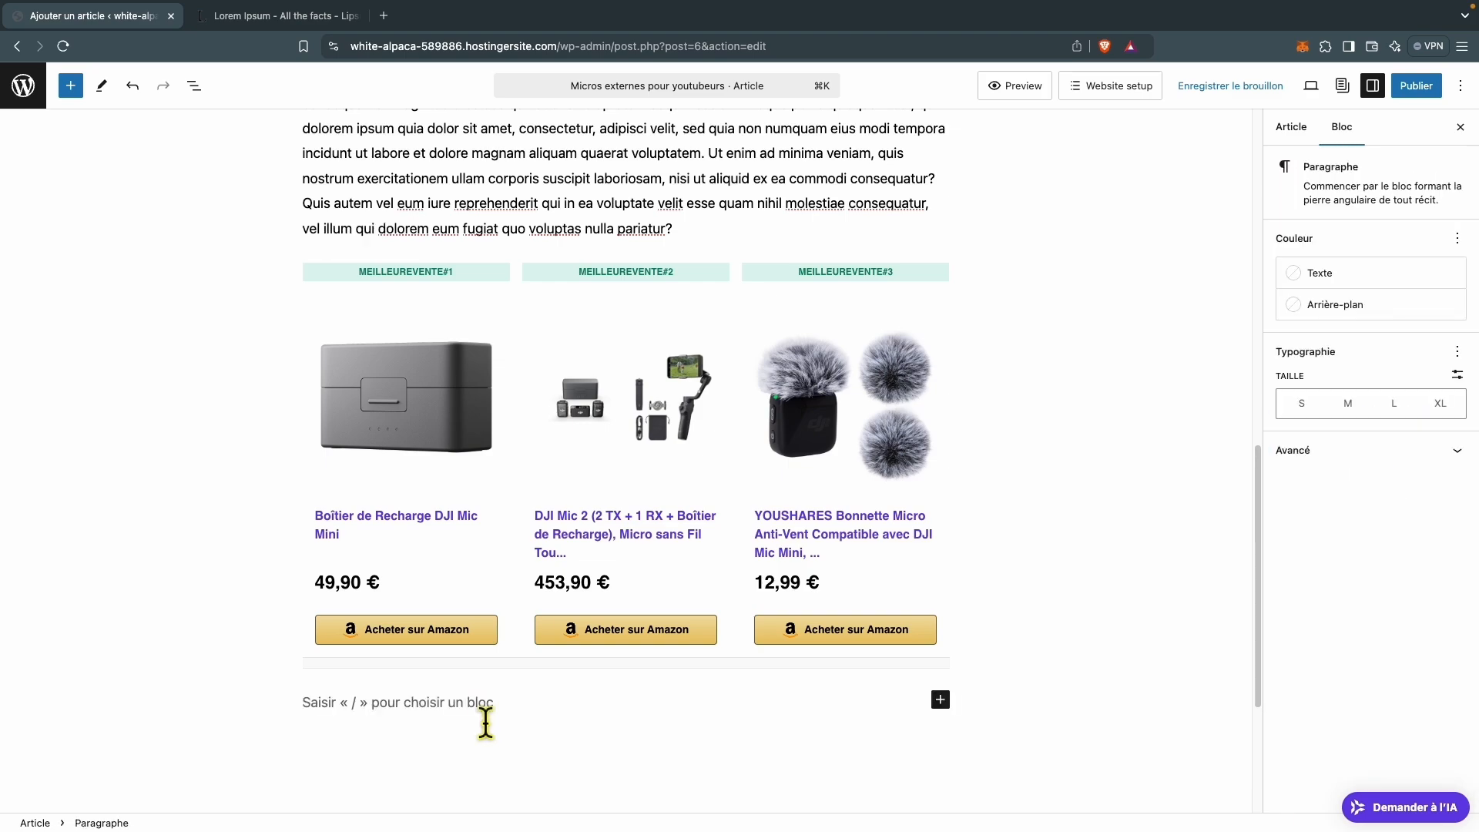
right_click(482, 722)
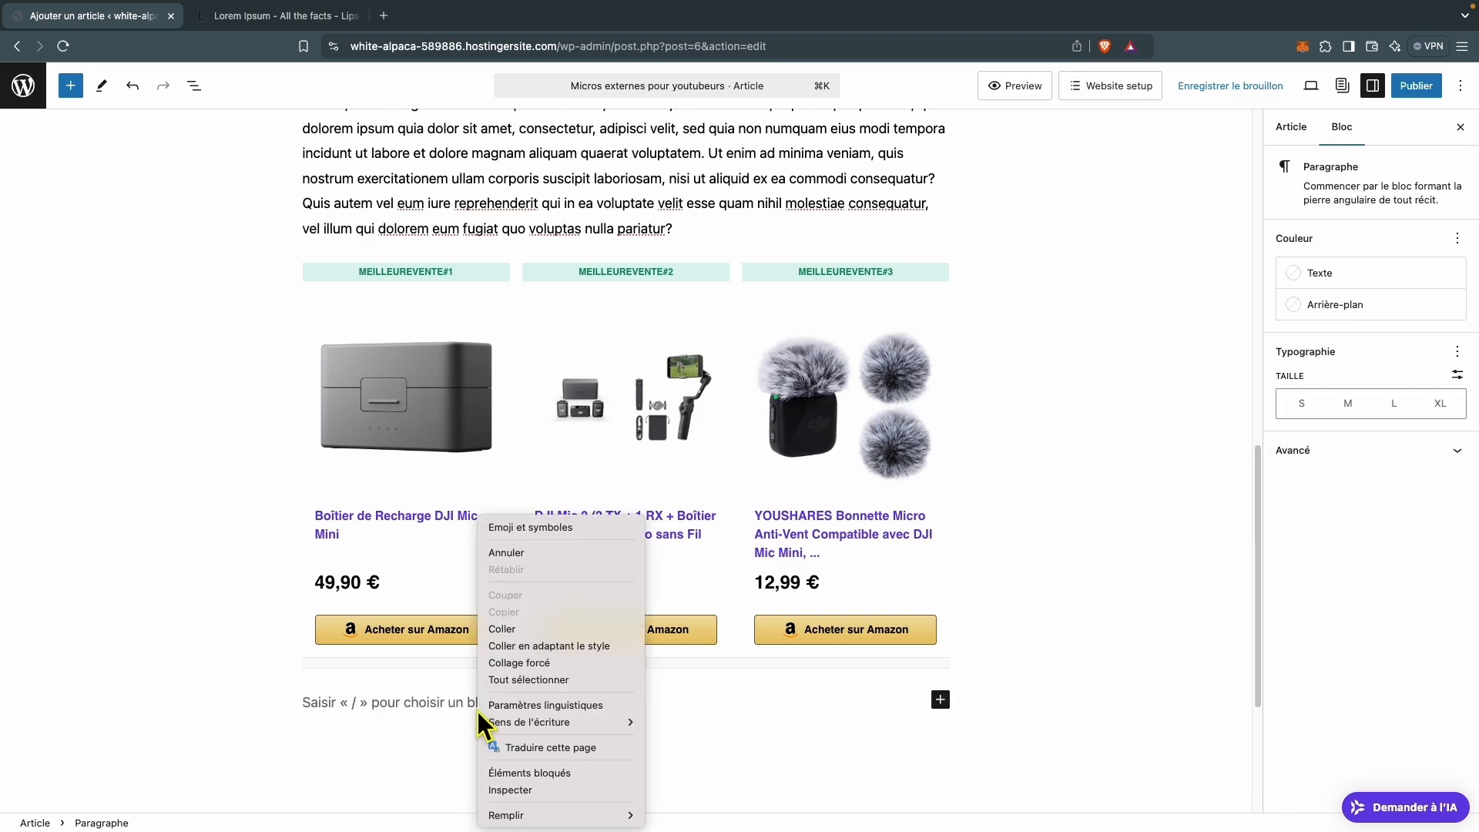
left_click(544, 633)
scroll(1051, 630, "down", 6)
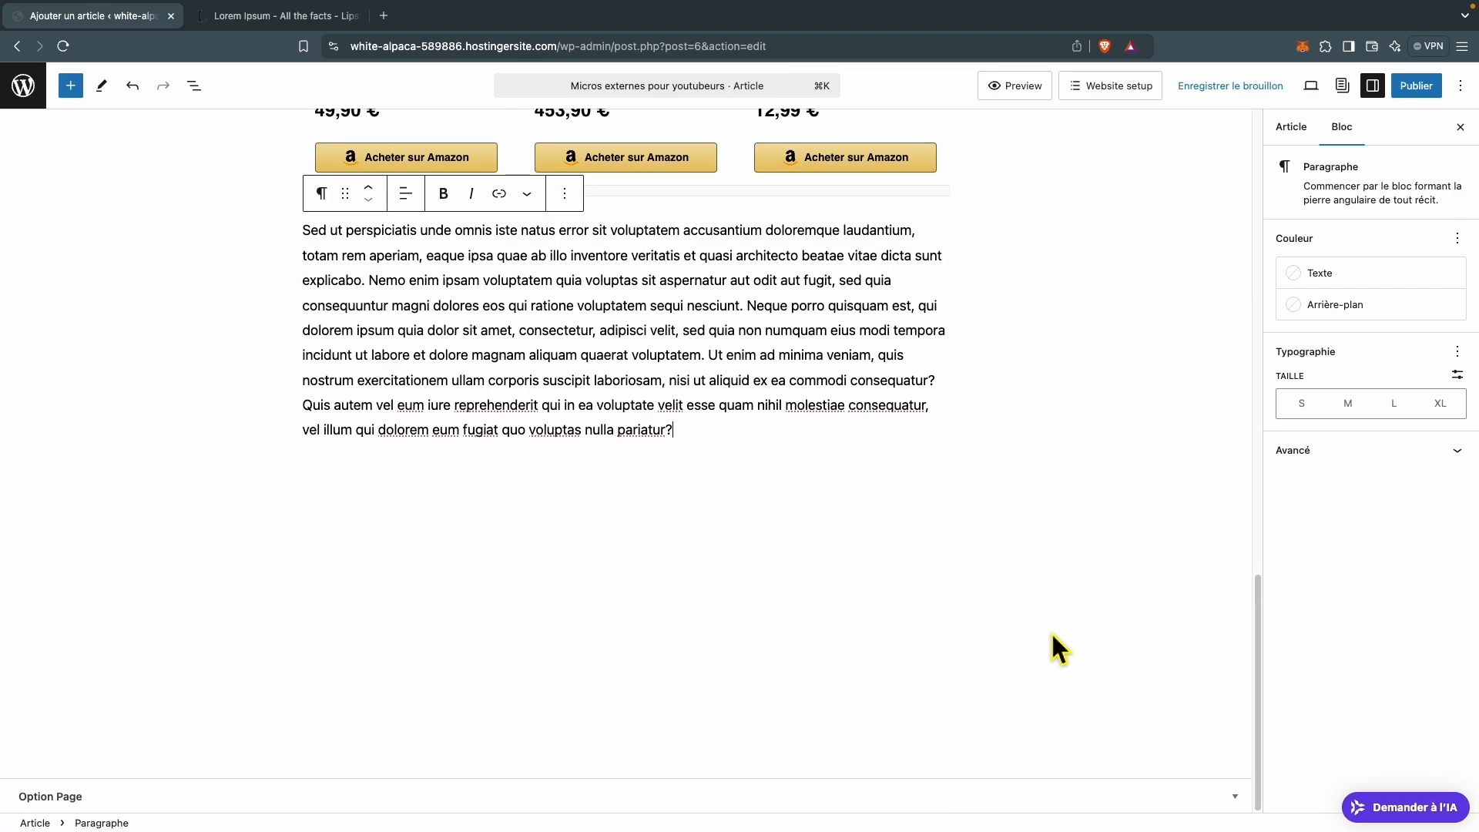
key("Return")
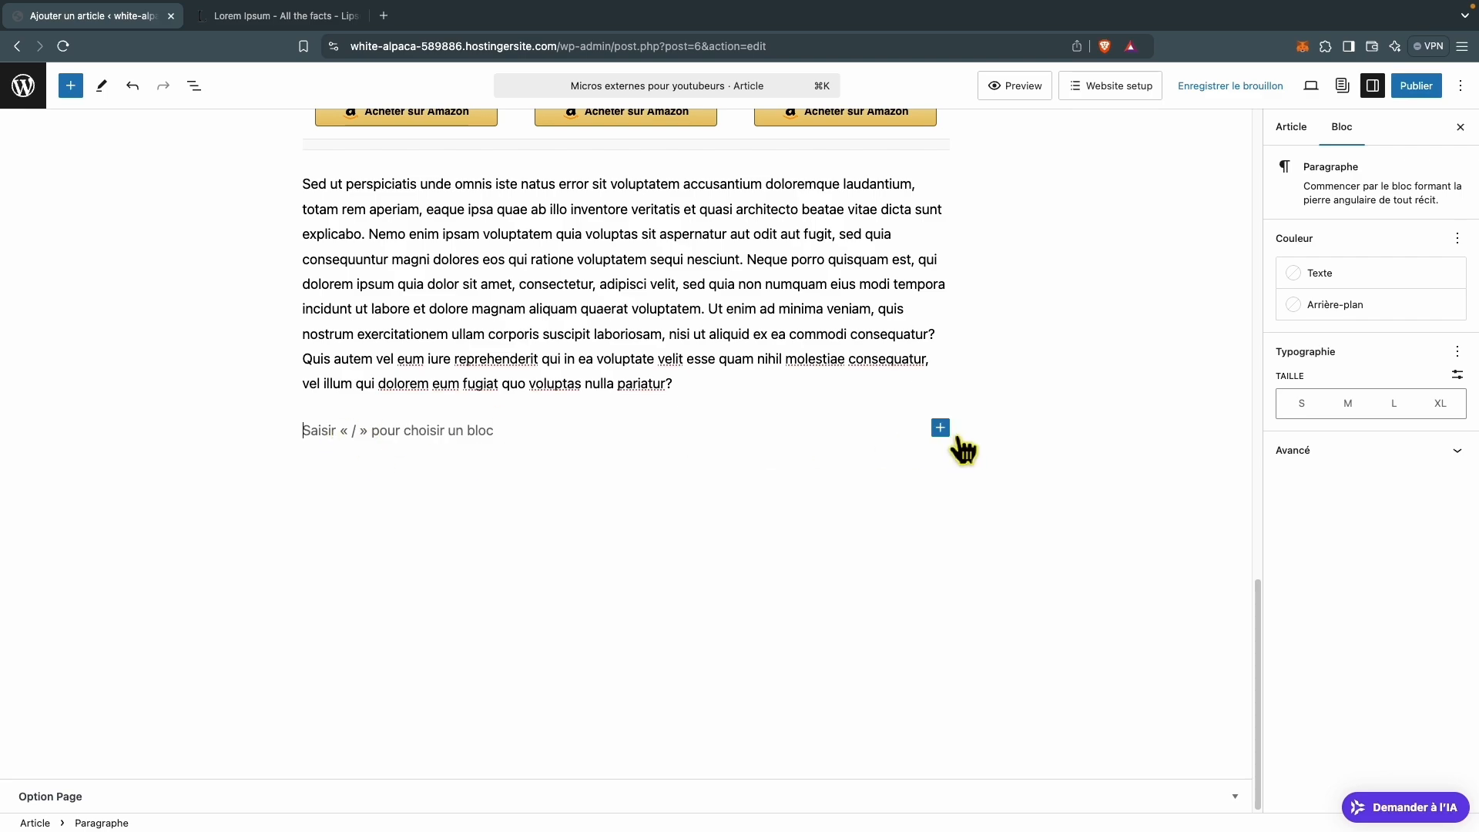
left_click(940, 427)
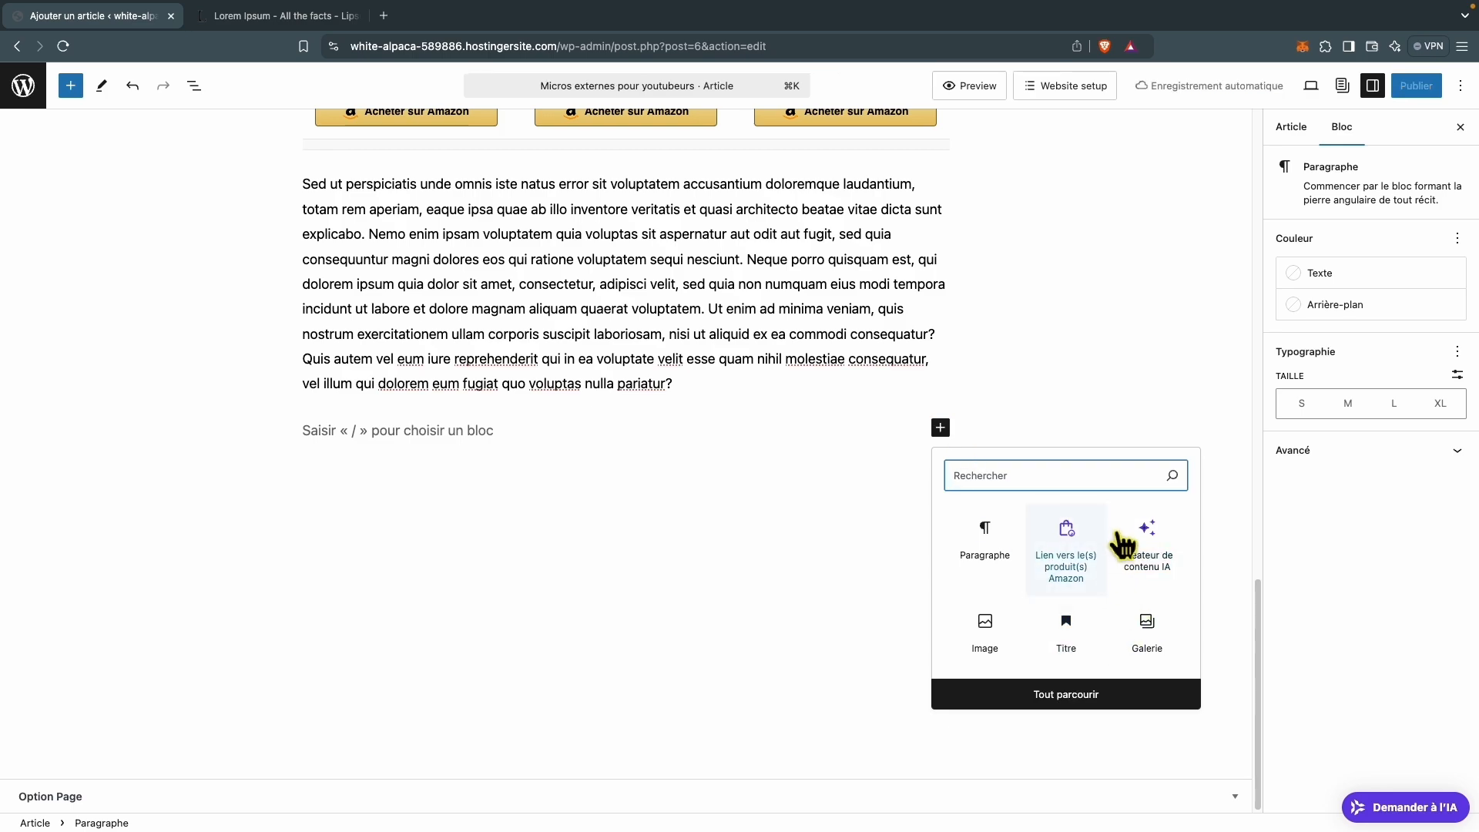
Step: Insert an Amazon block as a Tableau de comparaison and begin a new table configuration
left_click(1078, 550)
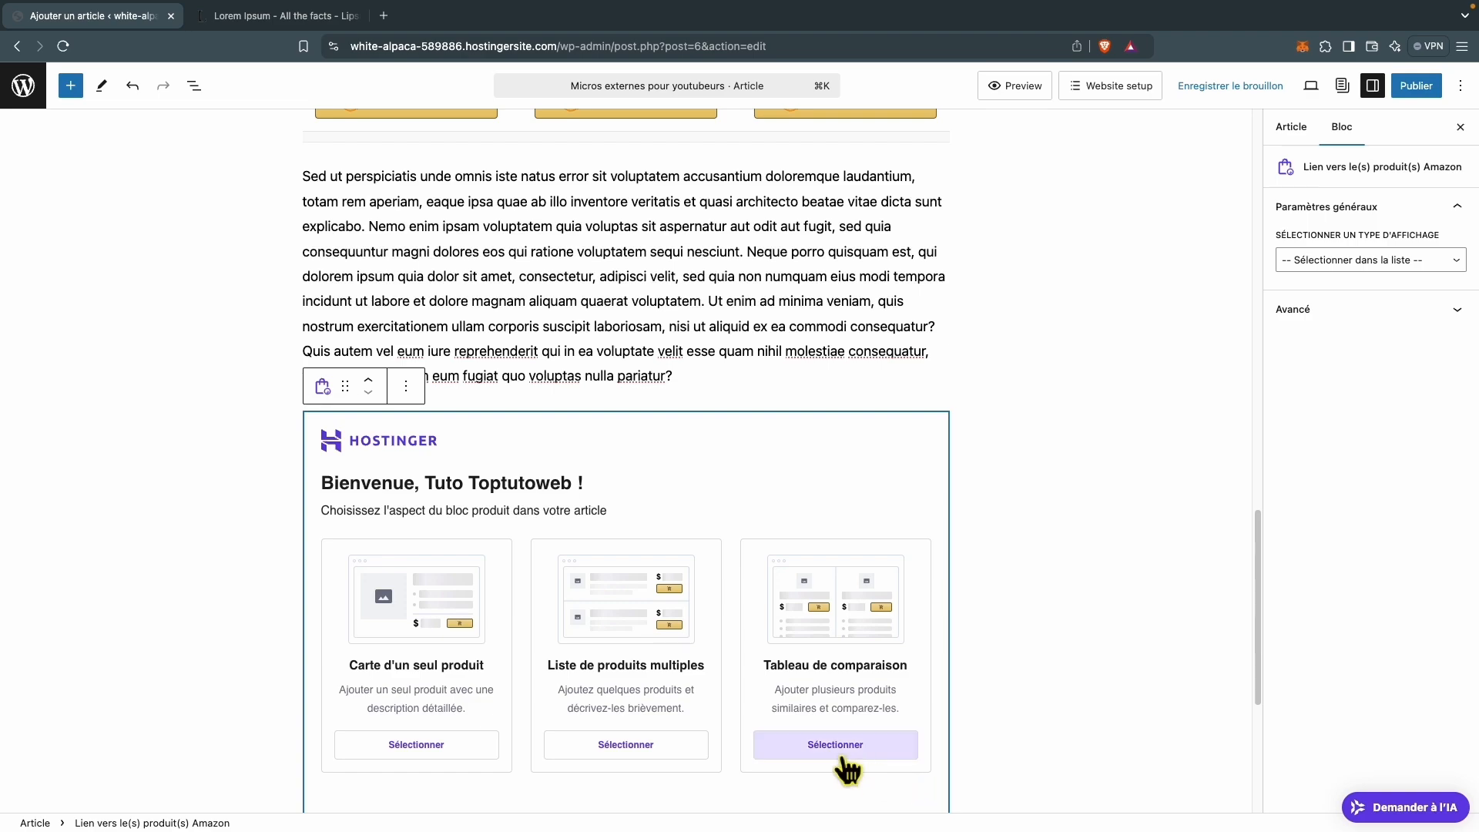
left_click(844, 760)
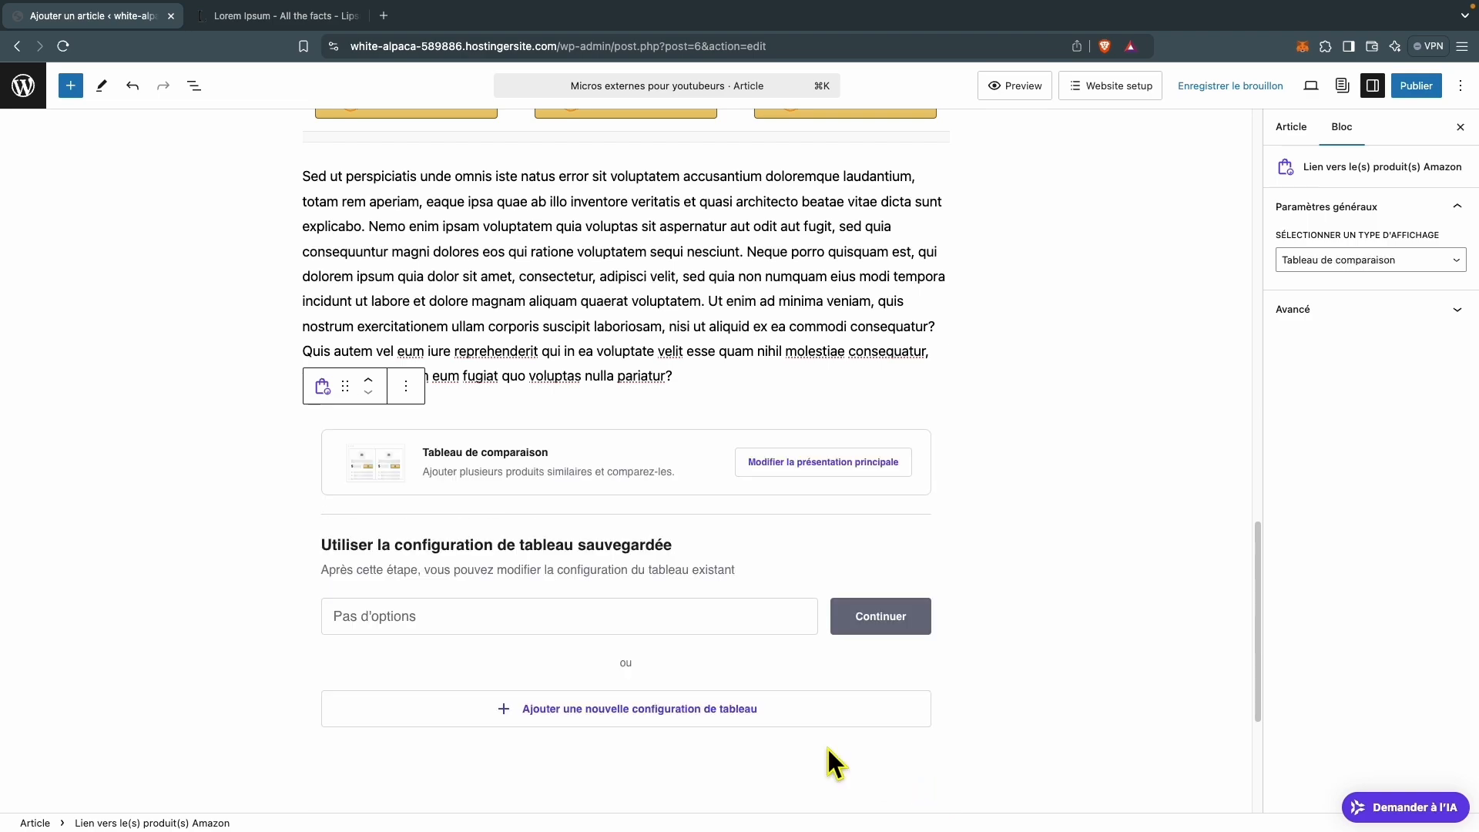
scroll(870, 685, "down", 3)
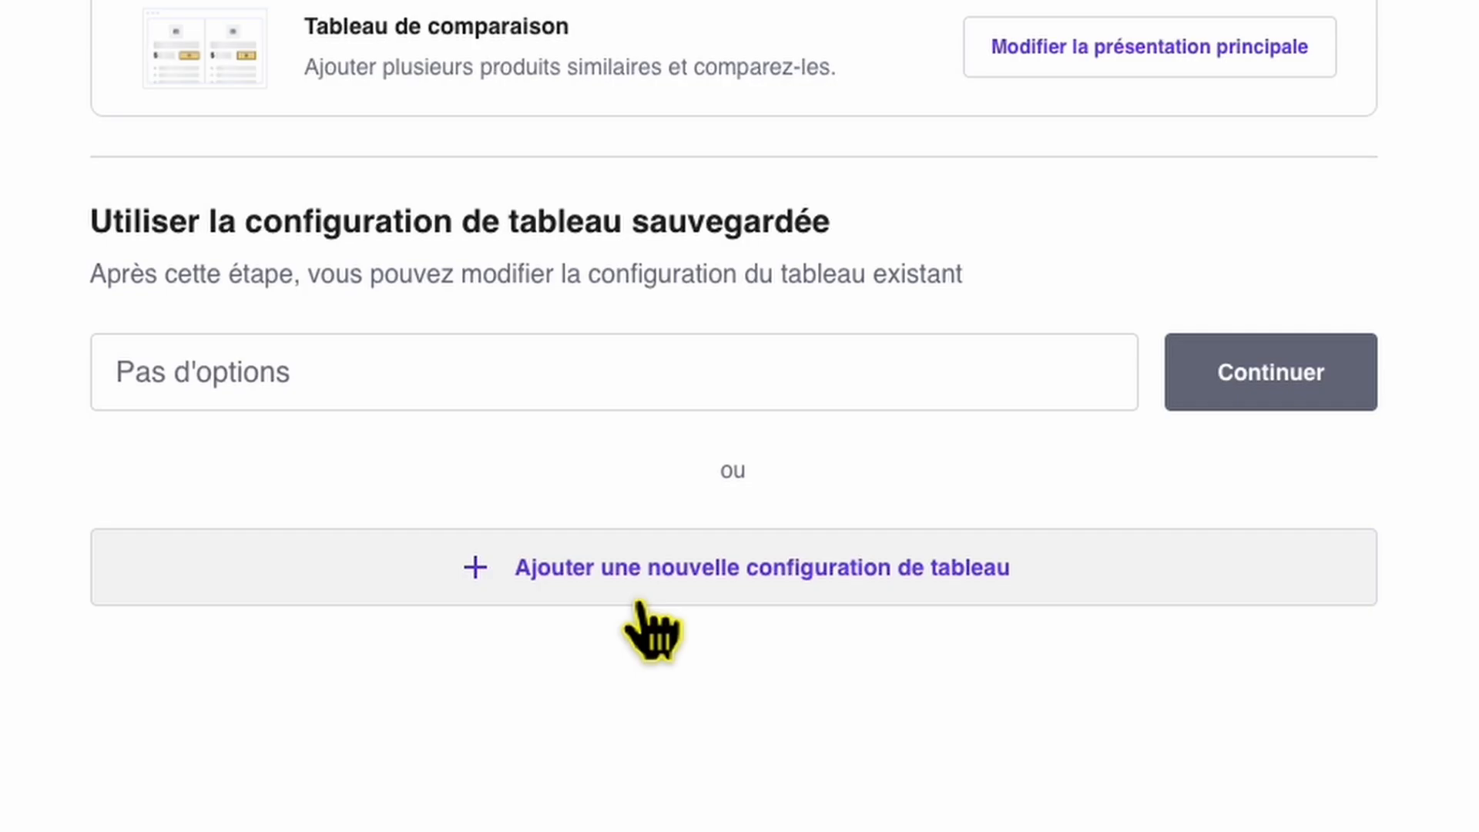
left_click(637, 604)
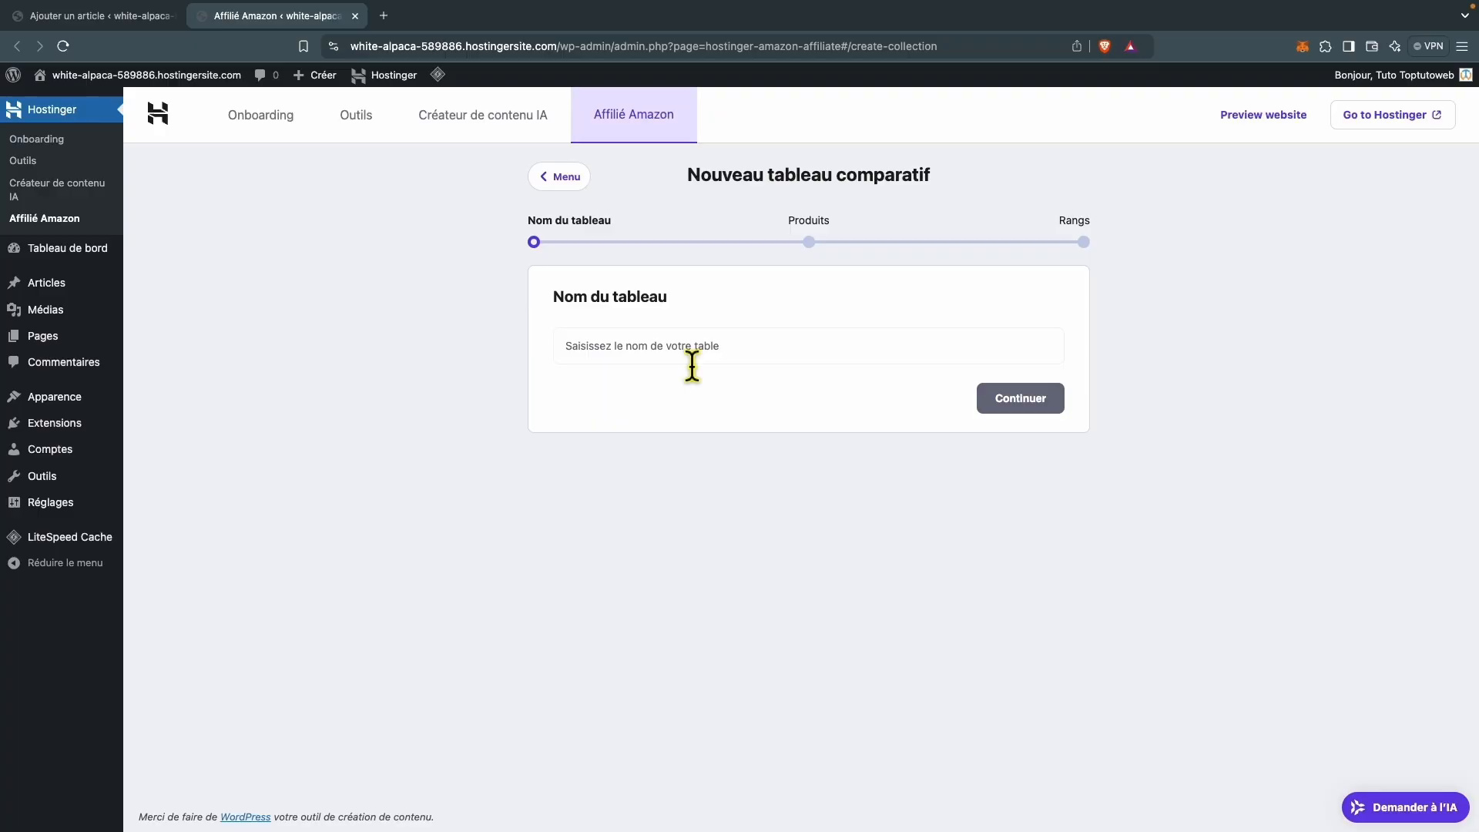
Step: Name the comparison table 'micro externe et cravate'
left_click(768, 364)
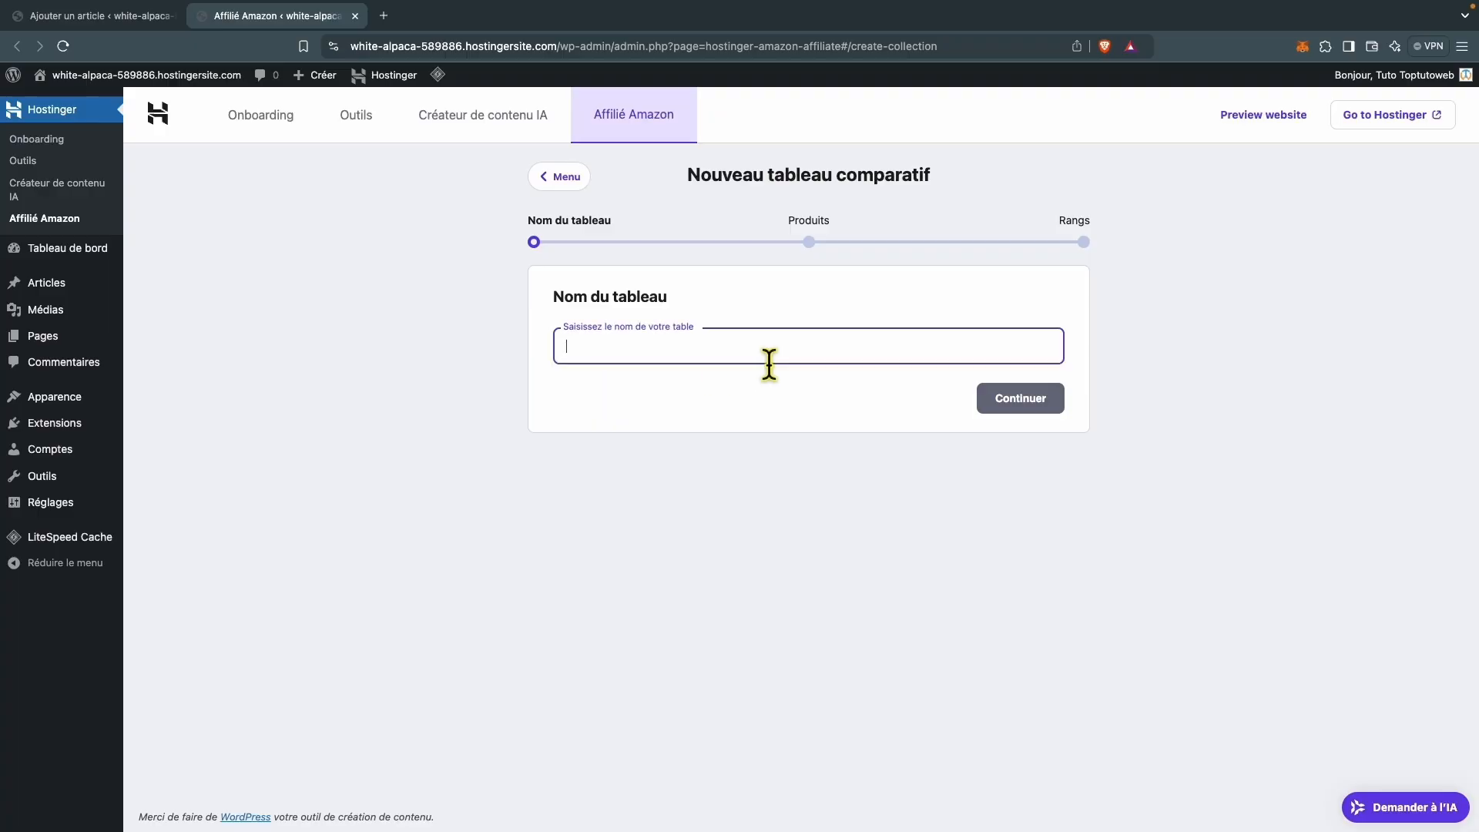
type("micro externe et cravate")
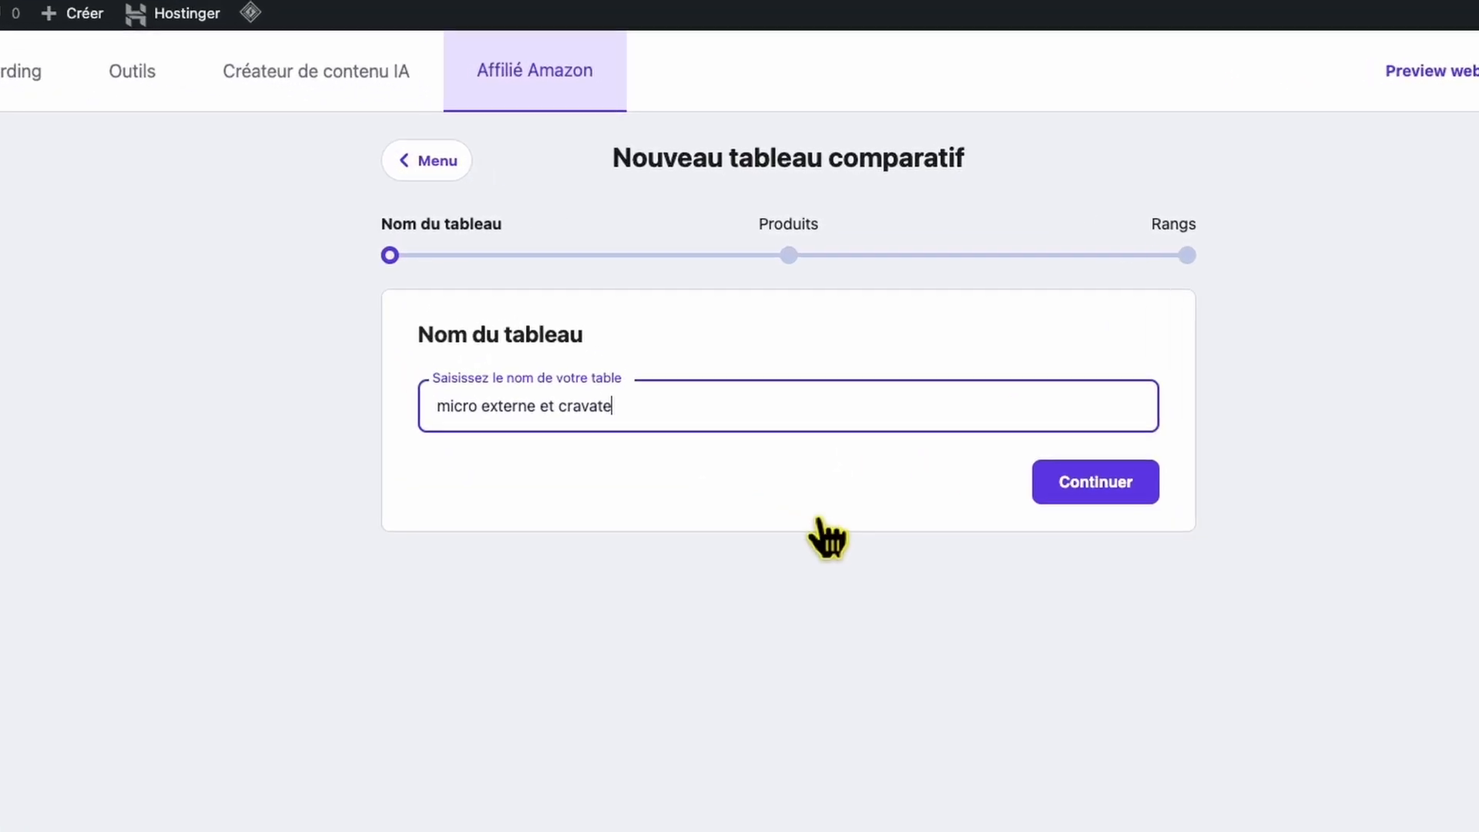
left_click(1147, 523)
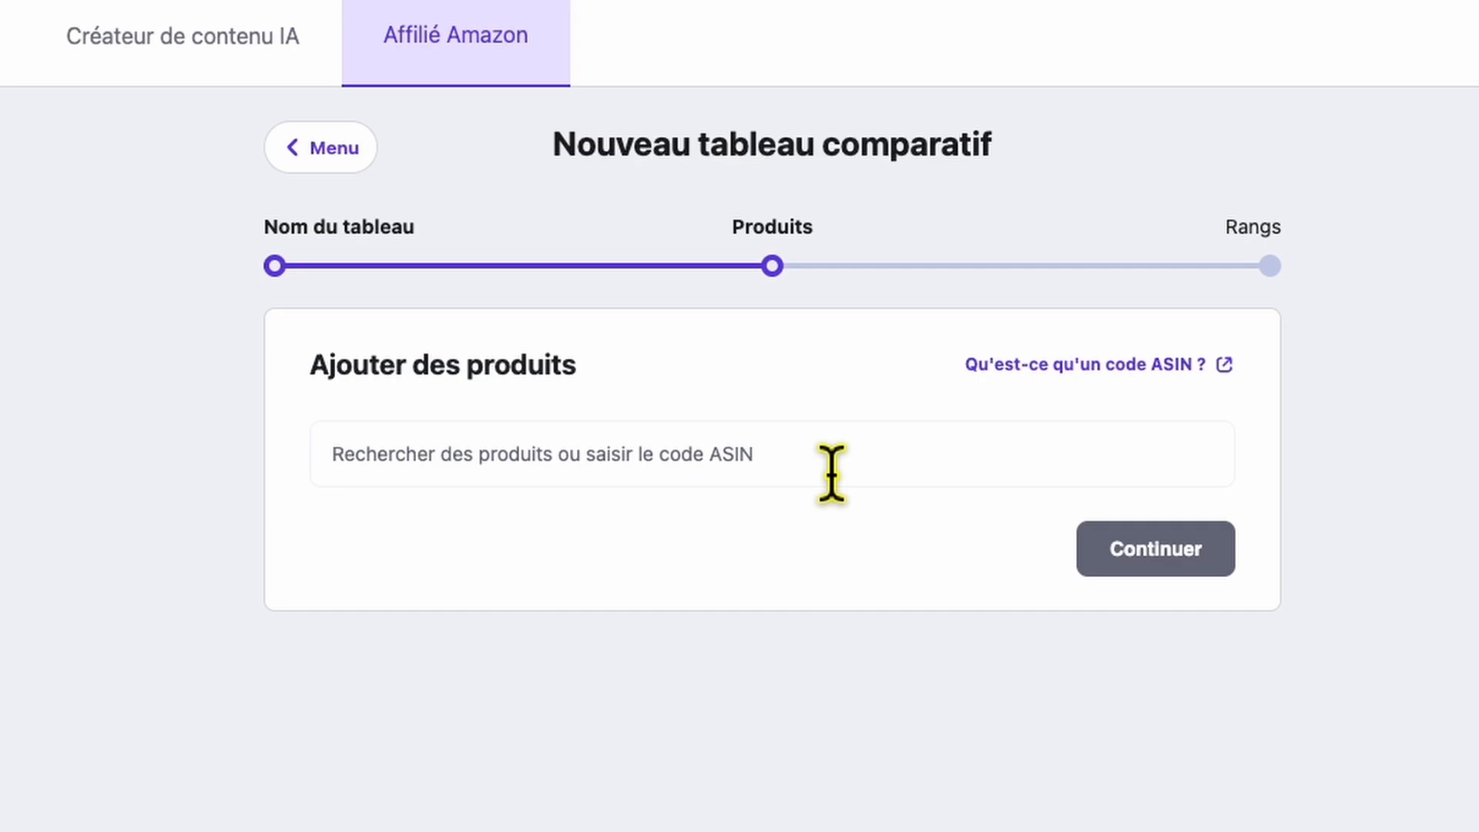
Step: Search Amazon products for 'micro externe, micro cravate'
left_click(491, 482)
type("micro externe, ")
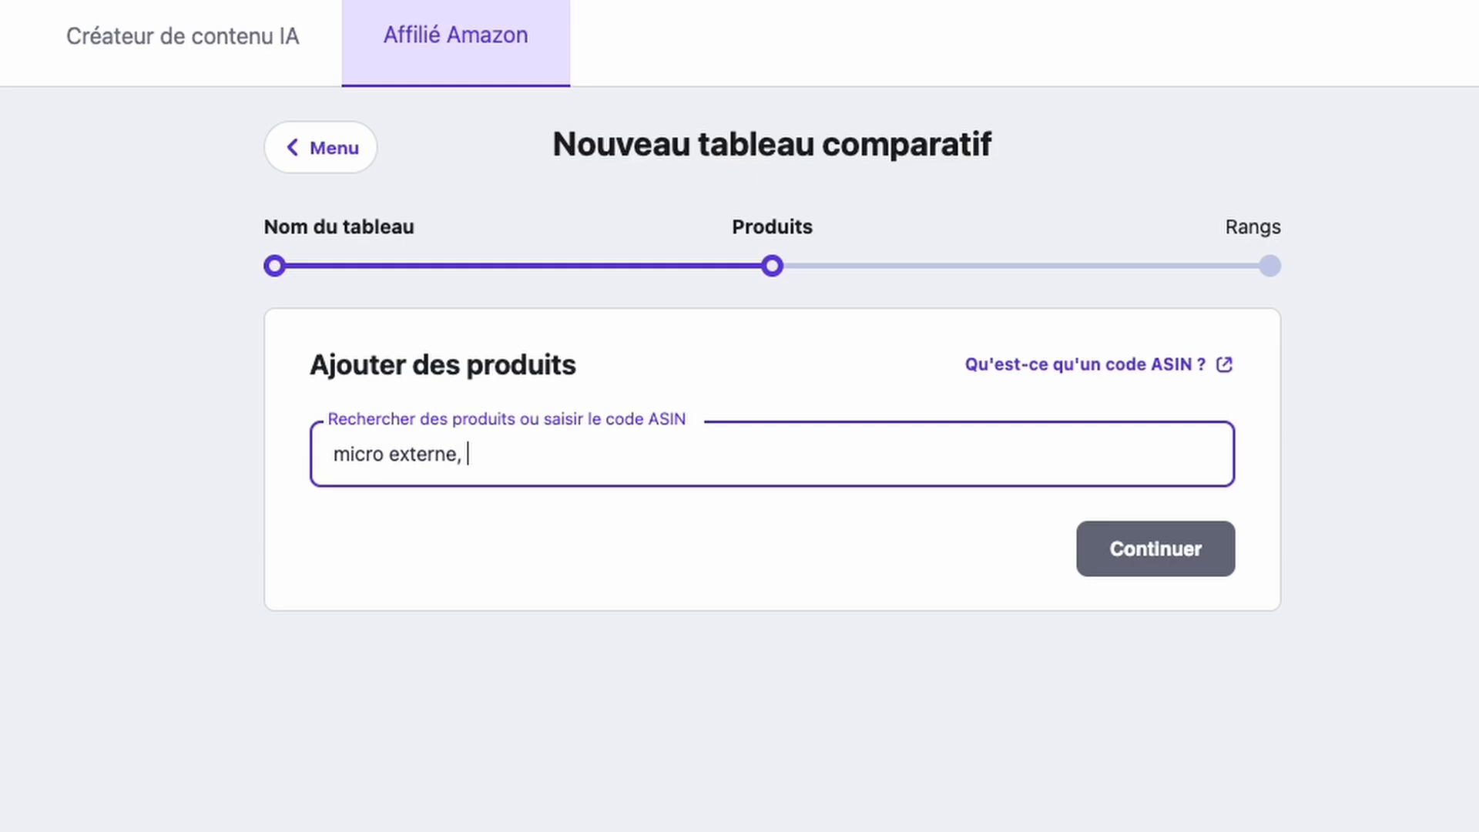
type("micro cravate")
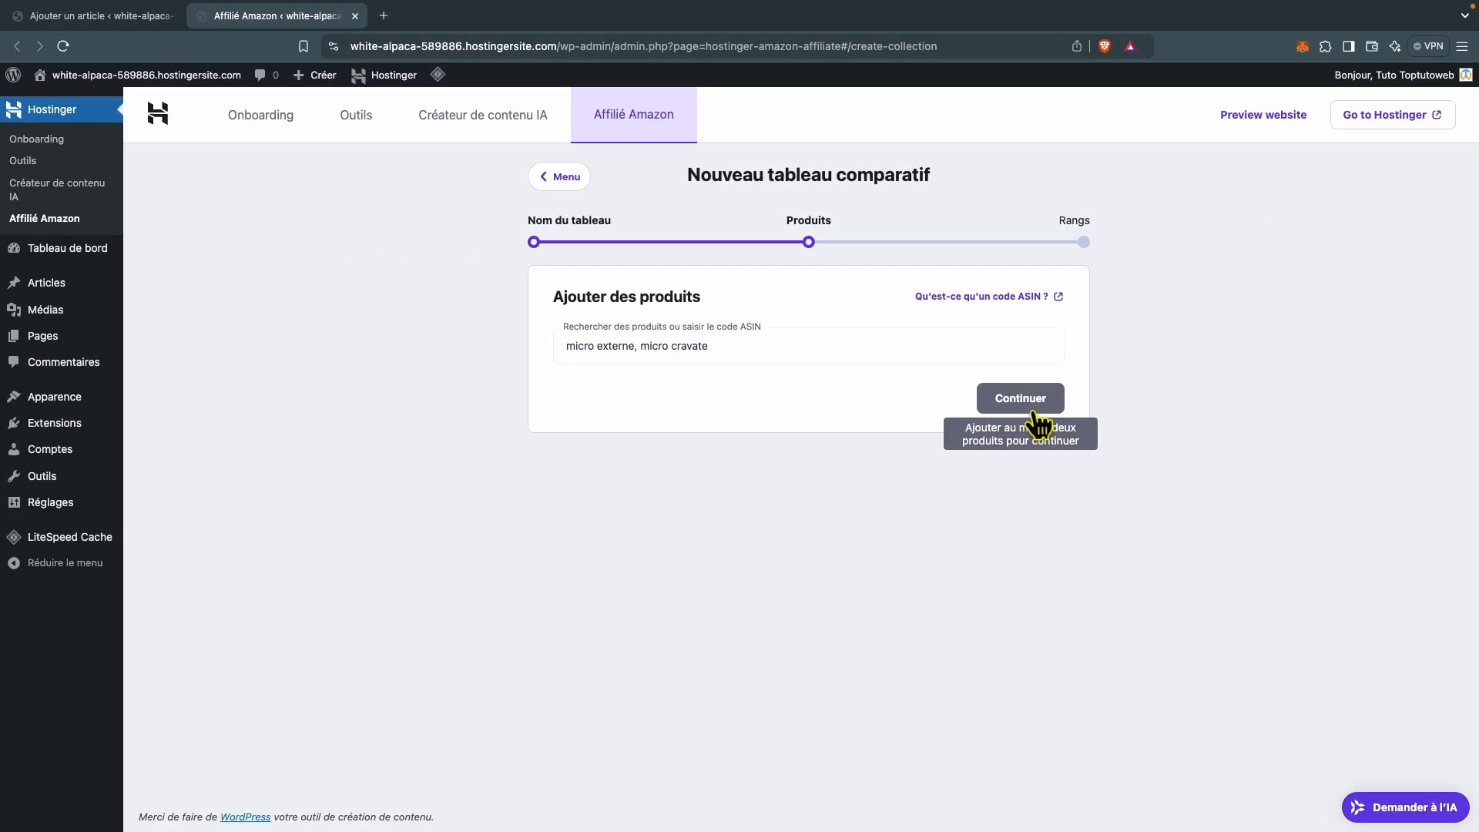
key("Return")
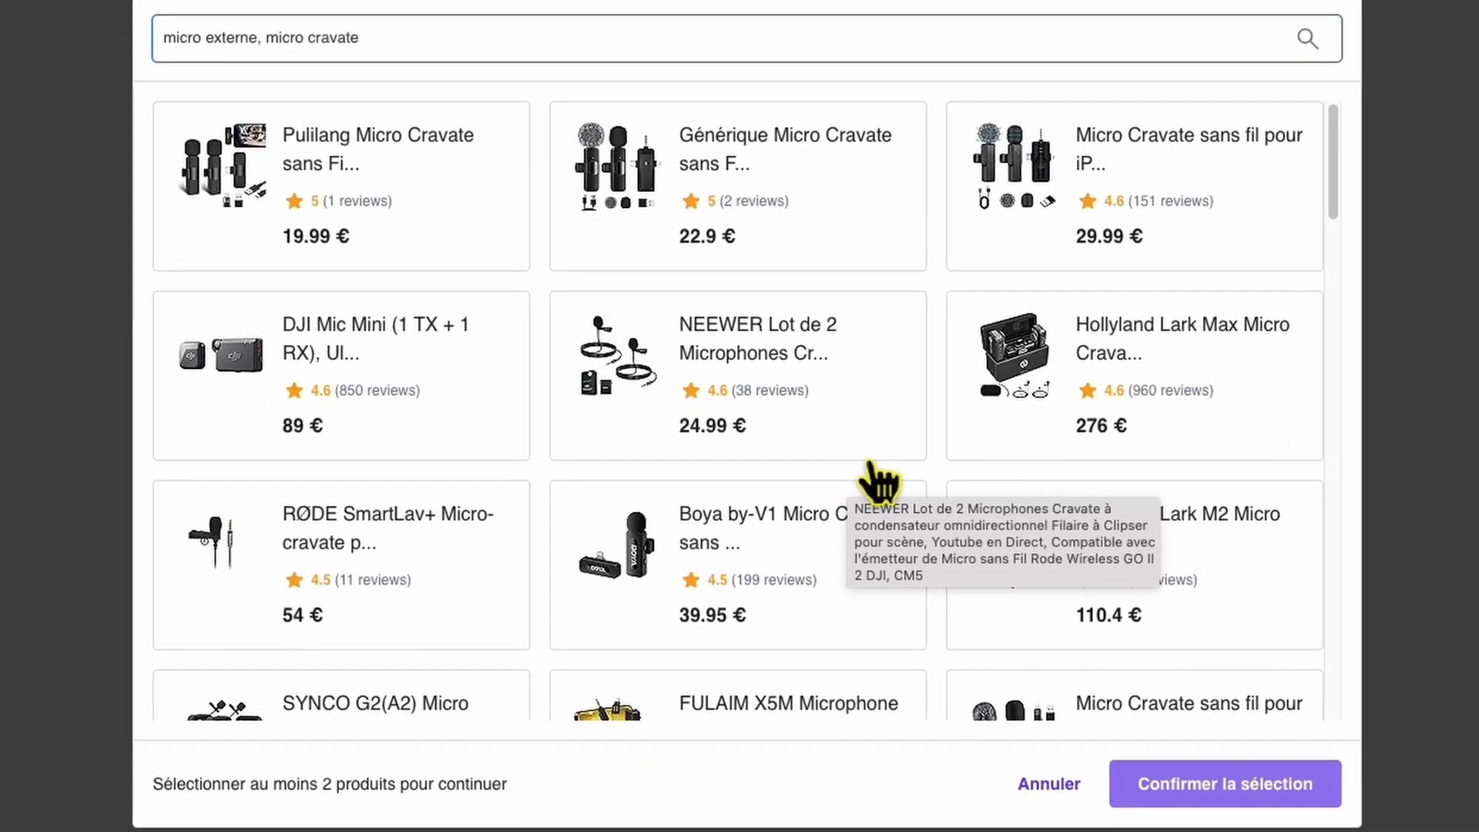
Step: Select the FULAIM X5M, a wireless lavalier, Boya BY-MM1 and DJI Mic Mini from the results
scroll(875, 482, "down", 5)
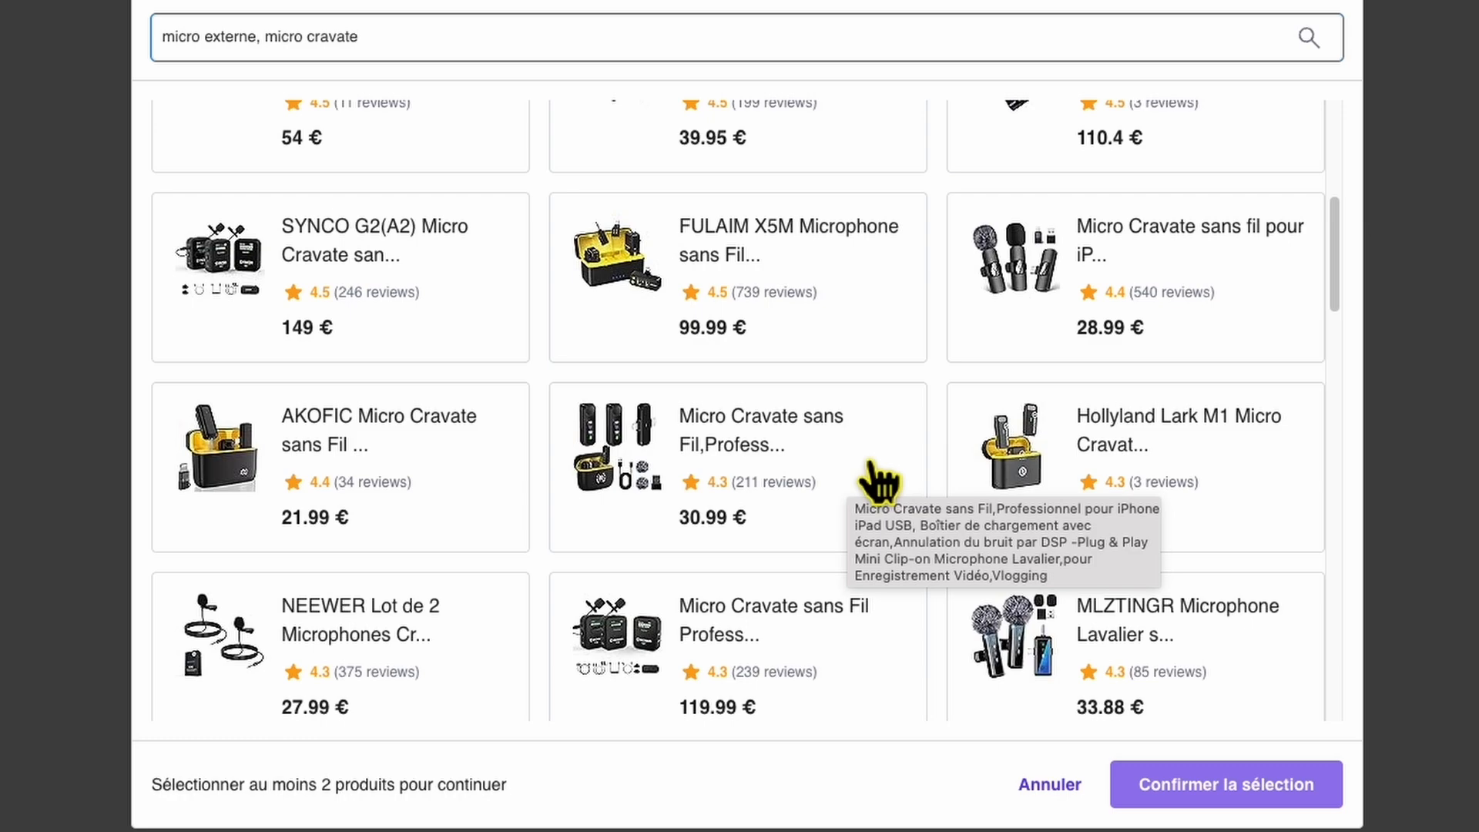
left_click(875, 264)
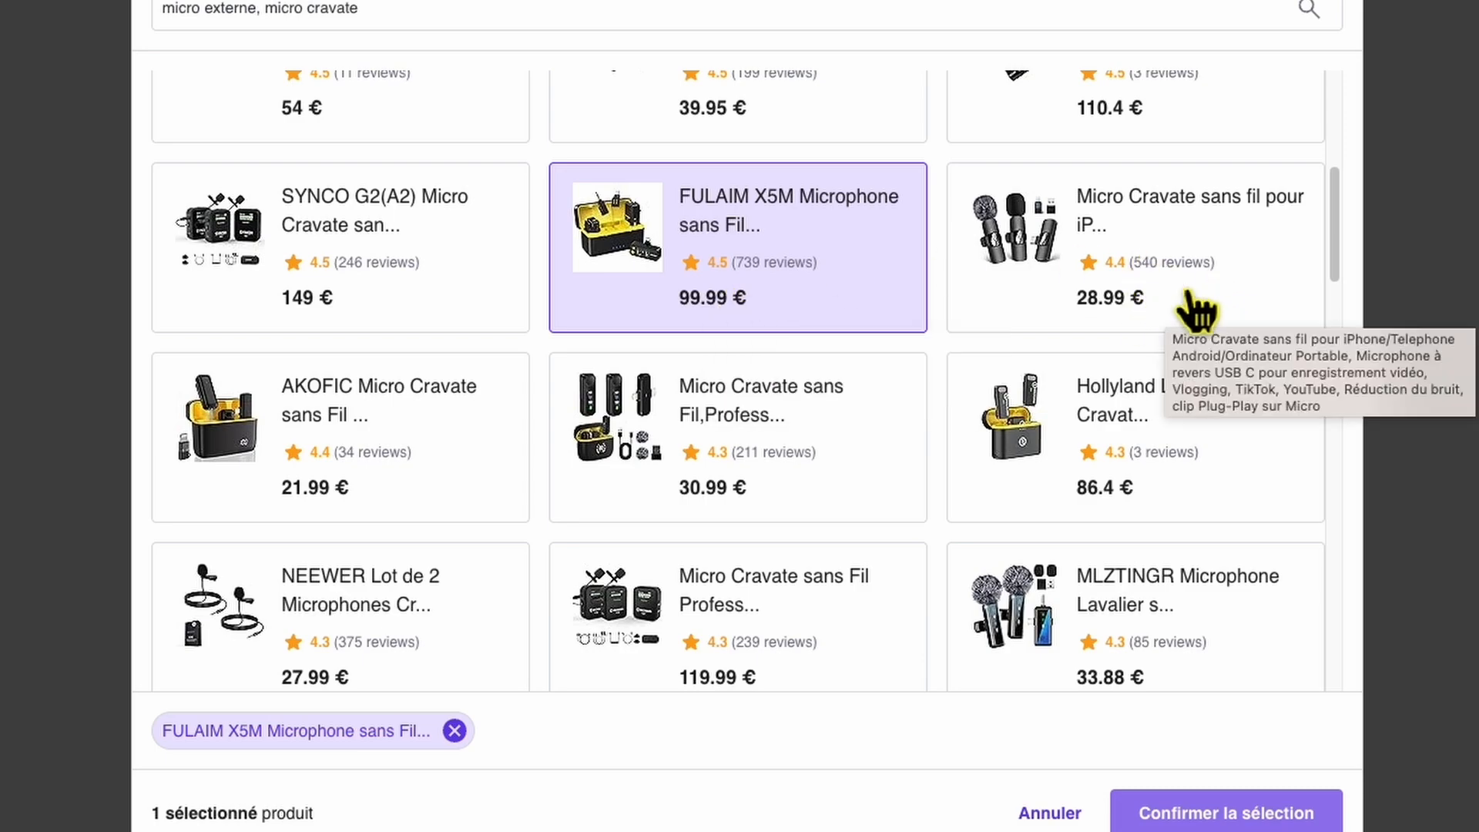
left_click(1243, 246)
scroll(1227, 370, "down", 2)
scroll(1228, 370, "down", 4)
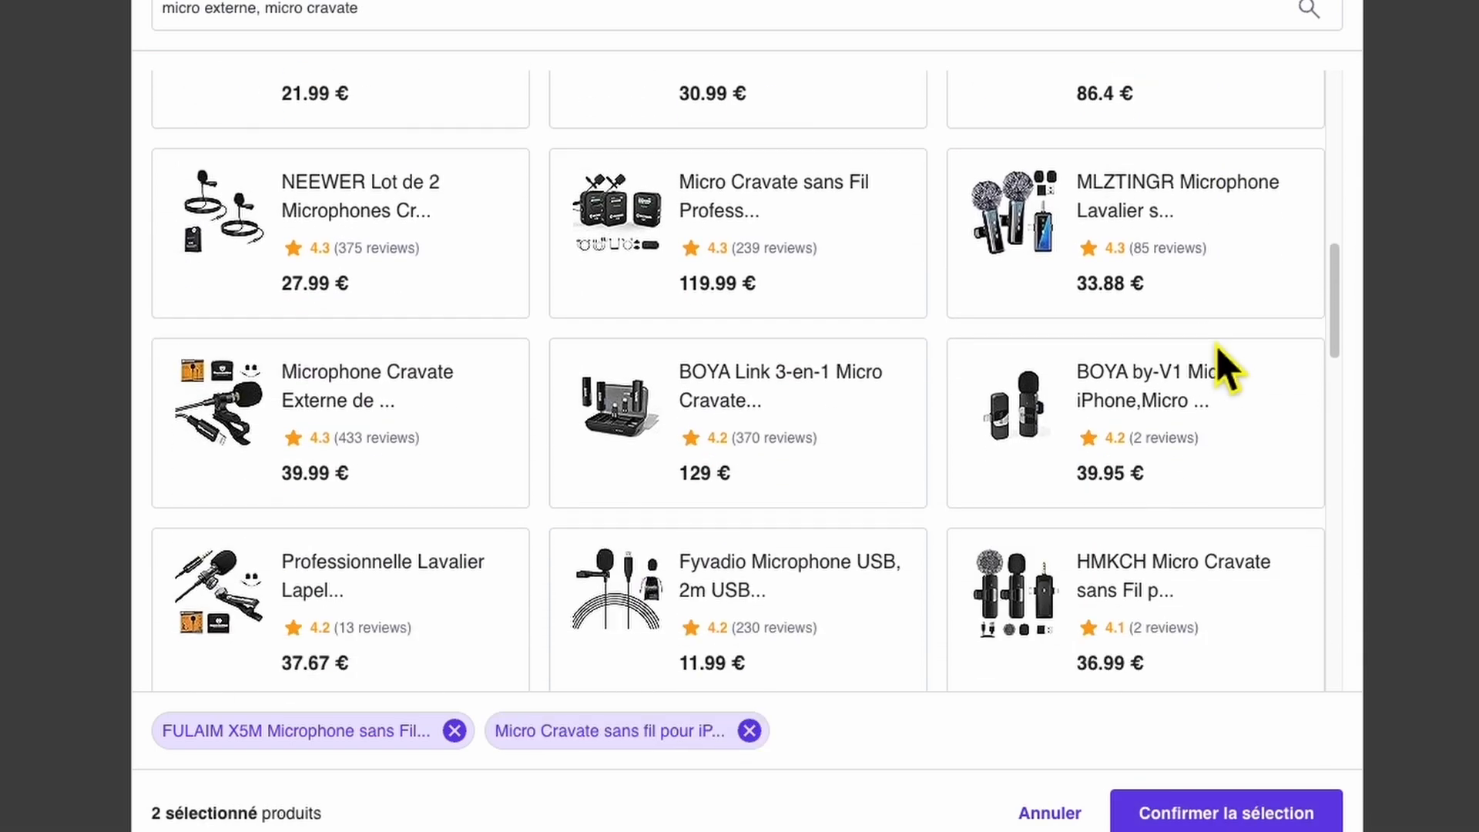
scroll(1214, 357, "down", 4)
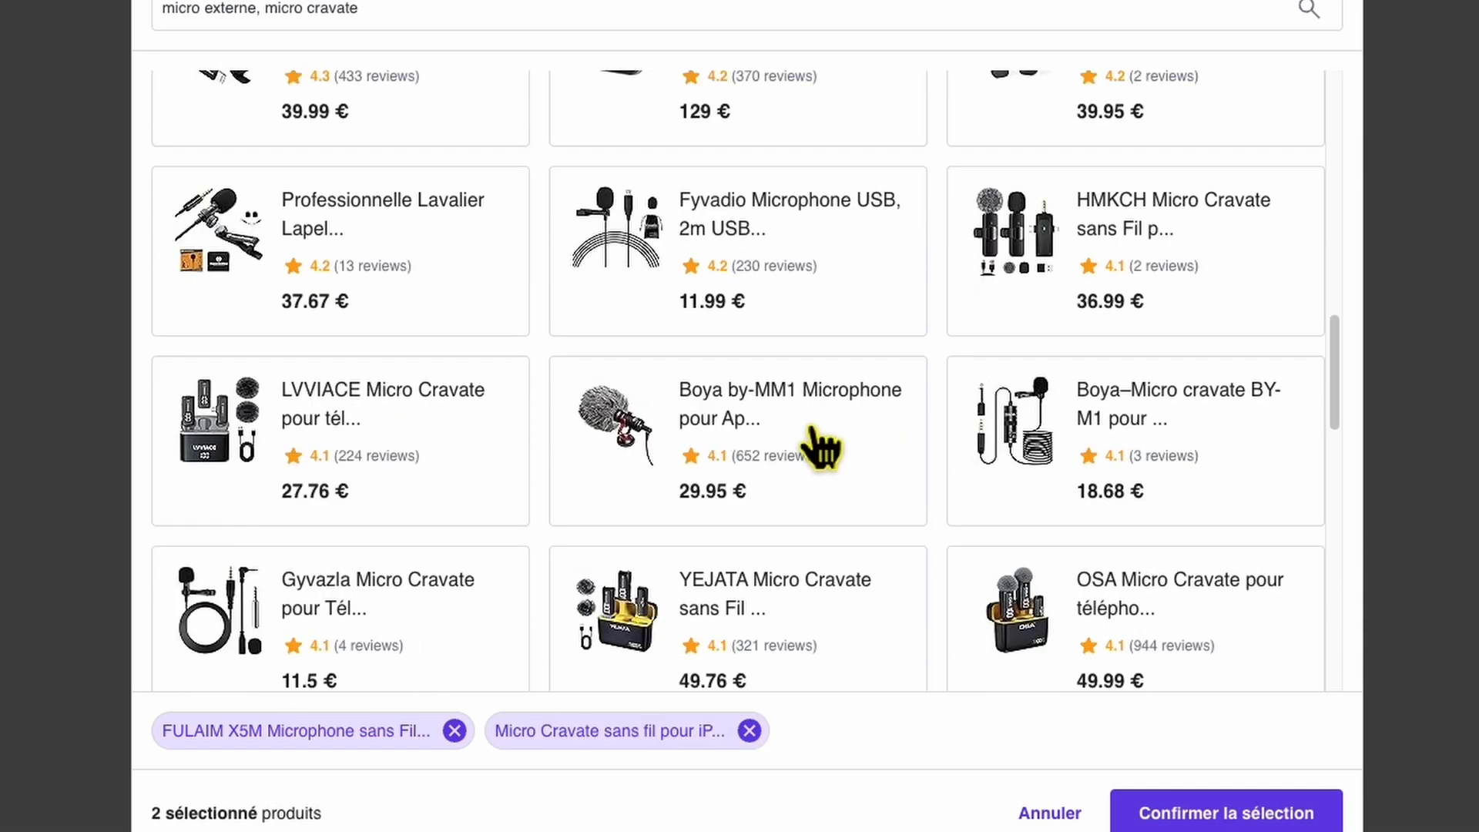
left_click(821, 446)
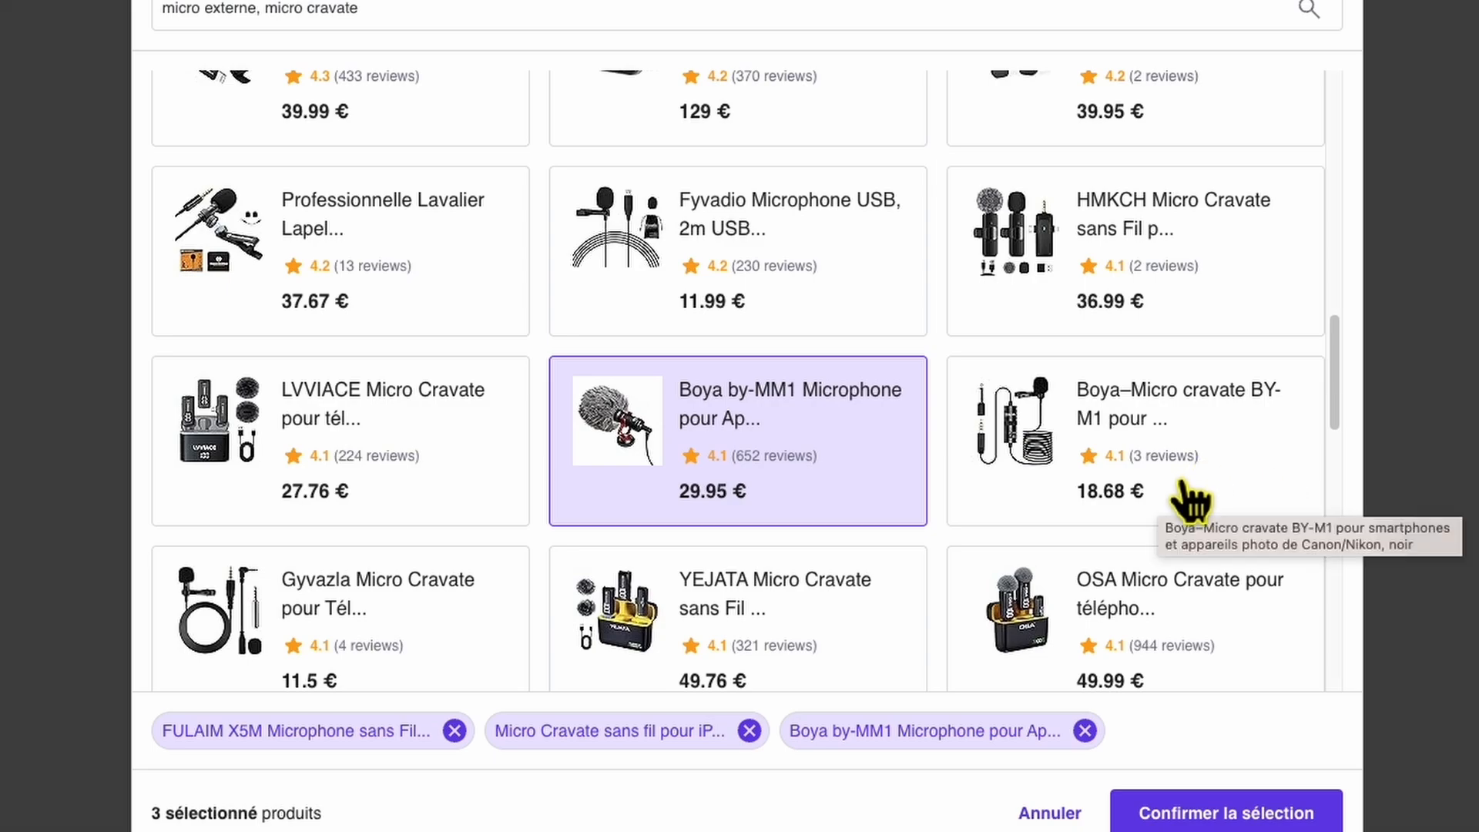
scroll(1186, 486, "down", 3)
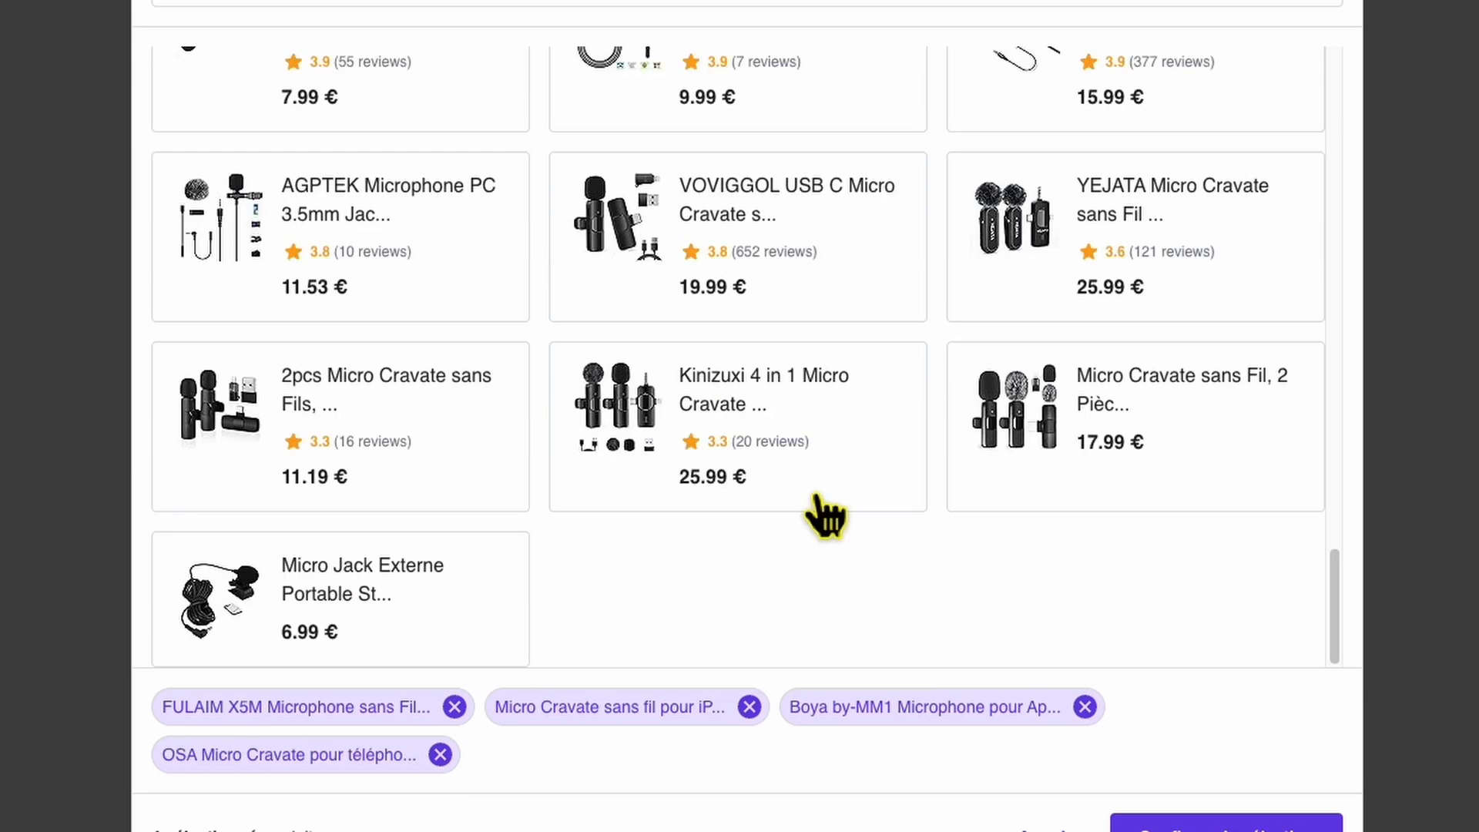
scroll(823, 515, "up", 15)
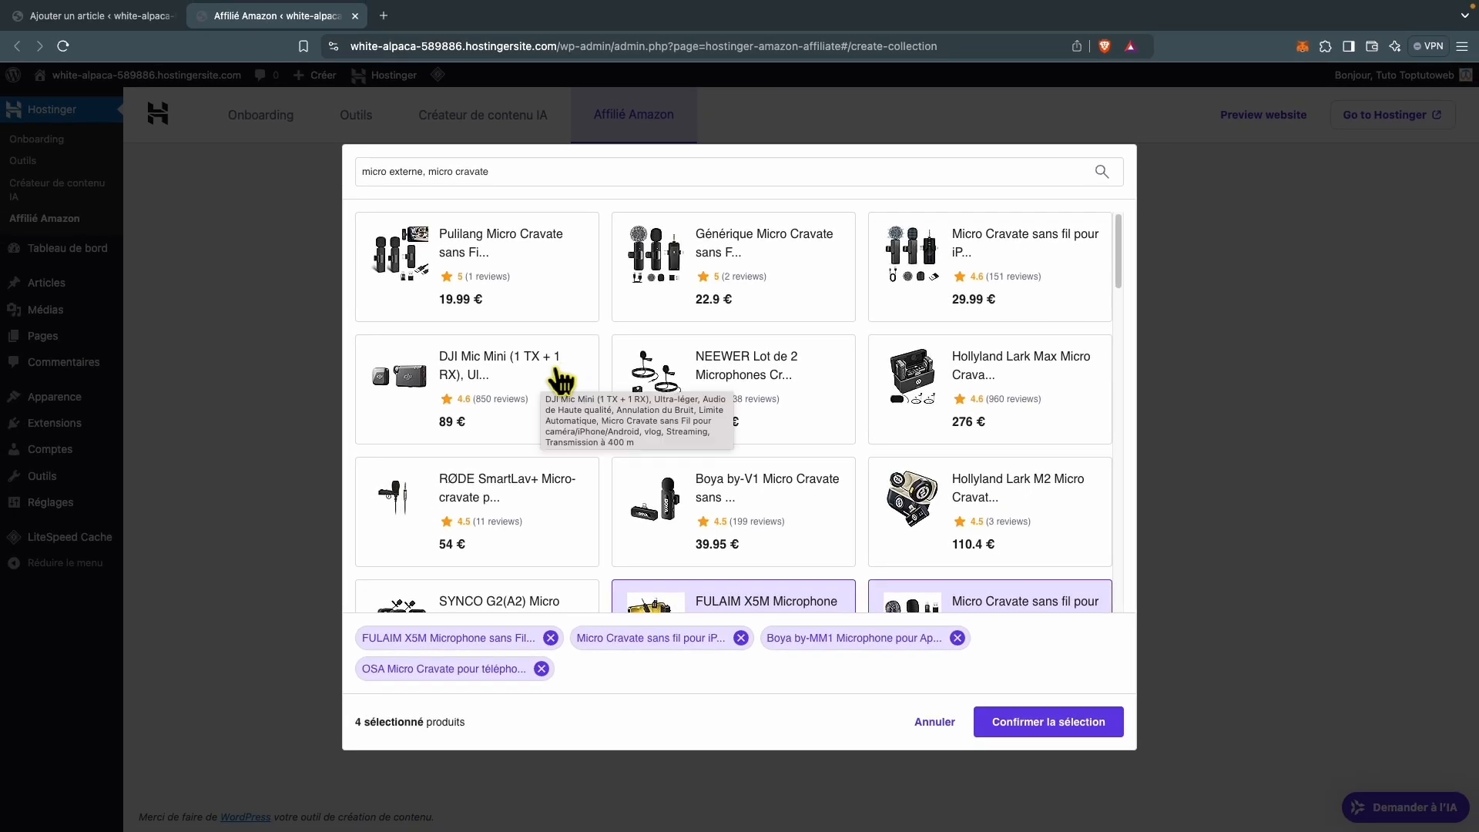
left_click(560, 379)
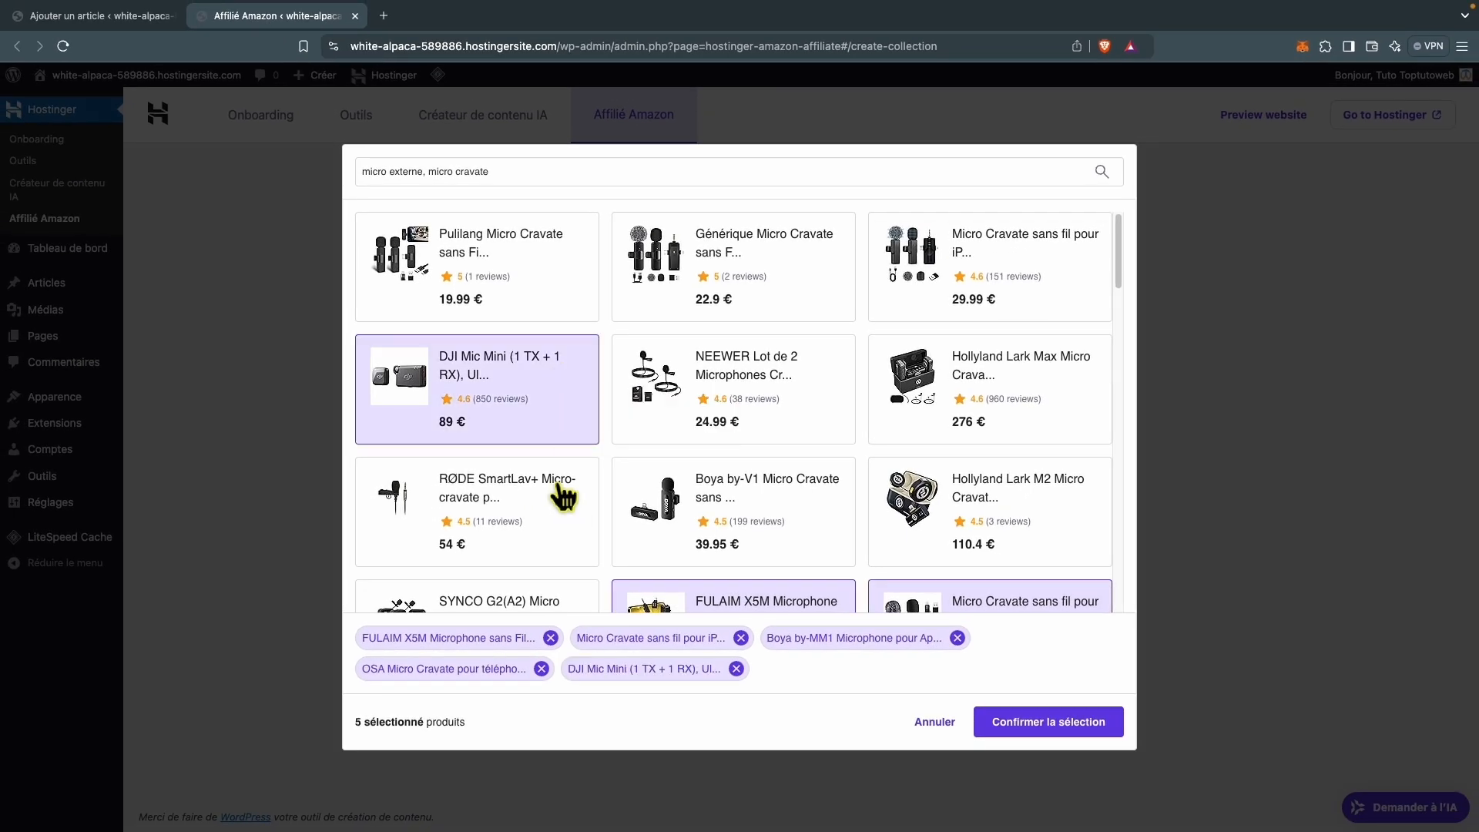
Step: Confirm the microphones, keep Titre, Vignette, Prix and Plus d'informations rows, and save the table
left_click(1048, 727)
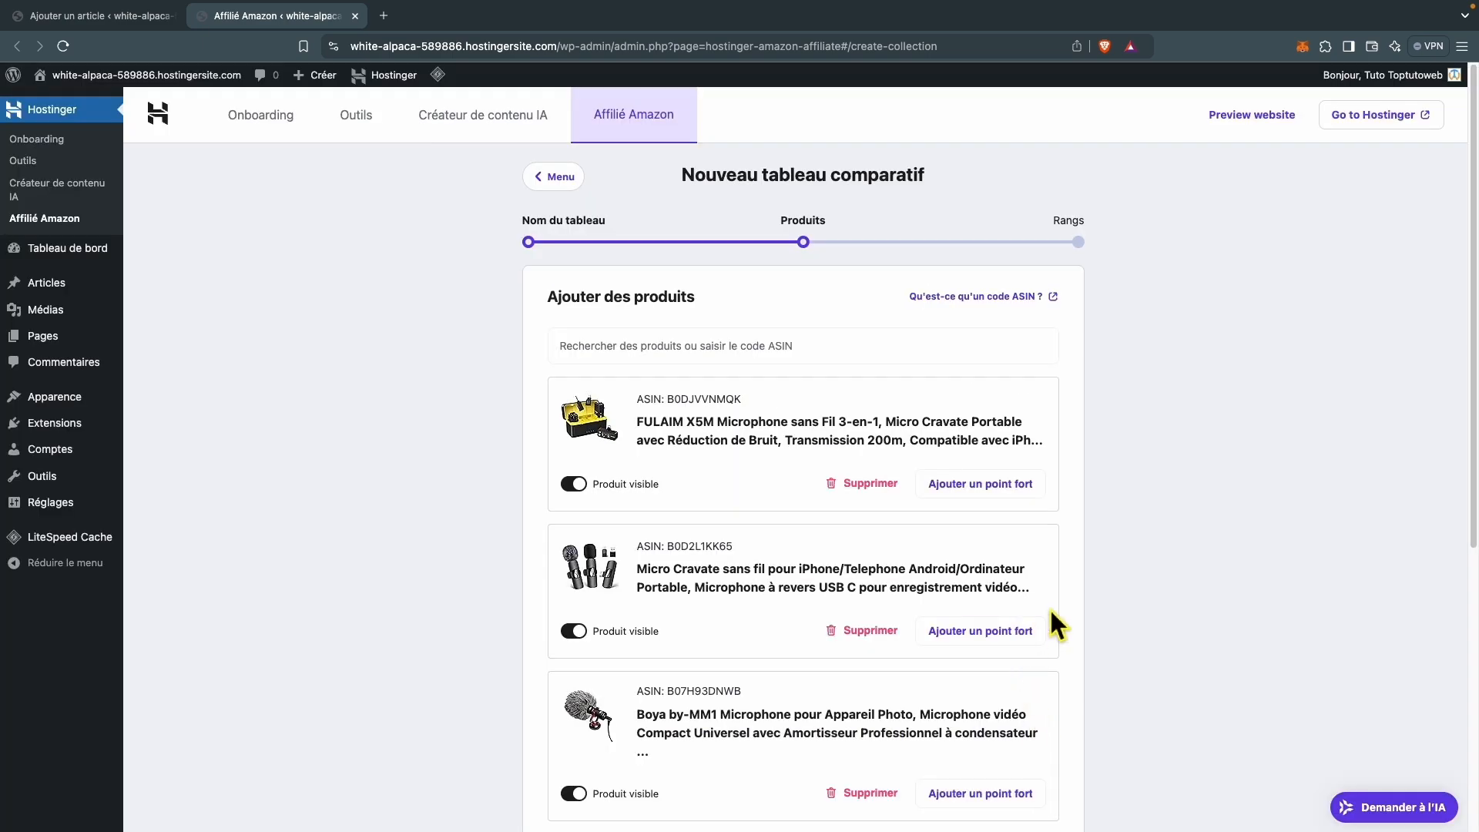
scroll(1050, 612, "down", 6)
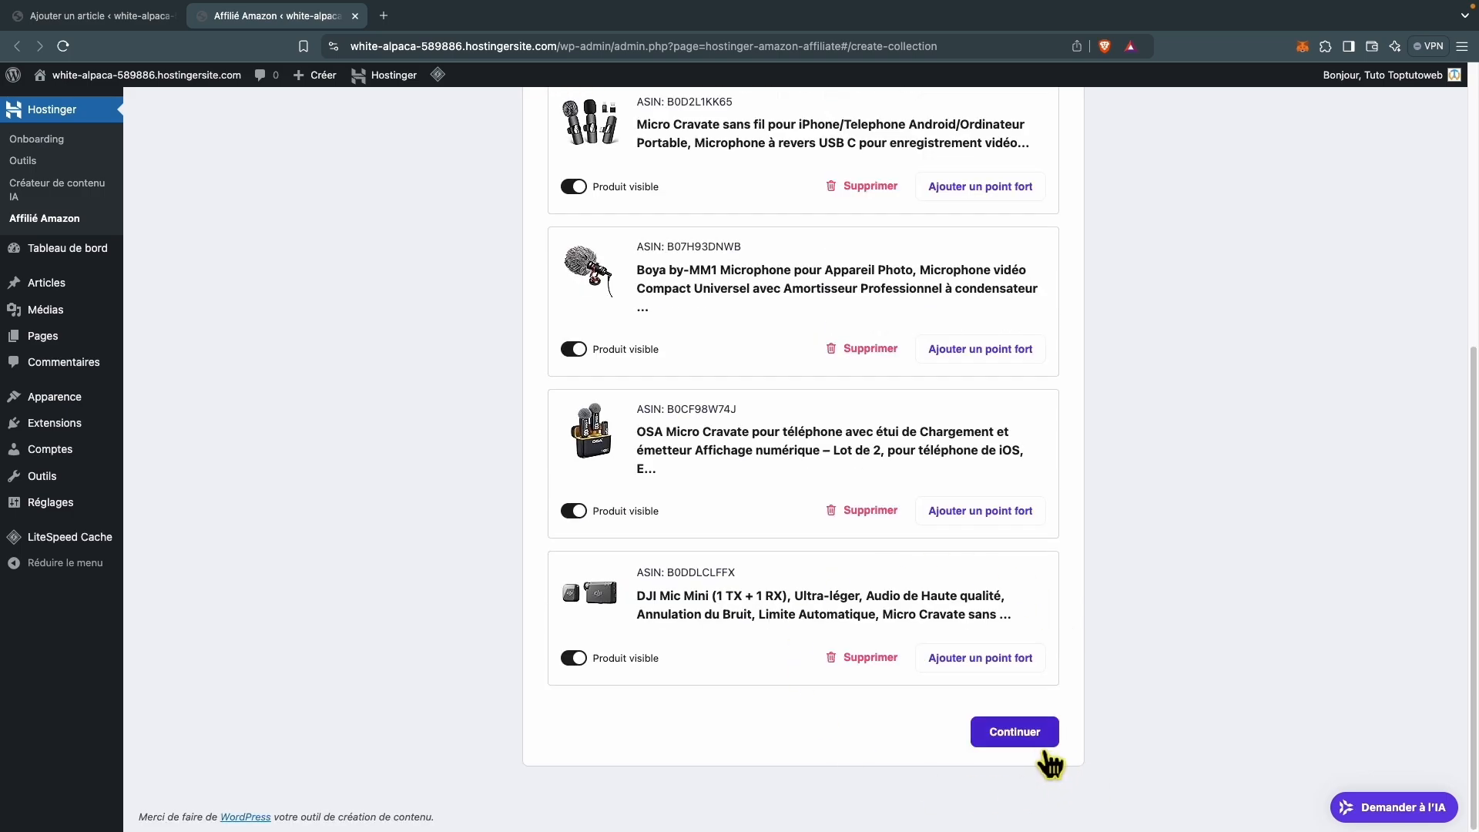
left_click(1044, 745)
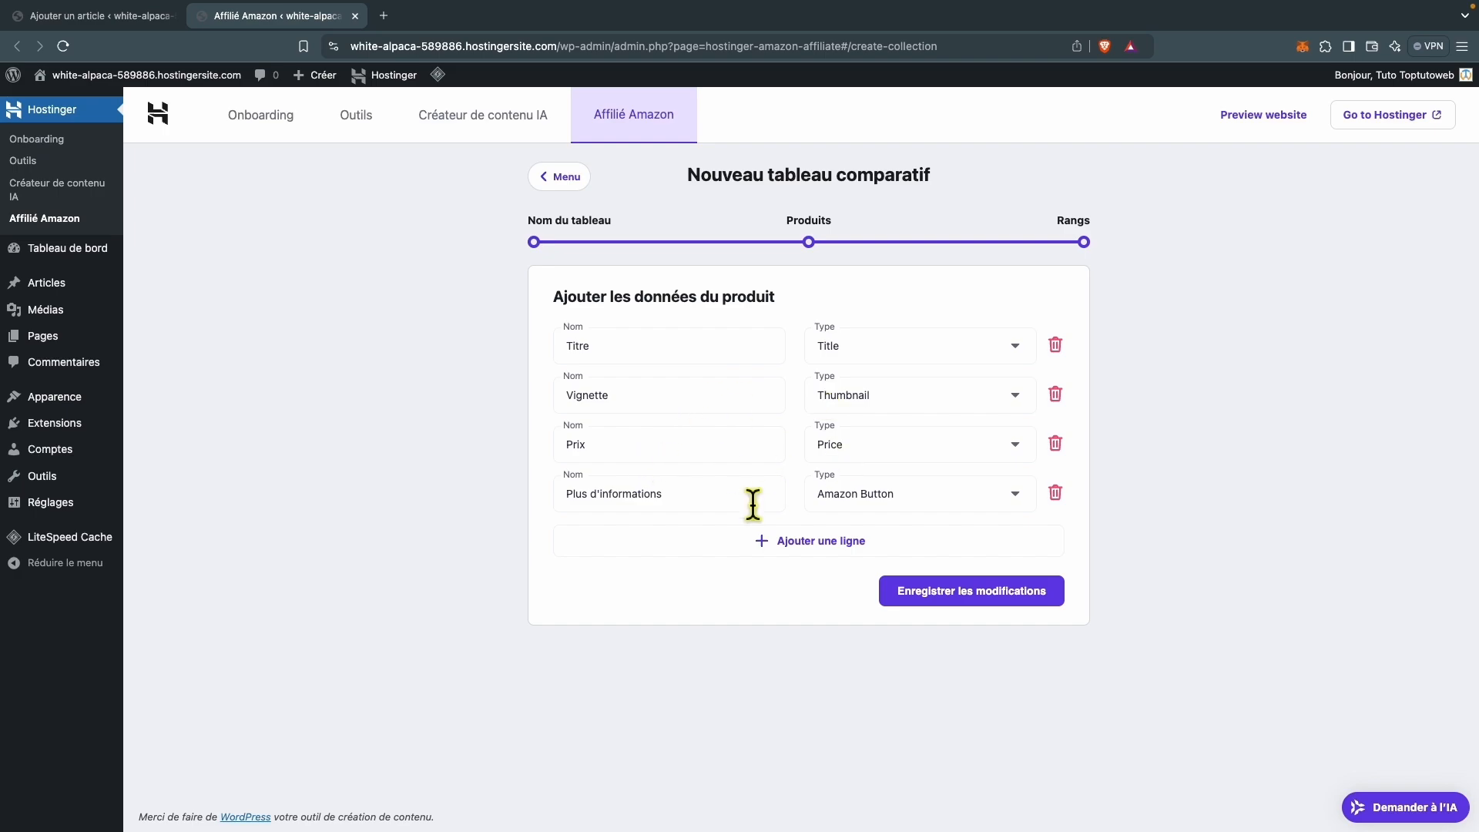
left_click(814, 553)
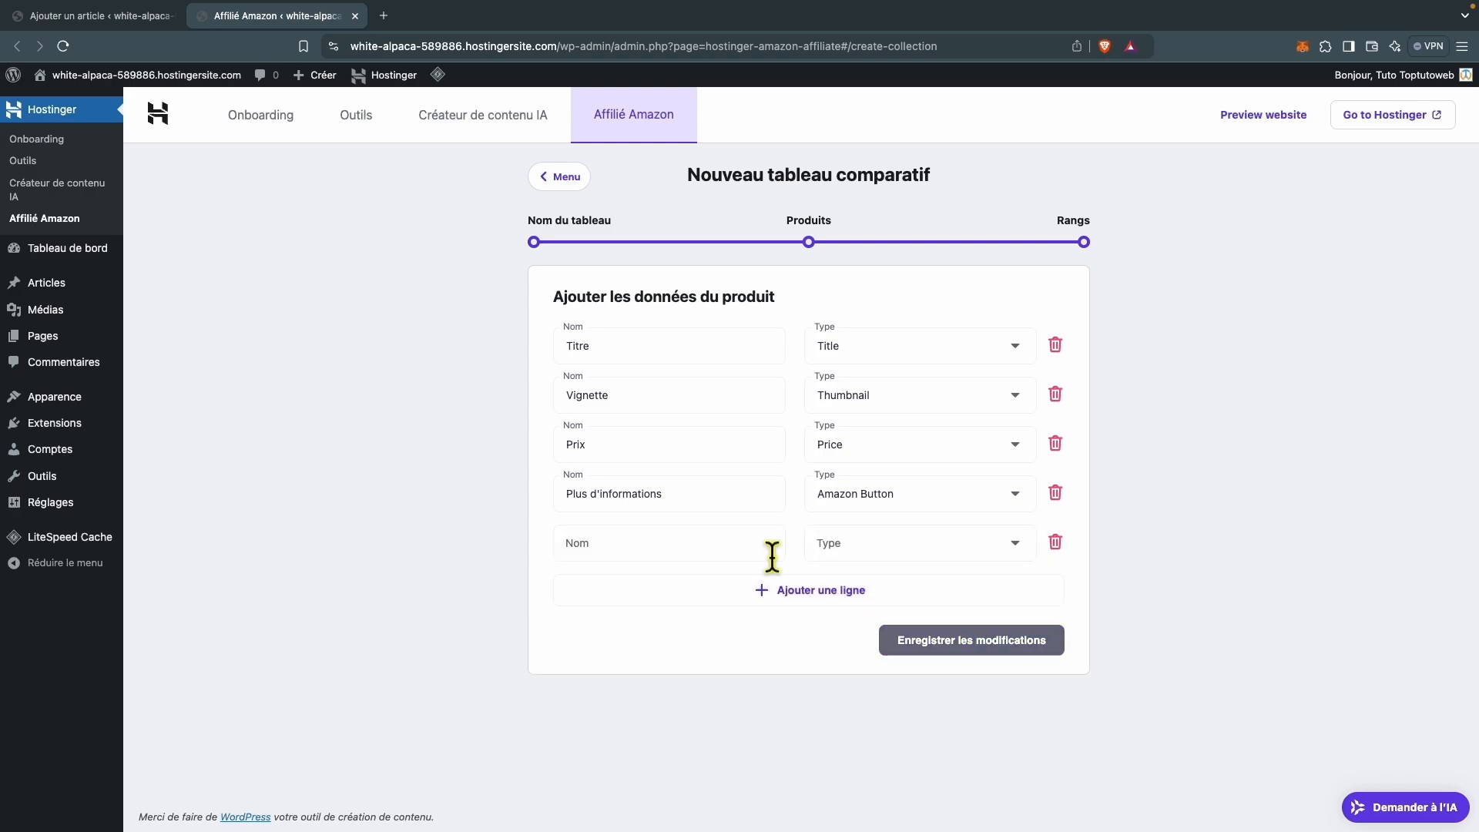
left_click(1060, 546)
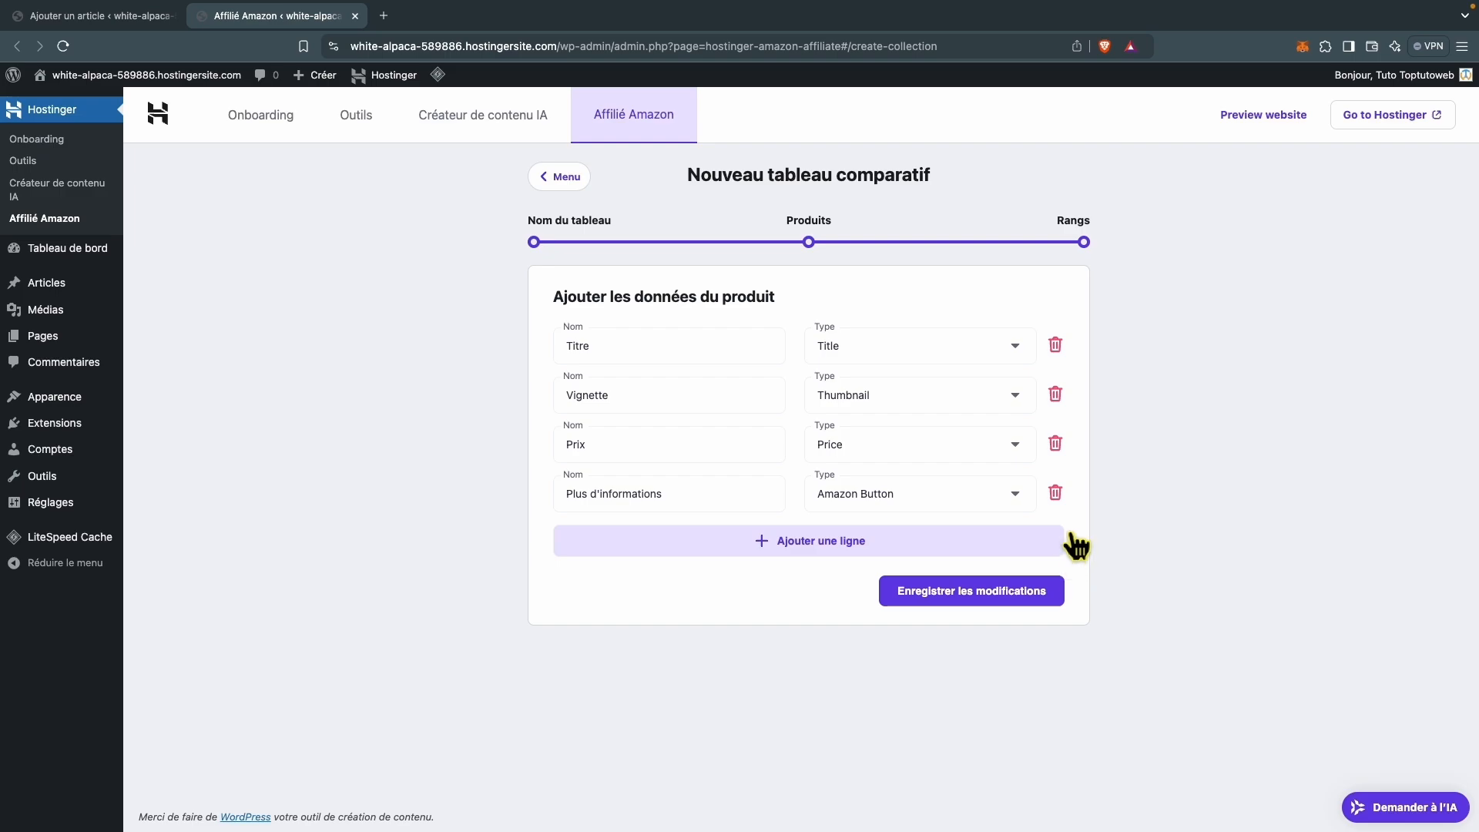
left_click(973, 603)
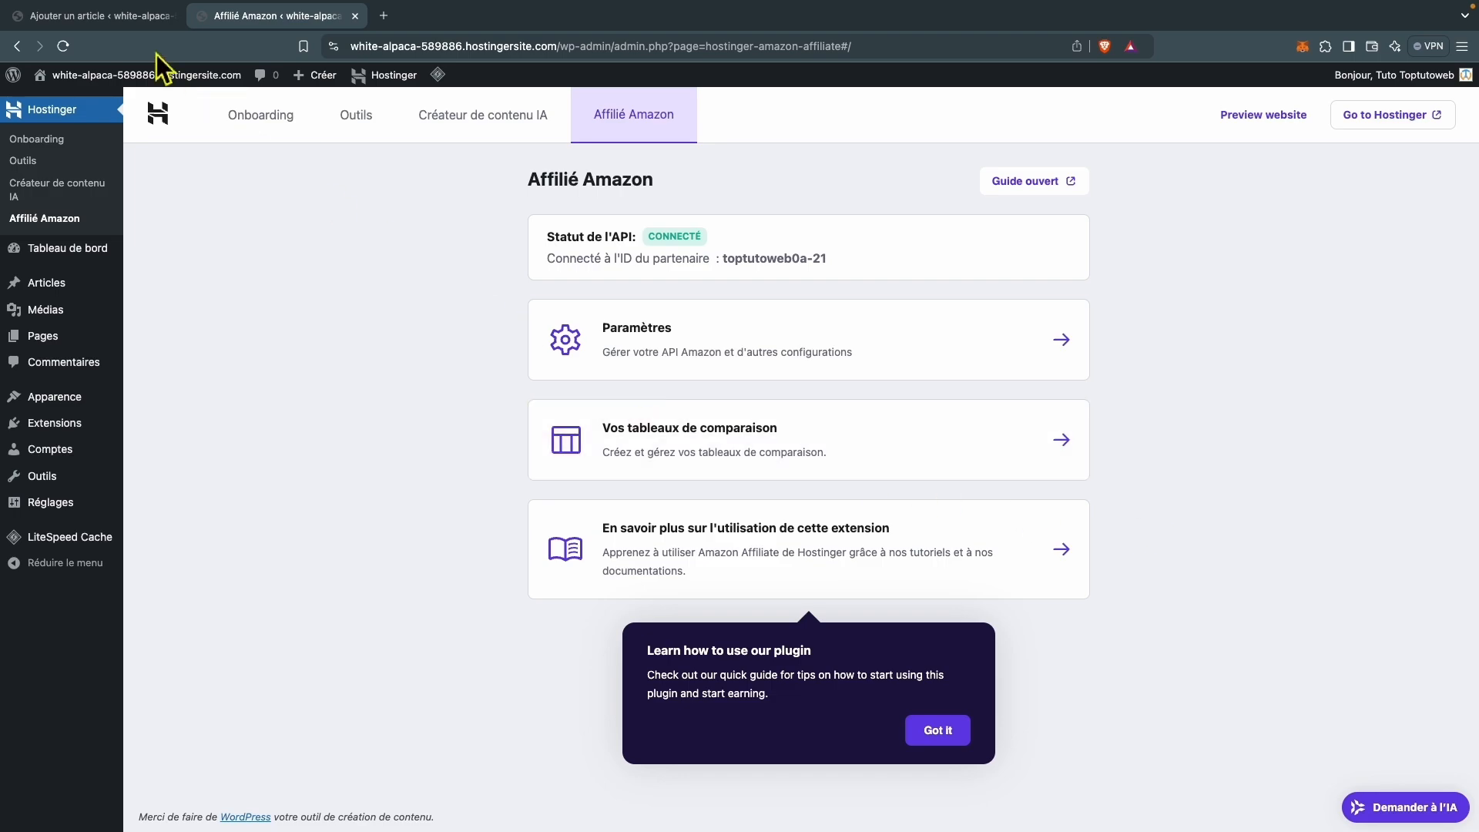
Step: Reopen the 'Micros externes pour youtubeurs' article from Tous les articles for editing
left_click(212, 293)
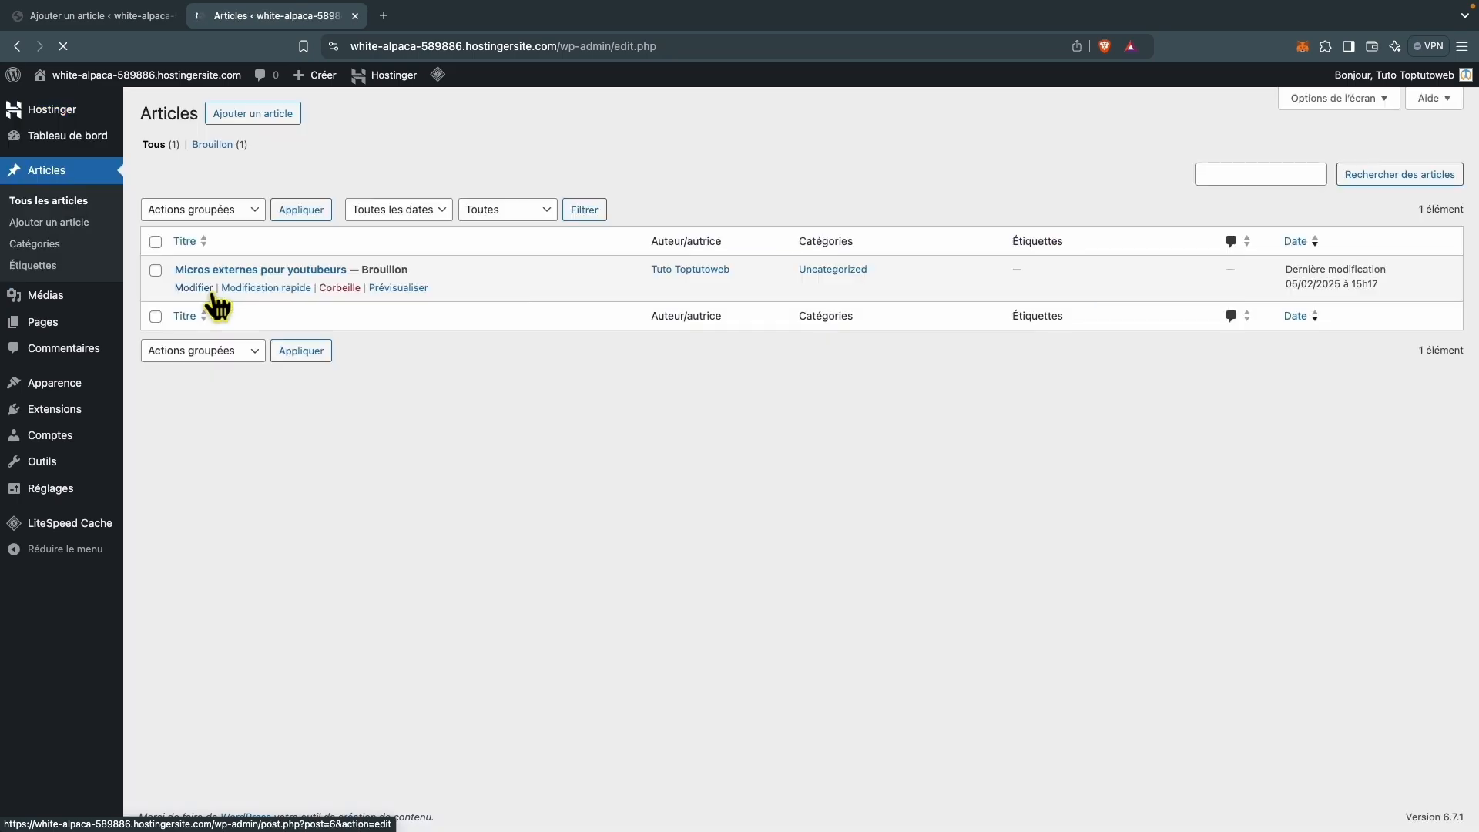
left_click(205, 289)
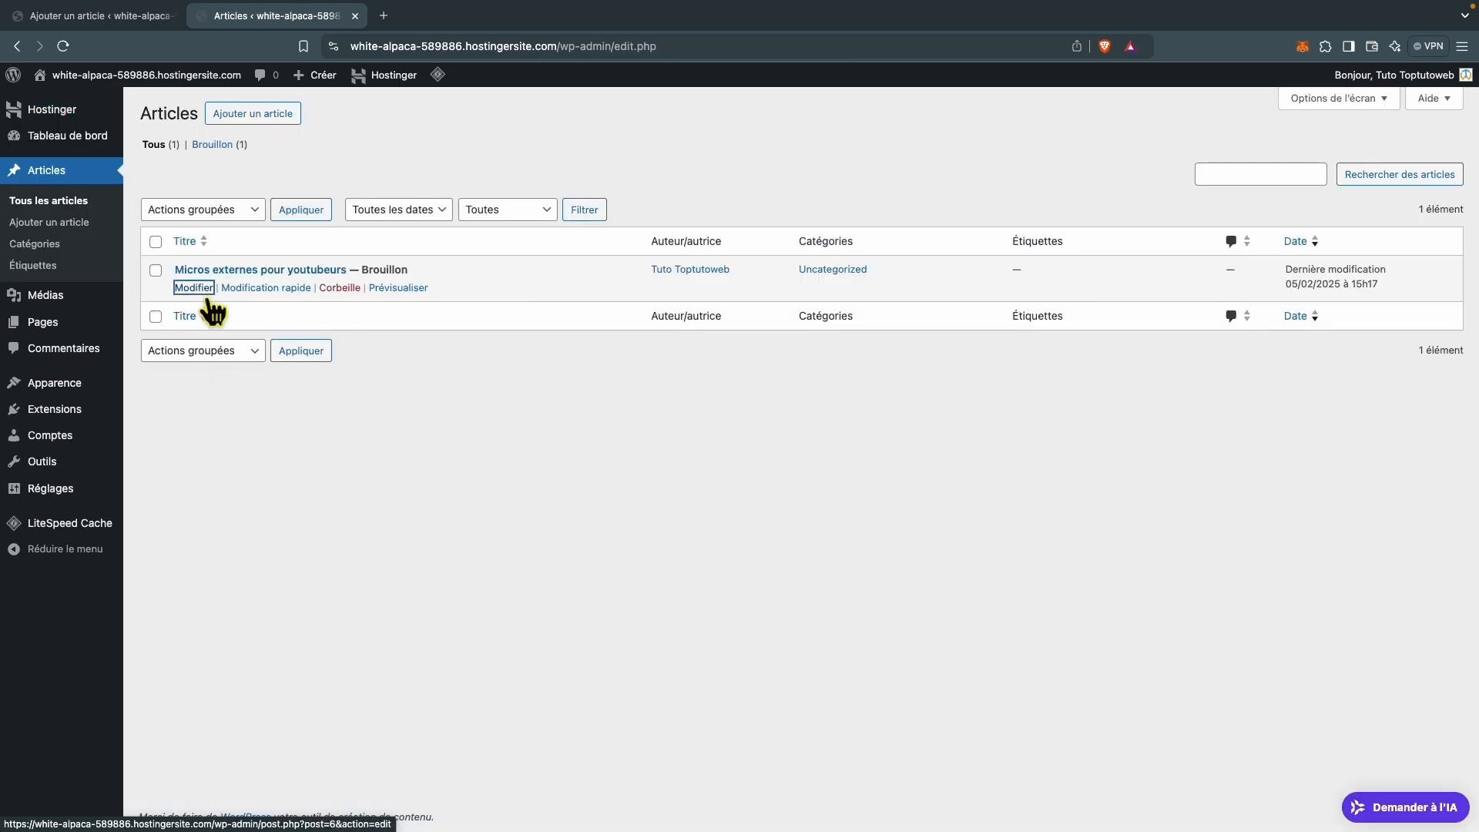
scroll(993, 444, "down", 10)
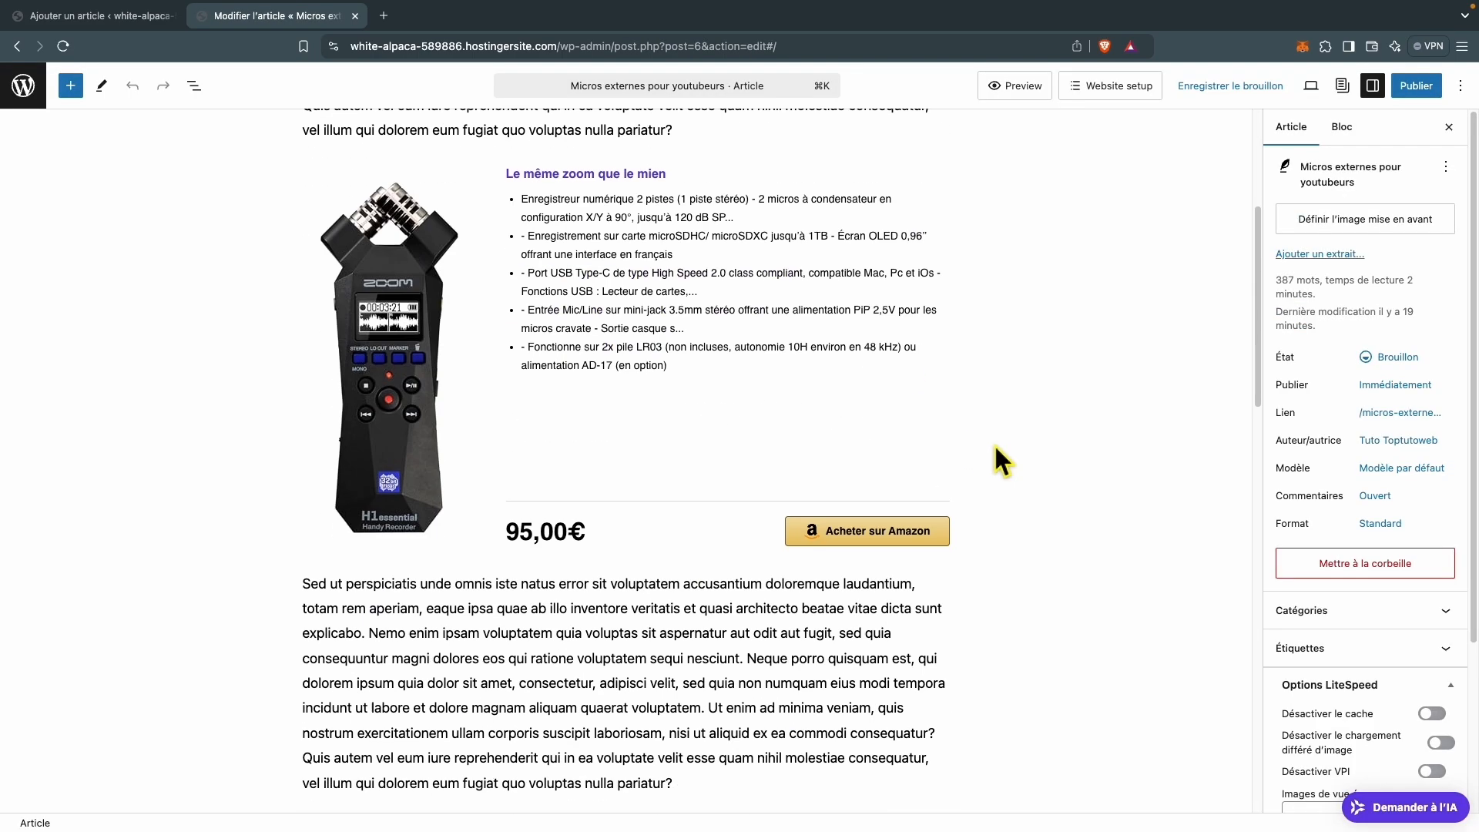
scroll(993, 443, "down", 10)
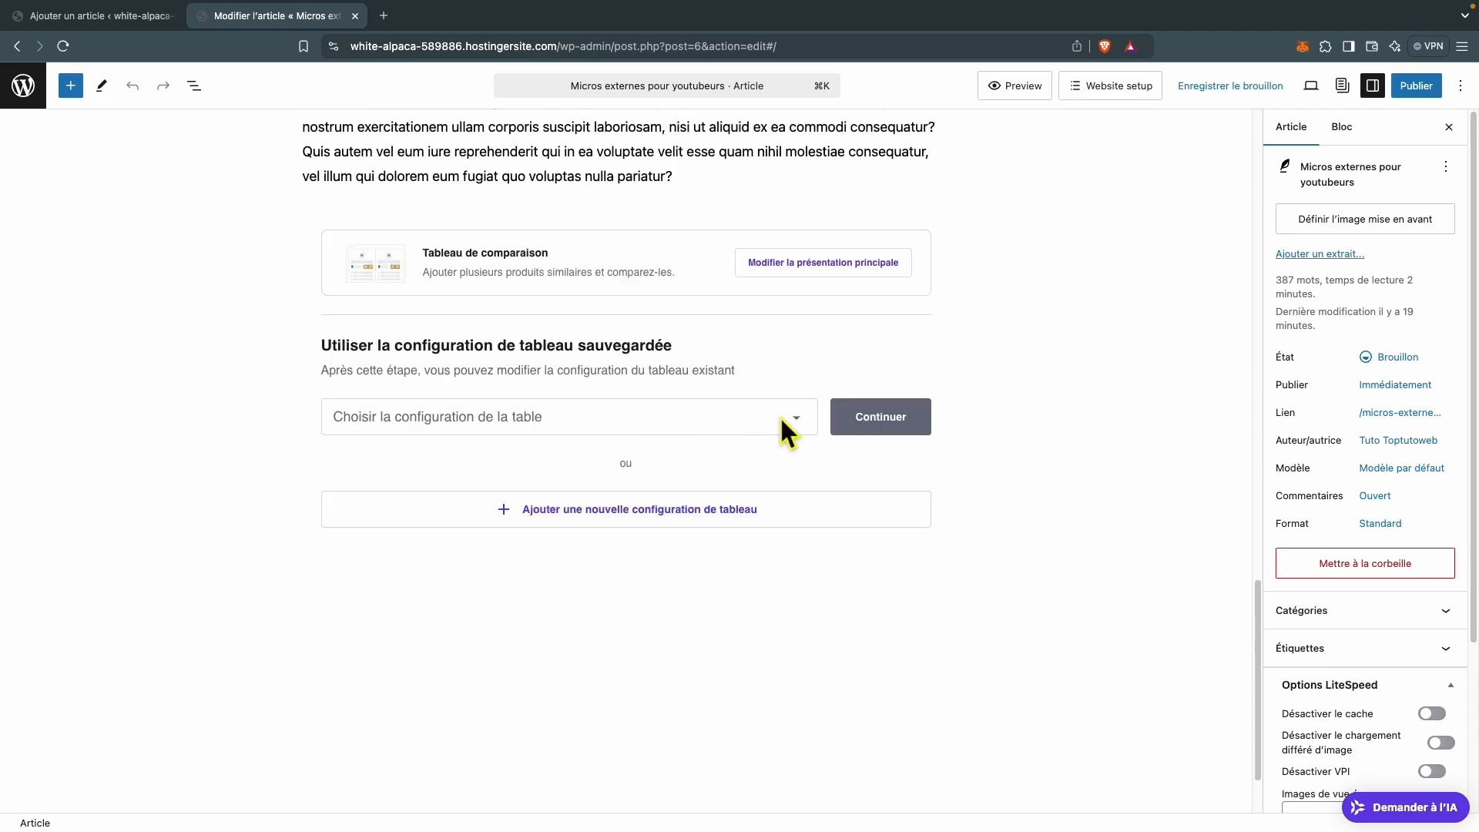
Step: Choose the 'micro externe et cravate' configuration in the table block and insert it
left_click(802, 419)
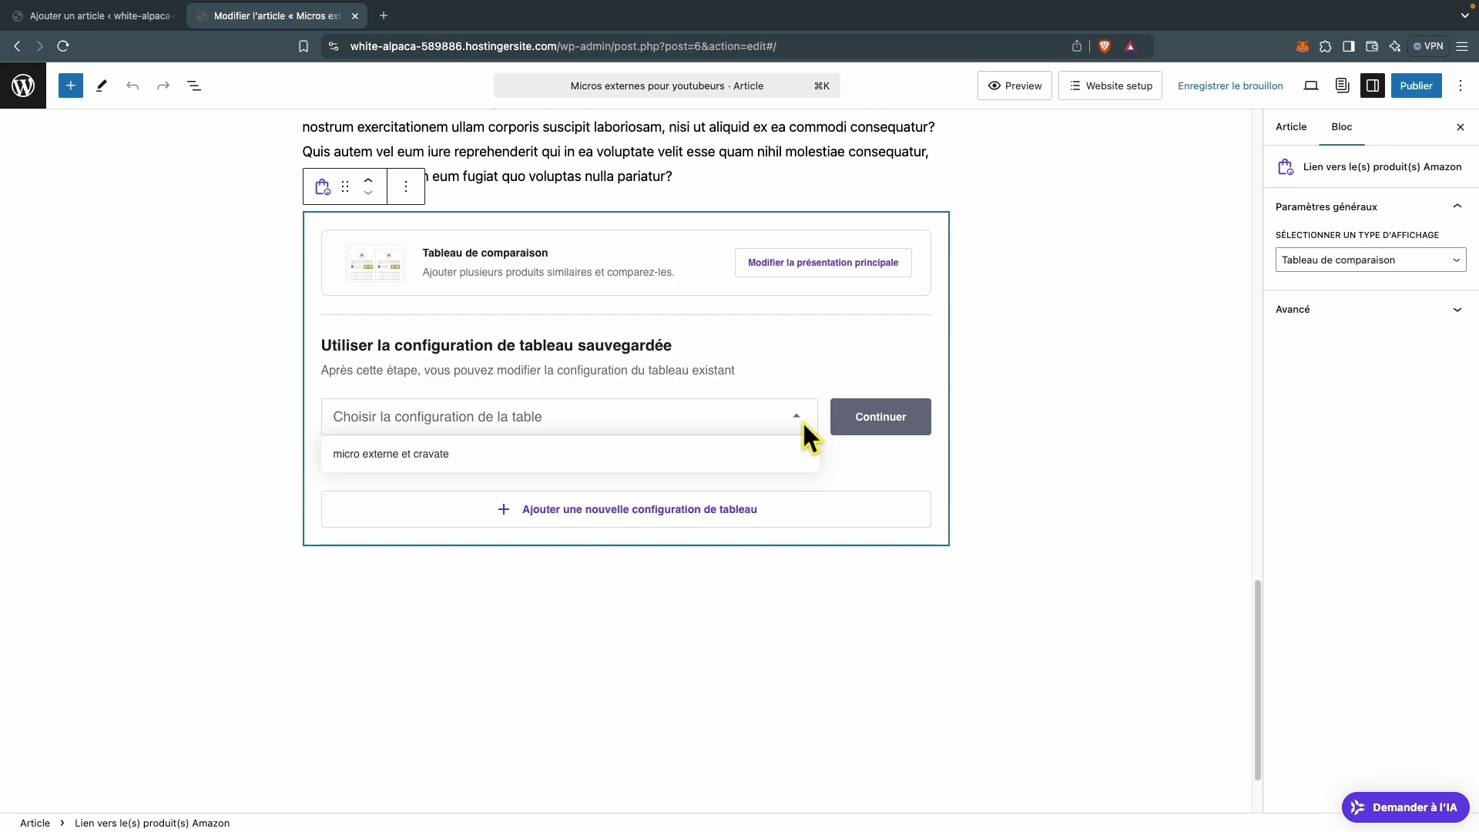
left_click(426, 477)
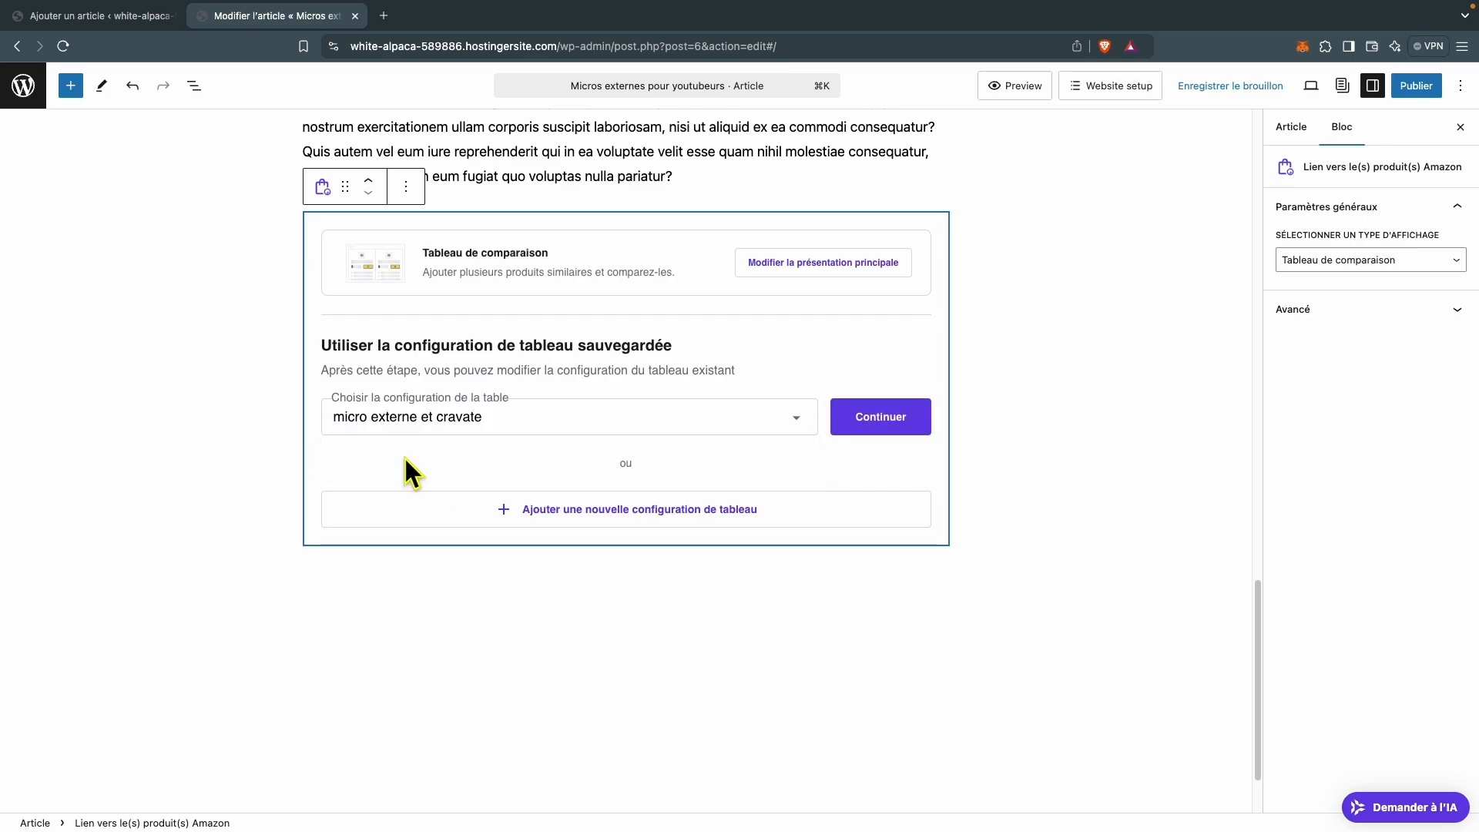
left_click(906, 428)
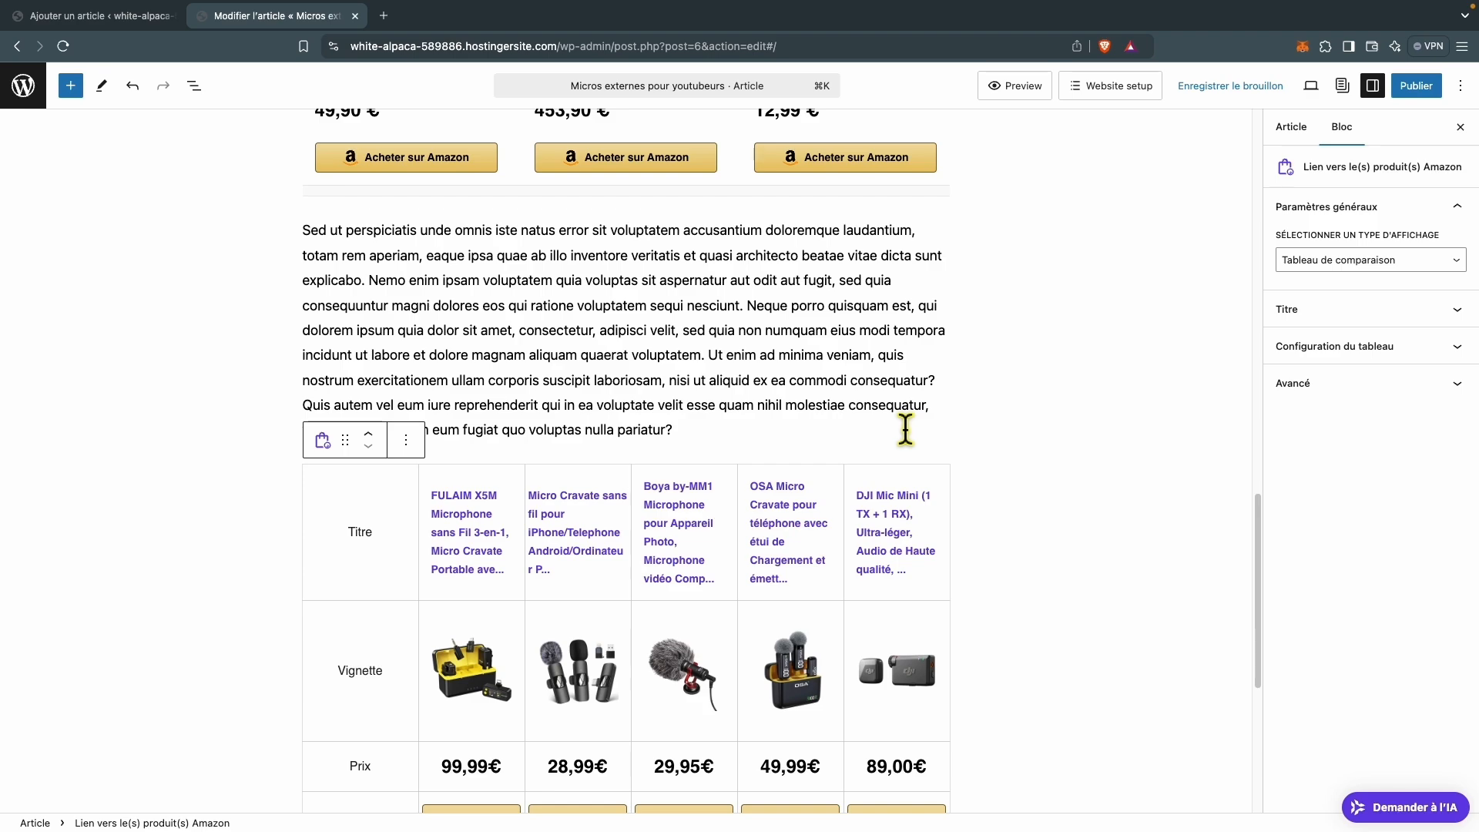
Step: Review the comparison block's sidebar settings, keeping Tableau de comparaison as the display type
scroll(1103, 493, "down", 3)
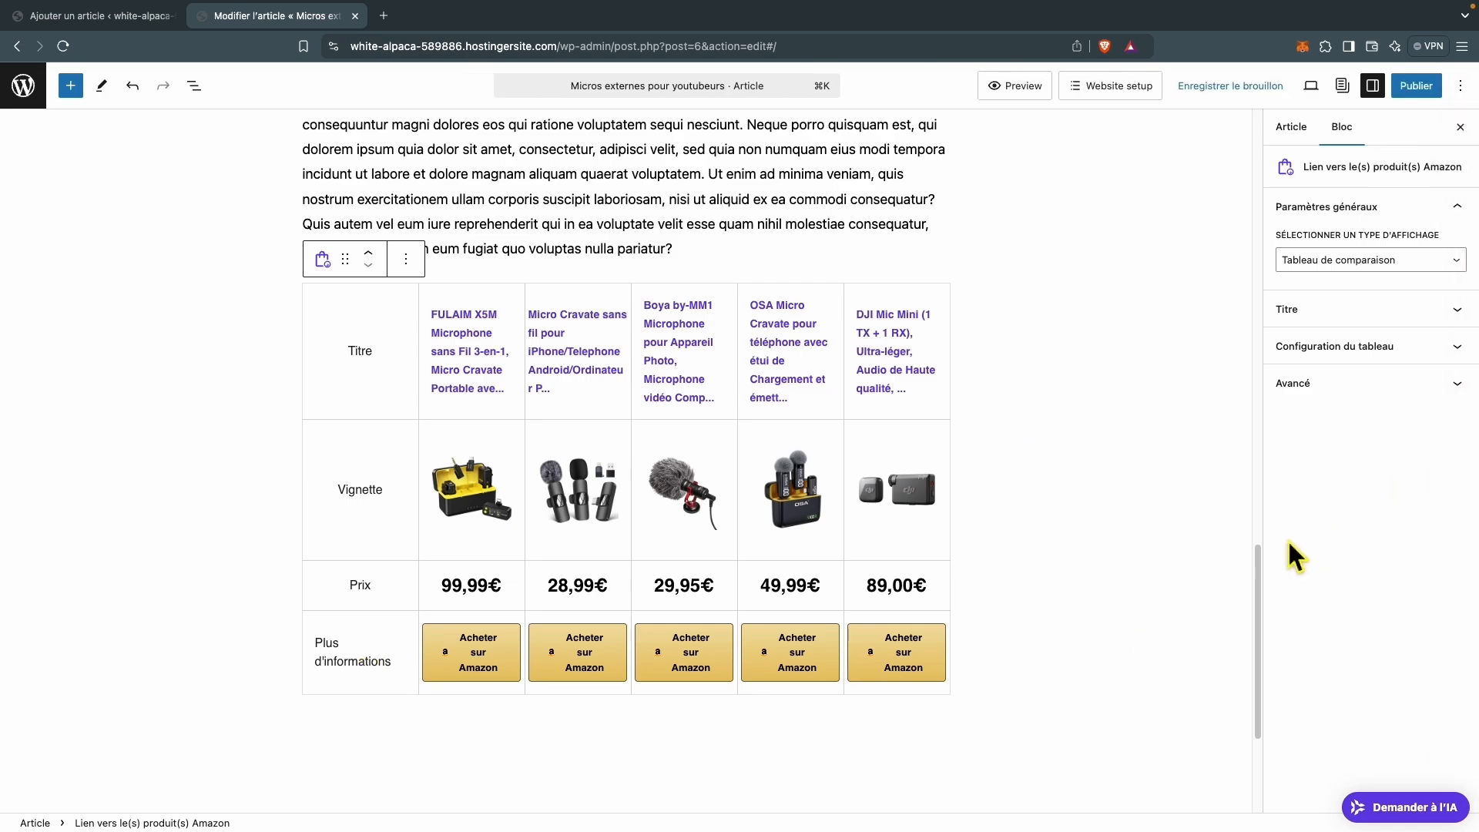
left_click(1417, 265)
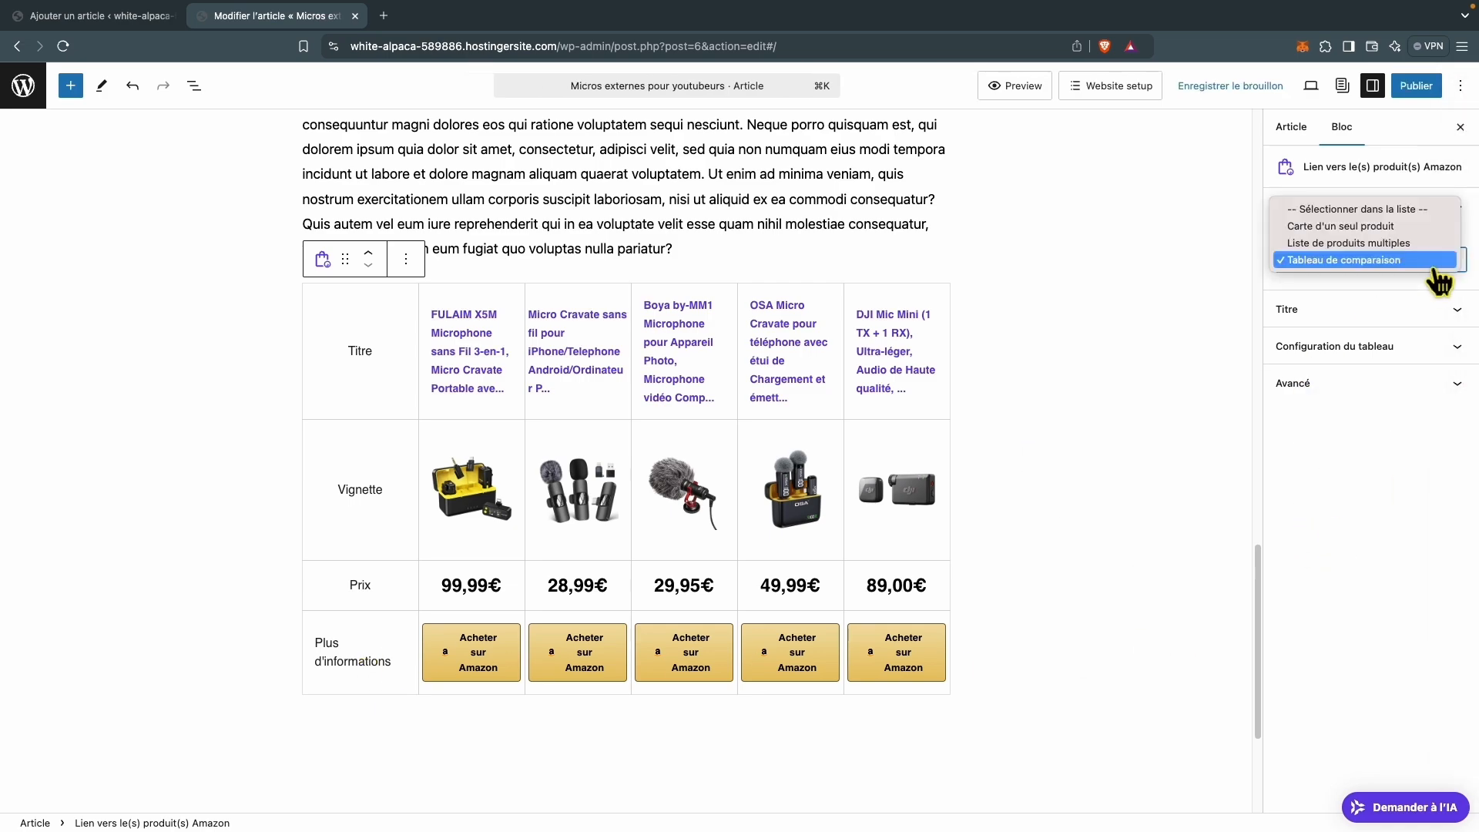
left_click(1425, 296)
left_click(1434, 316)
left_click(1431, 315)
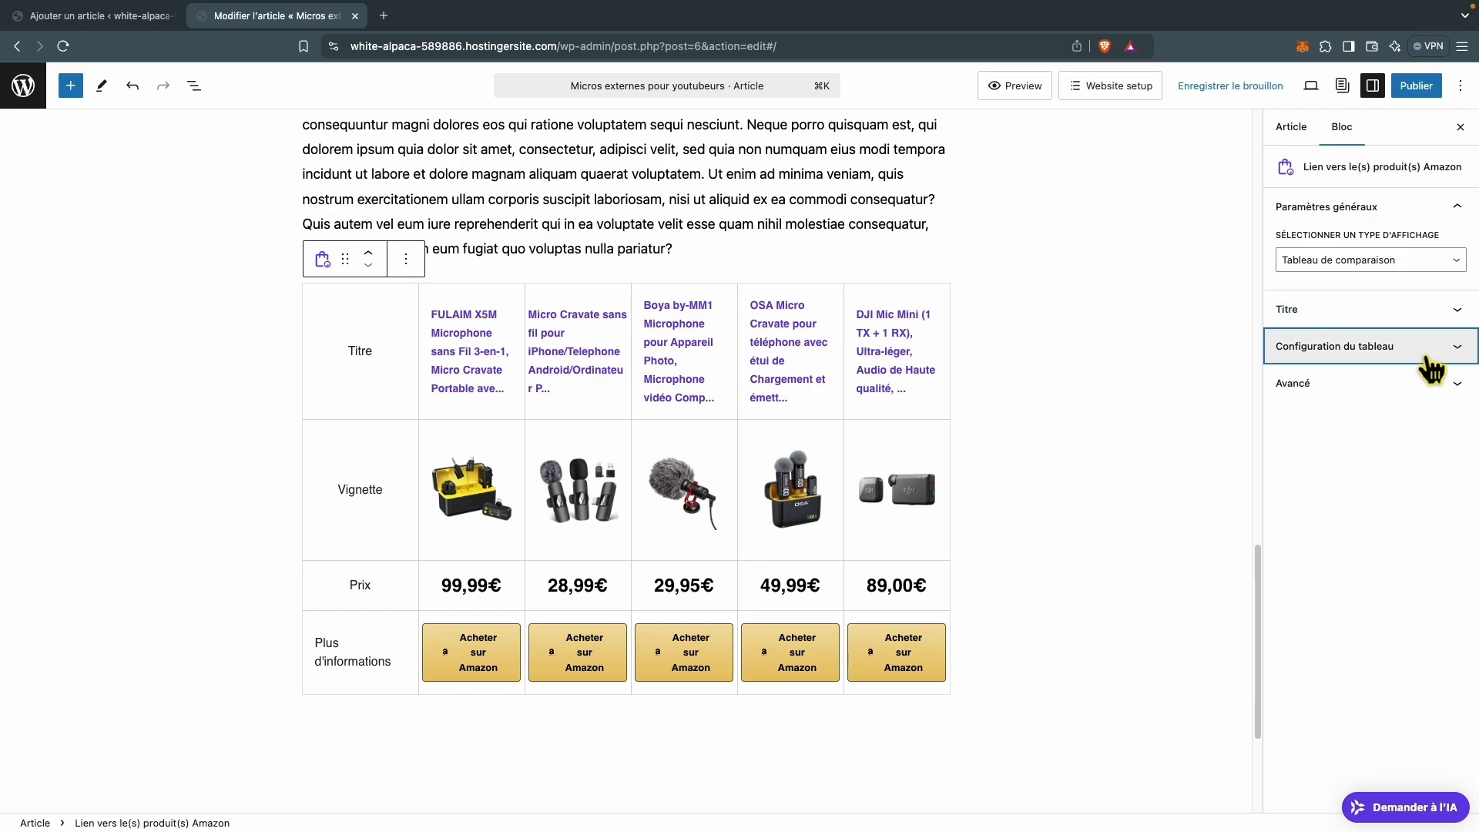
left_click(1429, 355)
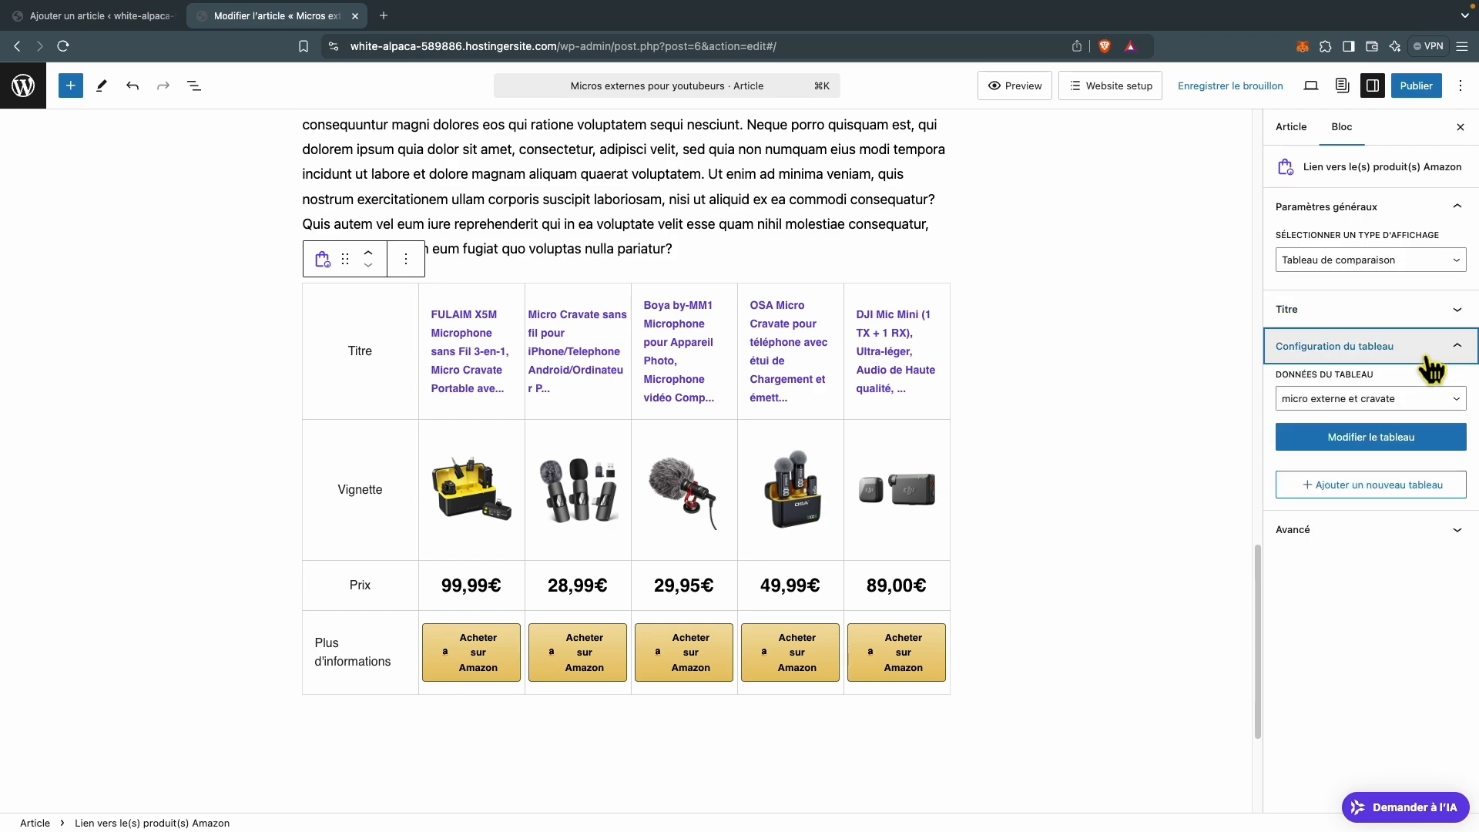
left_click(1427, 355)
left_click(1417, 391)
left_click(1417, 391)
left_click(1070, 473)
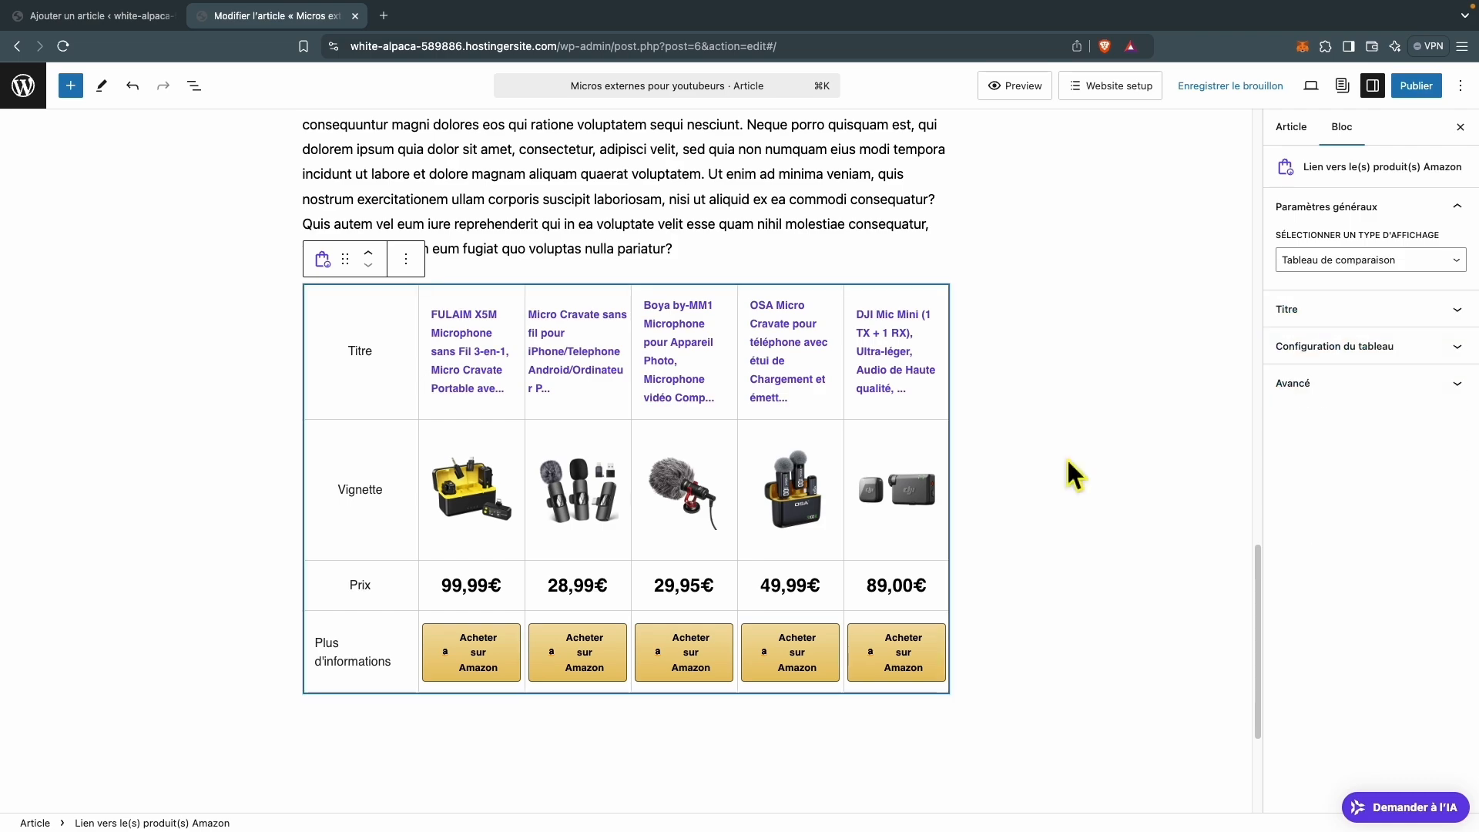
Step: Publish the article, confirming Publier, and view the live post
left_click(1425, 88)
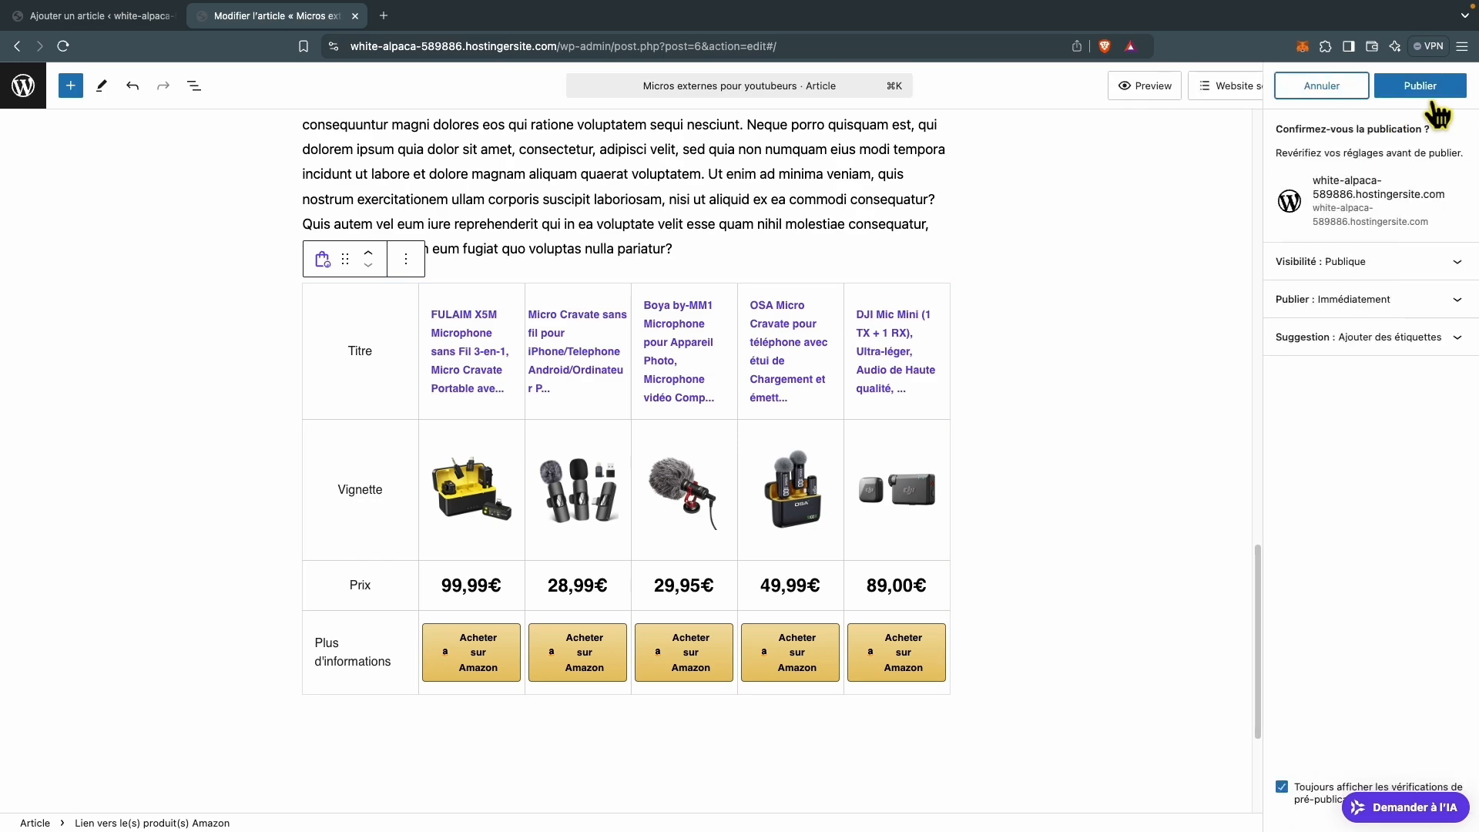
left_click(1434, 95)
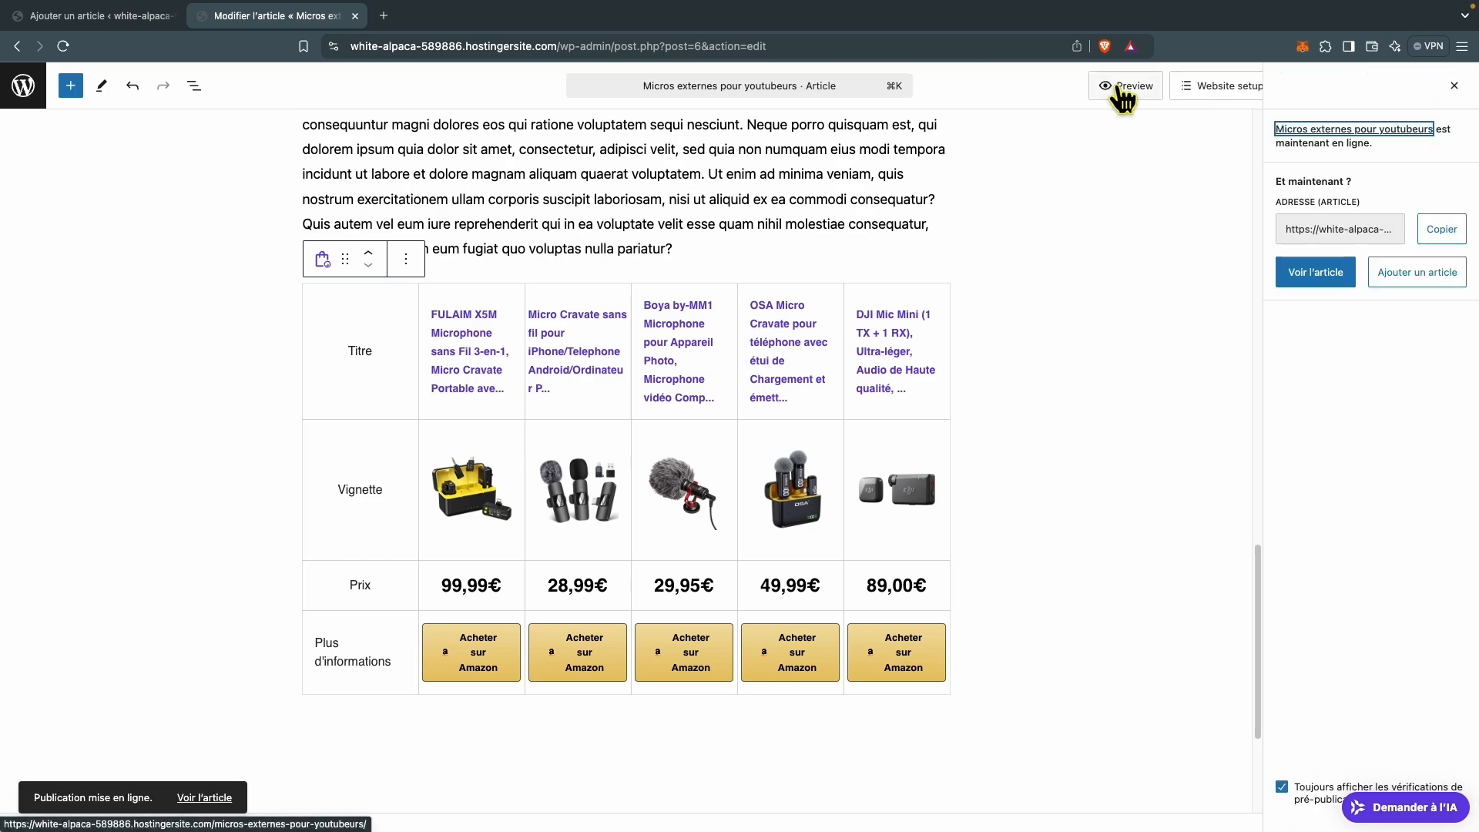
left_click(1121, 91)
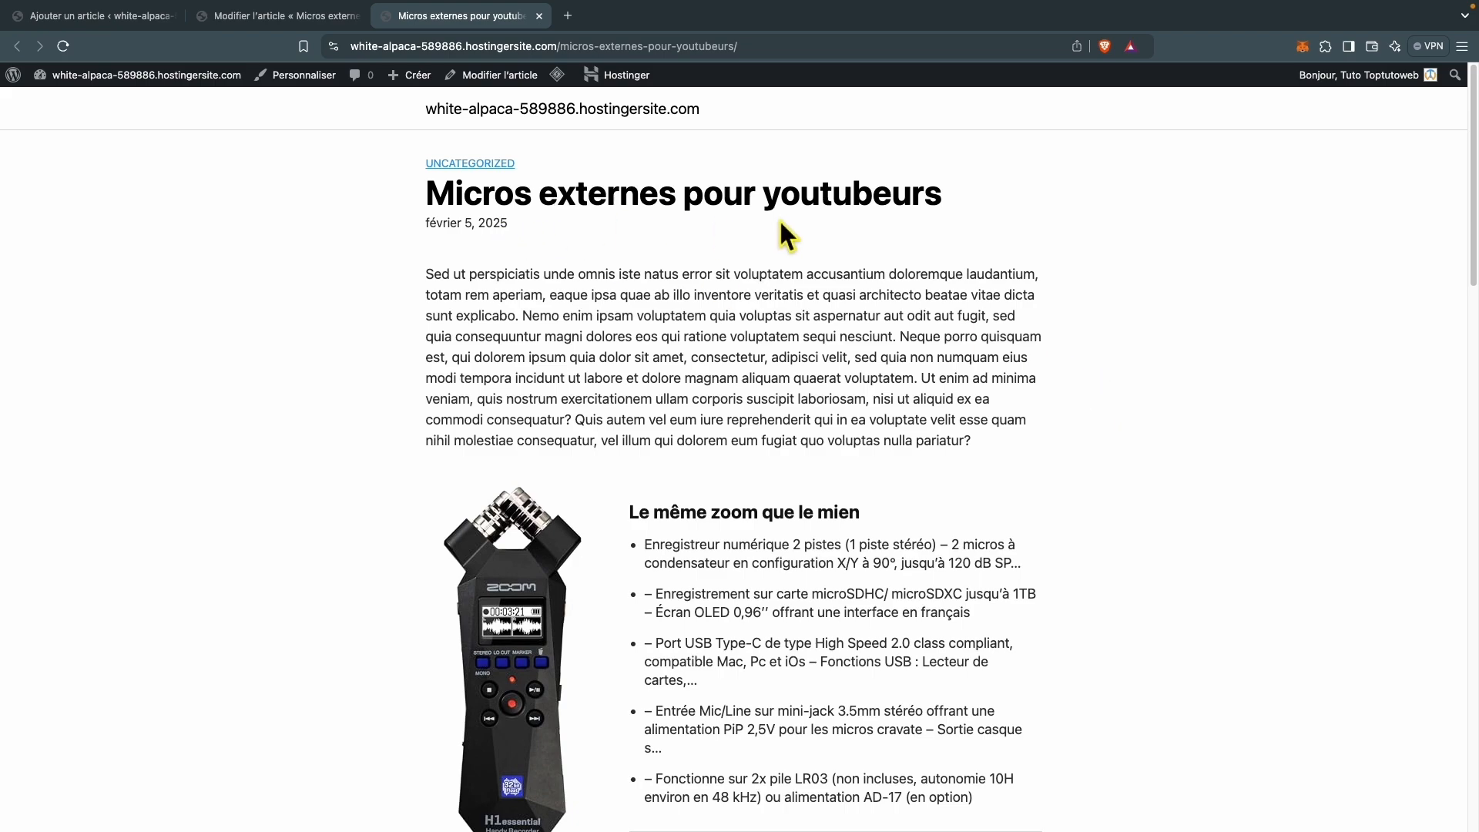
scroll(816, 343, "down", 1)
scroll(818, 342, "down", 3)
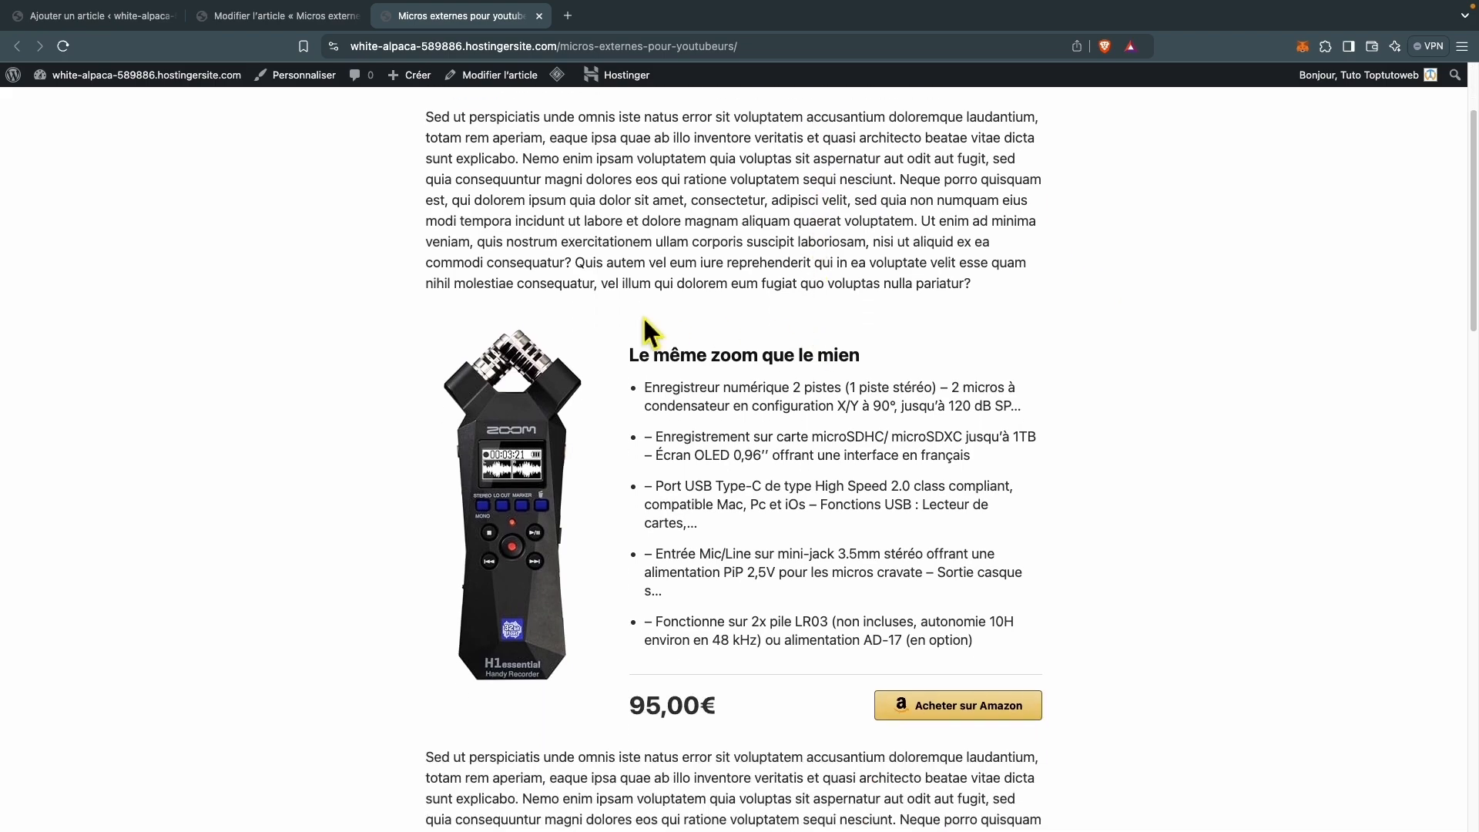
scroll(793, 531, "down", 15)
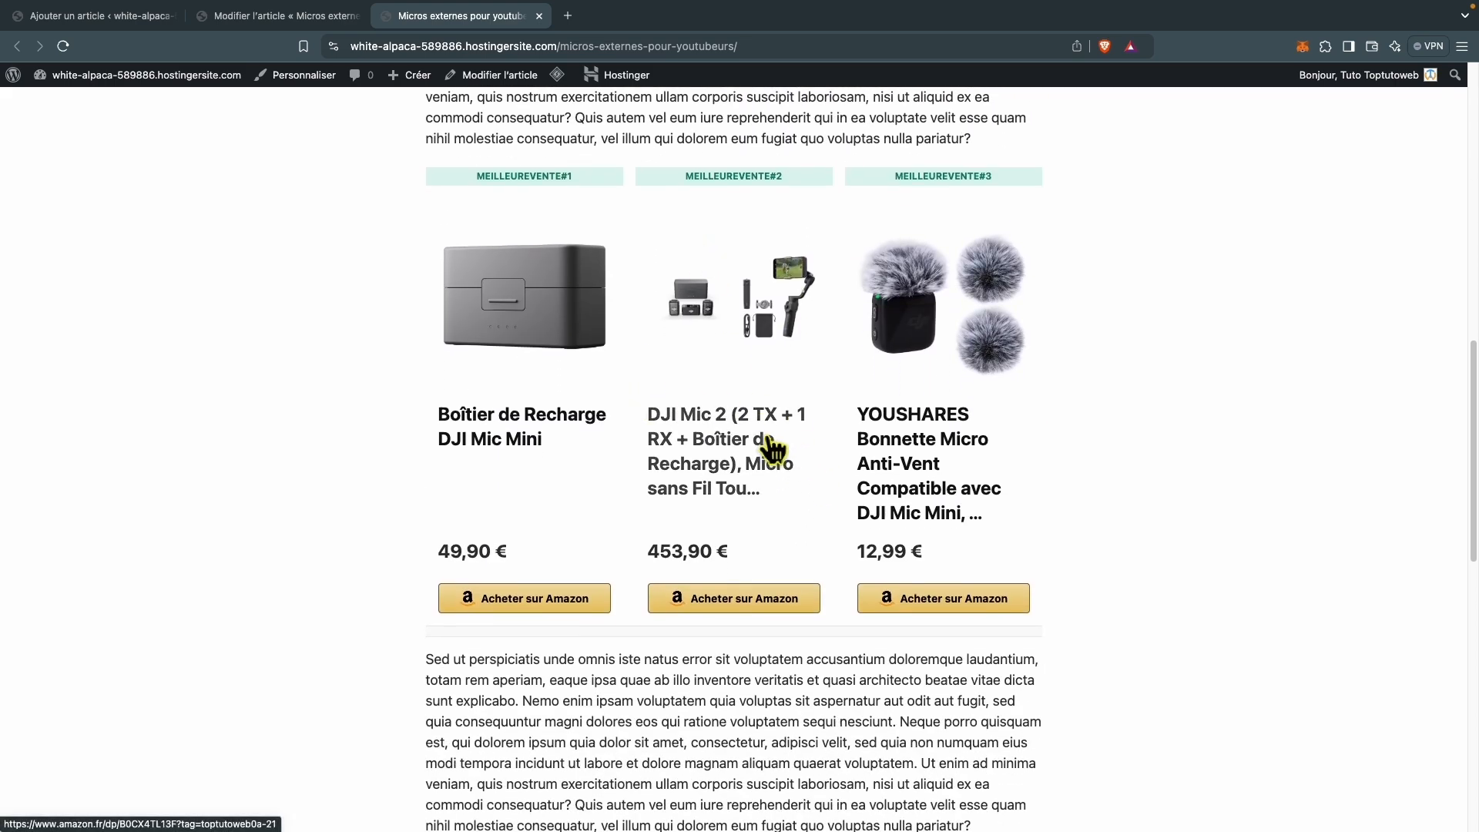
scroll(770, 445, "down", 8)
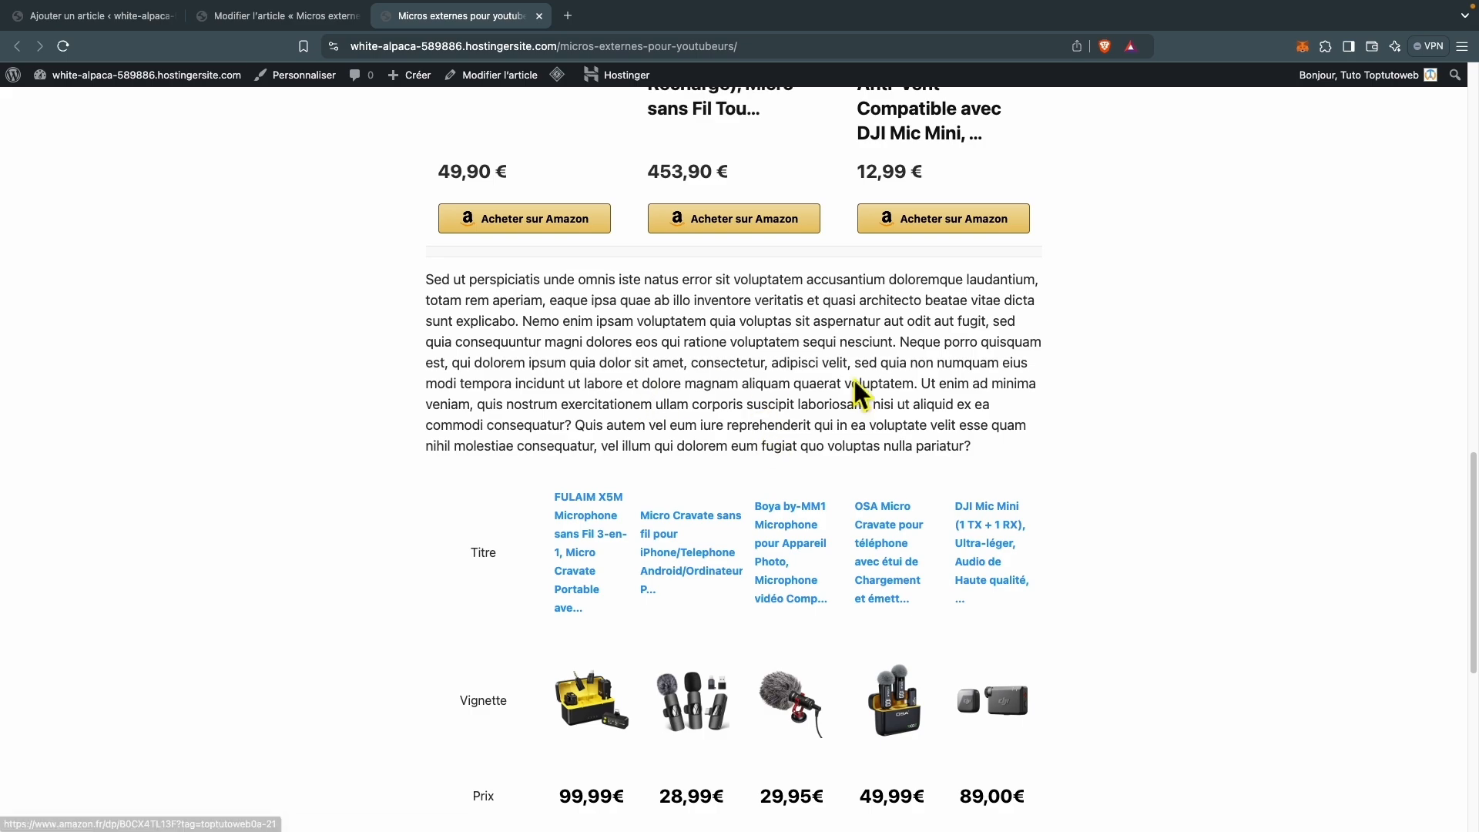
scroll(759, 442, "down", 7)
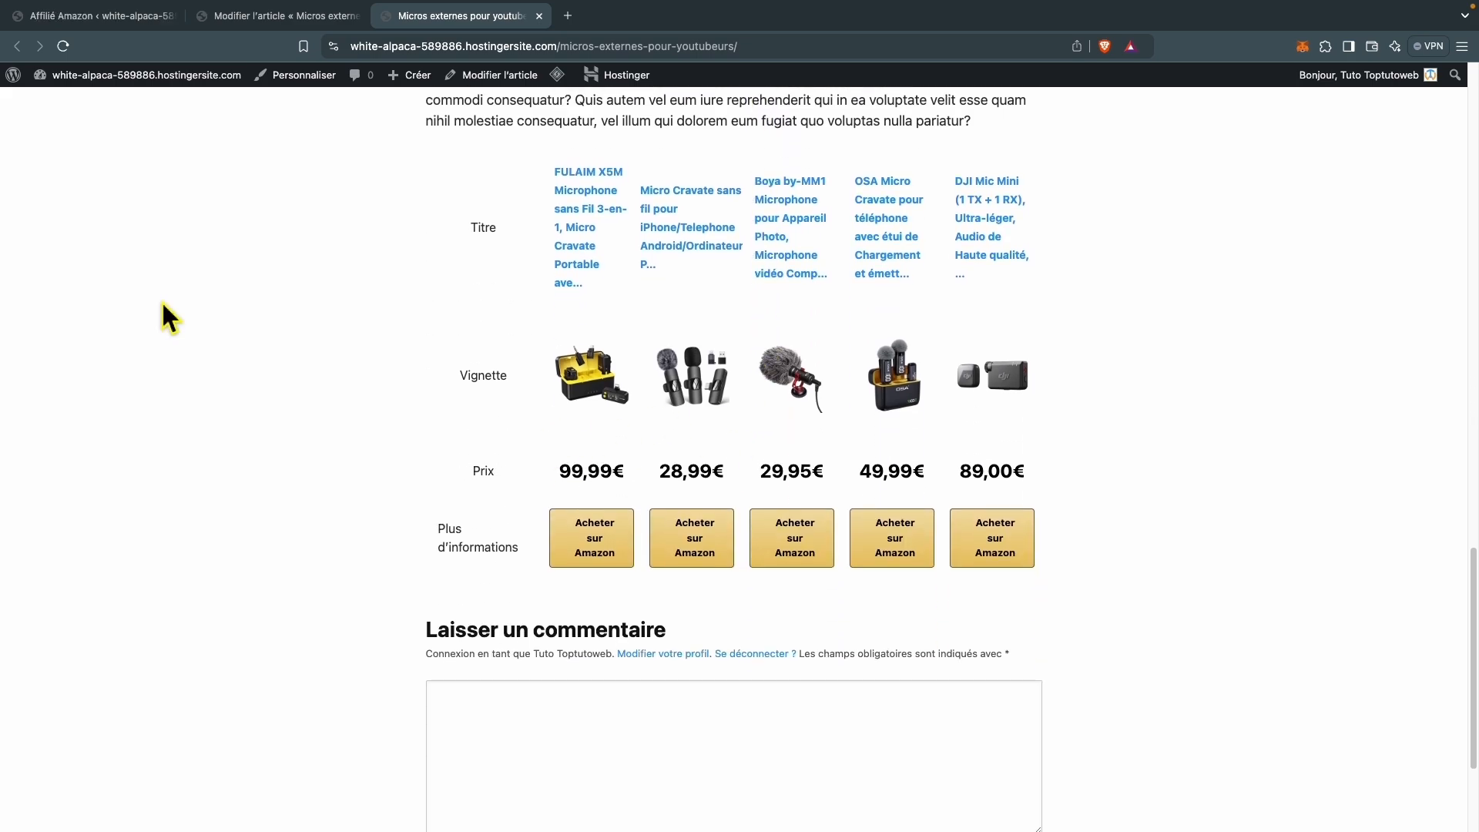
Step: Go back to the Affilié Amazon admin page and open its Paramètres settings
left_click(109, 23)
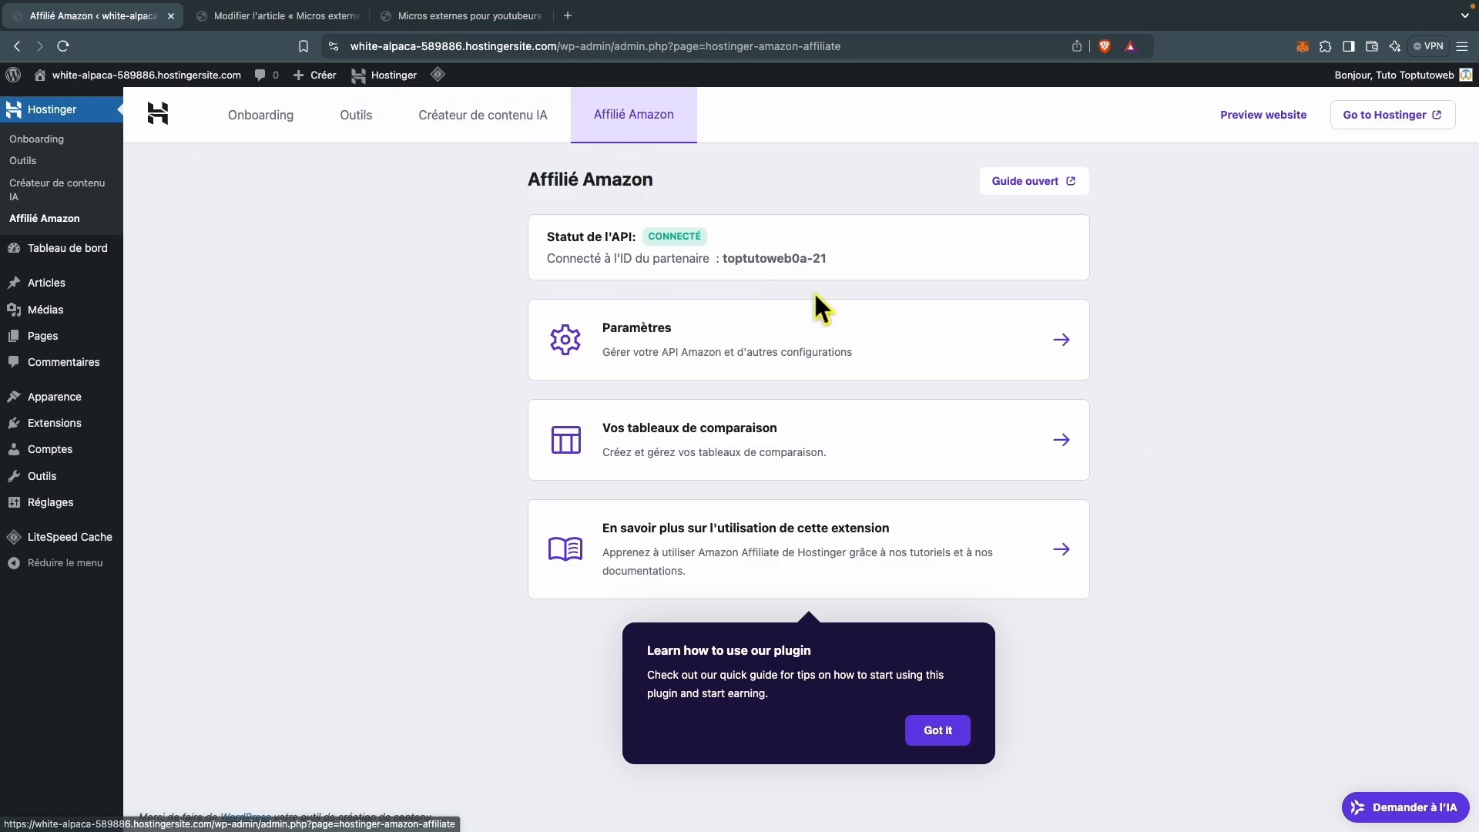
left_click(973, 361)
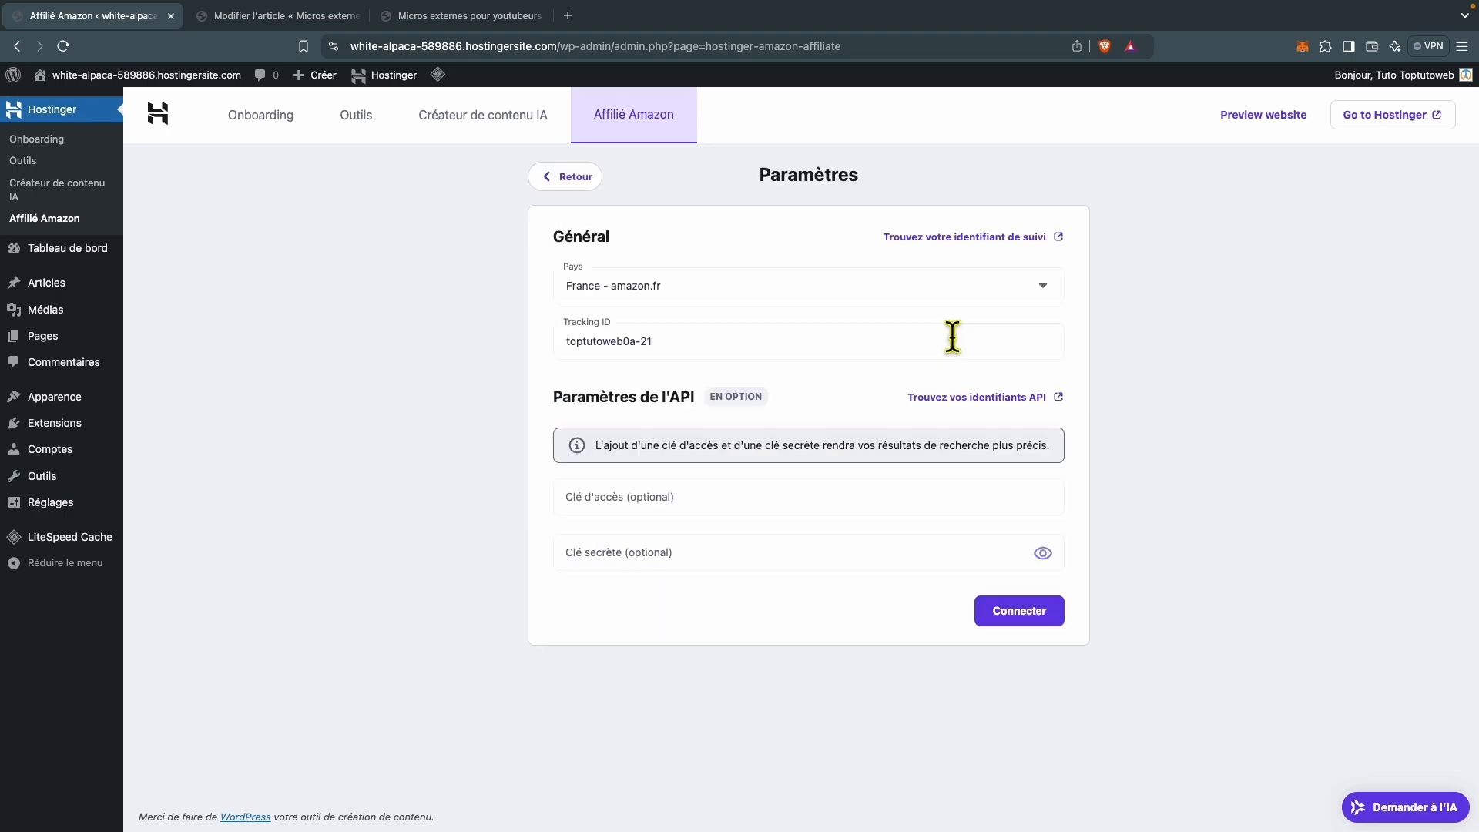